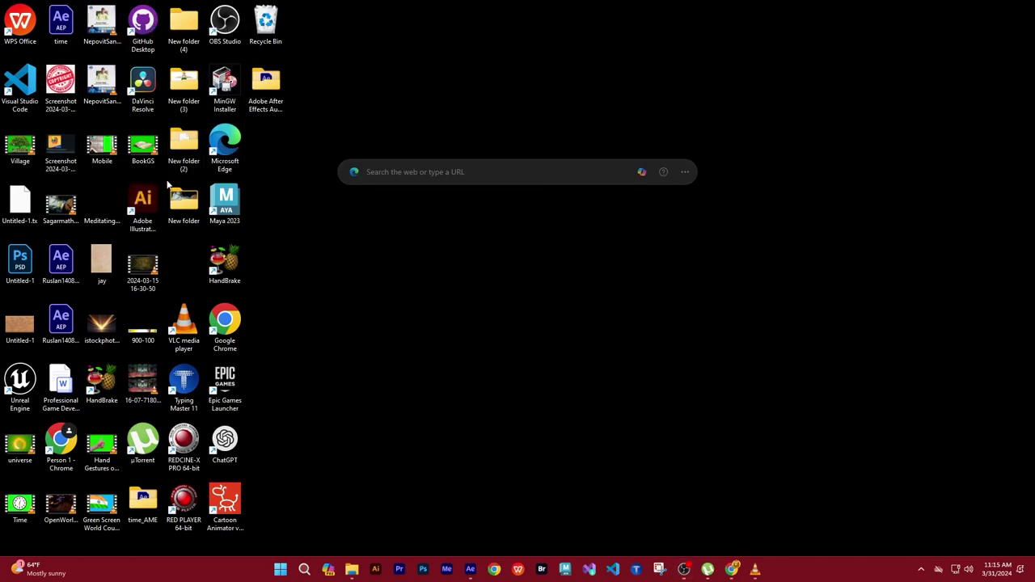
# Open GitHub Desktop's Clone repository dialog and select the GameDevTraining repository
pyautogui.doubleClick(145, 26)
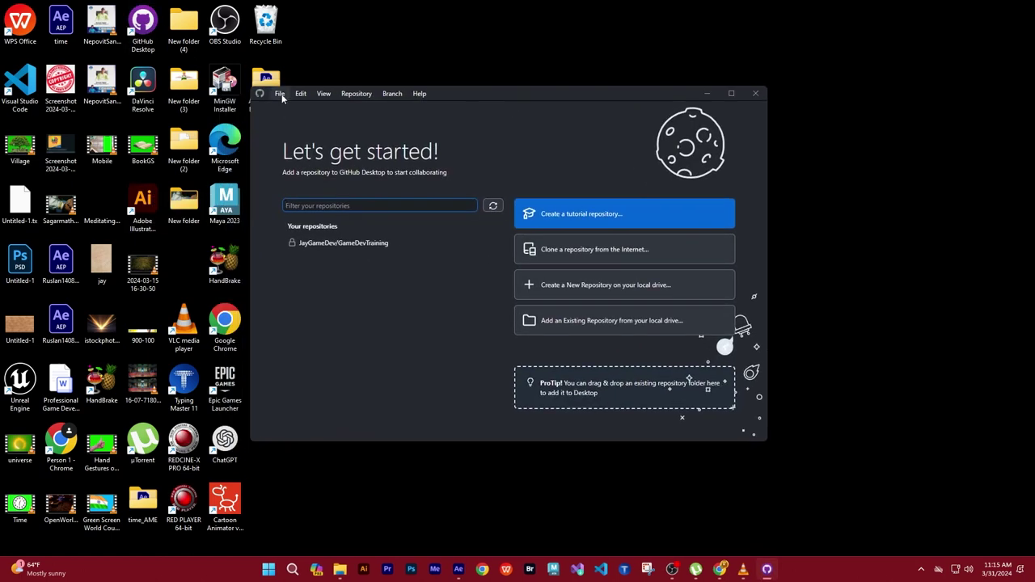
pyautogui.click(279, 93)
pyautogui.click(312, 149)
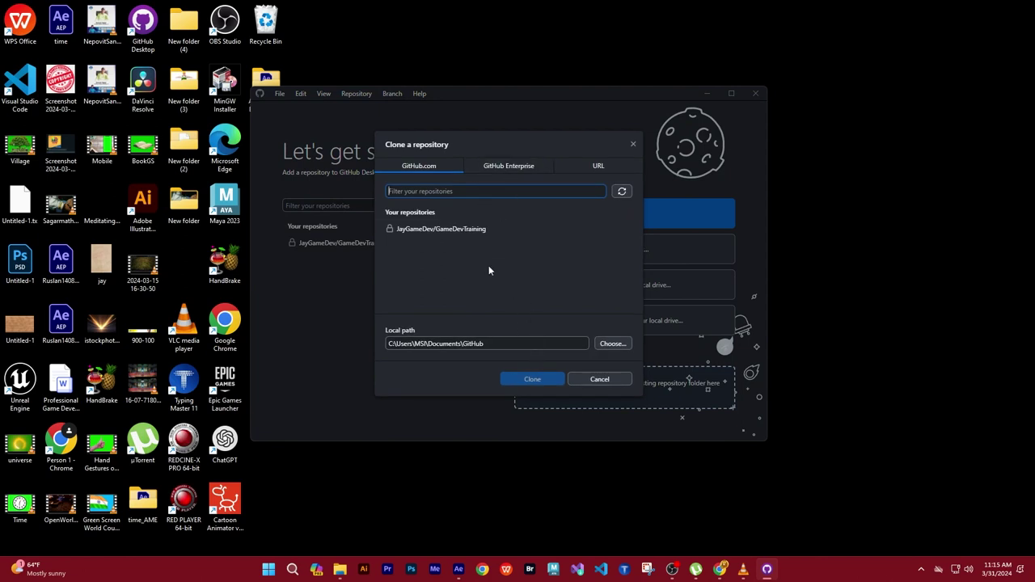
pyautogui.click(456, 231)
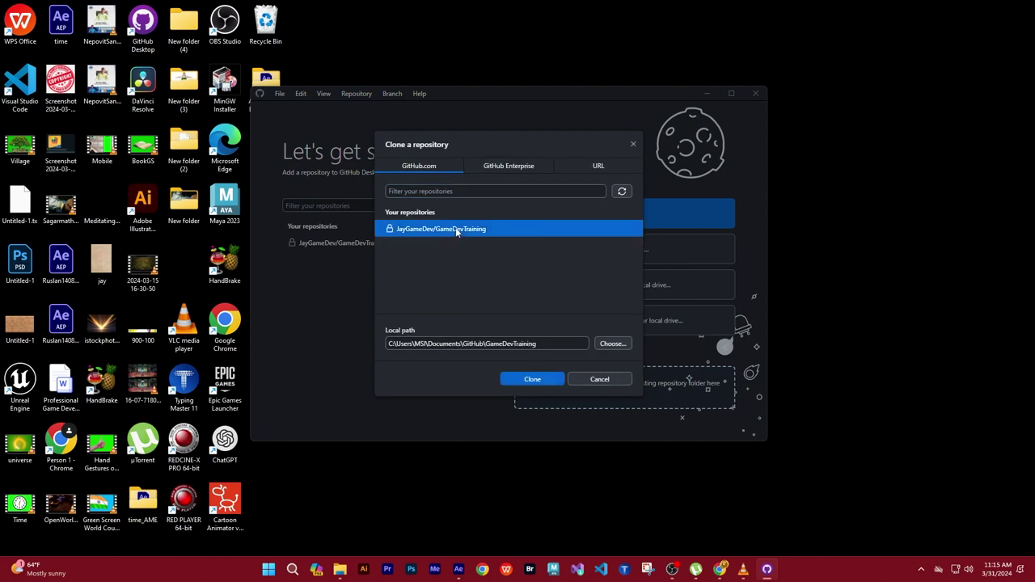
# Browse the local path picker to the G:\UE_Game folder
pyautogui.click(613, 344)
pyautogui.scroll(-2, 493, 218)
pyautogui.scroll(-4, 490, 229)
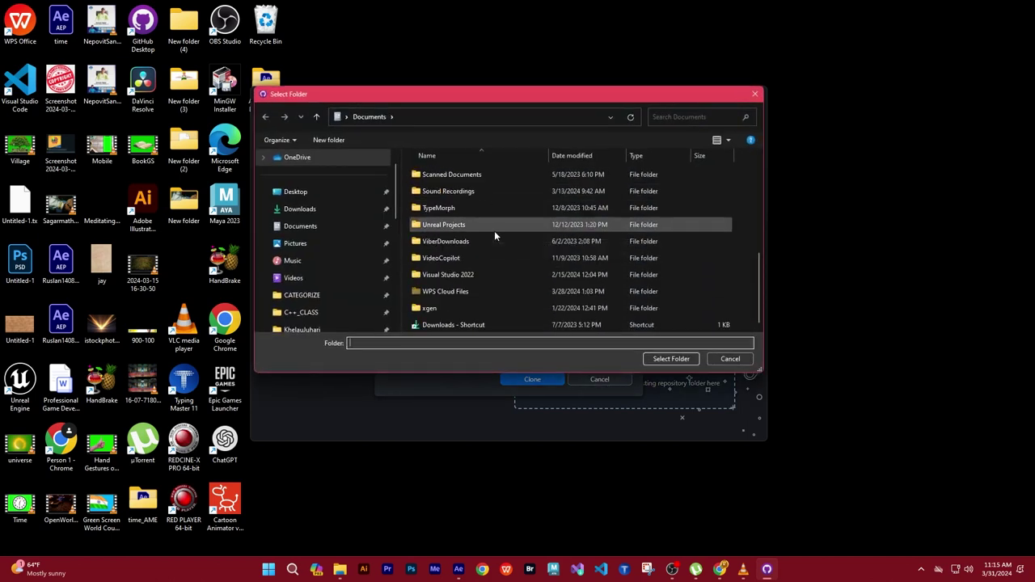
pyautogui.scroll(4, 495, 256)
pyautogui.scroll(2, 496, 255)
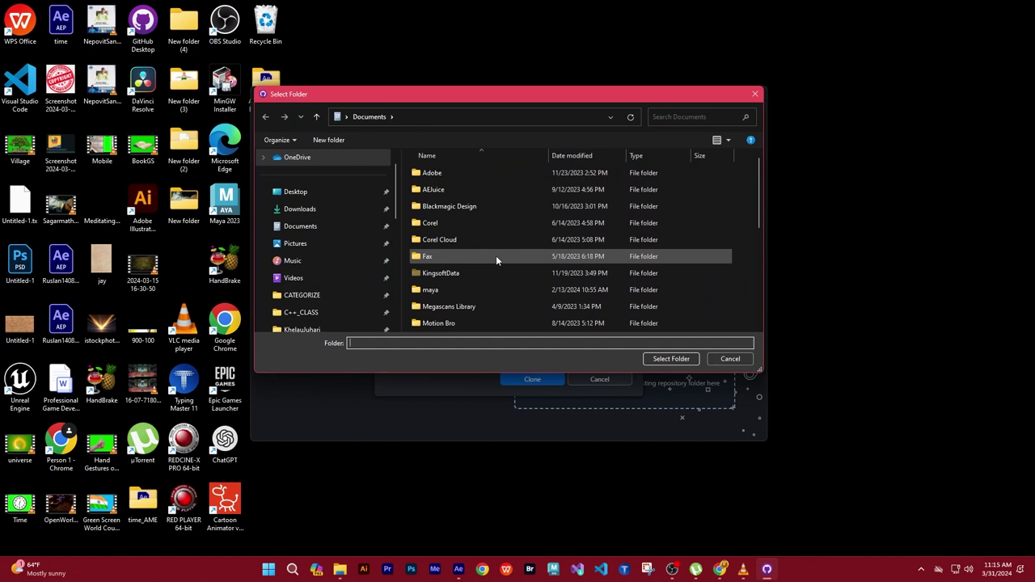
pyautogui.scroll(-5, 356, 258)
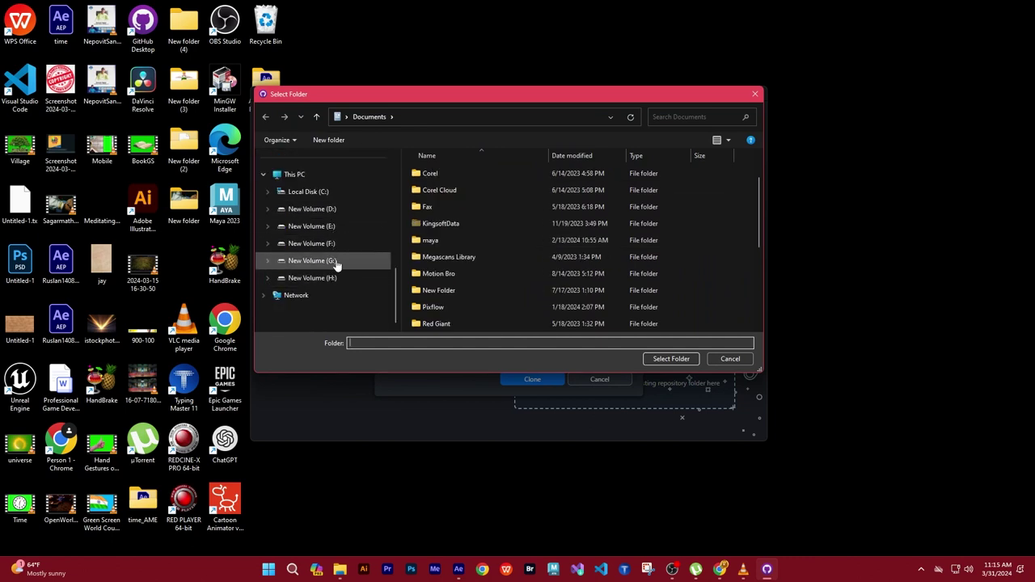
pyautogui.click(338, 260)
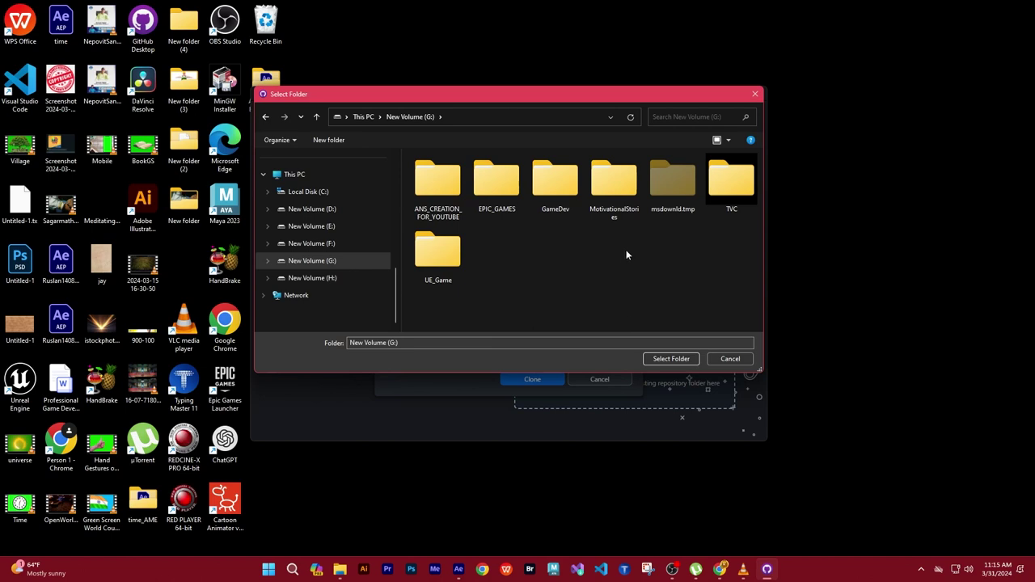
pyautogui.doubleClick(555, 185)
pyautogui.hotkey('alt', 'Left')
pyautogui.doubleClick(437, 254)
pyautogui.hotkey('alt', 'Left')
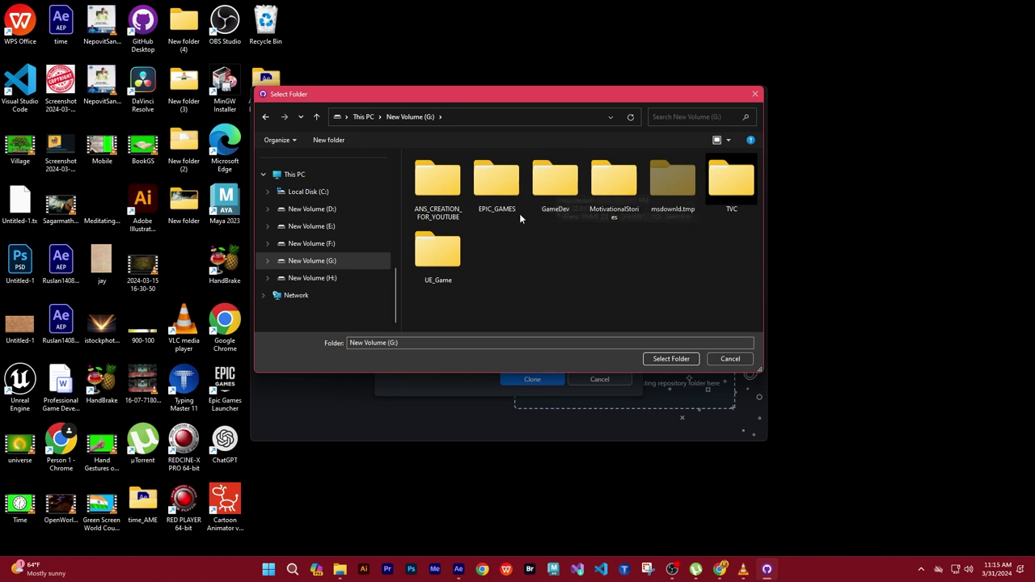
pyautogui.doubleClick(438, 254)
# Set G:\UE_Game\PG_Development as the clone location and clone the repository
pyautogui.click(447, 223)
pyautogui.click(670, 359)
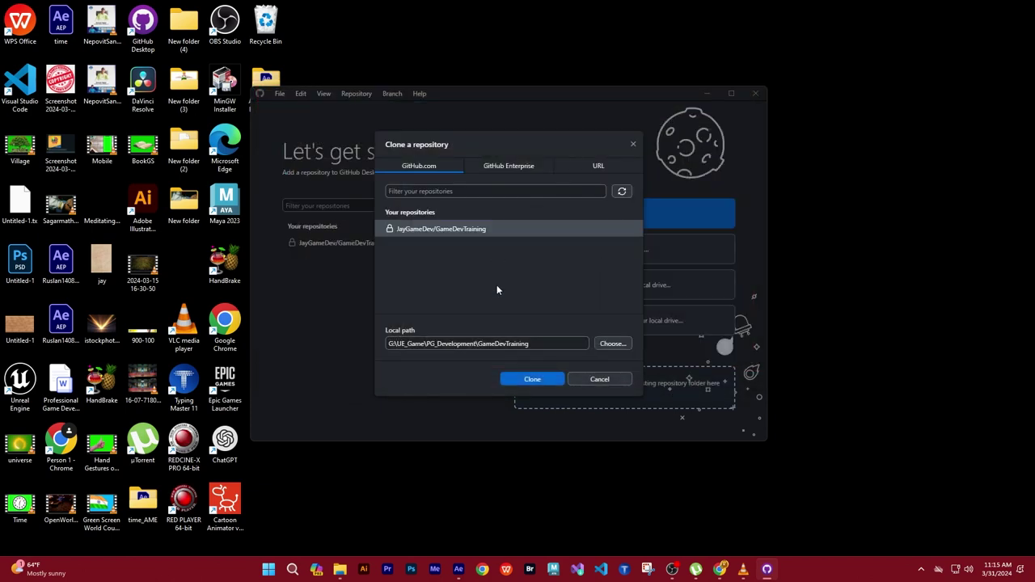
pyautogui.click(538, 380)
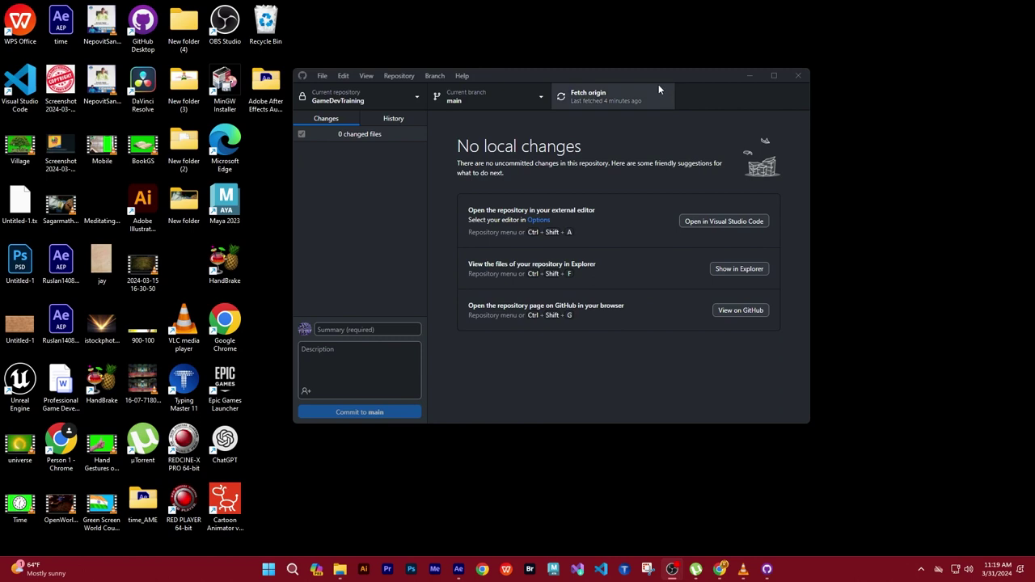
# Close the GitHub Desktop window and refresh the Windows desktop
pyautogui.moveTo(675, 73); pyautogui.dragTo(684, 85)
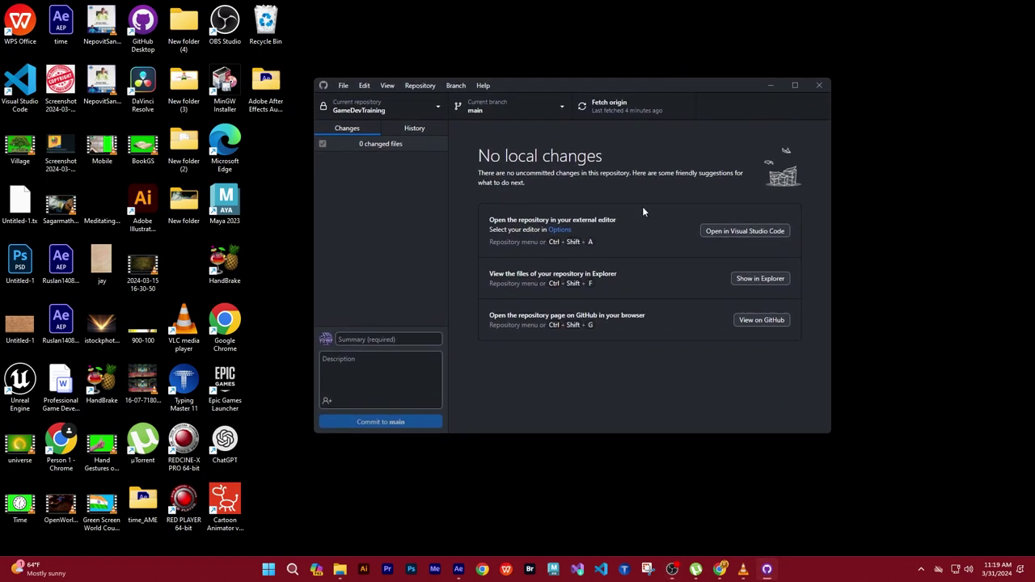
pyautogui.click(818, 85)
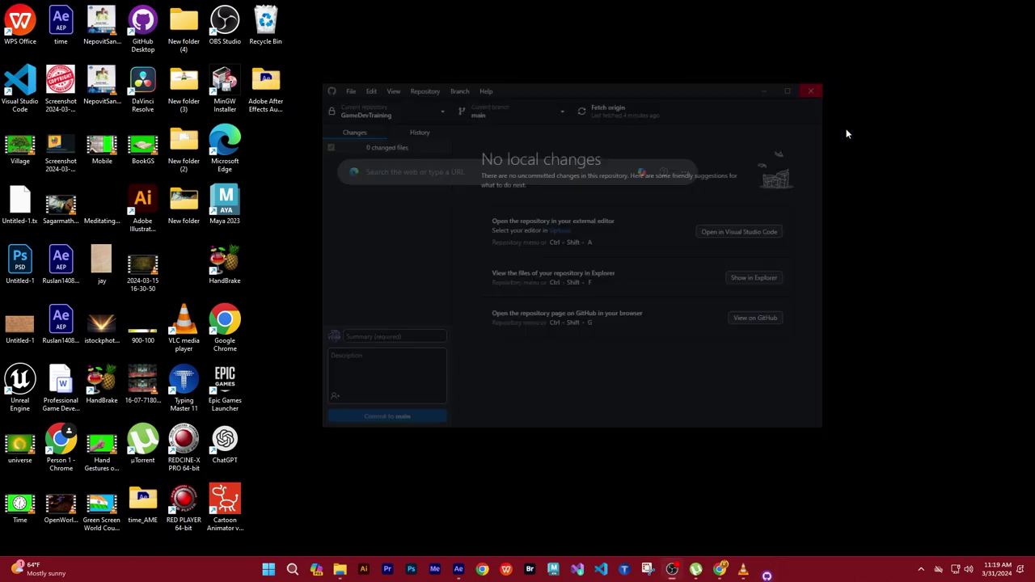
pyautogui.rightClick(739, 102)
pyautogui.click(765, 146)
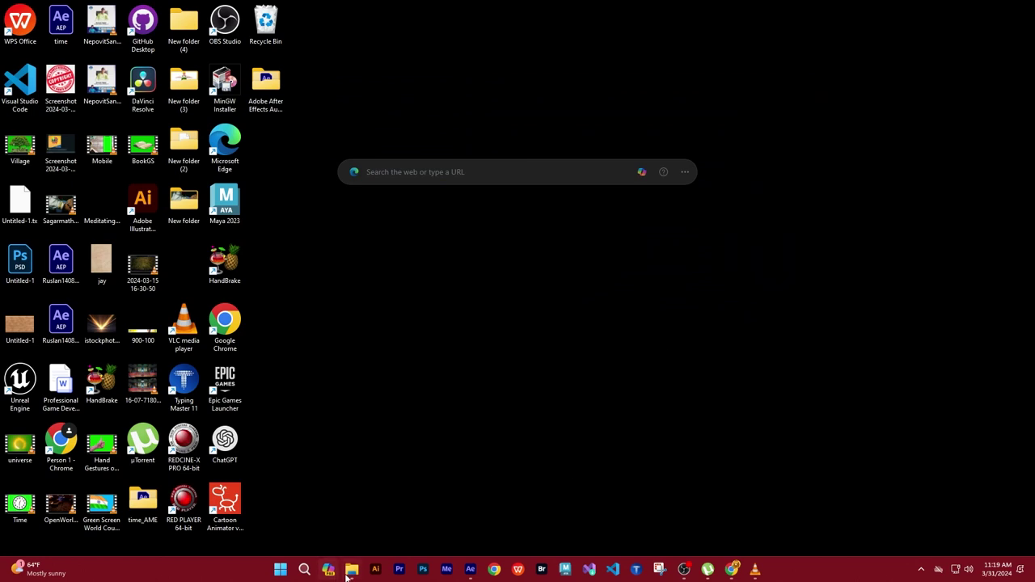
pyautogui.moveTo(352, 569)
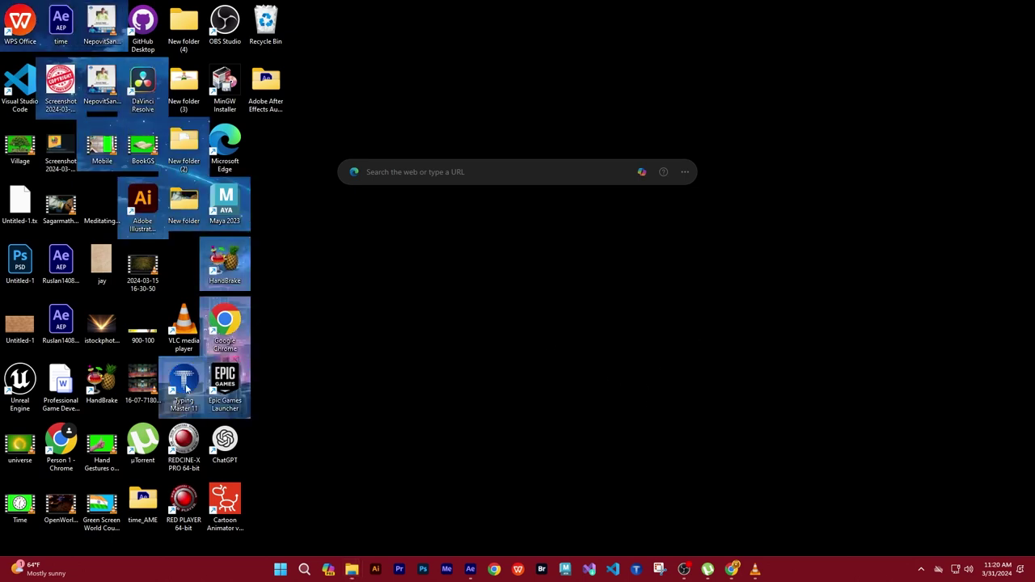
# Open the Epic Games Launcher and go to the Unreal Engine Library page
pyautogui.doubleClick(232, 374)
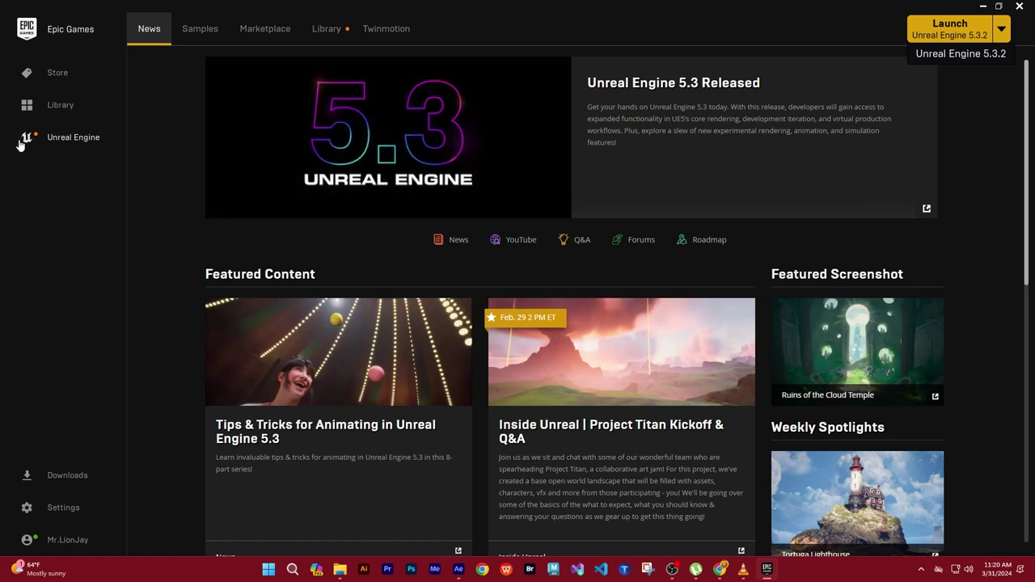
pyautogui.click(61, 105)
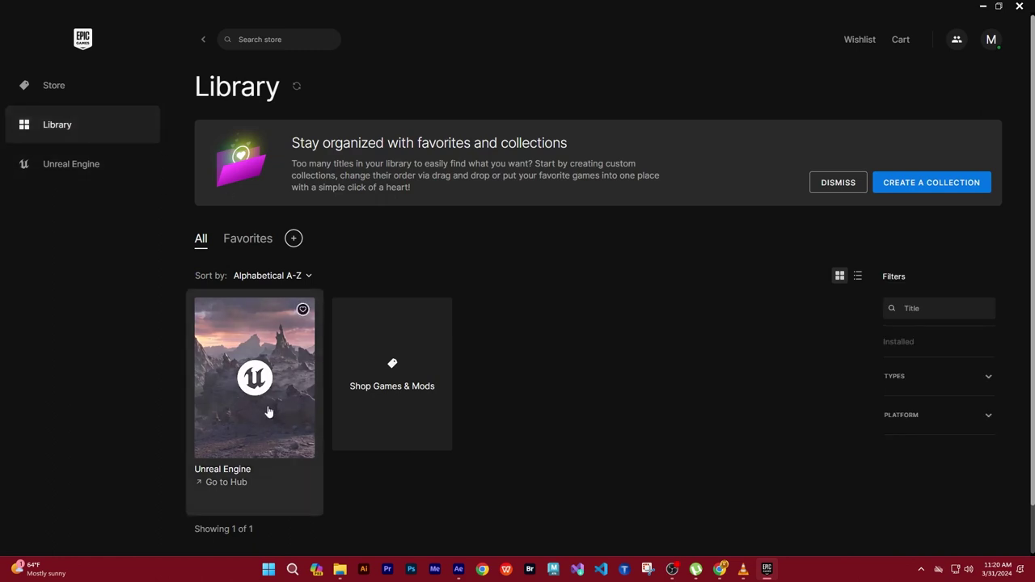
pyautogui.click(84, 169)
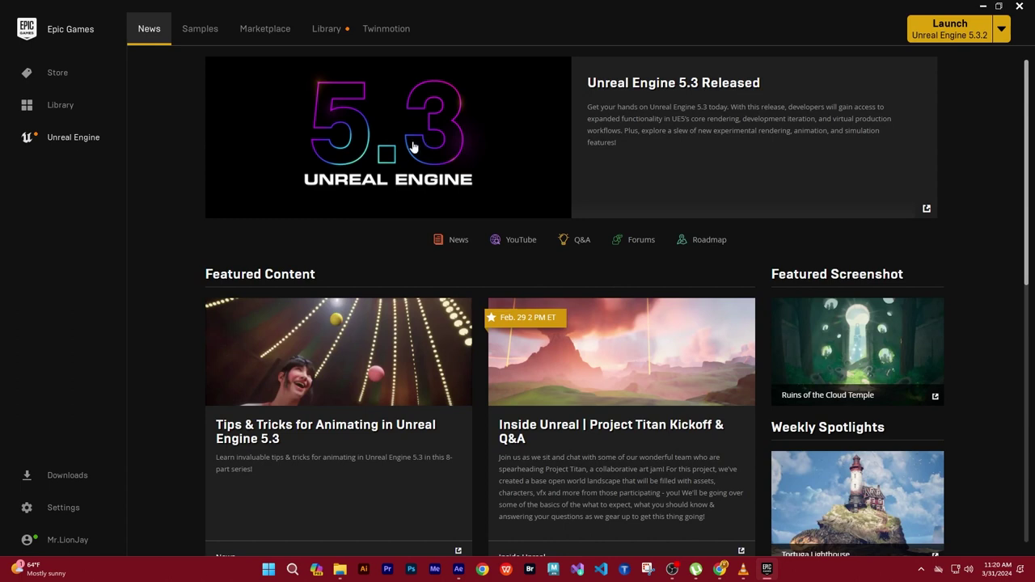
pyautogui.click(1000, 34)
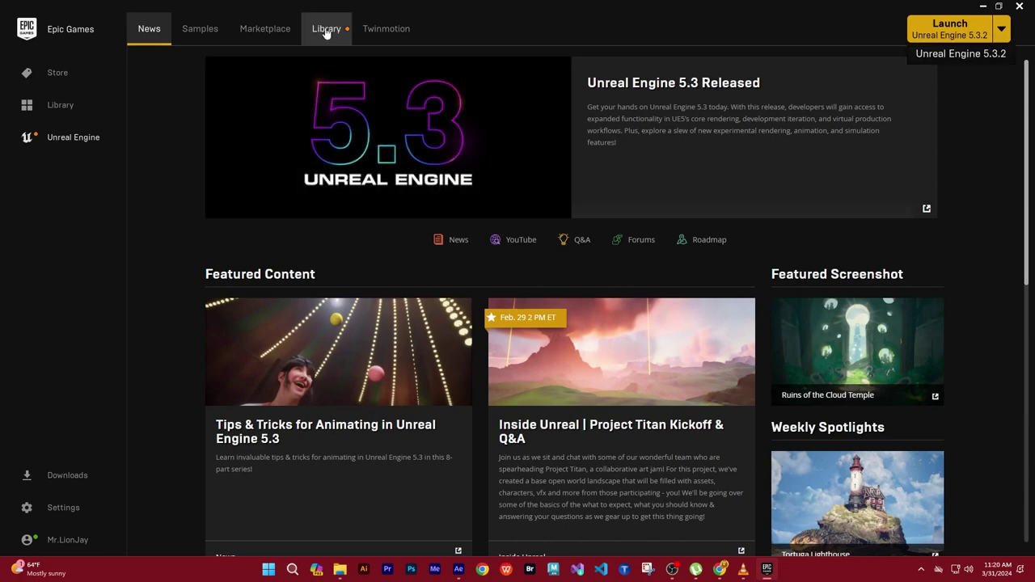
pyautogui.click(326, 31)
# Add and remove a 5.2.1 engine slot, then launch Unreal Engine 5.3.2
pyautogui.click(251, 141)
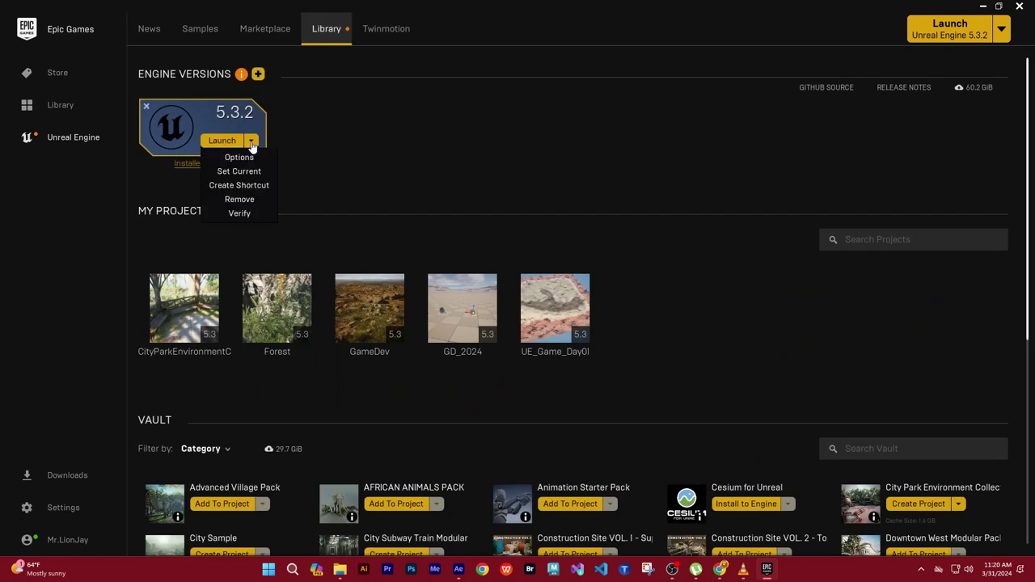
pyautogui.click(366, 148)
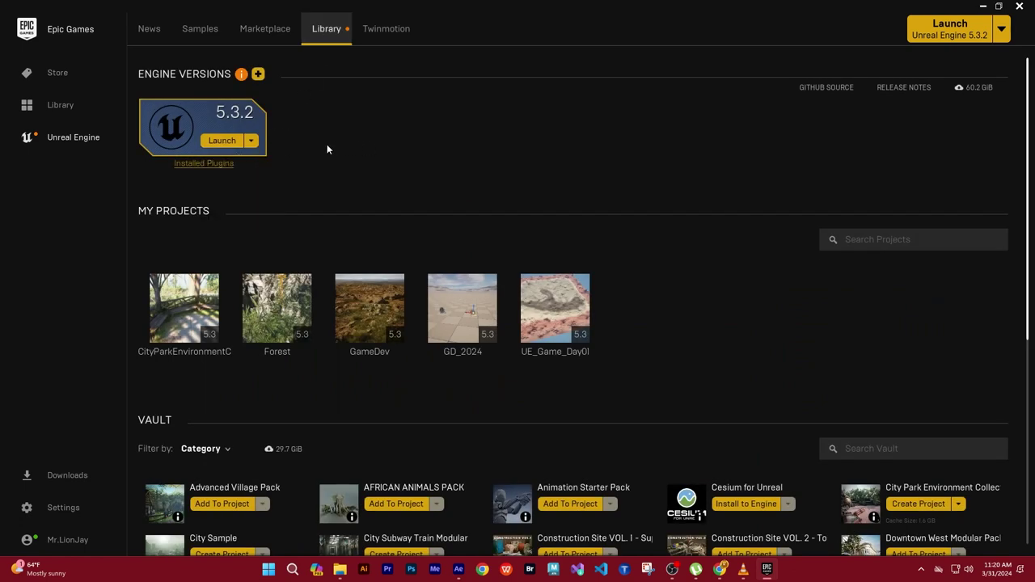
pyautogui.click(258, 74)
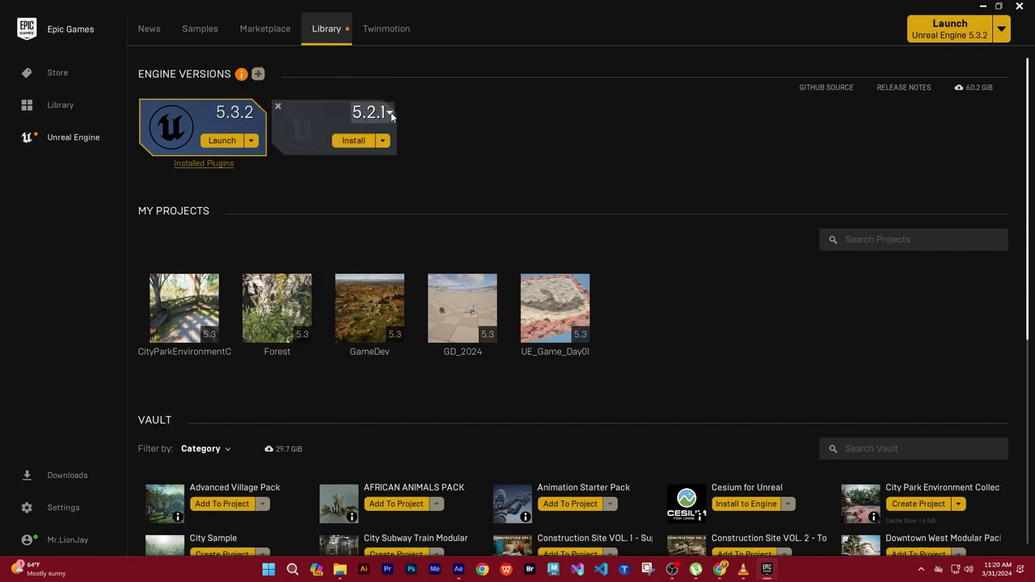
pyautogui.click(278, 109)
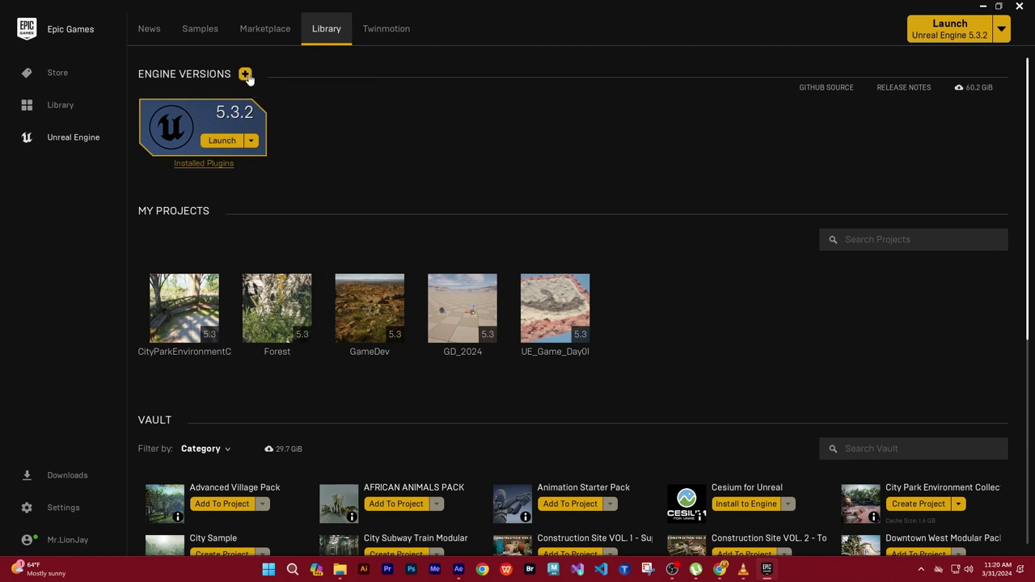
pyautogui.click(245, 74)
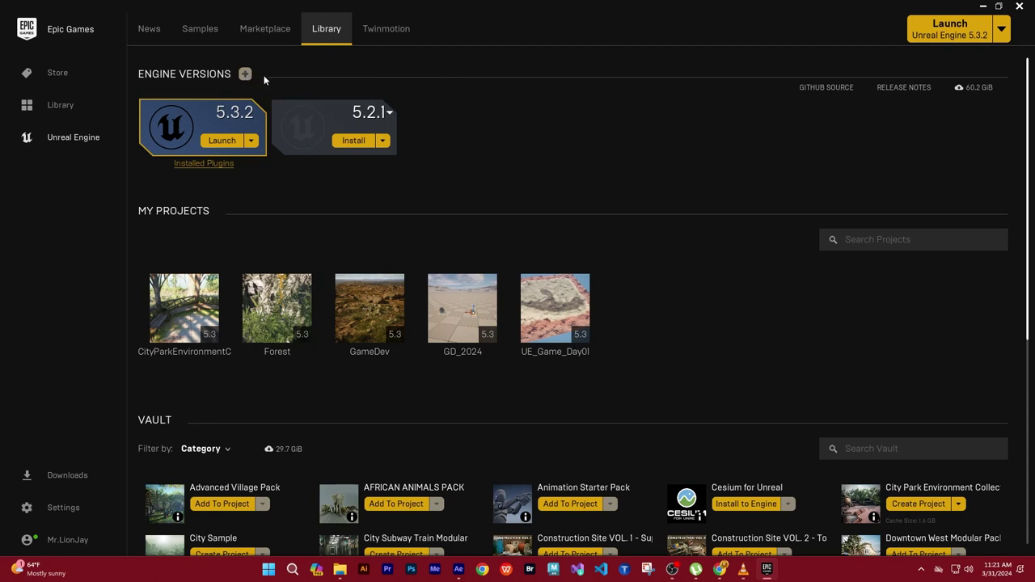
pyautogui.click(278, 106)
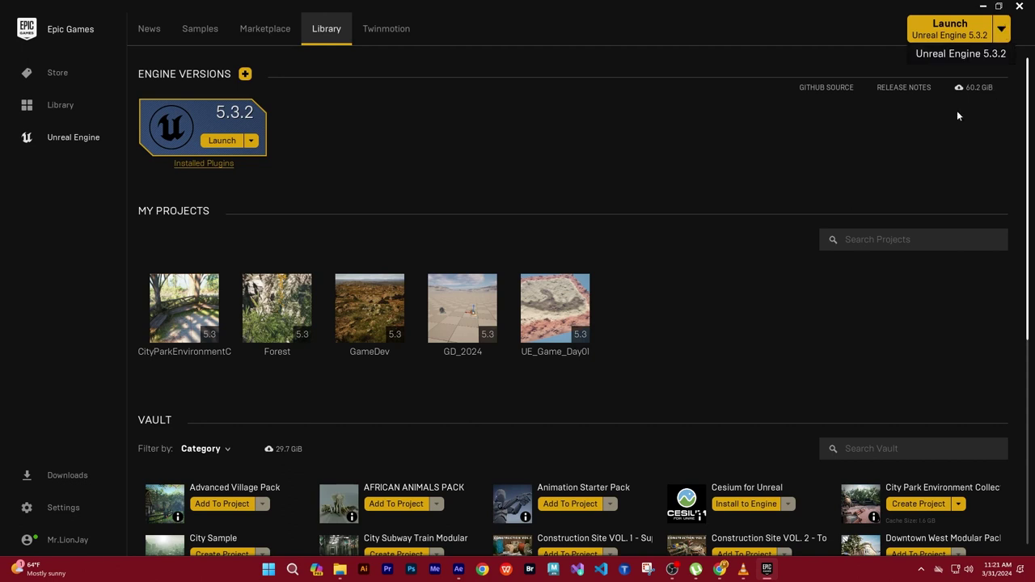
pyautogui.click(229, 141)
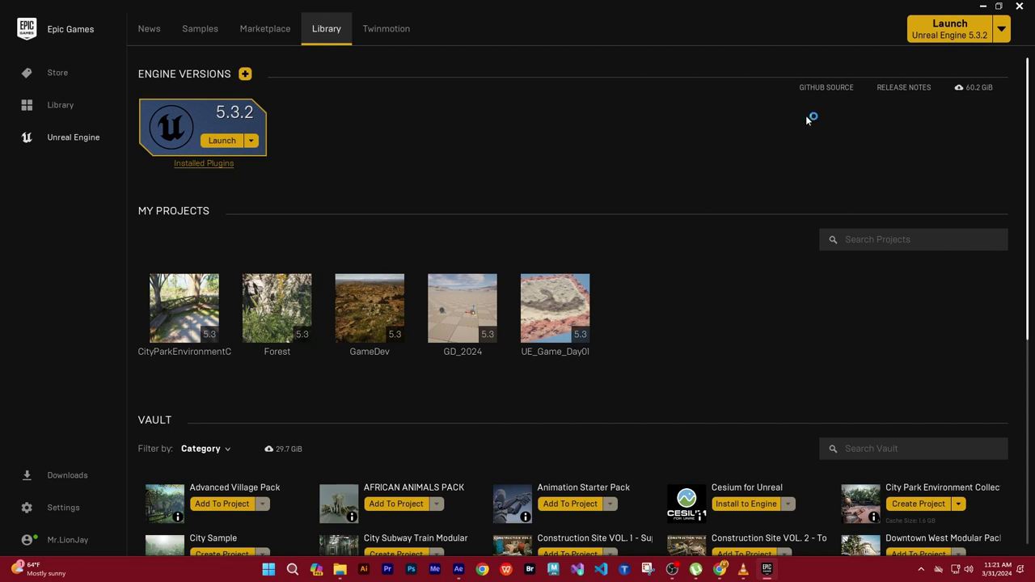
# Minimize the Epic Games Launcher and refresh the desktop while the editor loads
pyautogui.click(981, 5)
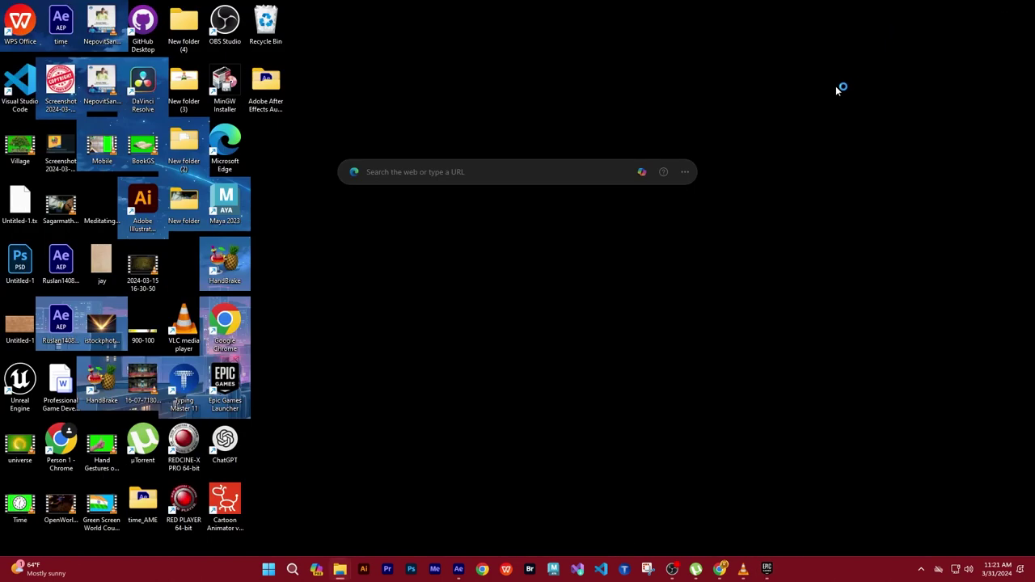
pyautogui.rightClick(735, 32)
pyautogui.click(781, 77)
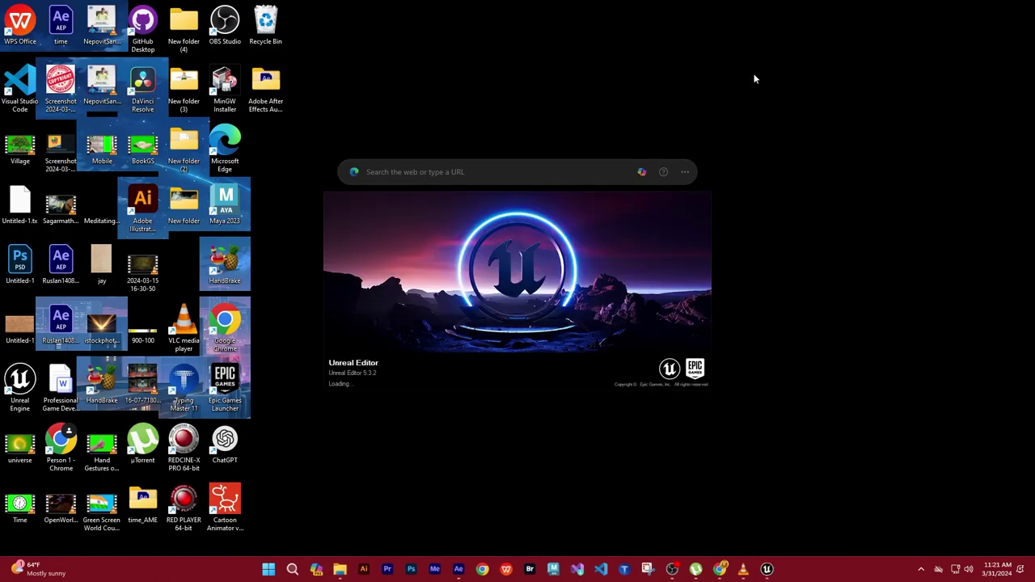
pyautogui.rightClick(781, 58)
pyautogui.click(809, 108)
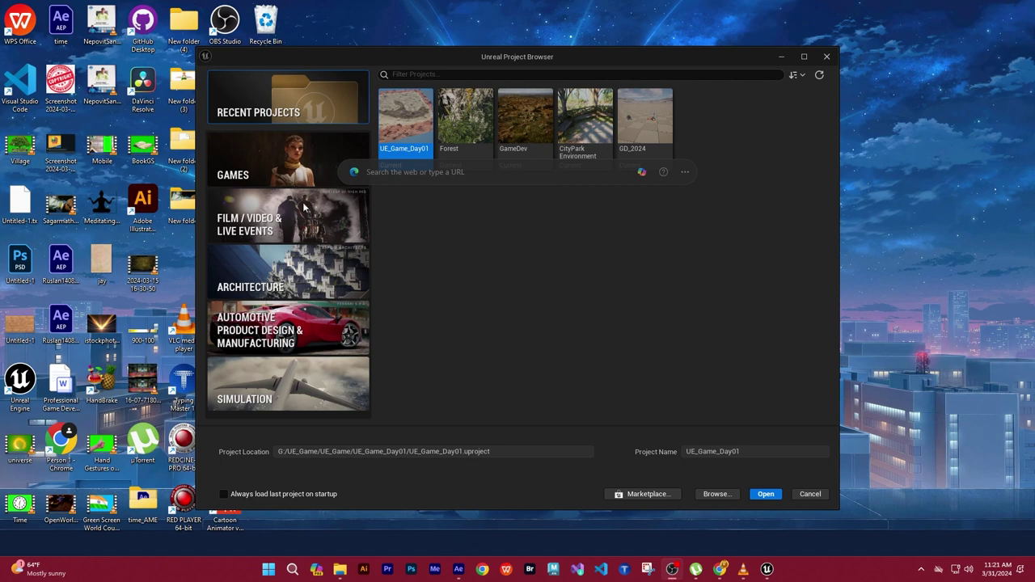
# Choose the Games Blank template as a C++ project without starter content
pyautogui.click(243, 147)
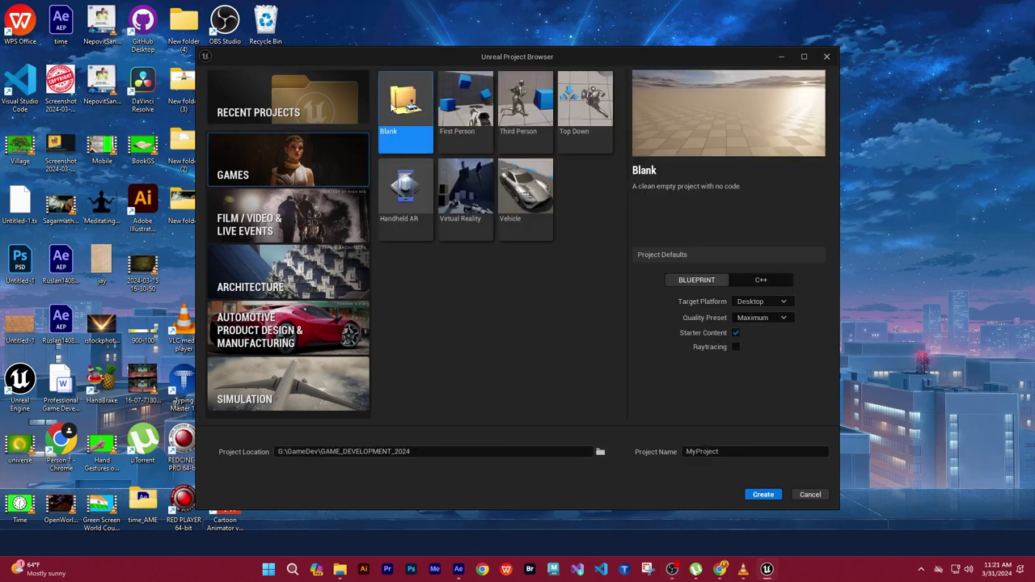
pyautogui.click(734, 332)
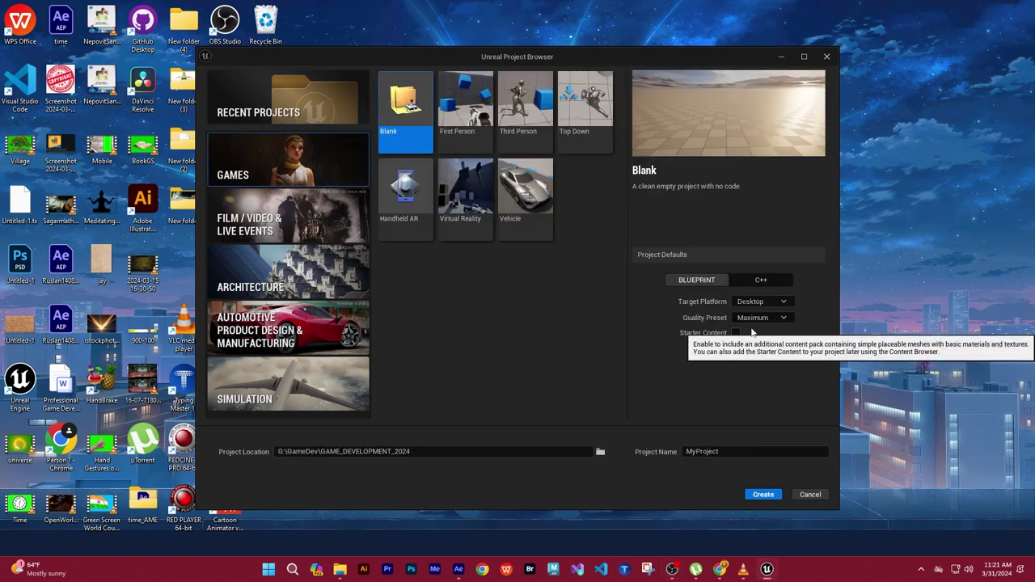
pyautogui.click(760, 280)
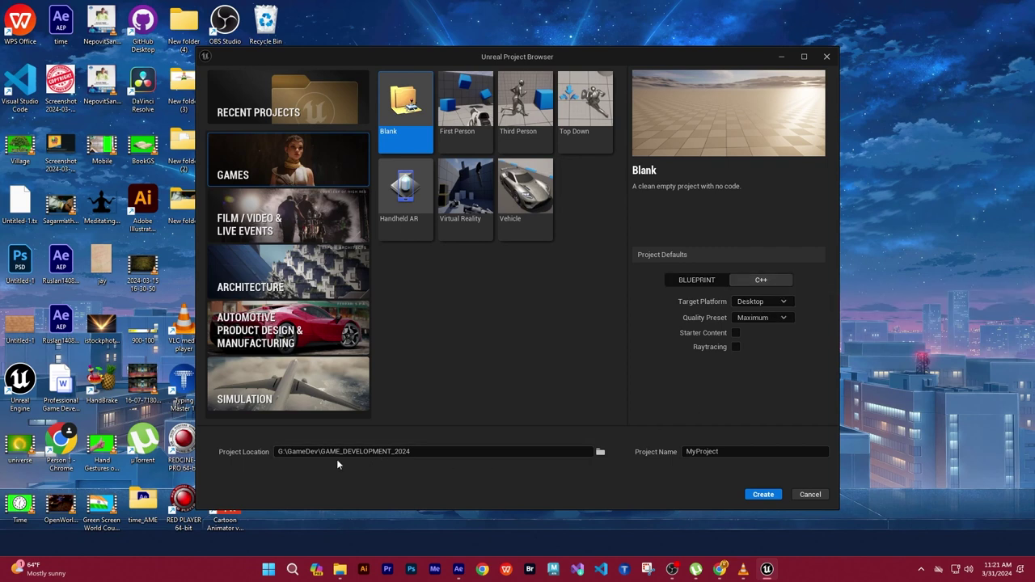
# Set the project location to G:\UE_Game\PG_Development\GameDevTraining
pyautogui.click(599, 453)
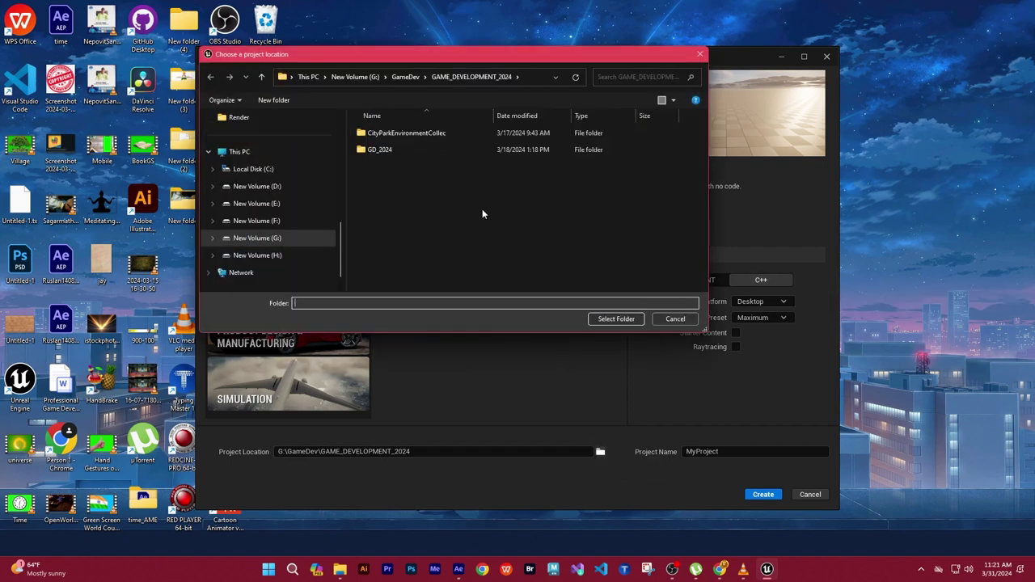
pyautogui.click(358, 76)
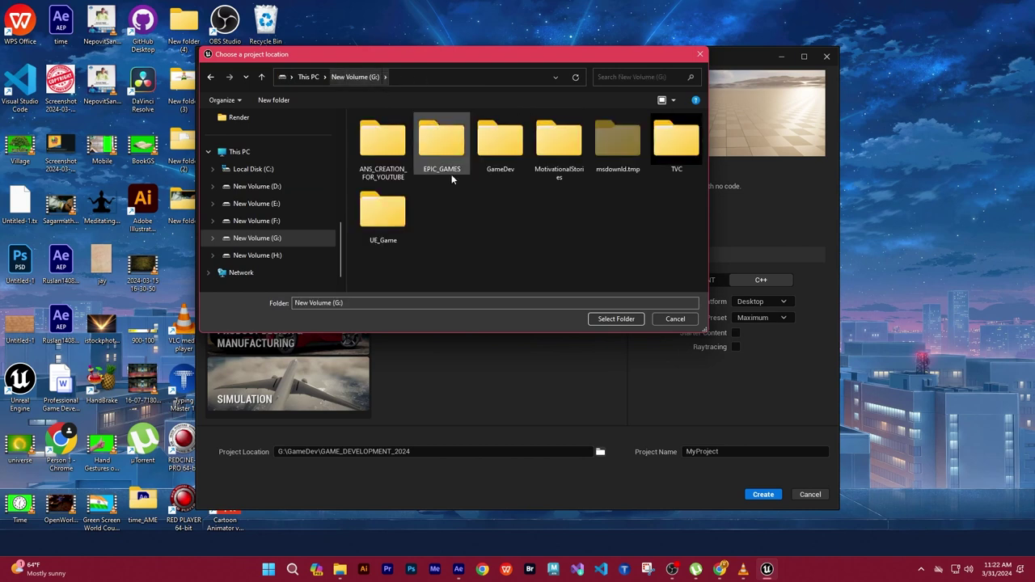
pyautogui.doubleClick(383, 214)
pyautogui.click(395, 183)
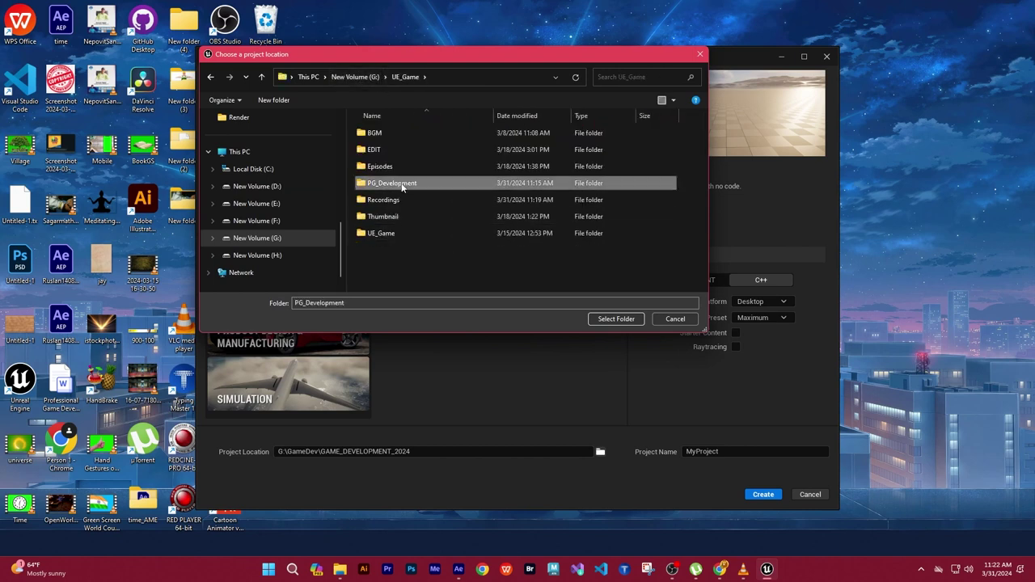
pyautogui.doubleClick(401, 184)
pyautogui.click(410, 135)
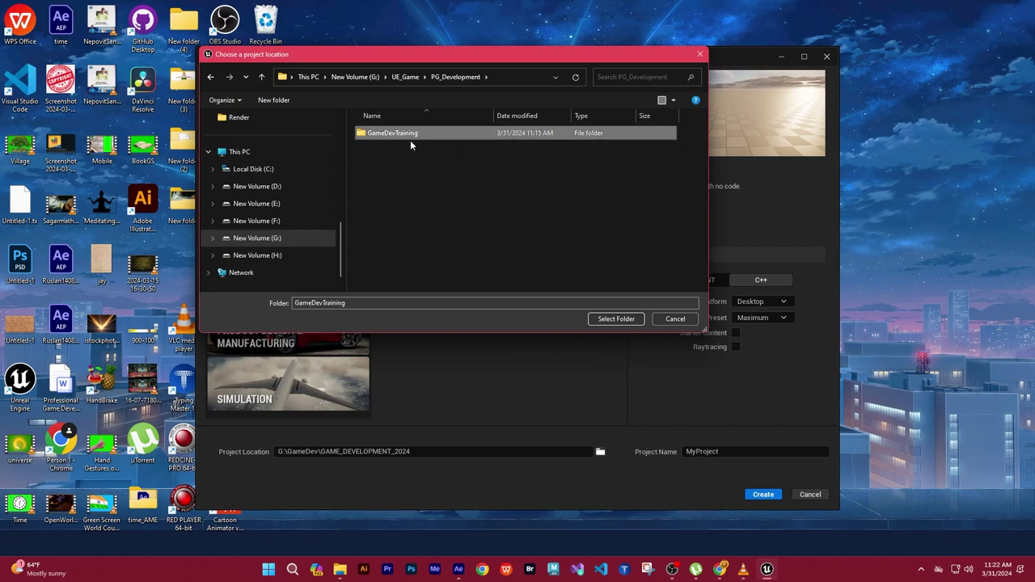
pyautogui.click(615, 318)
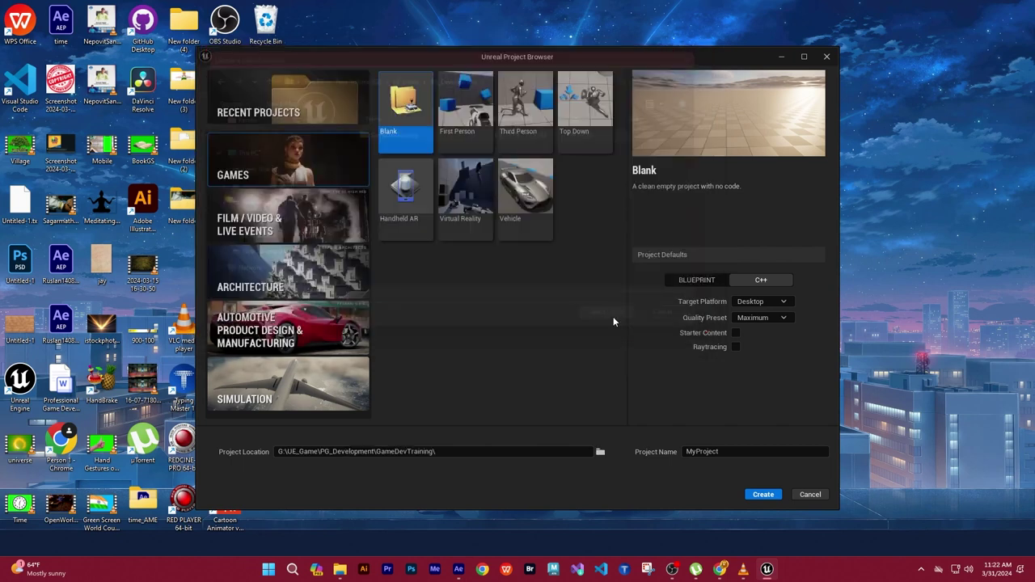
# Name the project 'GameDevTraining' and create it
pyautogui.click(735, 451)
pyautogui.doubleClick(736, 451)
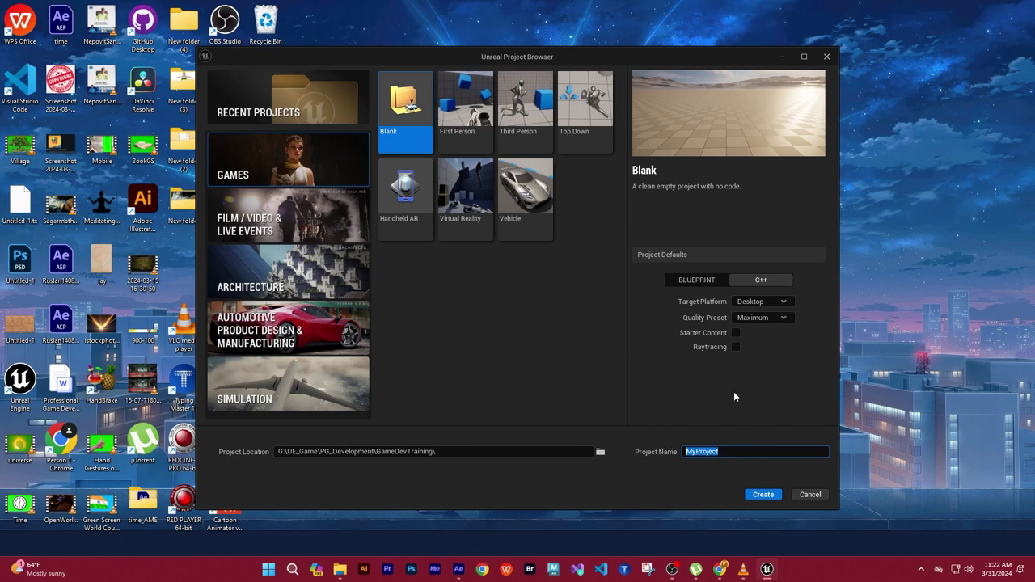
pyautogui.write('Game')
pyautogui.write('DevTraining')
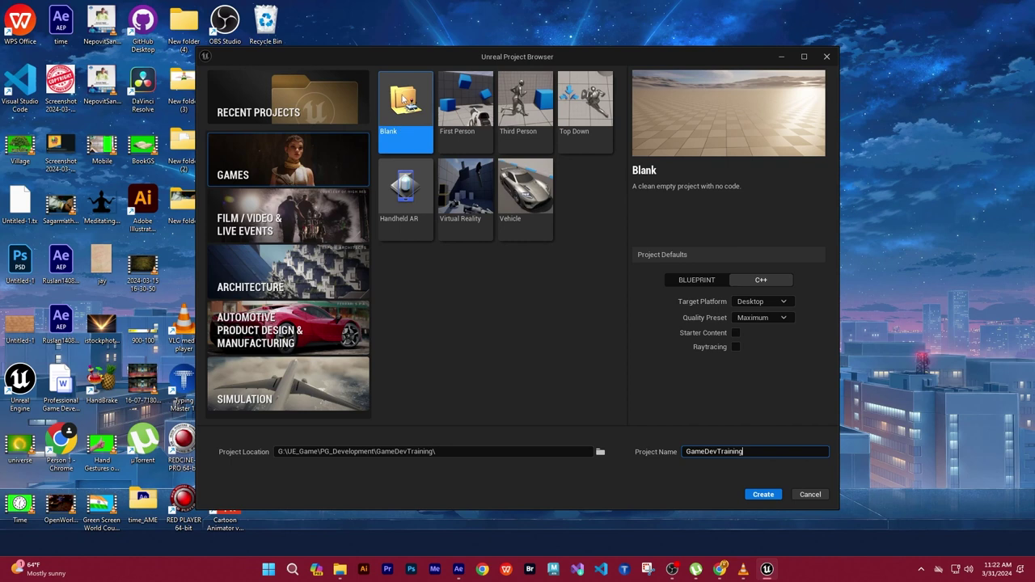
pyautogui.click(769, 495)
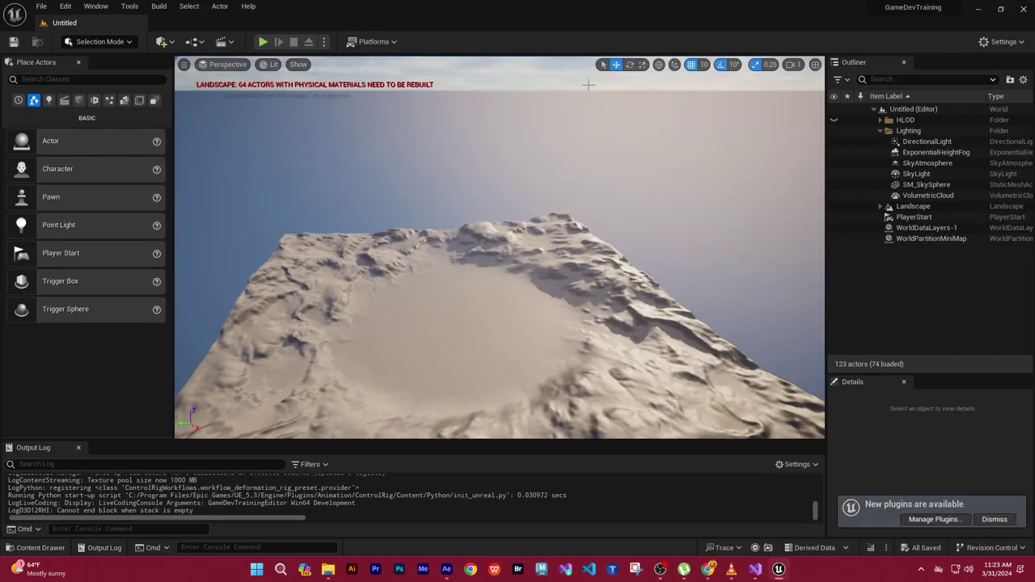
# Minimize and restore the Unreal editor, then collapse the Outliner's actor tree
pyautogui.click(977, 9)
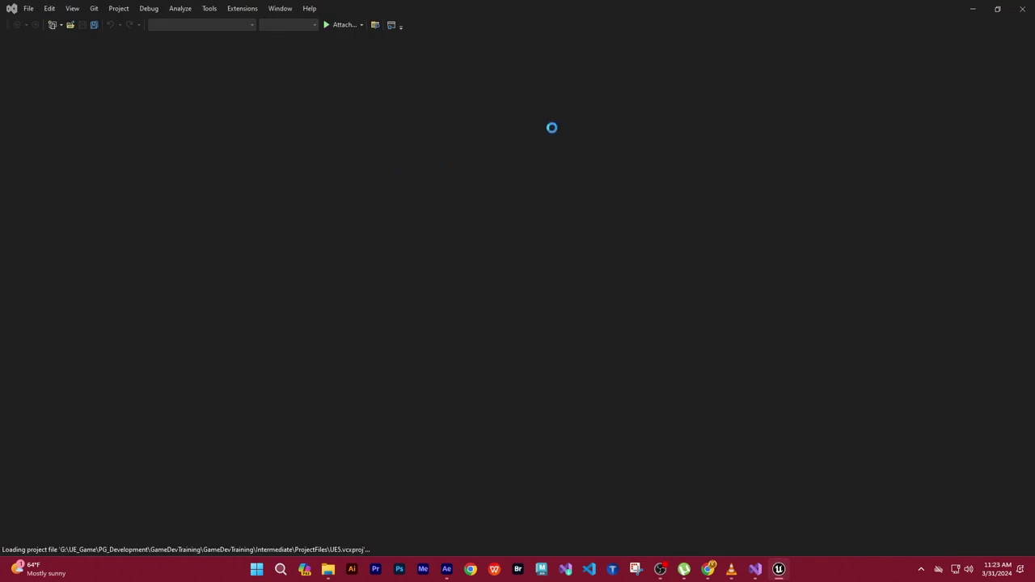
pyautogui.click(778, 569)
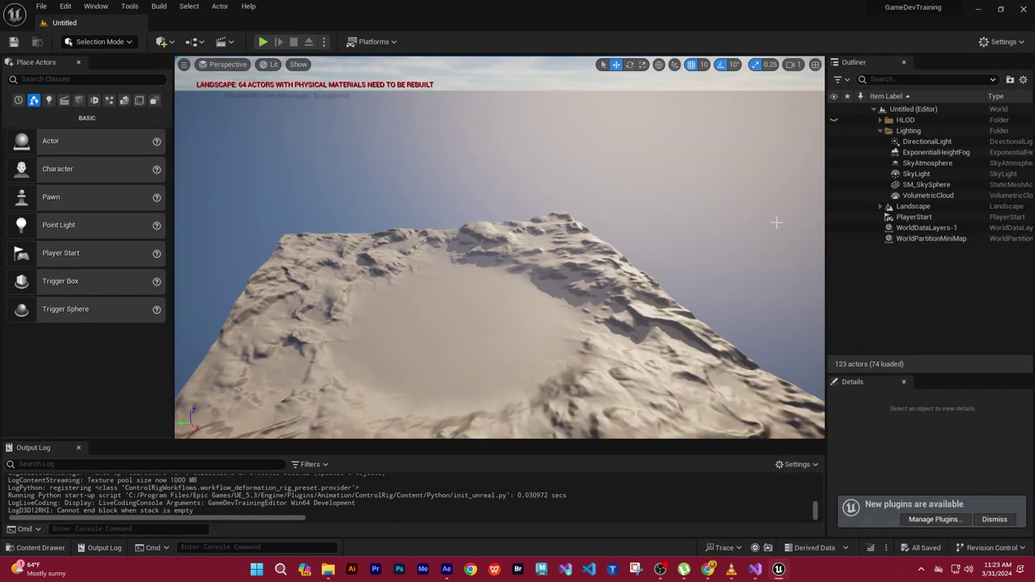
pyautogui.click(872, 108)
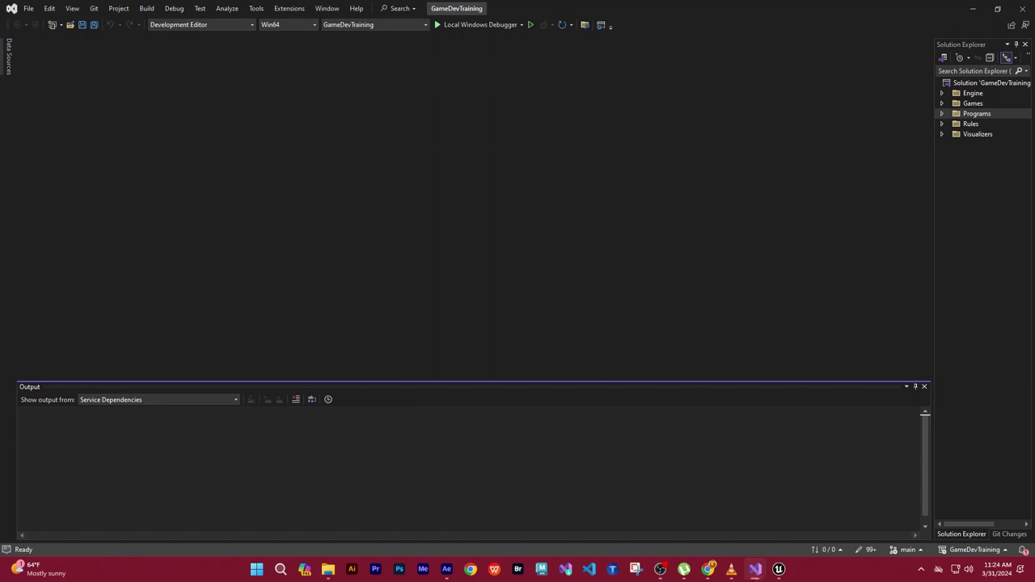
# Switch to the File Explorer window at G:\UE_Game\PG_Development\GameDevTraining
pyautogui.click(328, 569)
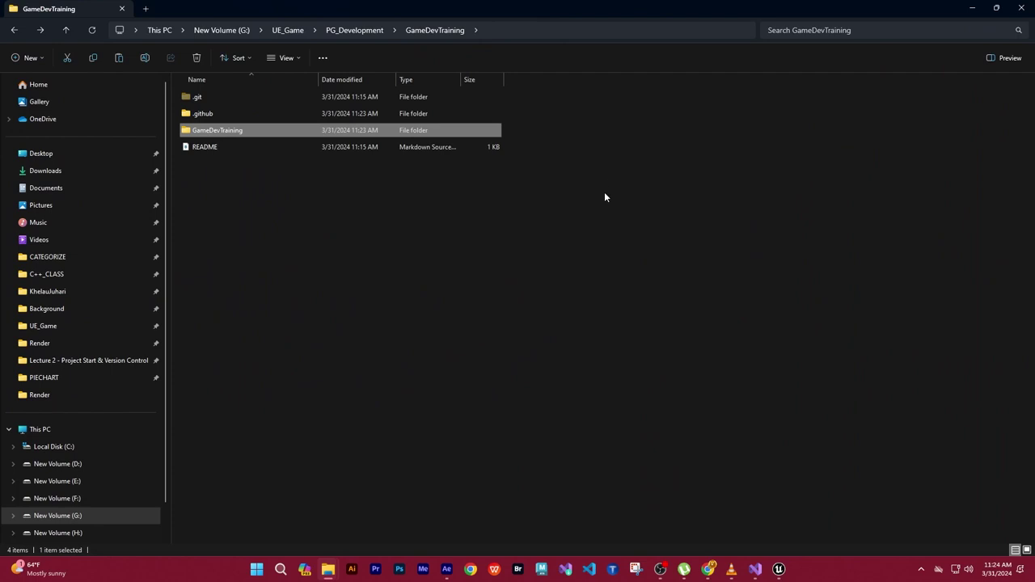
pyautogui.click(441, 333)
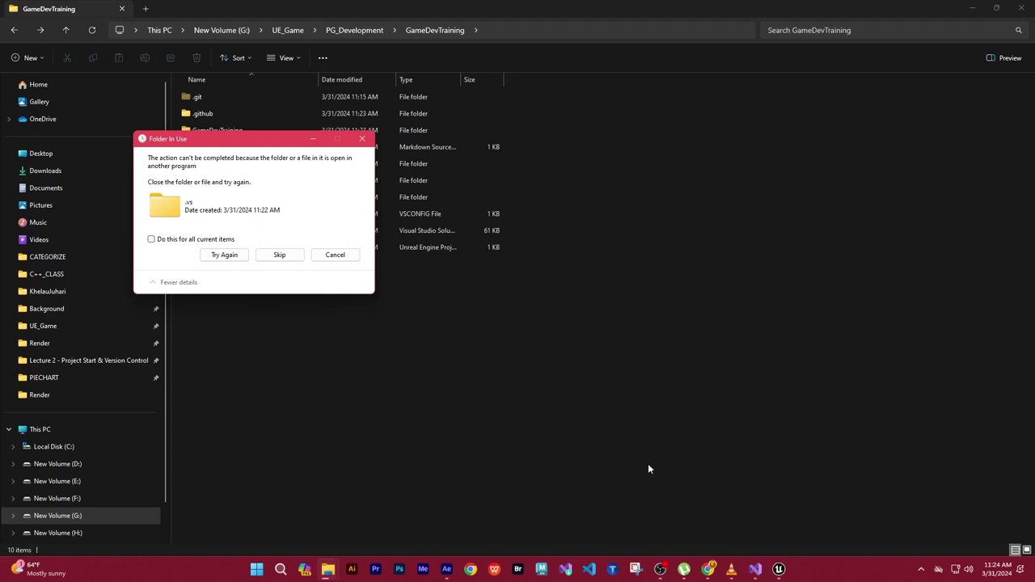
# Close the Unreal editor and Visual Studio, saving the solution changes
pyautogui.click(778, 569)
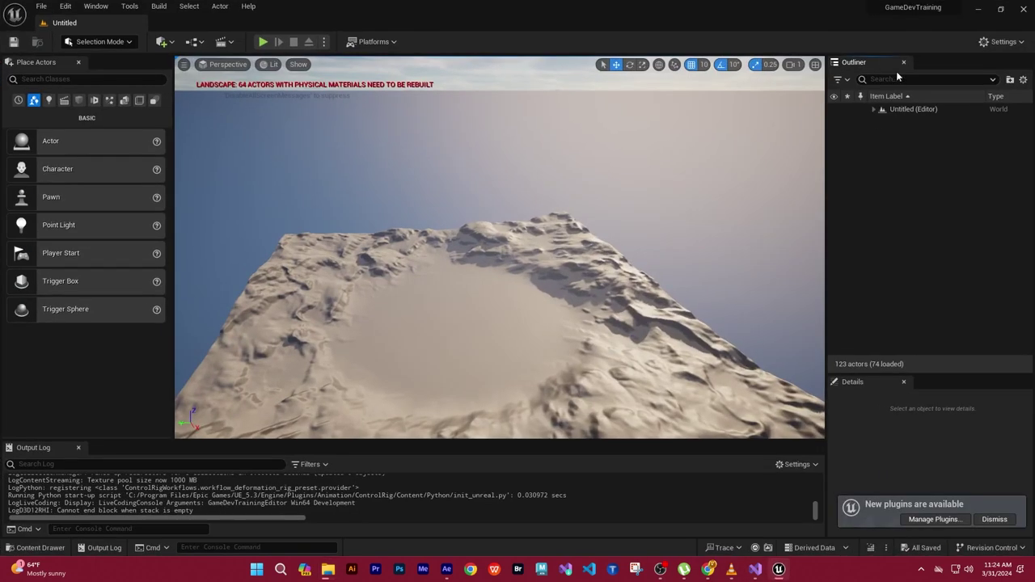
pyautogui.click(1022, 10)
pyautogui.click(768, 569)
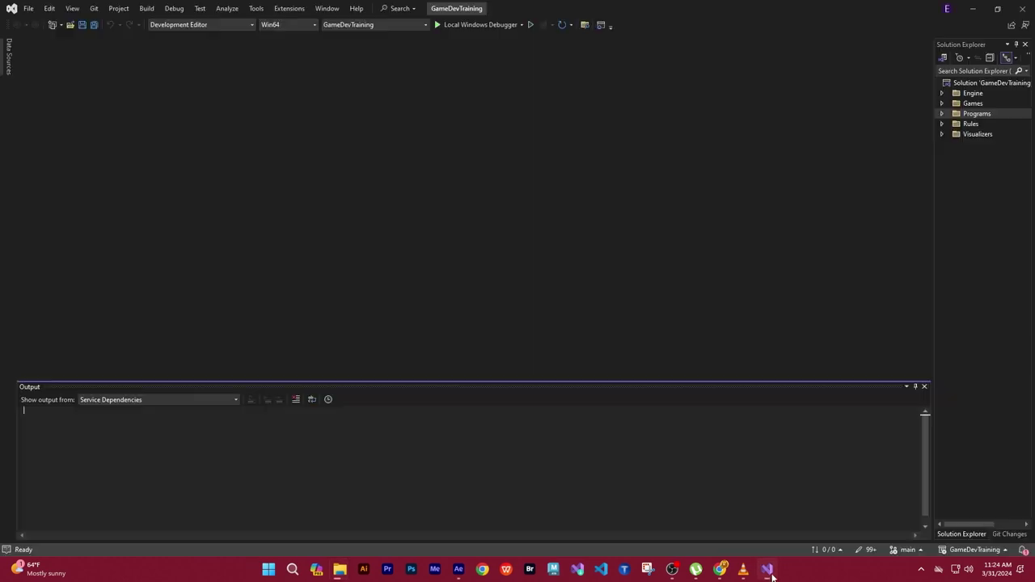
pyautogui.click(1022, 8)
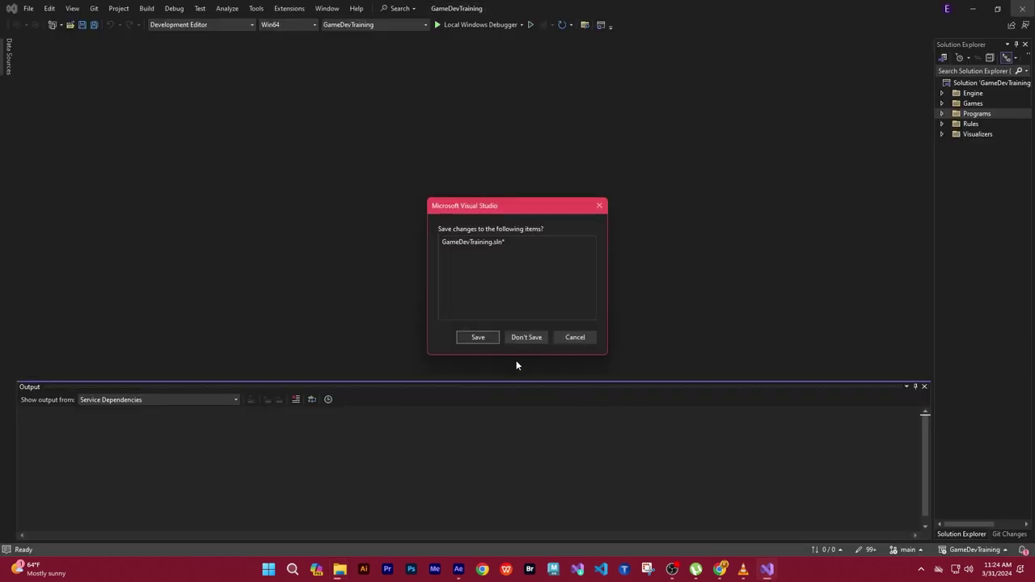
pyautogui.click(480, 338)
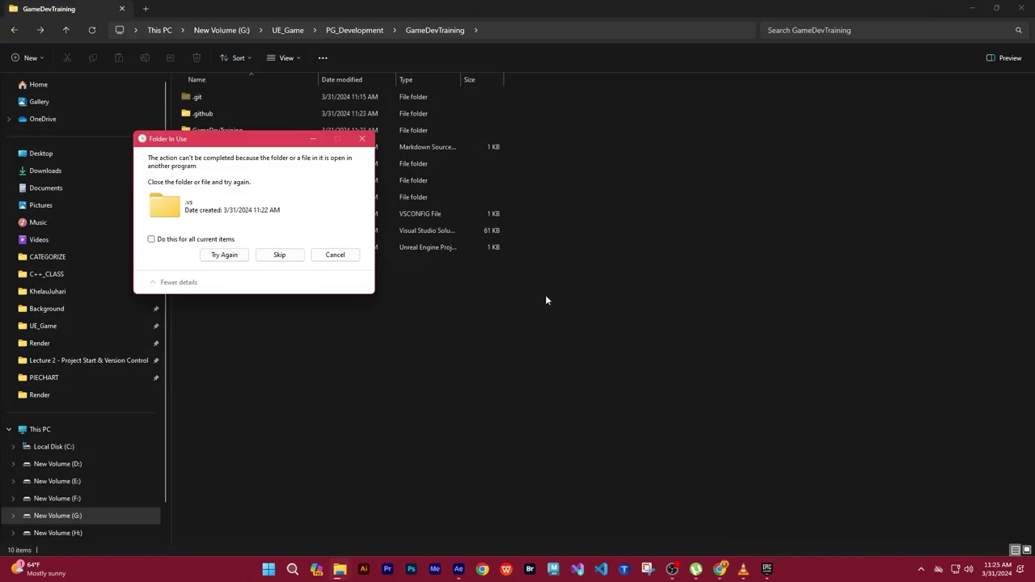
# Apply 'Do this for all' and retry, finishing the move of the in-use files
pyautogui.click(194, 241)
pyautogui.click(224, 254)
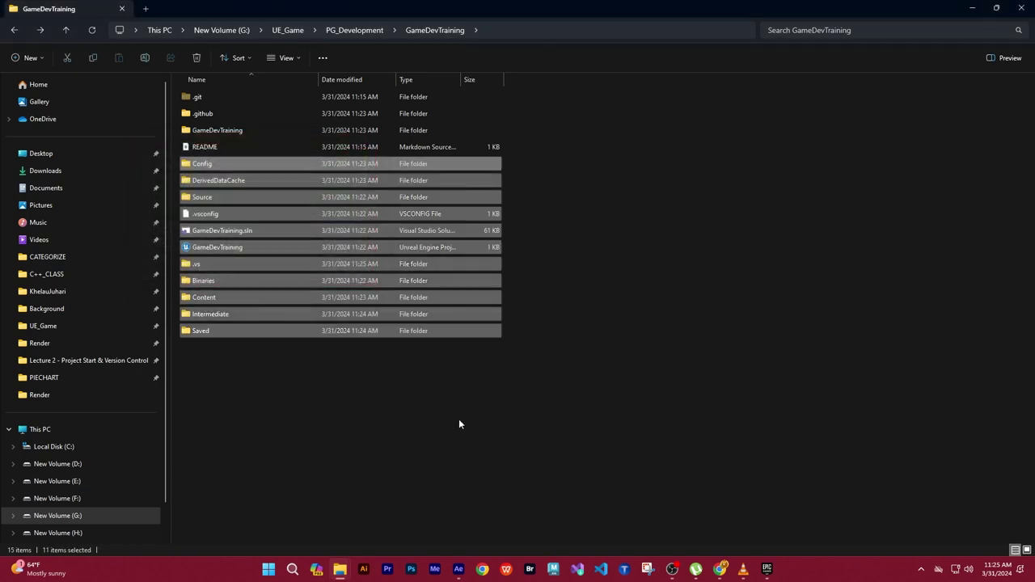
pyautogui.click(458, 419)
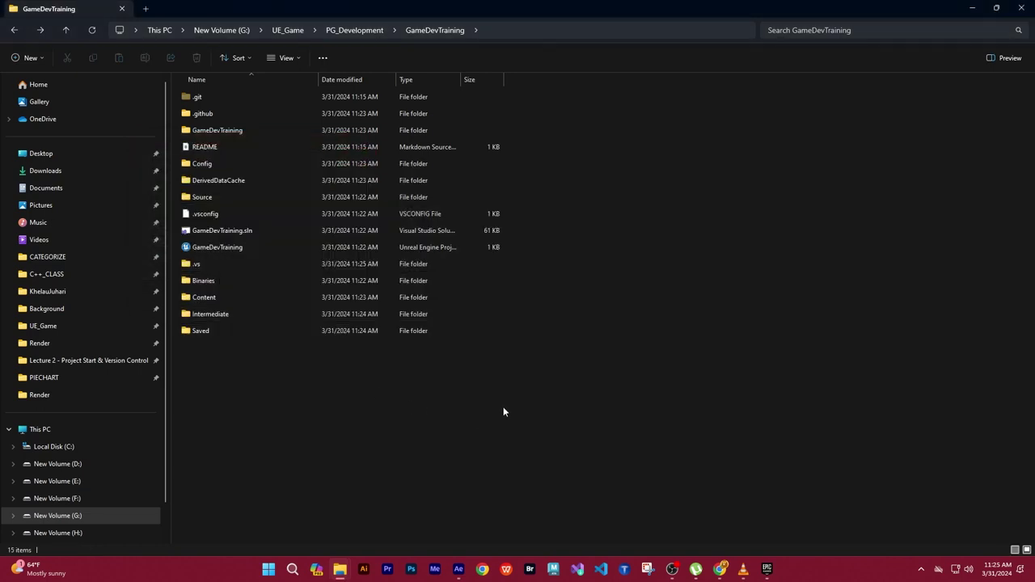
pyautogui.keyDown('ctrl'); pyautogui.scroll(-2, 502, 412); pyautogui.keyUp('ctrl')
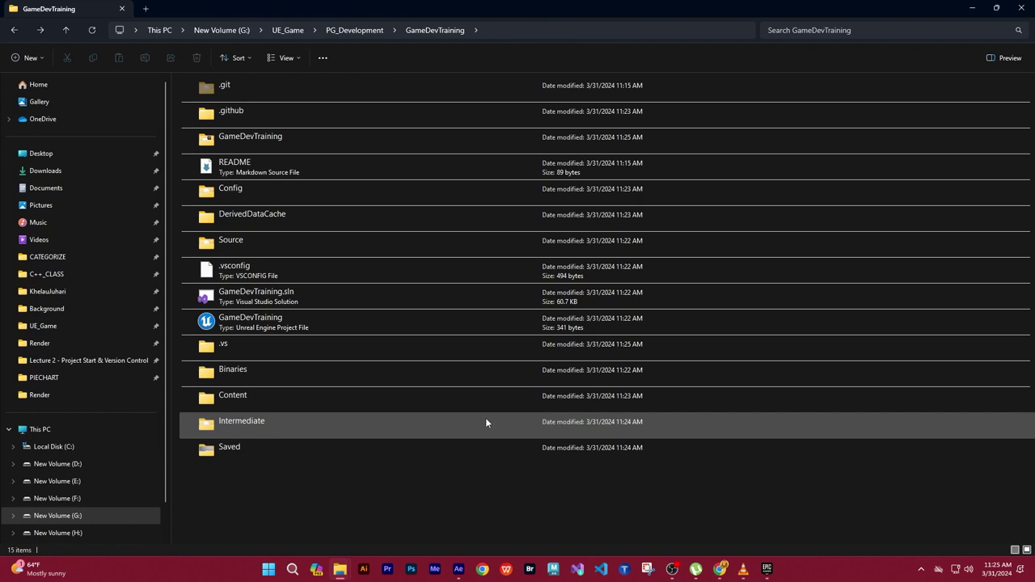
pyautogui.keyDown('ctrl'); pyautogui.scroll(2, 466, 472); pyautogui.keyUp('ctrl')
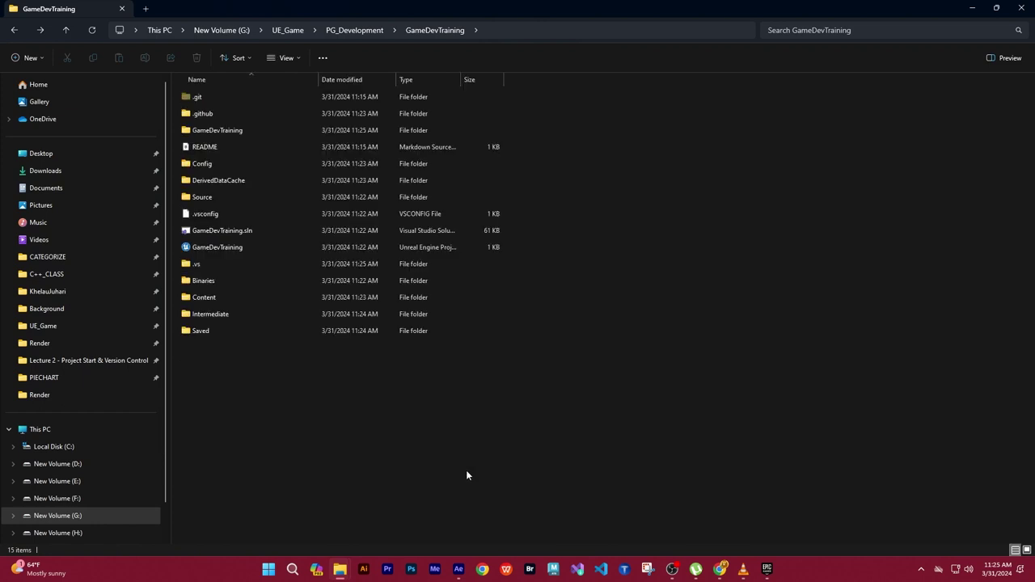
# Sort the repository folder's files by type
pyautogui.rightClick(438, 385)
pyautogui.moveTo(563, 282)
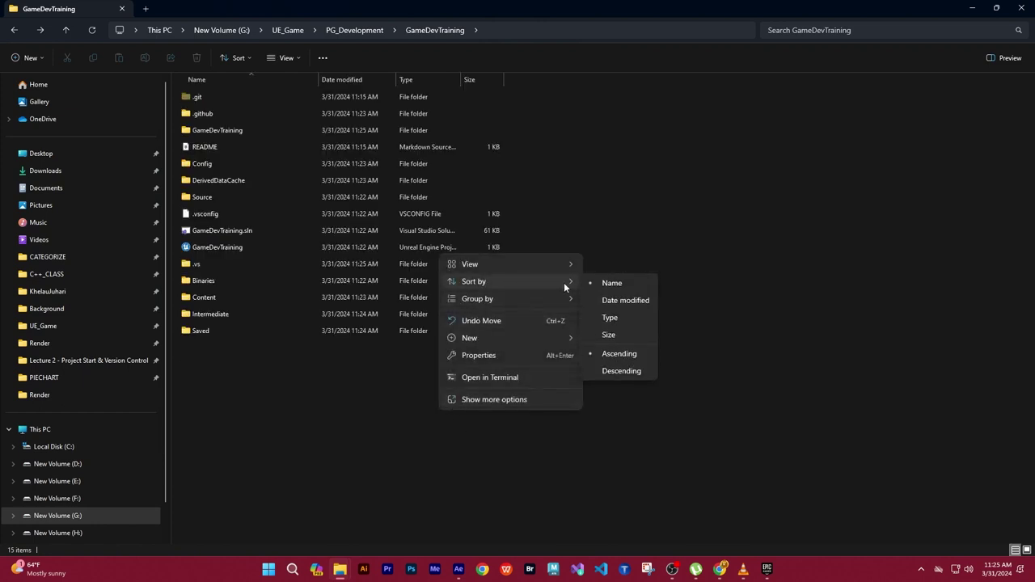
pyautogui.click(616, 317)
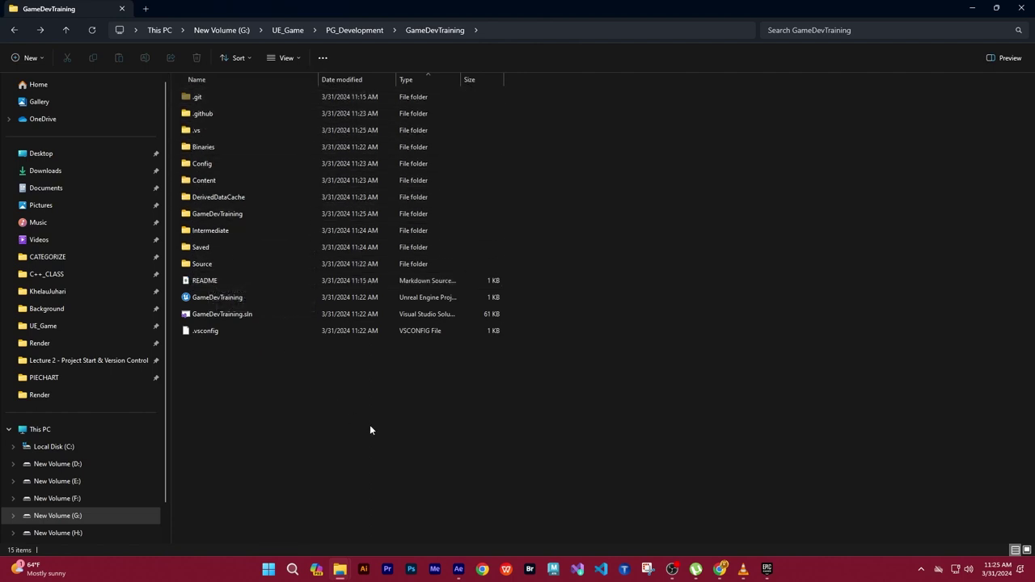
# Reenter the GameDevTraining folder and open GameDevTraining.uproject in Unreal
pyautogui.click(376, 31)
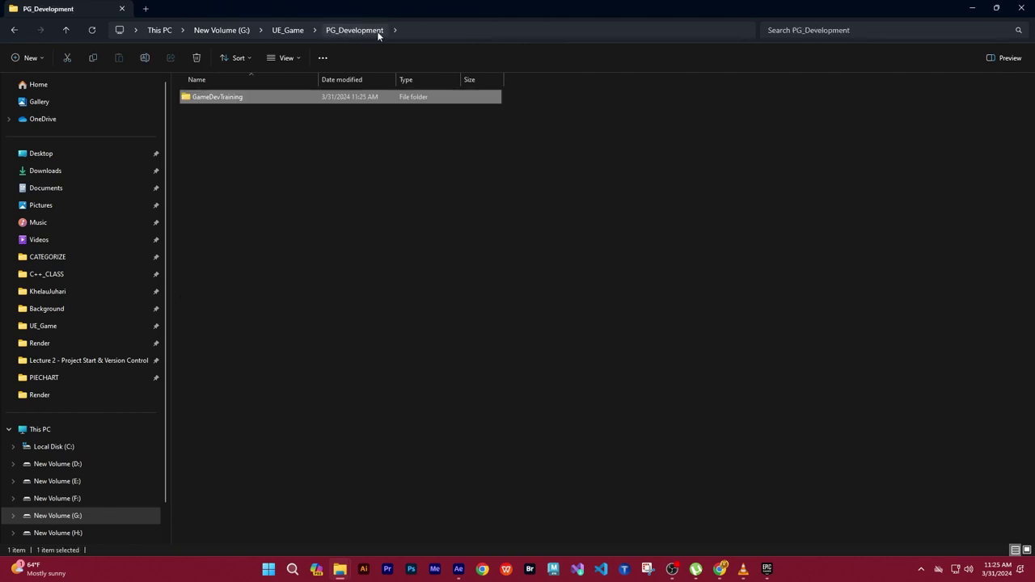
pyautogui.doubleClick(236, 101)
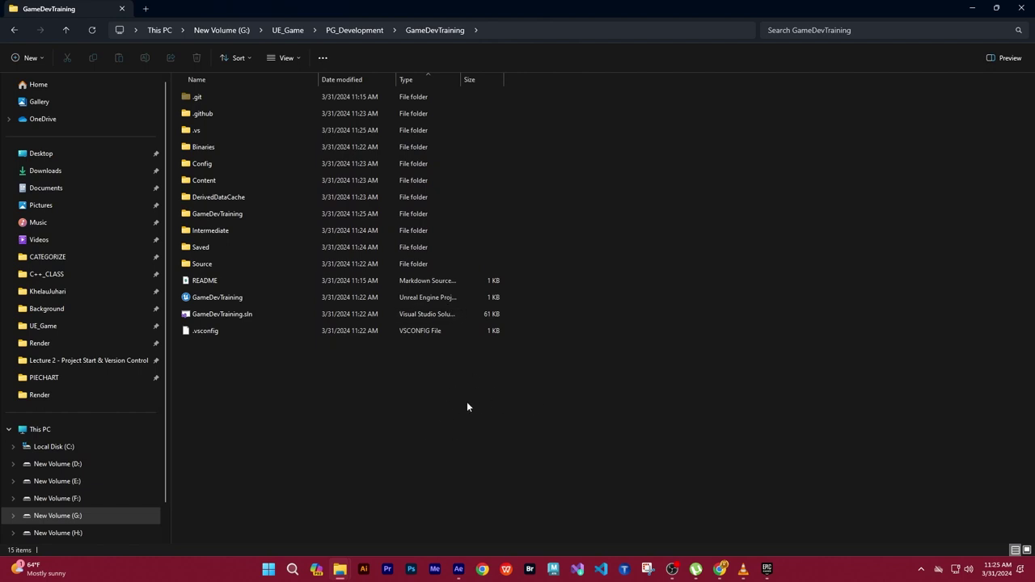
pyautogui.click(185, 316)
pyautogui.doubleClick(185, 299)
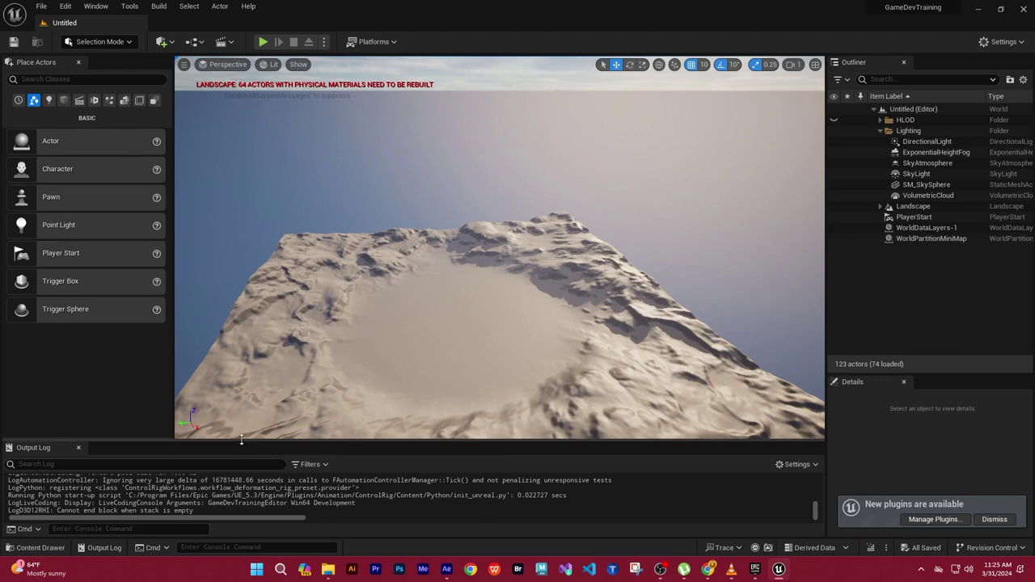
# Enlarge the output log, browse the Content folder, and run a Live Coding recompile
pyautogui.moveTo(241, 440); pyautogui.dragTo(271, 390)
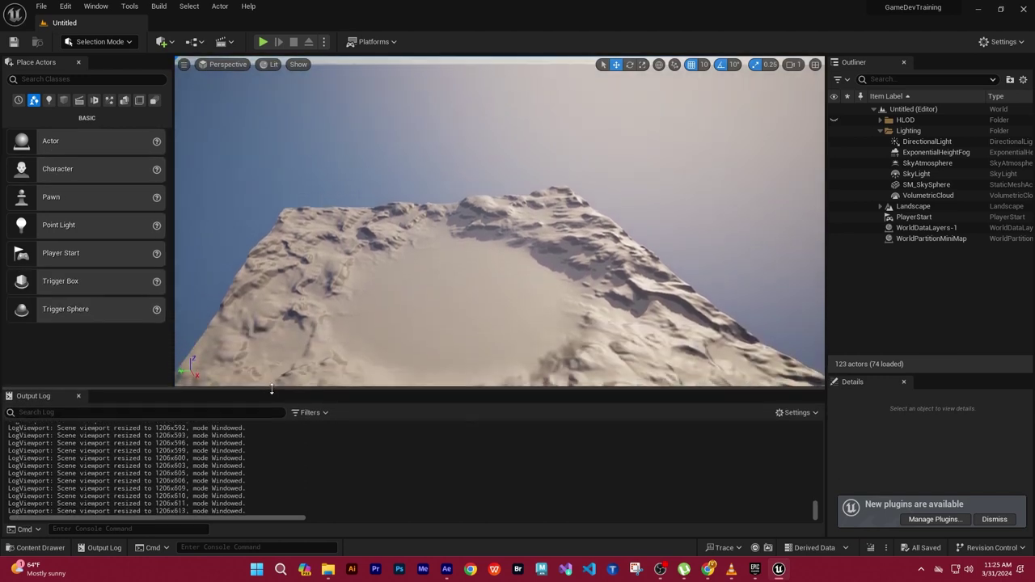
pyautogui.hotkey('ctrl', 'space')
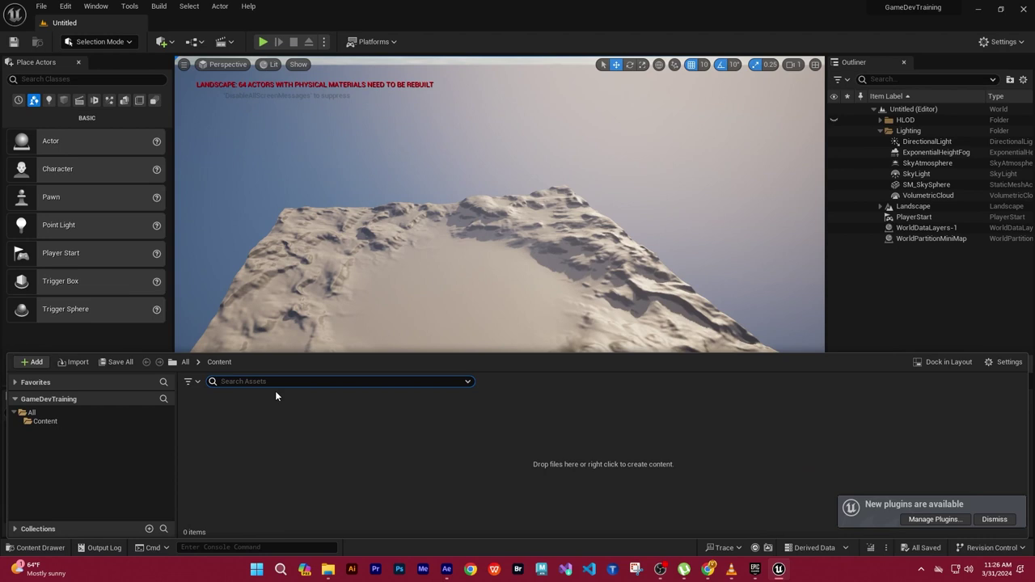
pyautogui.click(46, 422)
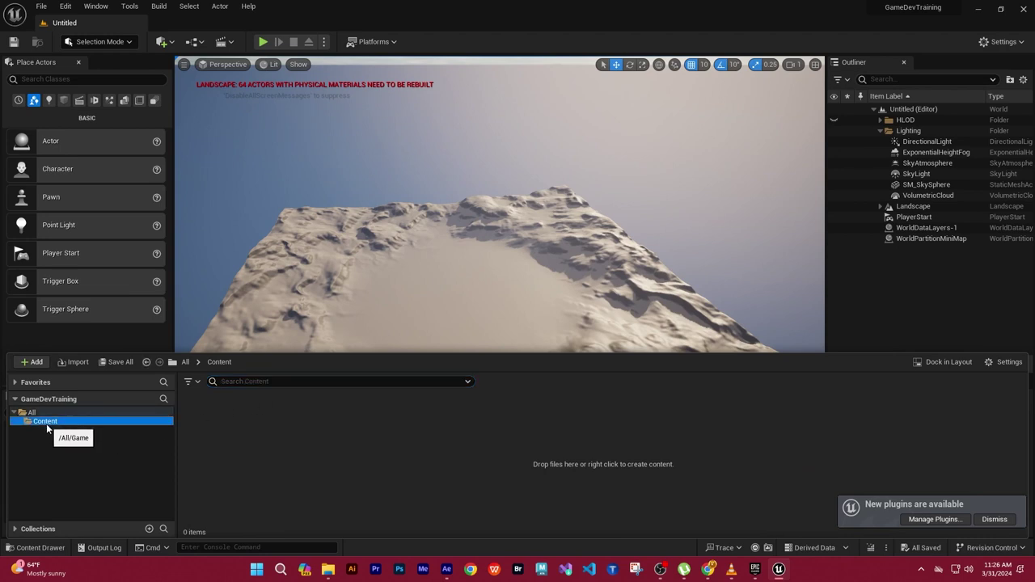
pyautogui.click(30, 412)
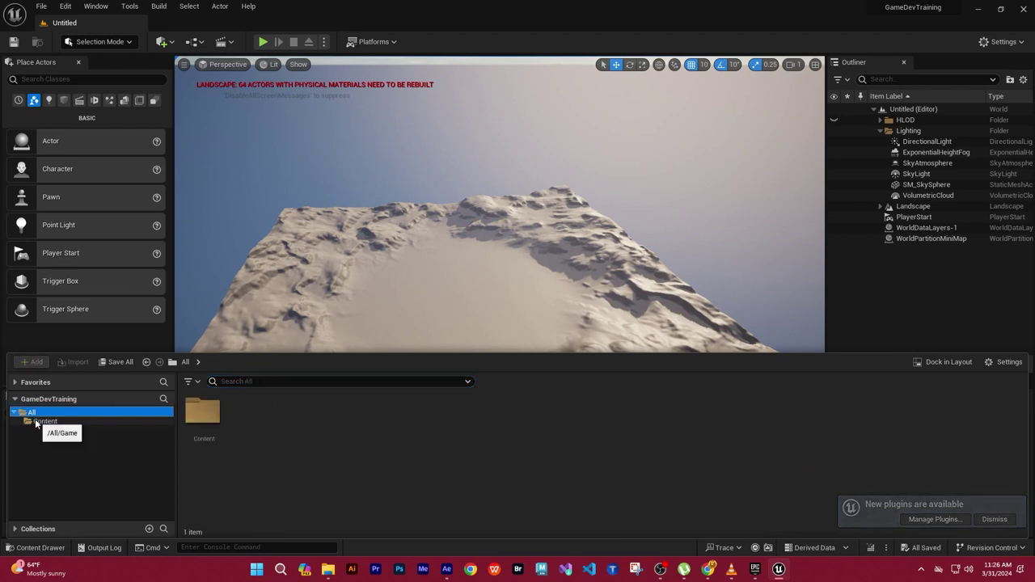
pyautogui.click(33, 420)
pyautogui.click(424, 450)
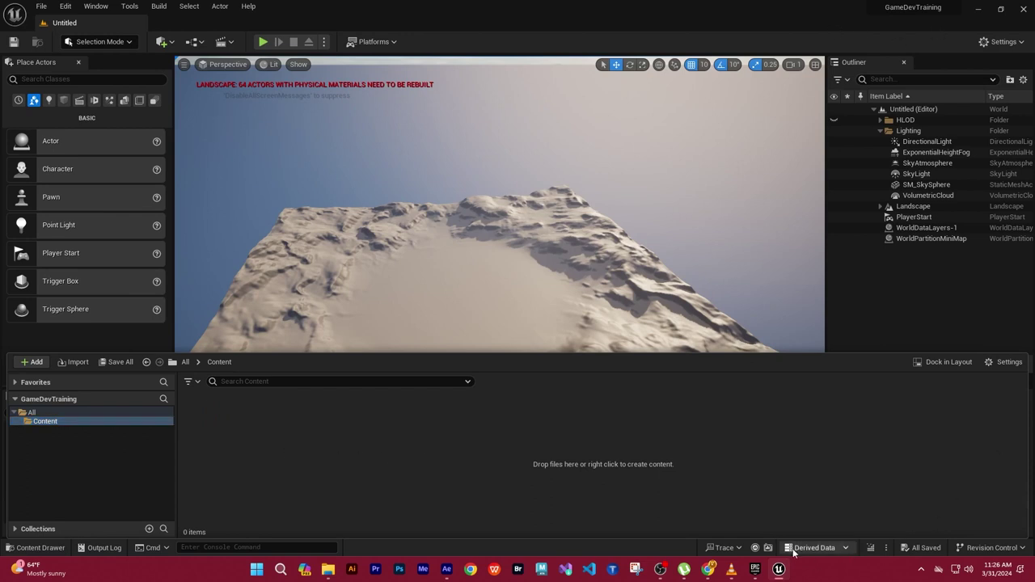
pyautogui.click(871, 550)
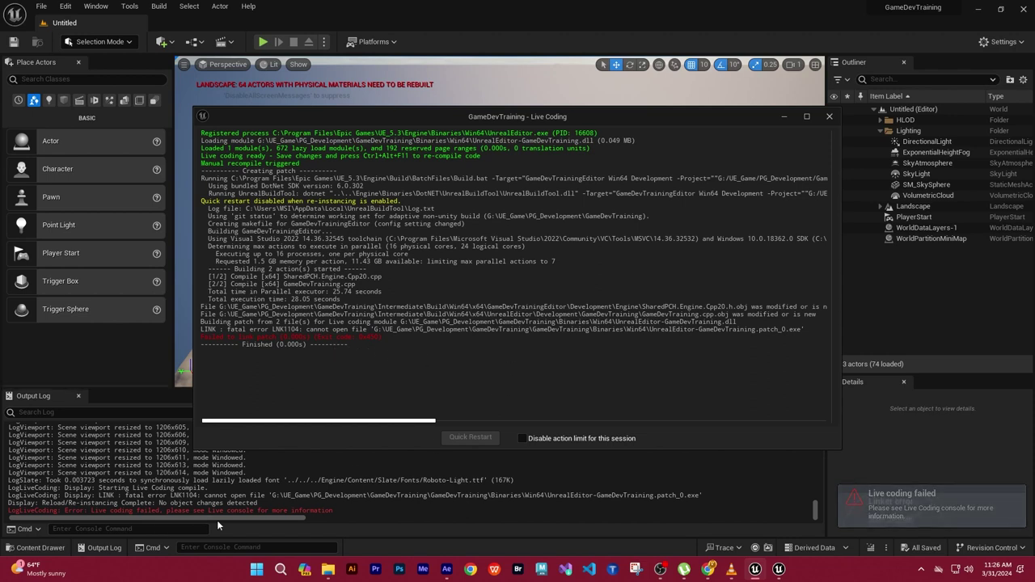
# Scroll the Output Log to the compile error, then dismiss the Live Coding console
pyautogui.moveTo(276, 518)
pyautogui.mouseDown()
pyautogui.moveTo(693, 514)
pyautogui.moveTo(271, 550)
pyautogui.mouseUp()
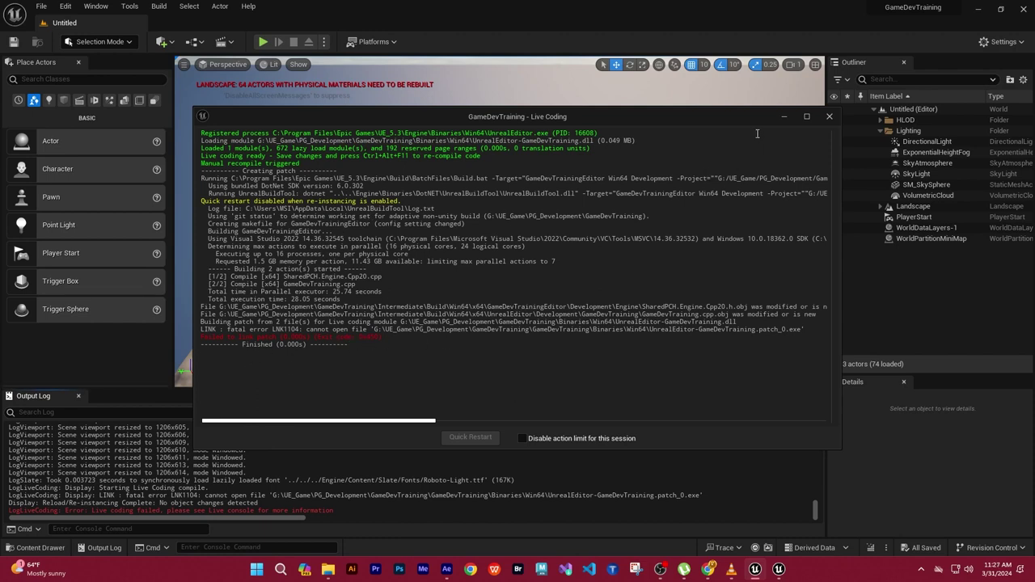
pyautogui.click(829, 117)
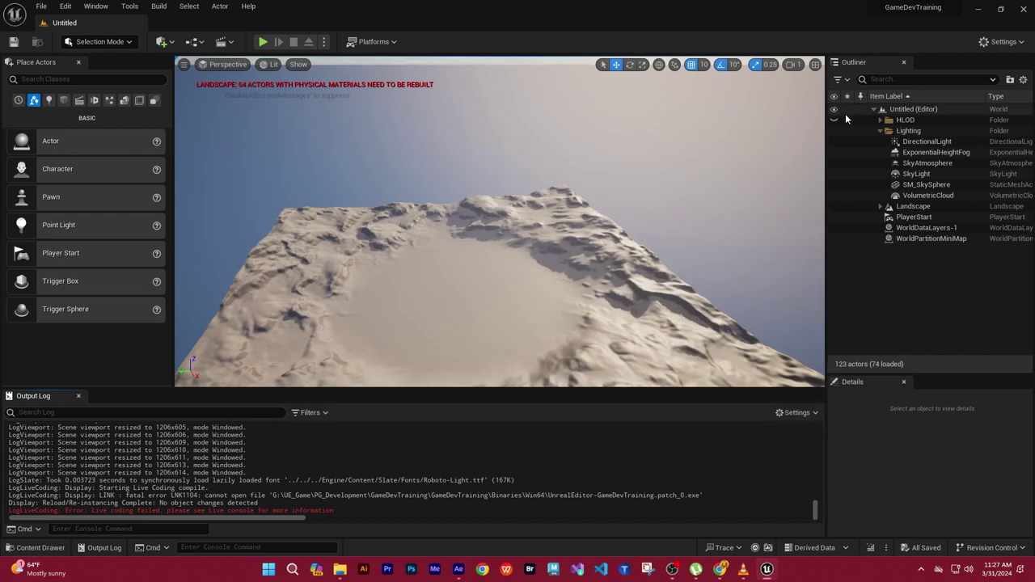
# Quit Unreal Editor and load GameDevTraining.sln from File Explorer into Visual Studio
pyautogui.click(1022, 8)
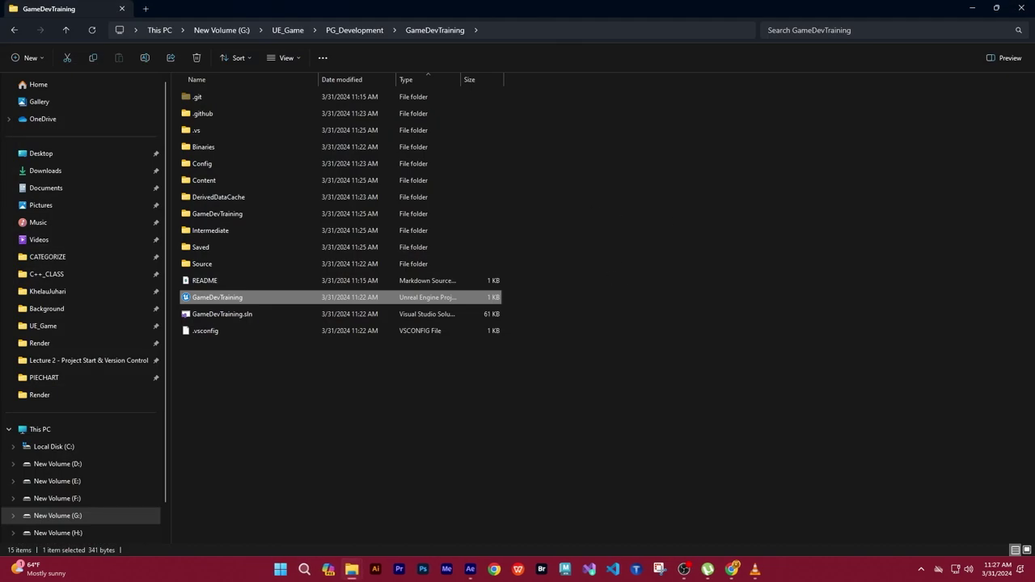
pyautogui.click(237, 314)
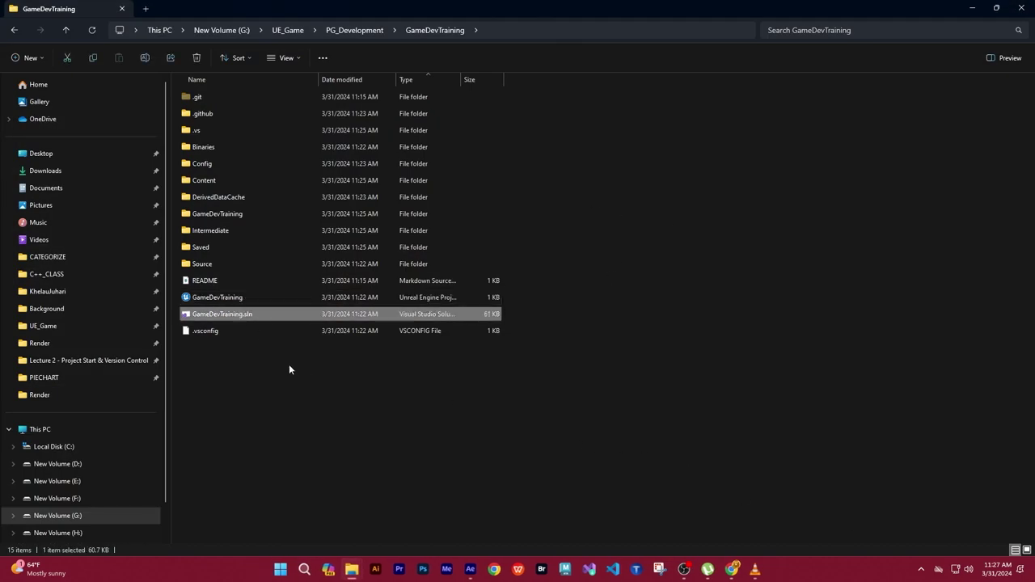
pyautogui.doubleClick(192, 317)
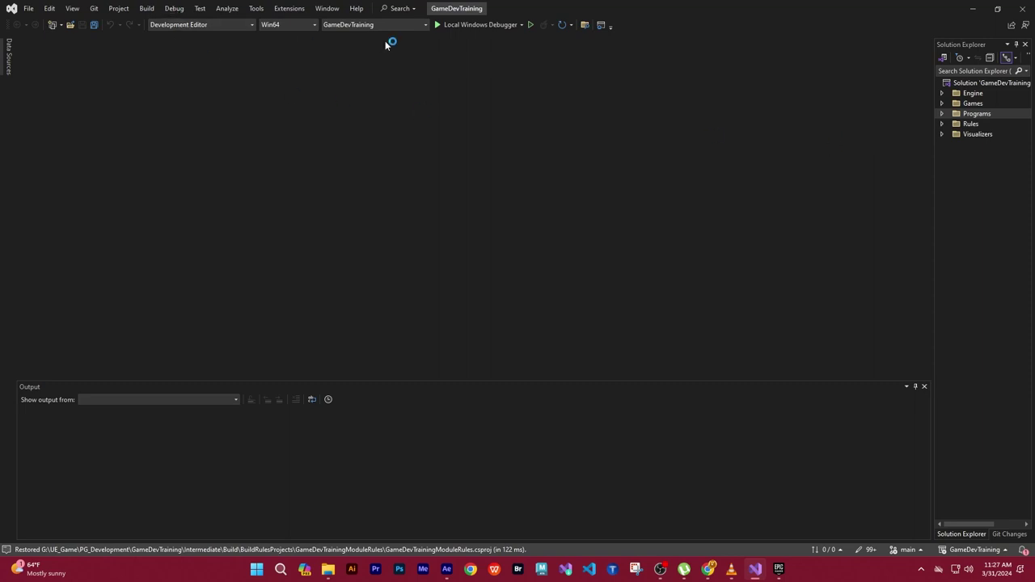
# Use Debug > Start Without Debugging to build GameDevTraining and launch Unreal Editor
pyautogui.click(175, 8)
pyautogui.click(209, 47)
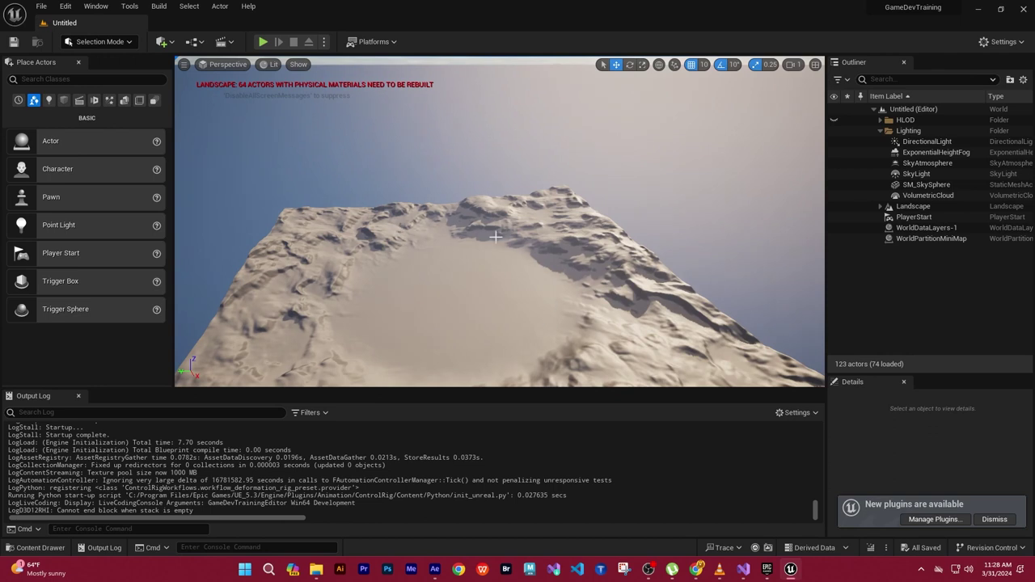
# Compile with Live Coding, which reports no code changes, then close its console
pyautogui.moveTo(483, 259); pyautogui.dragTo(566, 307, button='right')
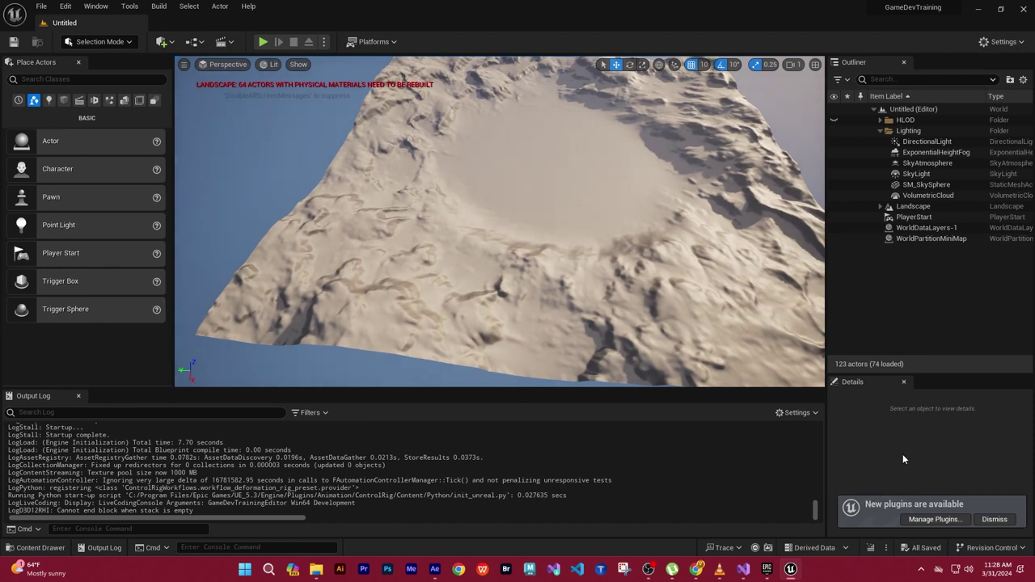
pyautogui.click(870, 548)
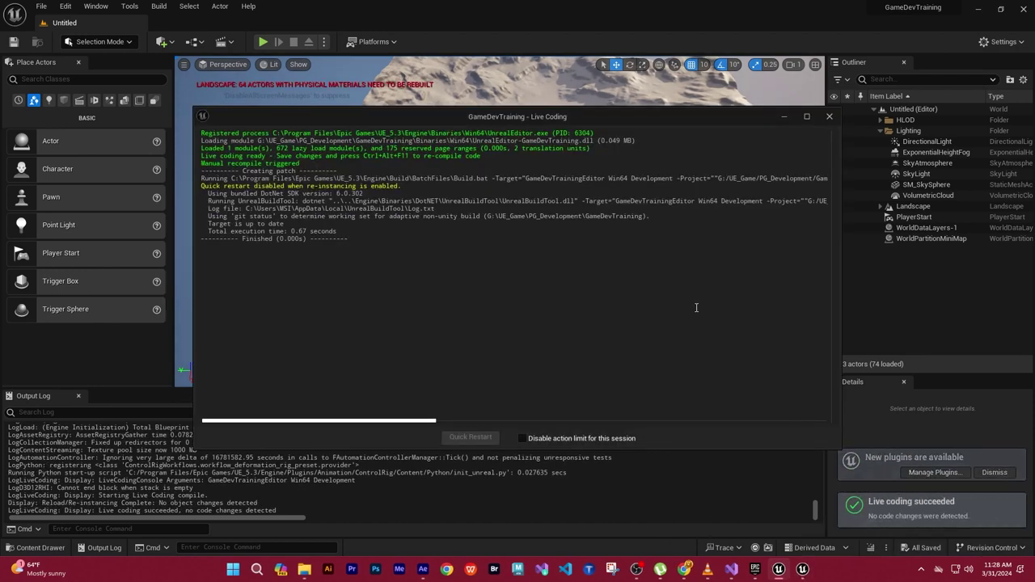
pyautogui.click(828, 119)
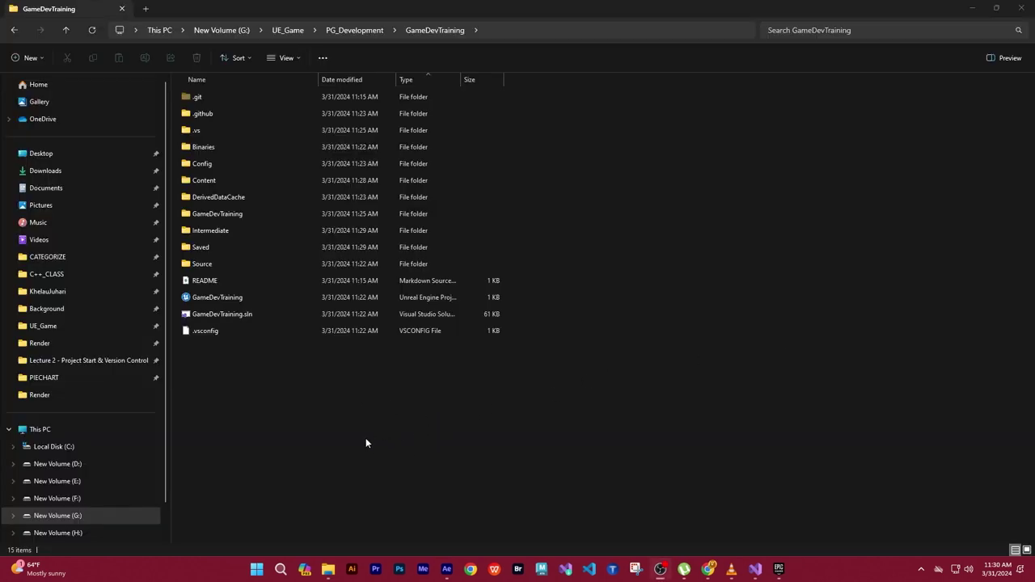
# Generate Visual Studio project files from GameDevTraining.uproject's extended context menu
pyautogui.click(755, 569)
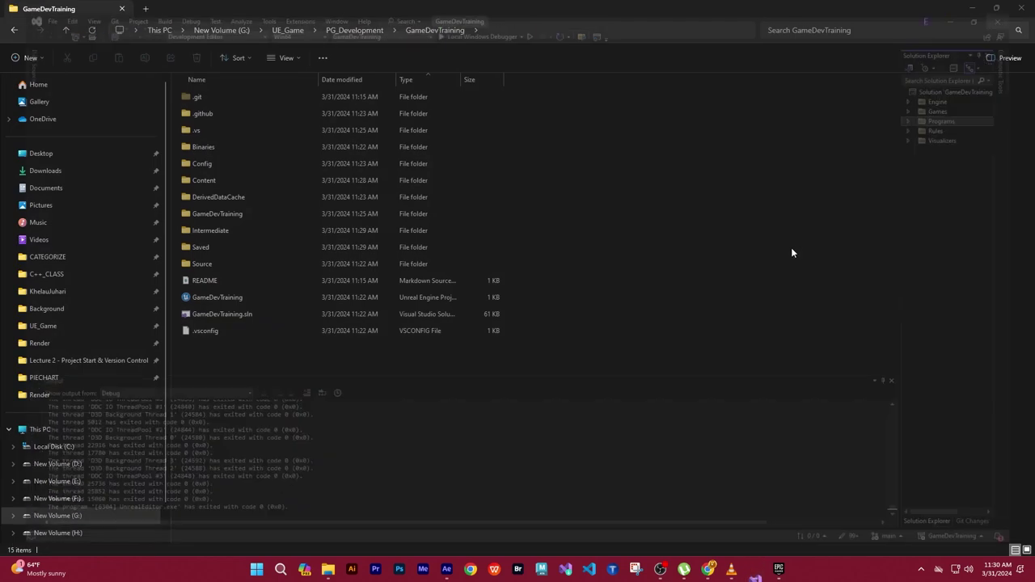
pyautogui.click(209, 301)
pyautogui.rightClick(209, 301)
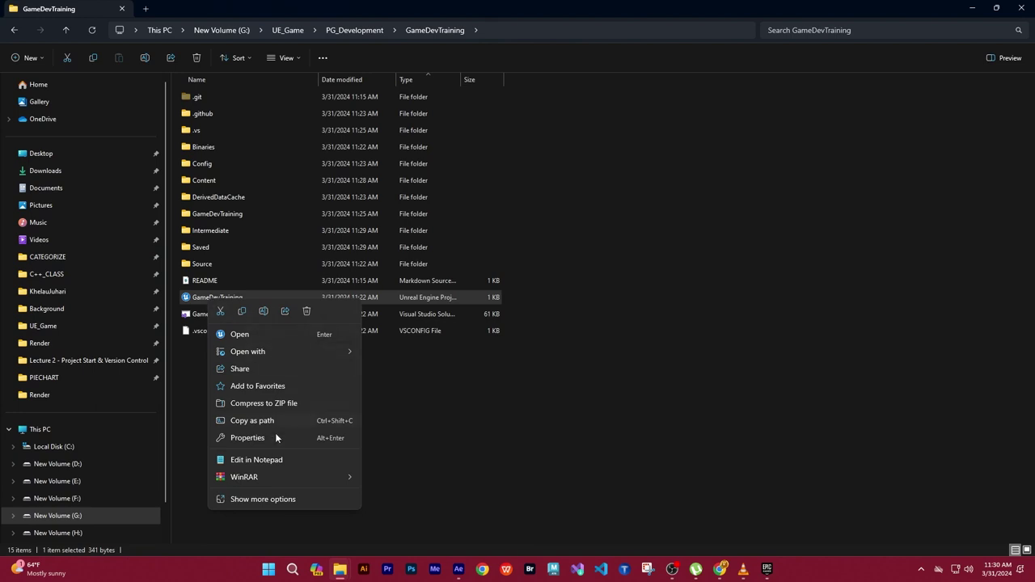
pyautogui.click(271, 499)
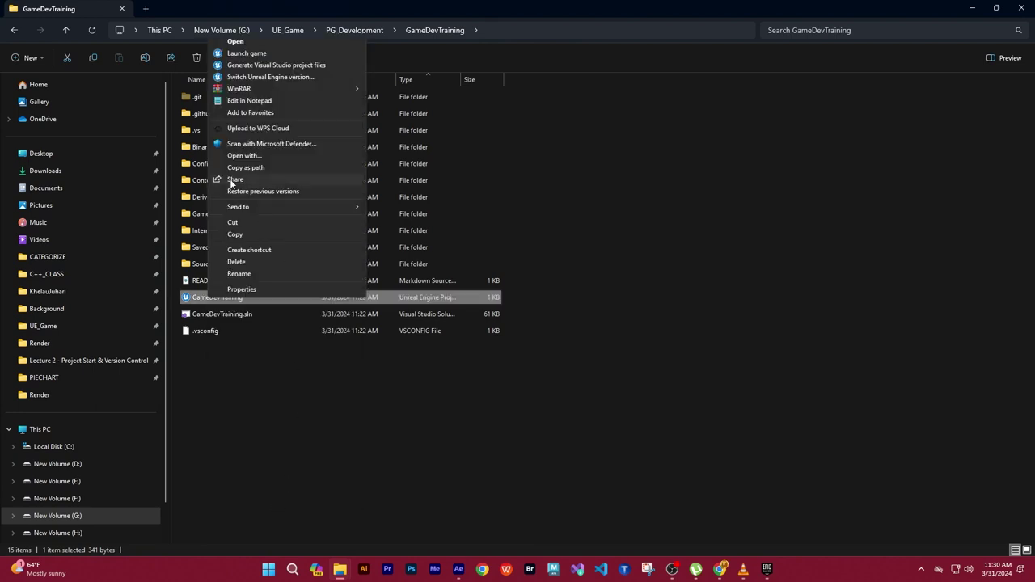
pyautogui.click(288, 65)
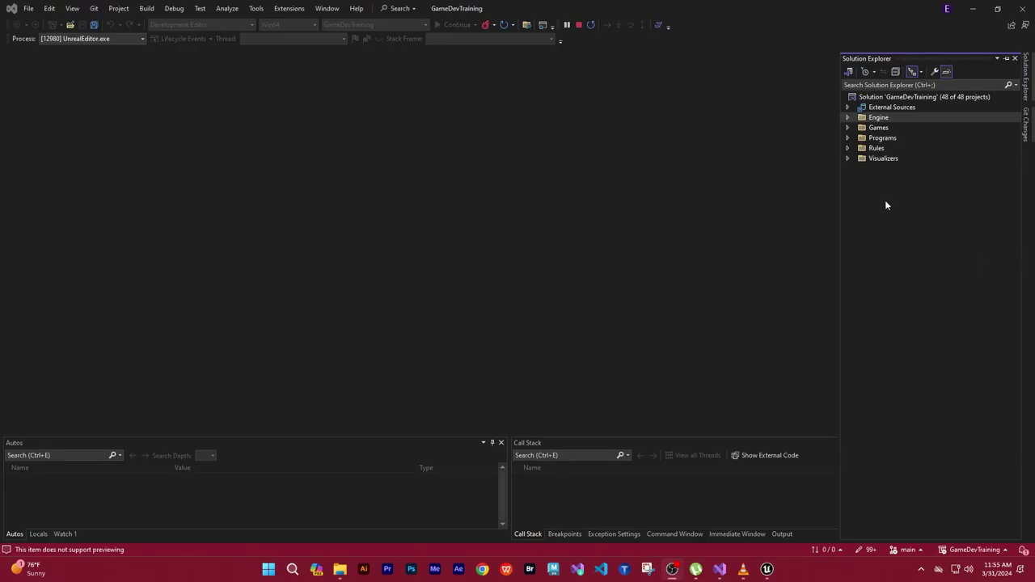
# Expand the Engine, UE5, Games, Programs, Rules and Visualizers folders in Solution Explorer
pyautogui.click(848, 118)
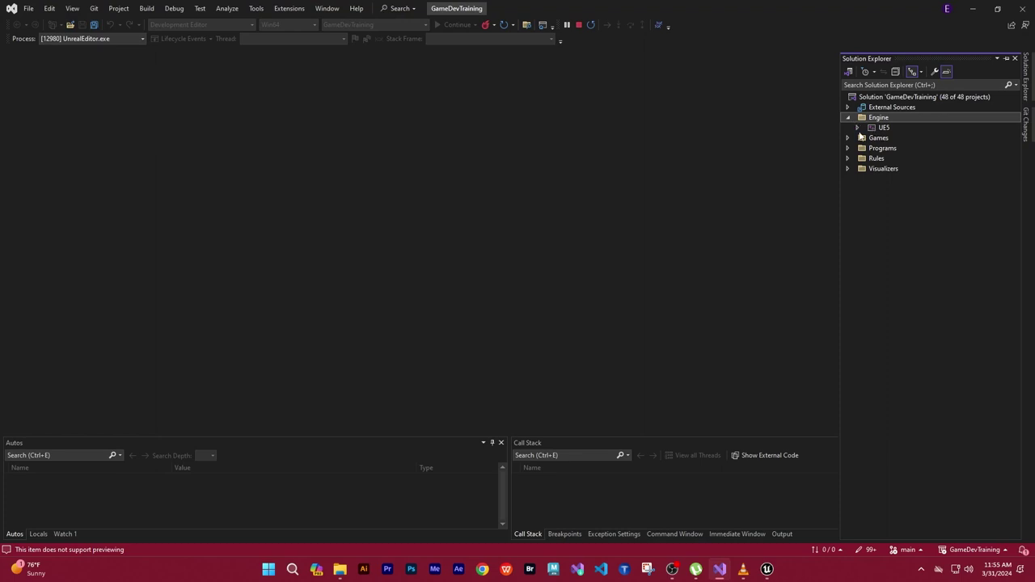
pyautogui.click(857, 129)
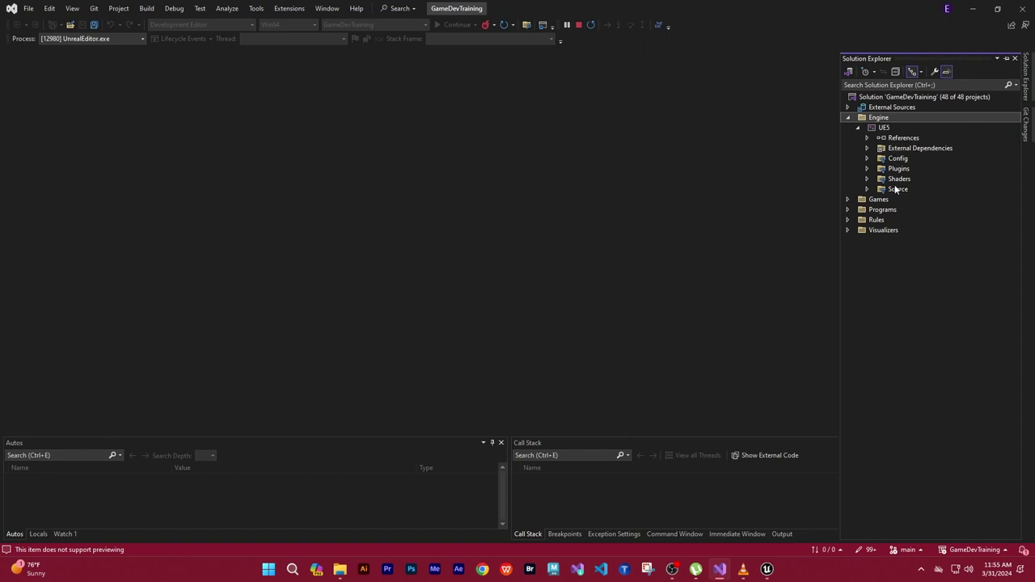
pyautogui.click(847, 200)
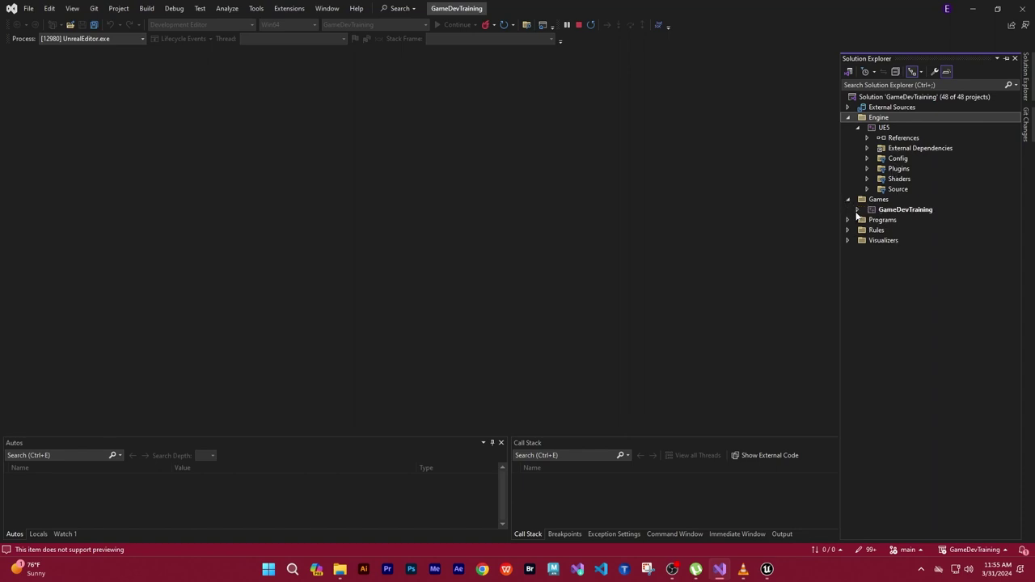
pyautogui.click(848, 220)
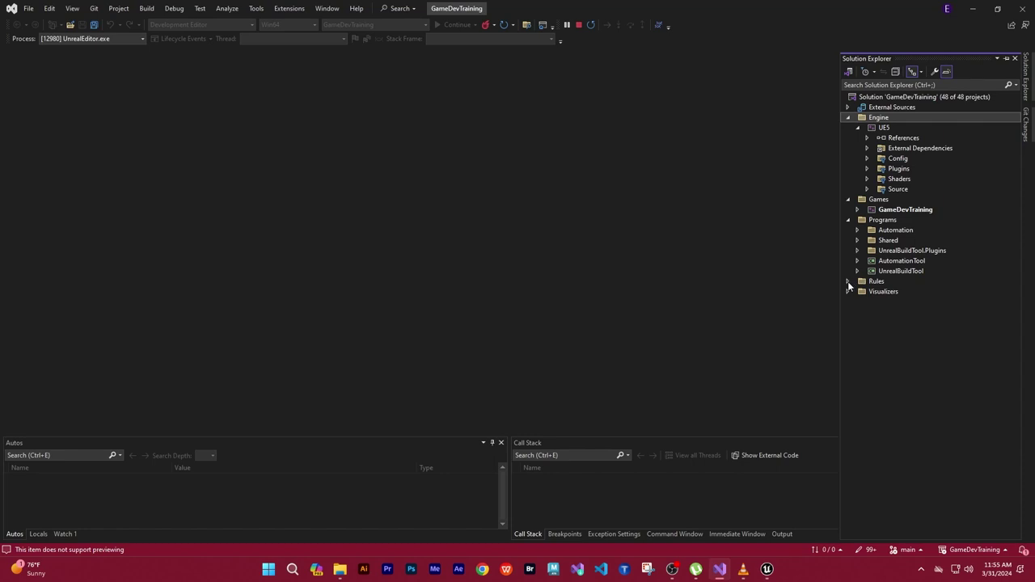
pyautogui.click(847, 282)
pyautogui.click(848, 322)
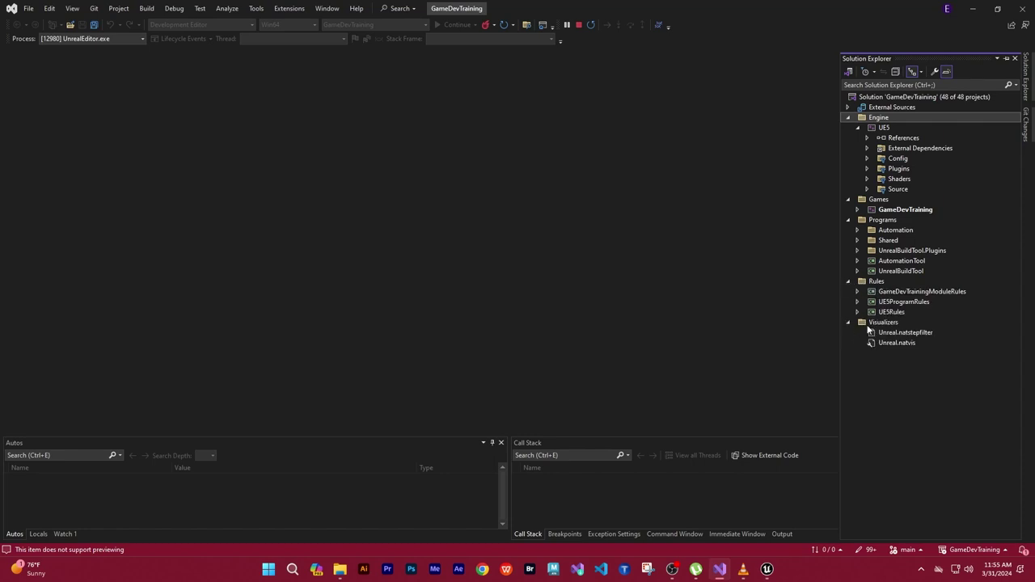
# Peek into Programs' Automation folder and UE5's External Dependencies, then collapse both again
pyautogui.click(857, 230)
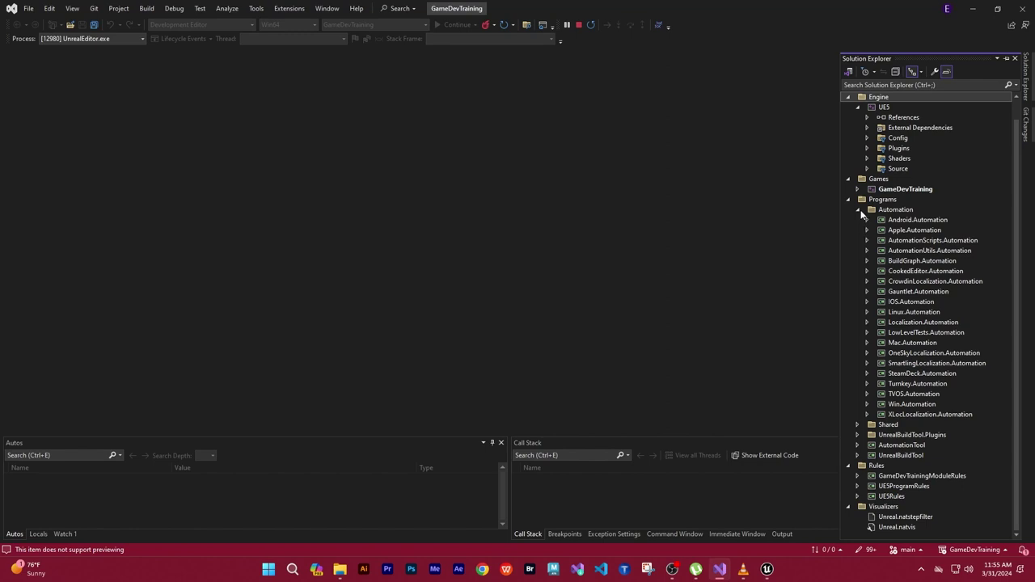
pyautogui.click(859, 211)
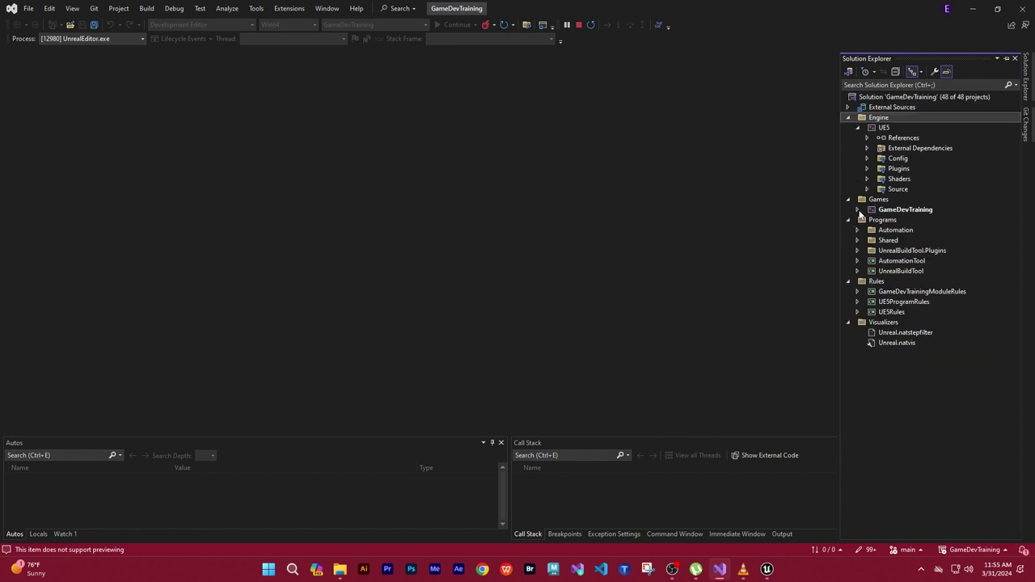
pyautogui.click(865, 148)
pyautogui.scroll(2, 881, 152)
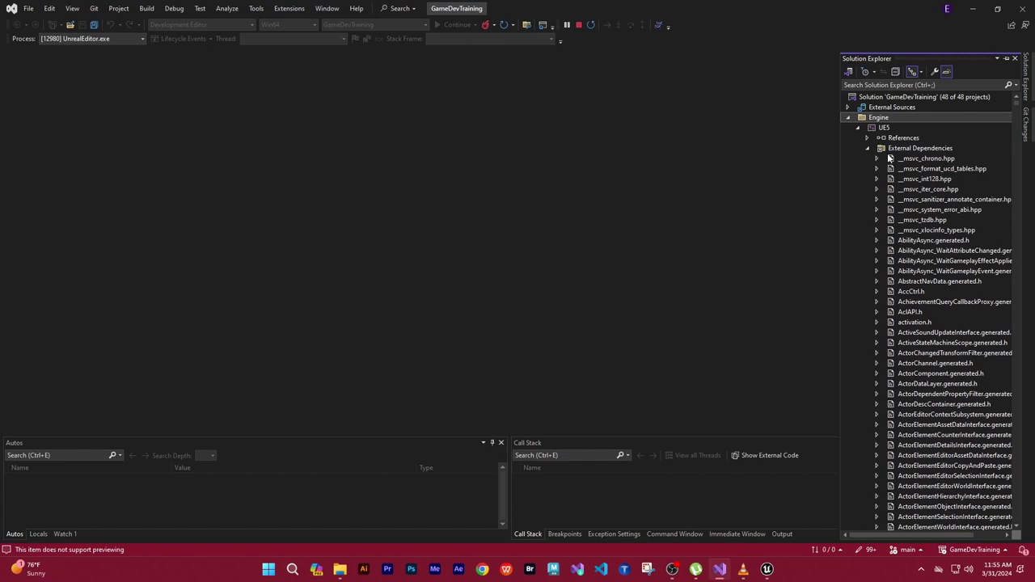
pyautogui.click(867, 147)
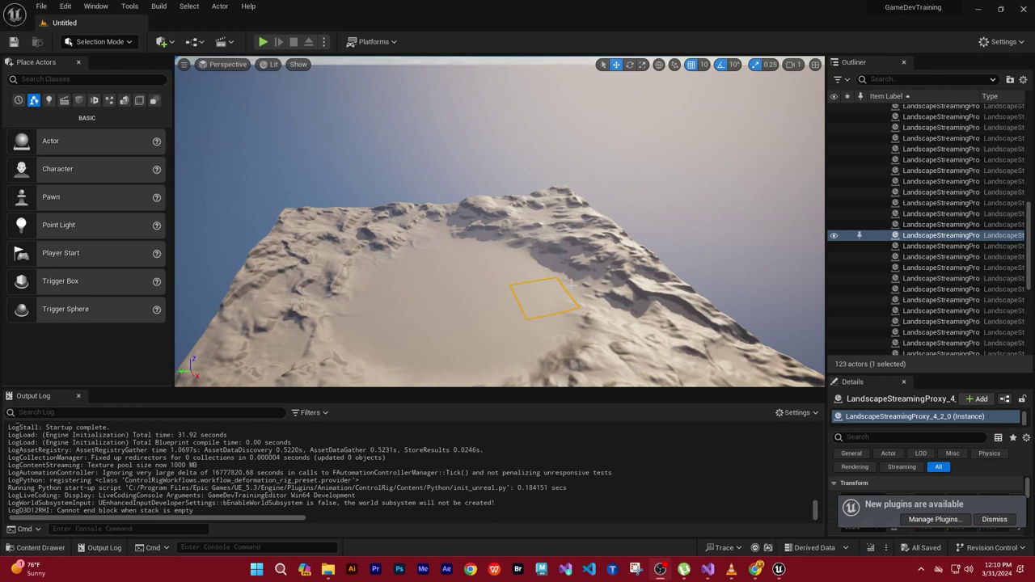
# Launch Notepad from the Start menu search for 'note'
pyautogui.press('super')
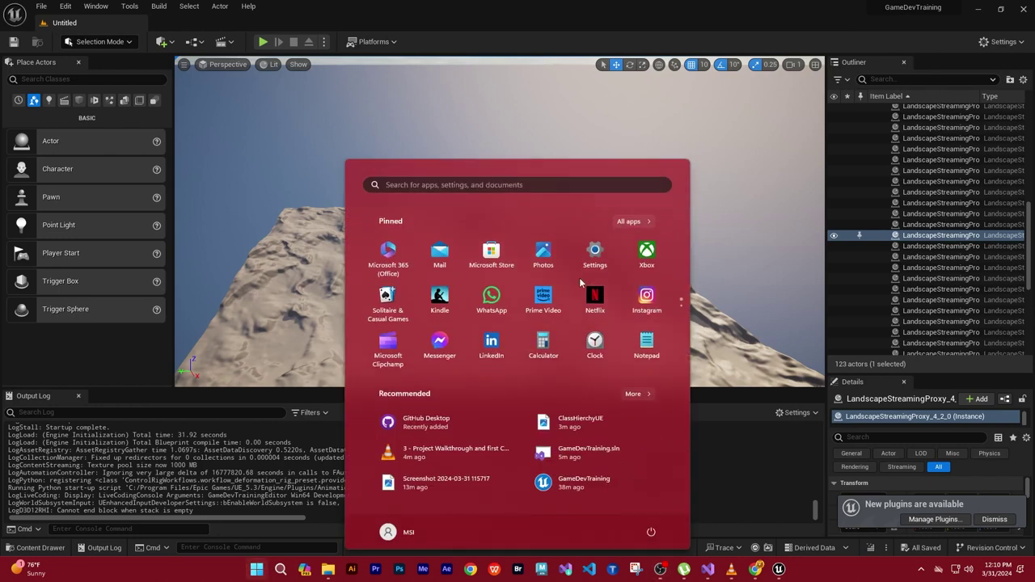
pyautogui.write('note')
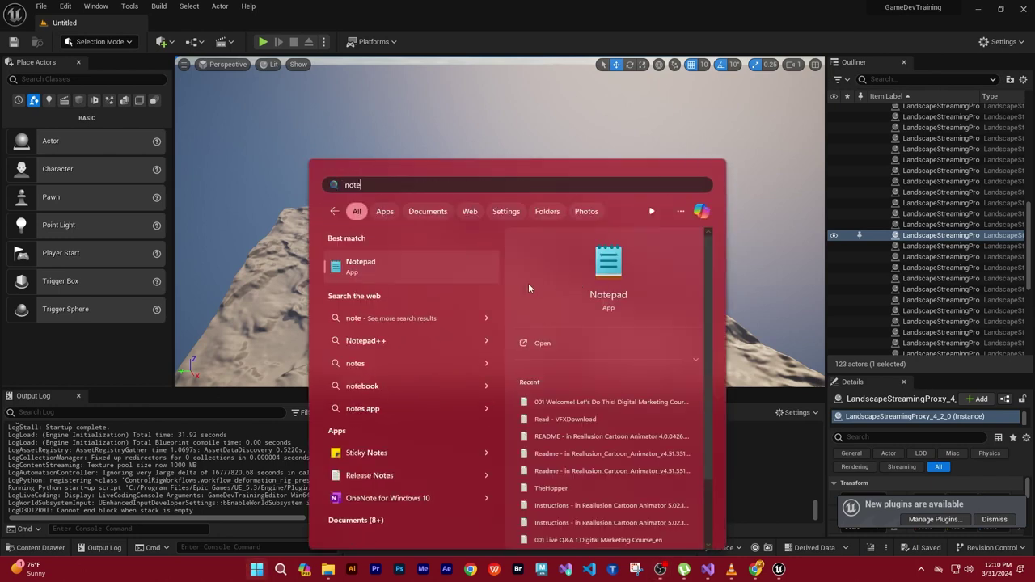
pyautogui.click(343, 269)
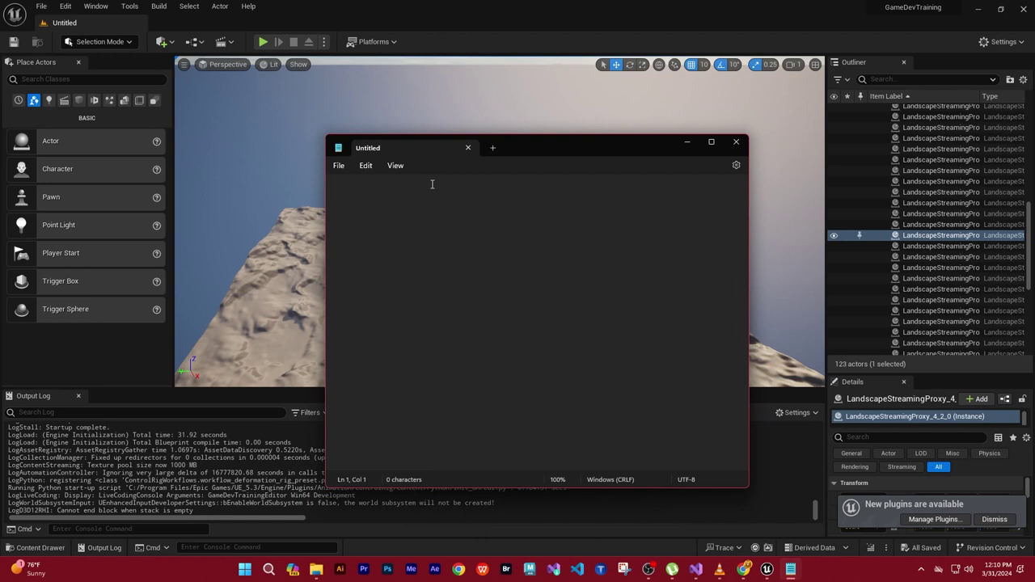
pyautogui.moveTo(561, 147); pyautogui.dragTo(561, 106)
# Write the heading 'Create Your Own Character Class' plus a blank line, then minimize Notepad
pyautogui.write('Create Yo')
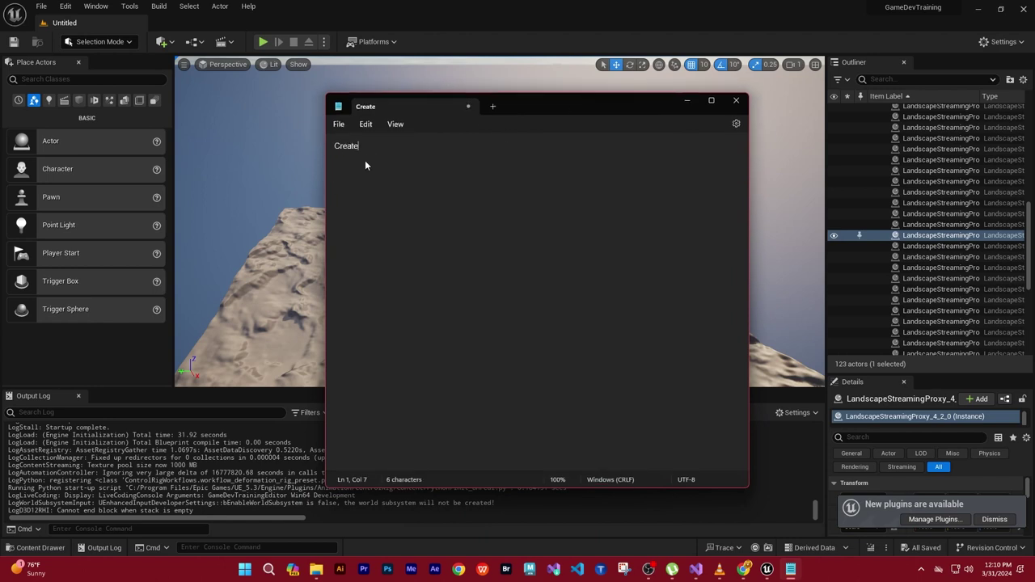
pyautogui.write('ur Own Character Class')
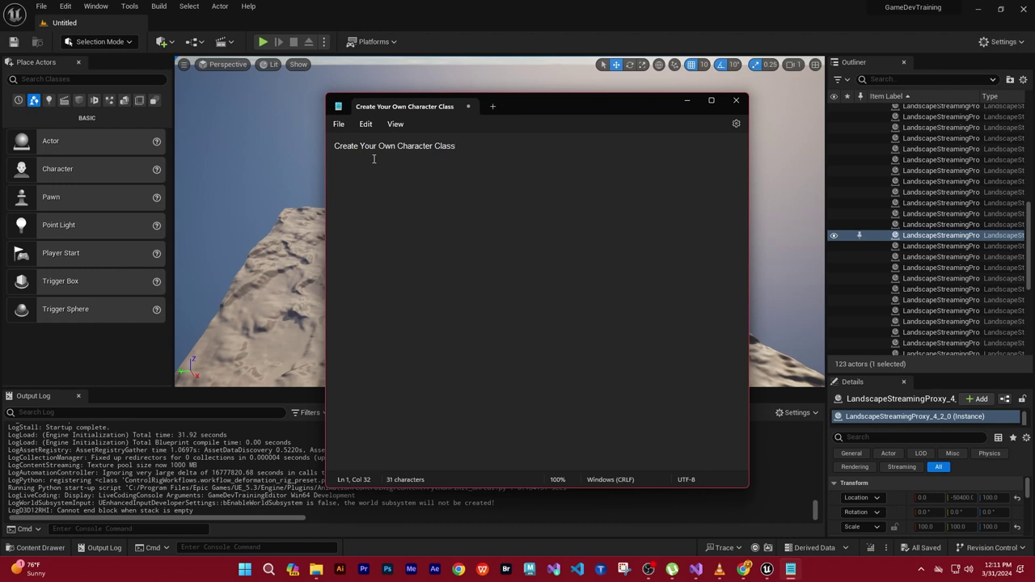
pyautogui.moveTo(539, 100); pyautogui.dragTo(546, 53)
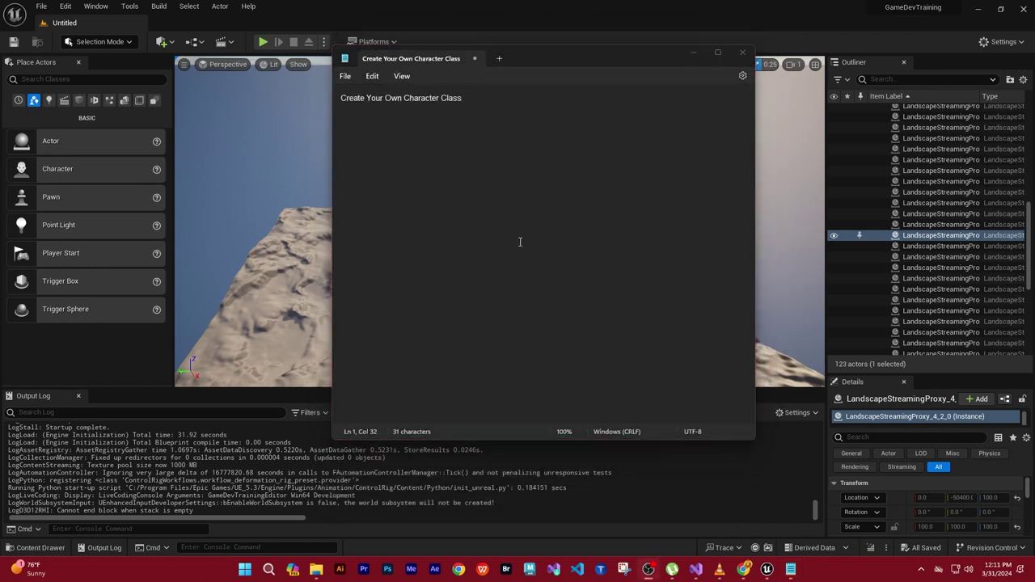
pyautogui.press('Return')
pyautogui.press('Return')
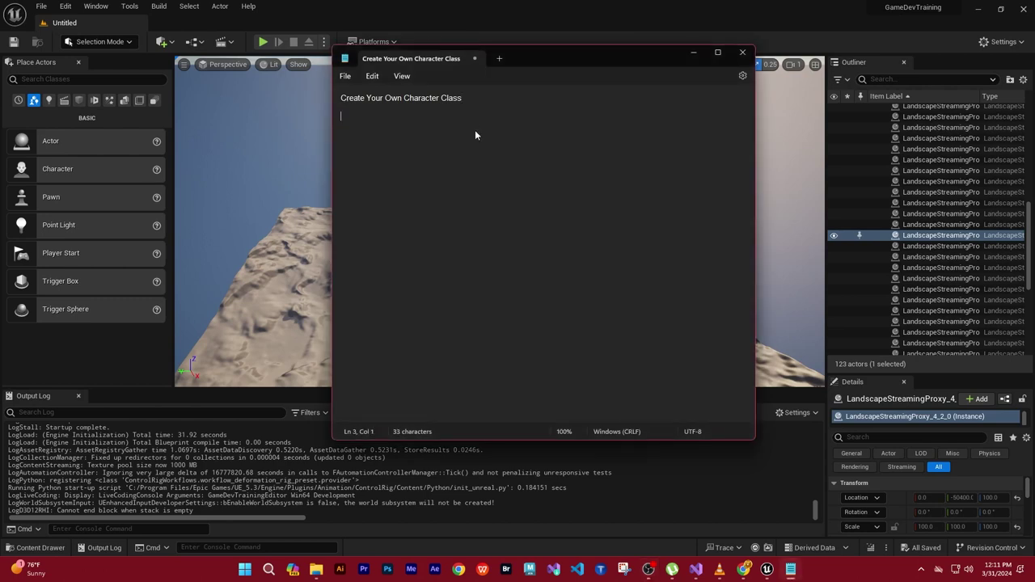
pyautogui.moveTo(562, 50)
pyautogui.mouseDown()
pyautogui.moveTo(537, 53)
pyautogui.moveTo(524, 73)
pyautogui.moveTo(536, 75)
pyautogui.mouseUp()
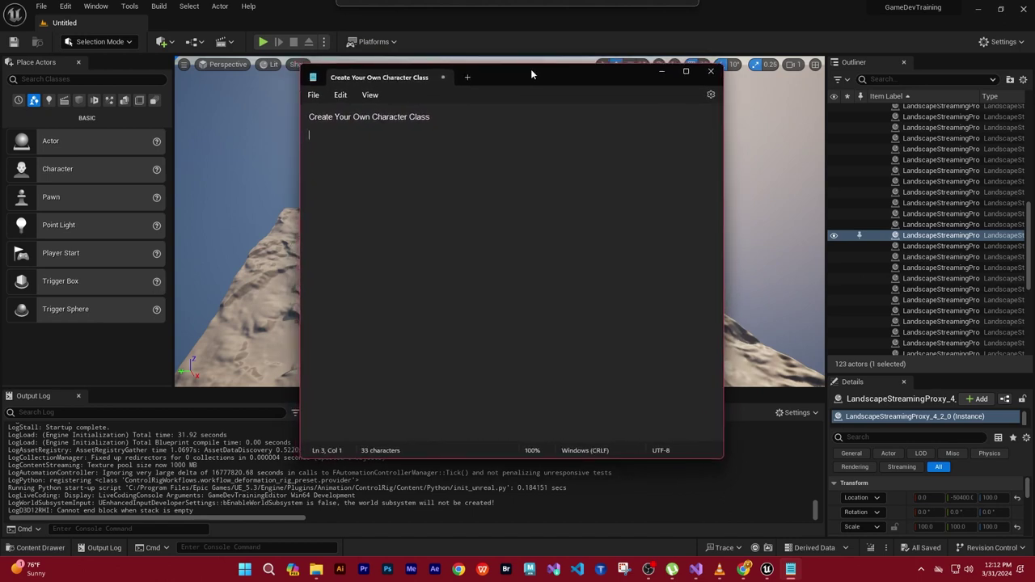
pyautogui.click(667, 74)
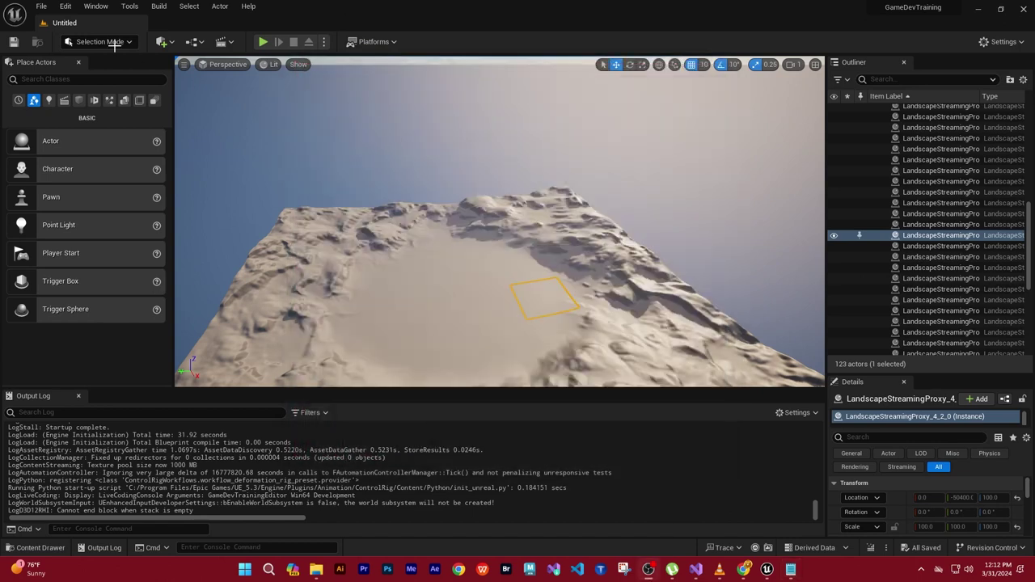
pyautogui.click(130, 7)
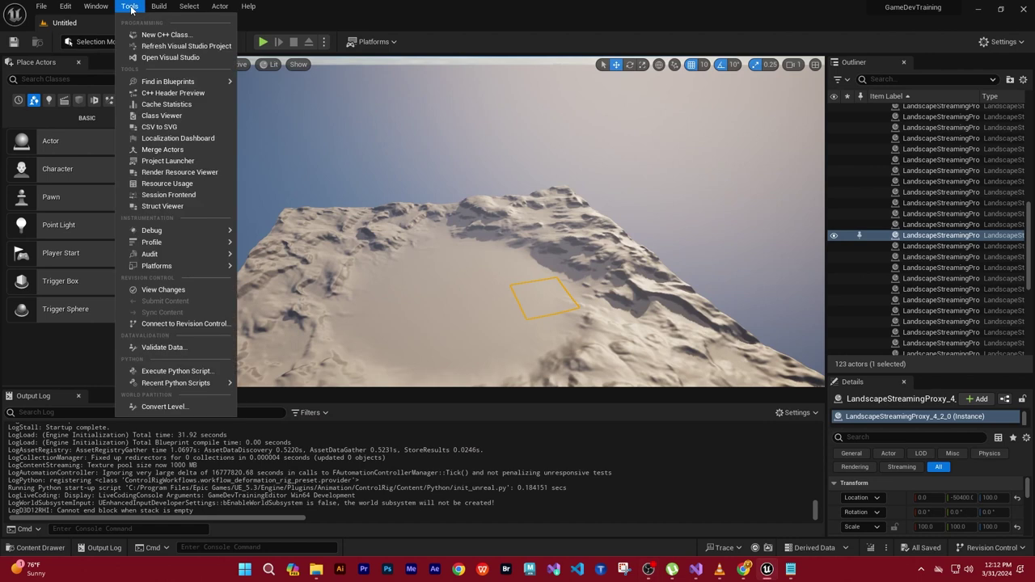
# Start a Tools > New C++ Class with Character parent, reaching naming with MyCharacter proposed
pyautogui.click(166, 35)
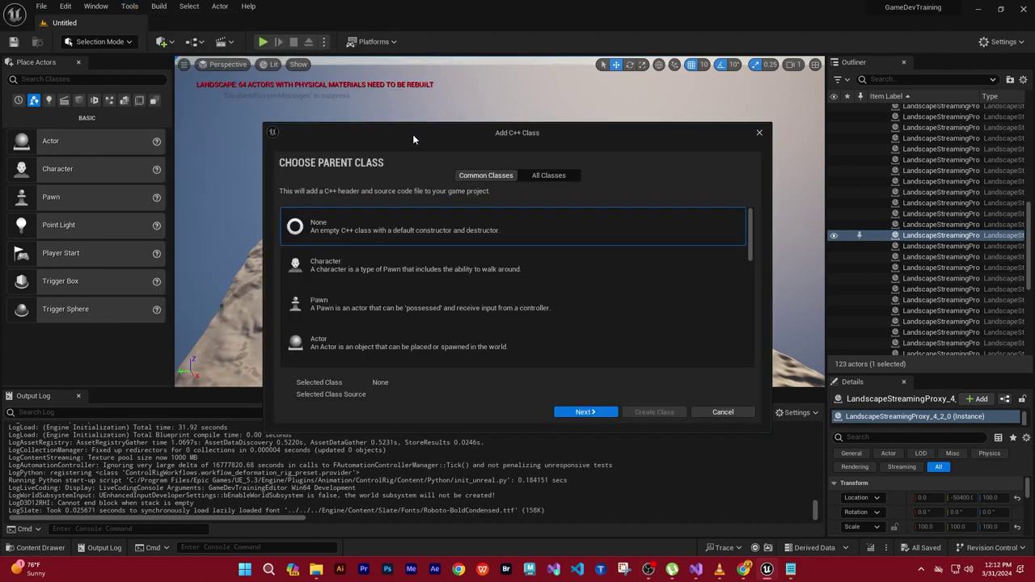
pyautogui.moveTo(450, 132); pyautogui.dragTo(456, 106)
pyautogui.click(345, 243)
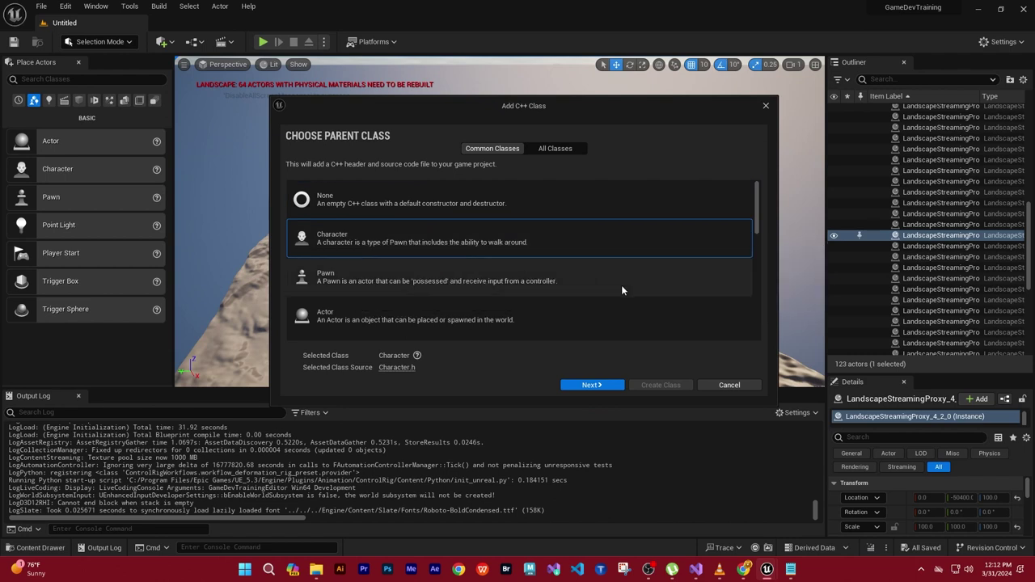
pyautogui.click(587, 386)
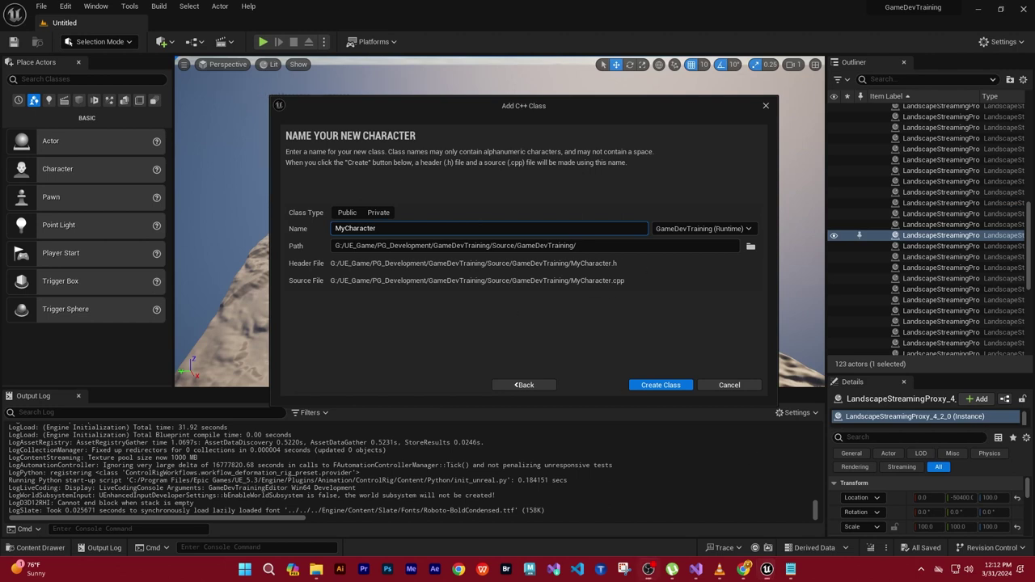
pyautogui.hotkey('alt', 'Tab')
# Note 'Tools>New C++ Class>Character>' on a new line beneath the heading
pyautogui.press('Return')
pyautogui.write('Too')
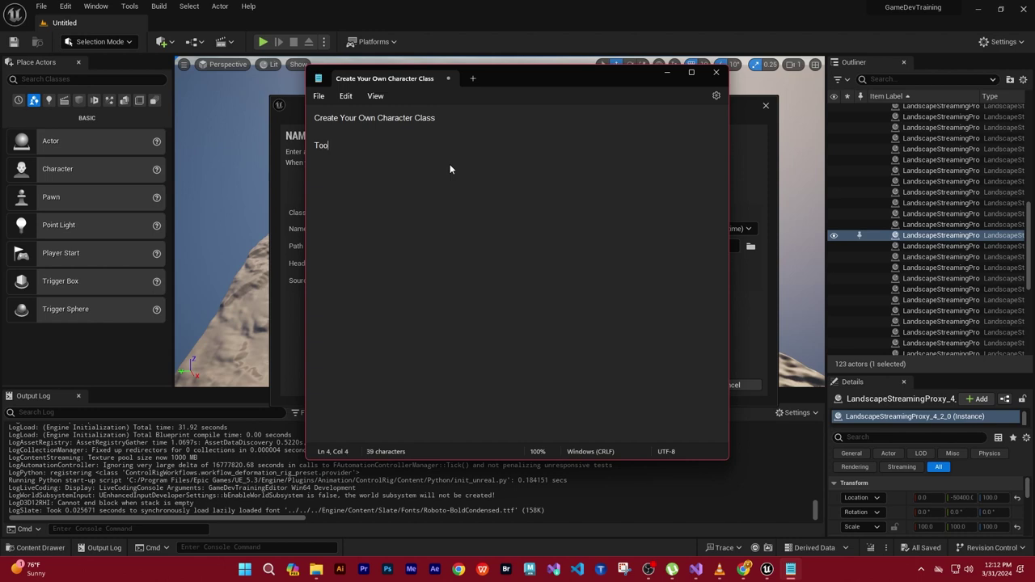
pyautogui.write('l')
pyautogui.write('s>')
pyautogui.write('New')
pyautogui.write(' C++ ')
pyautogui.write('Classs')
pyautogui.press('BackSpace')
pyautogui.write('>')
pyautogui.moveTo(565, 78); pyautogui.dragTo(606, 84)
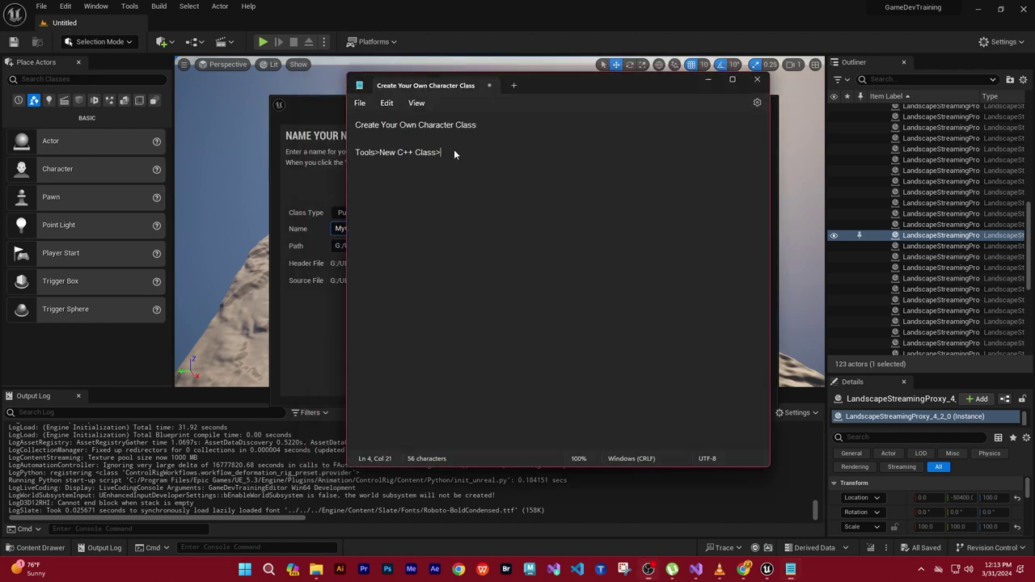
pyautogui.write('Character>')
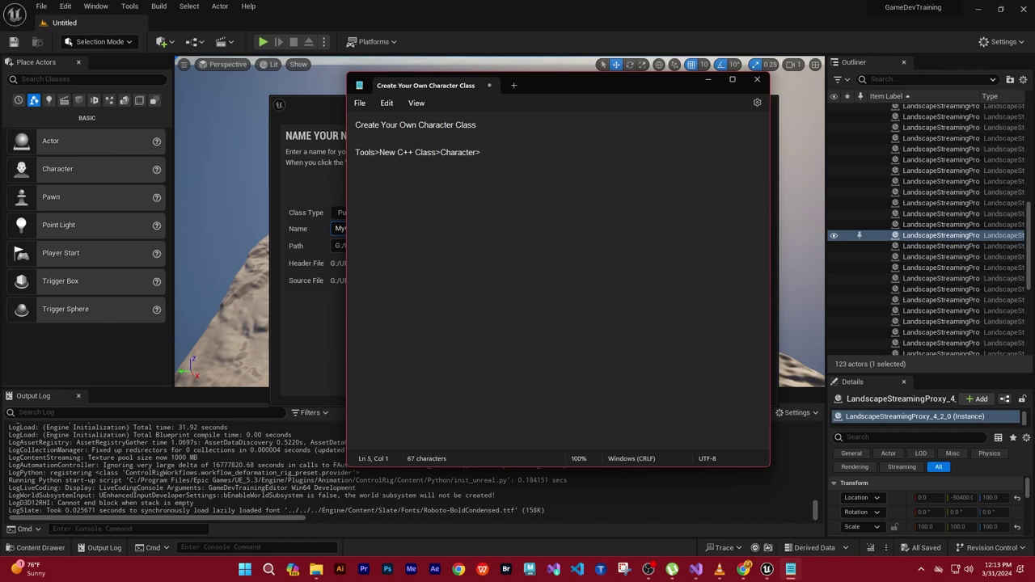
# Rename the class from MyCharacter to JCharacter, set it Public, and create it
pyautogui.click(708, 78)
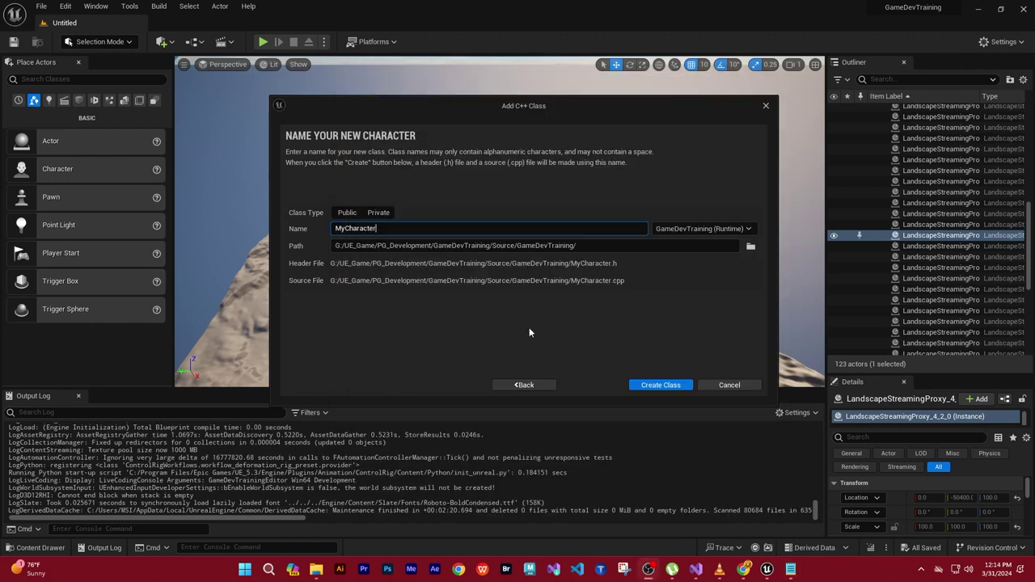
pyautogui.moveTo(342, 228); pyautogui.dragTo(330, 229)
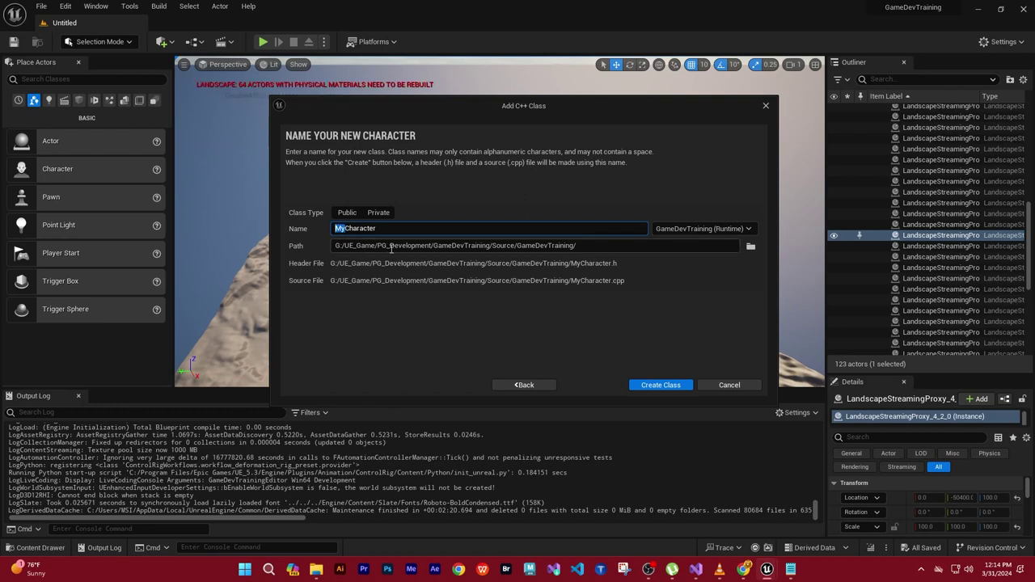
pyautogui.write('J')
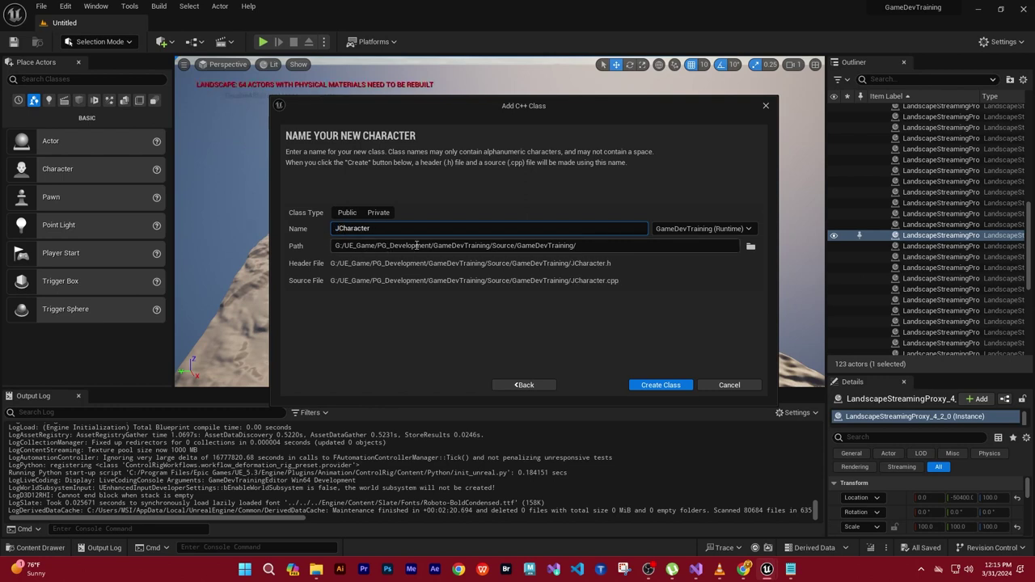
pyautogui.click(348, 215)
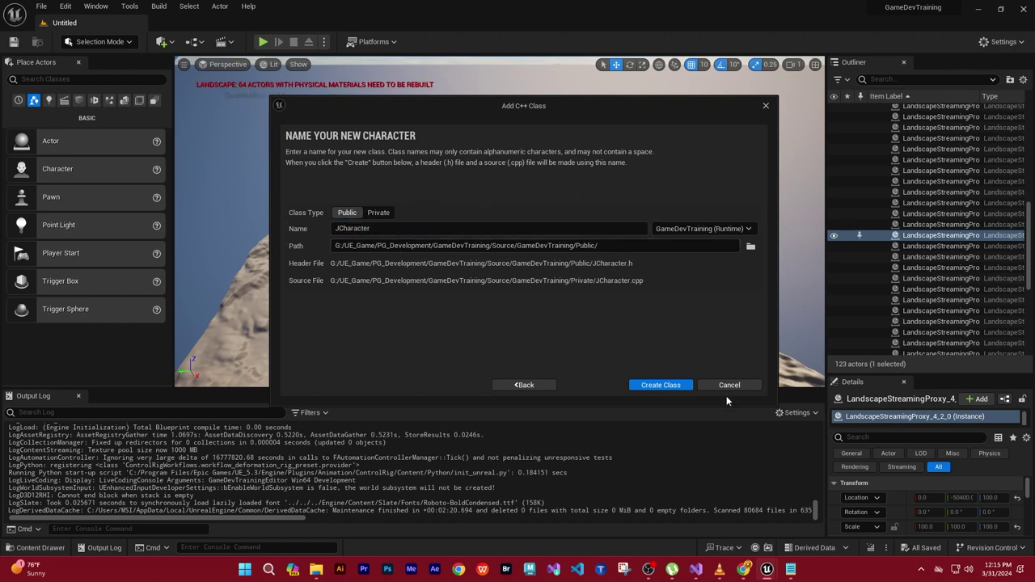
pyautogui.click(661, 386)
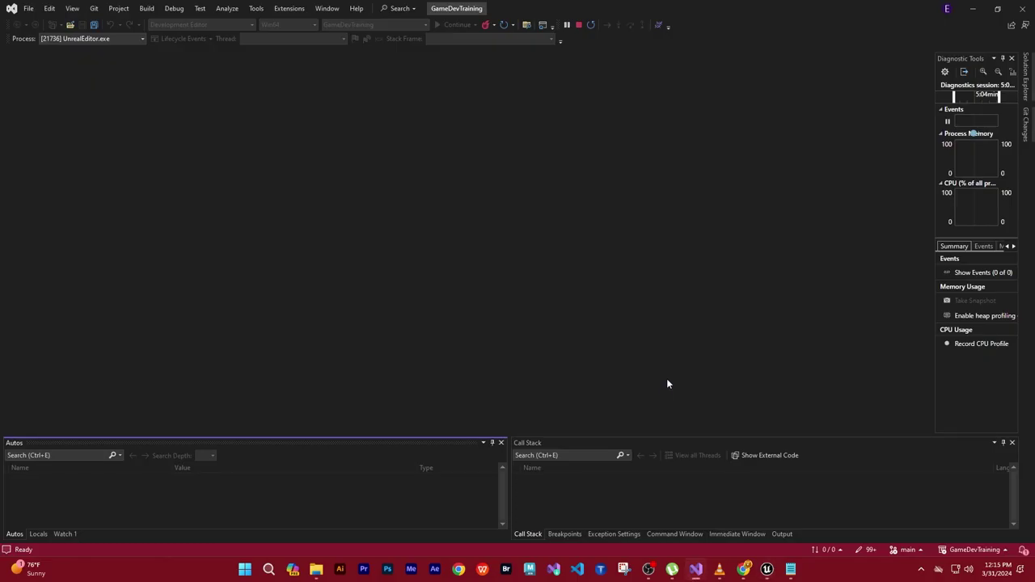
# Extend the Notepad steps line with 'JCharacter(Select Public)>Create Class'
pyautogui.click(792, 570)
pyautogui.click(499, 155)
pyautogui.write('JCharacter(Sele')
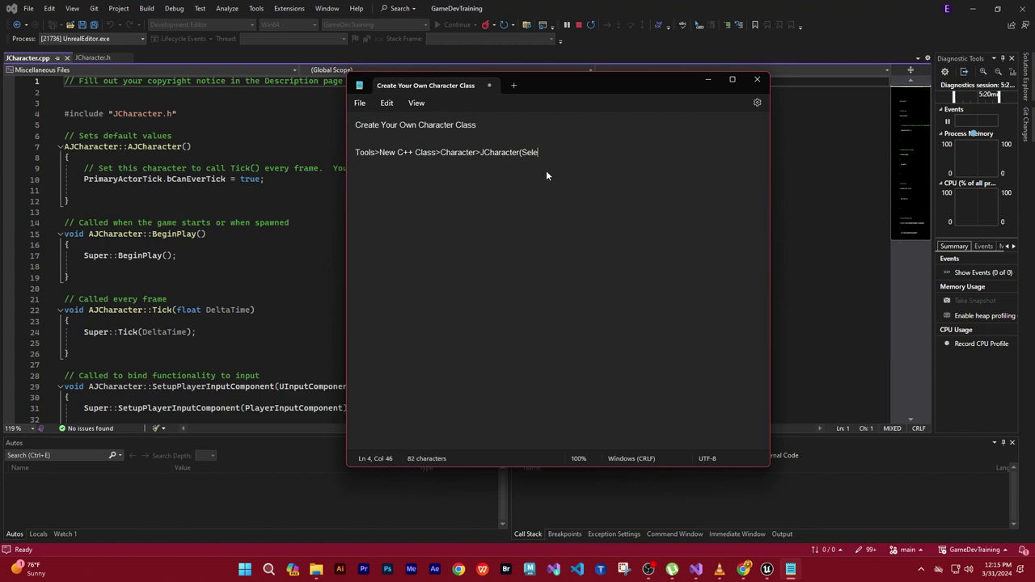
pyautogui.write('Publi')
pyautogui.write('c')
pyautogui.write(')>')
pyautogui.hotkey('alt', 'Tab')
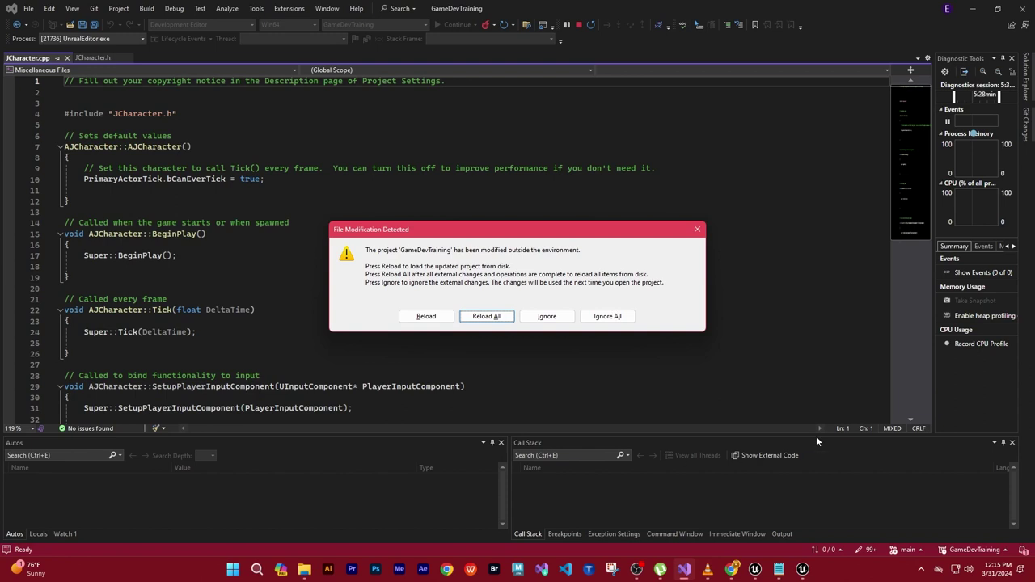
pyautogui.click(779, 569)
pyautogui.write('>')
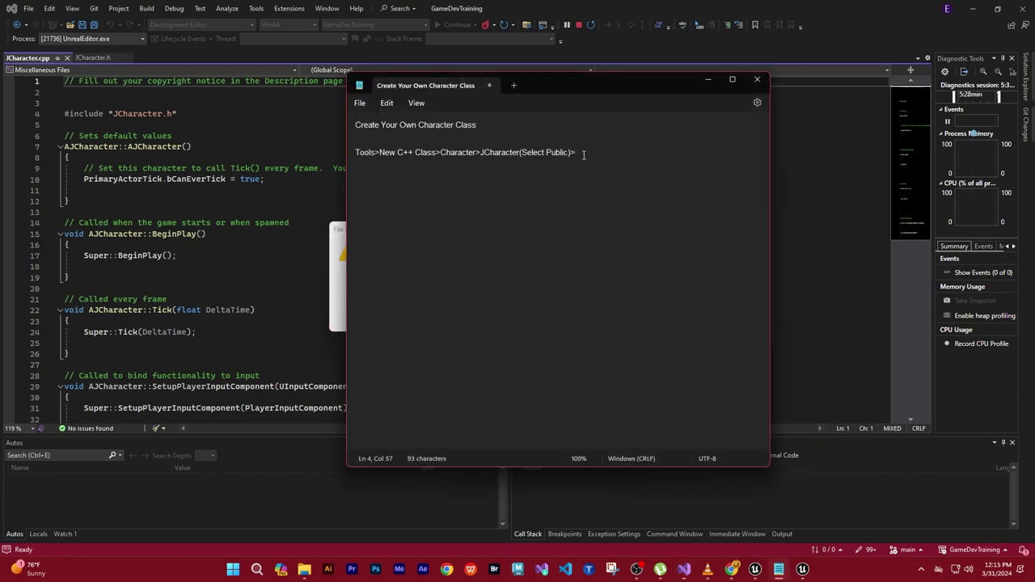
pyautogui.write('Create')
pyautogui.write(' Class')
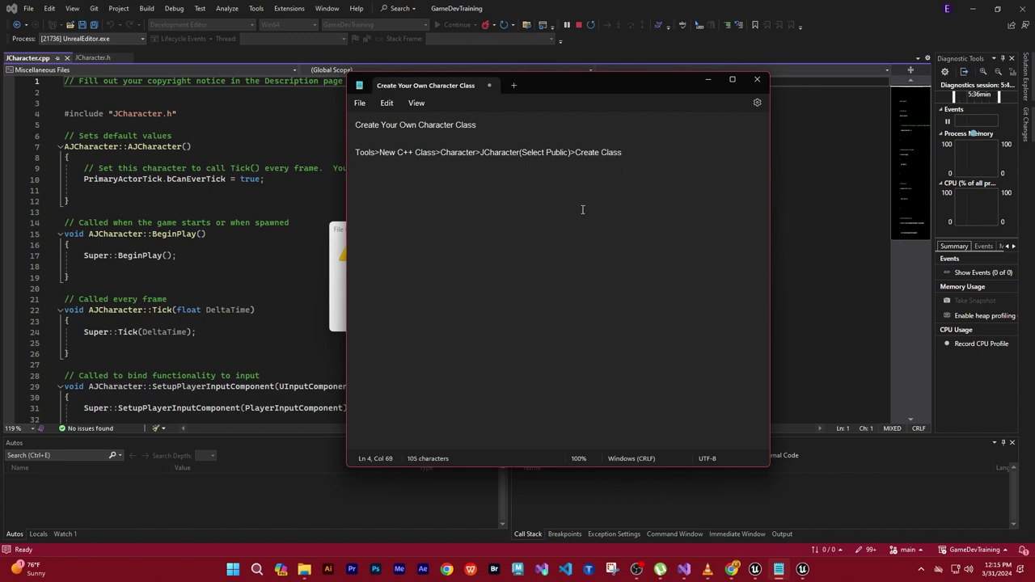
# Start Save As for the notes and browse up to the PG_Development folder
pyautogui.click(357, 103)
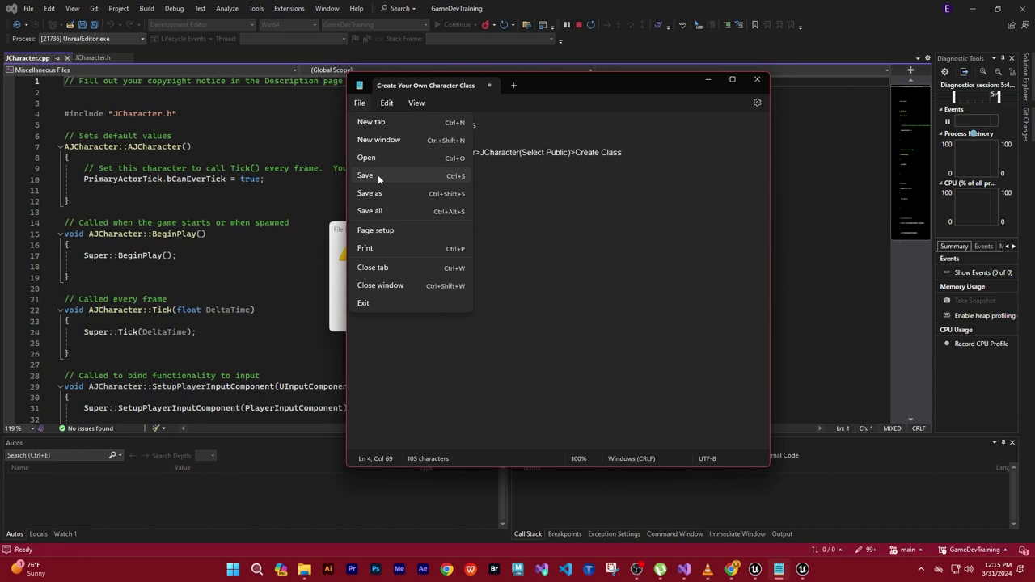
pyautogui.click(378, 175)
pyautogui.click(611, 247)
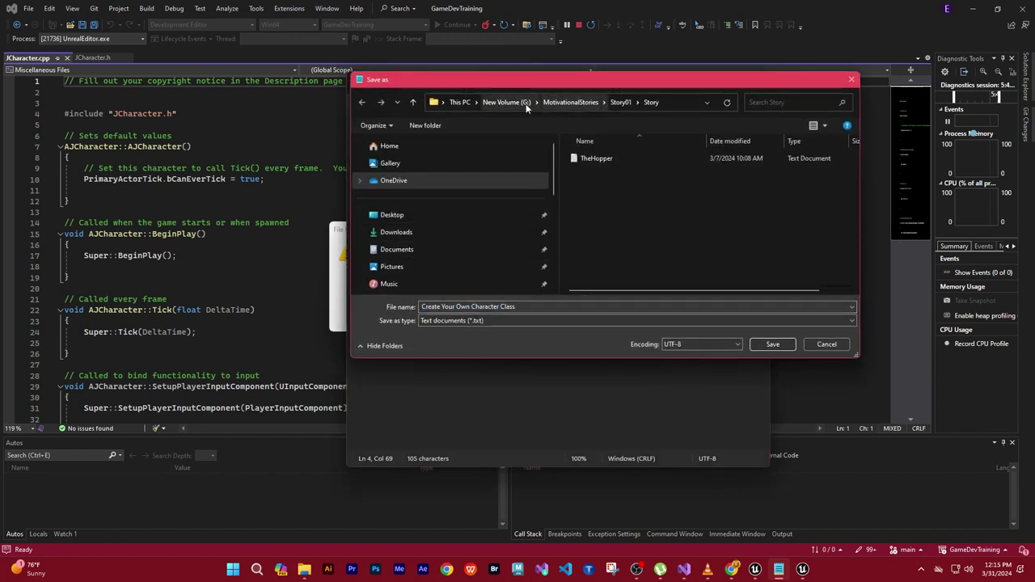
pyautogui.scroll(-5, 493, 187)
pyautogui.click(427, 245)
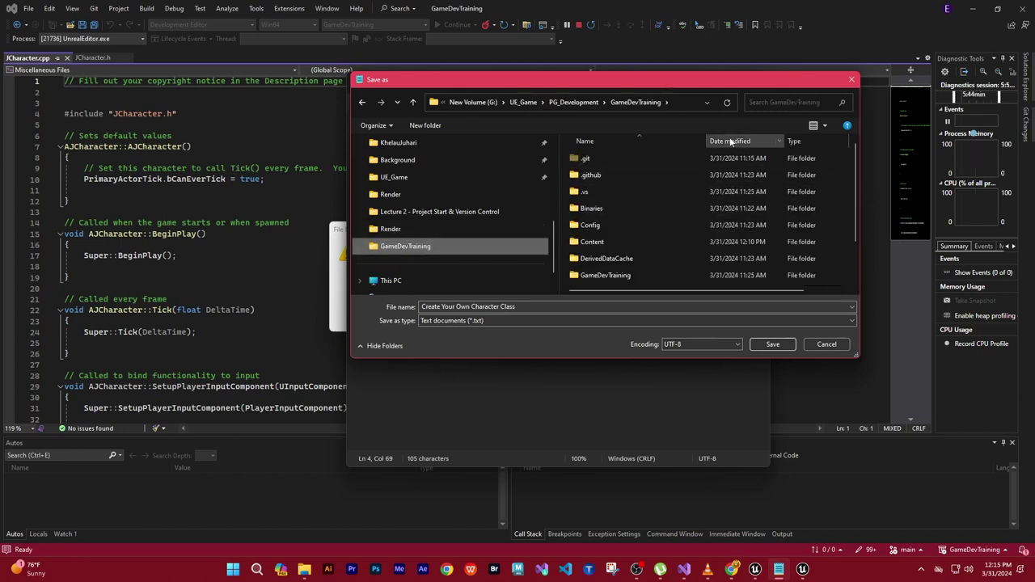
pyautogui.click(577, 101)
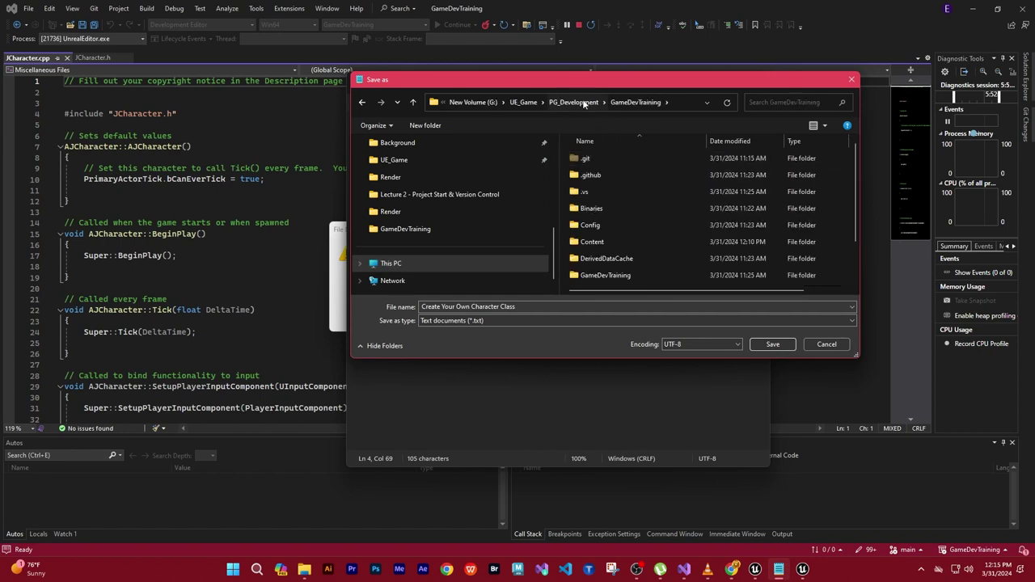
pyautogui.click(576, 104)
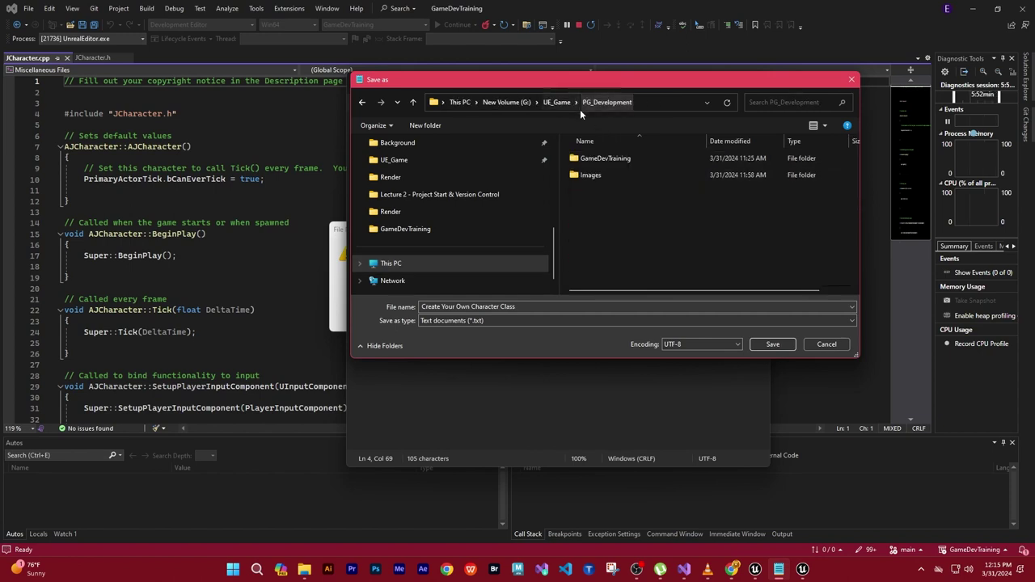
# Create a Note folder with subfolder 01 and save the notes there as 'Create Your Own Character Class'
pyautogui.rightClick(592, 212)
pyautogui.moveTo(627, 317)
pyautogui.click(731, 320)
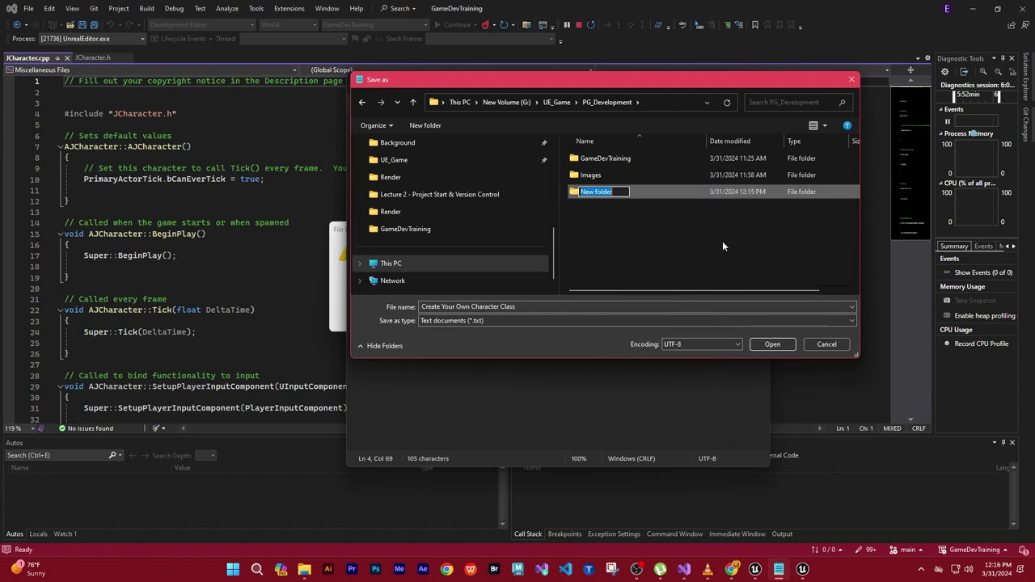
pyautogui.write('Note')
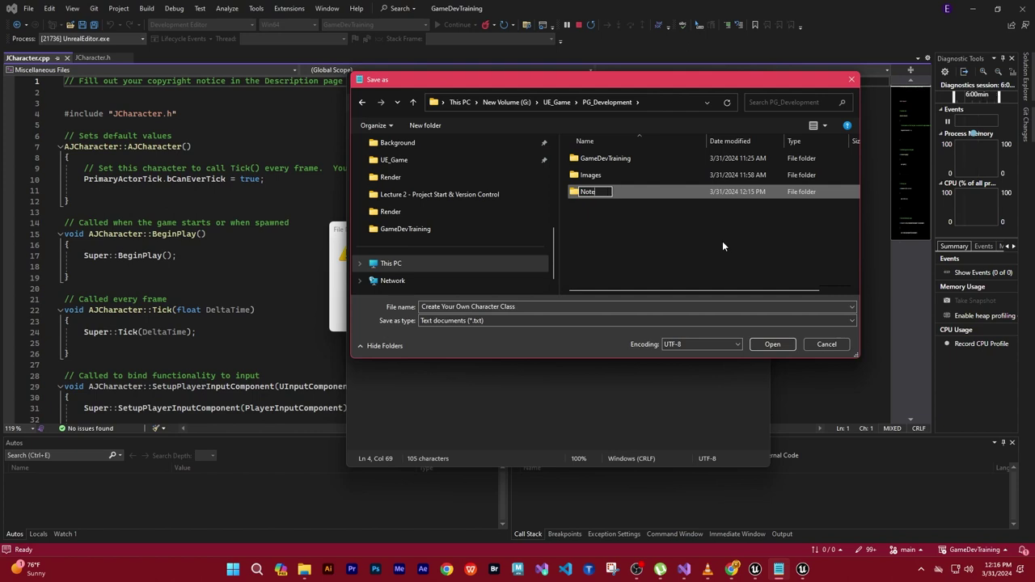
pyautogui.doubleClick(592, 192)
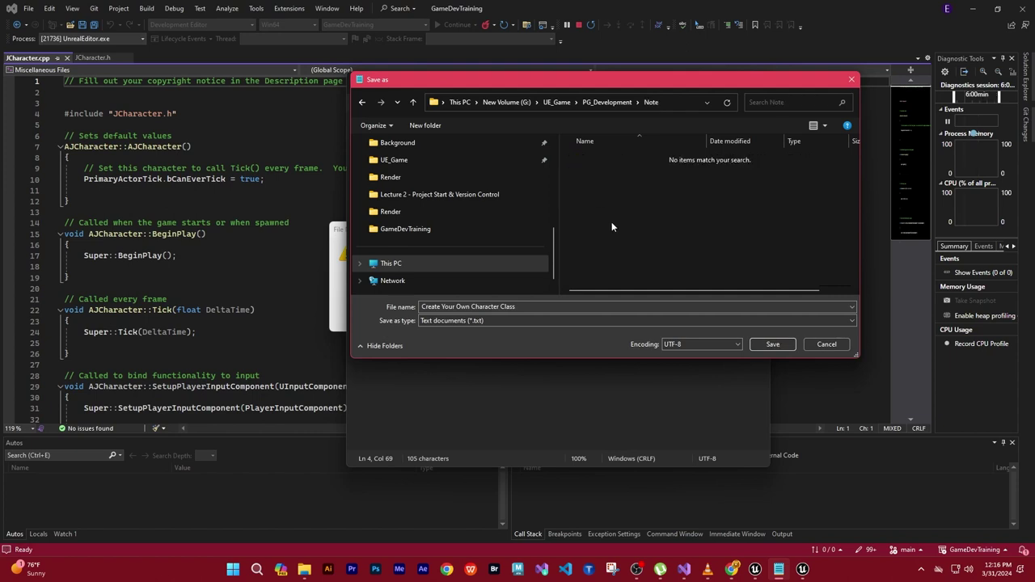
pyautogui.hotkey('ctrl', 'shift', 'n')
pyautogui.write('01')
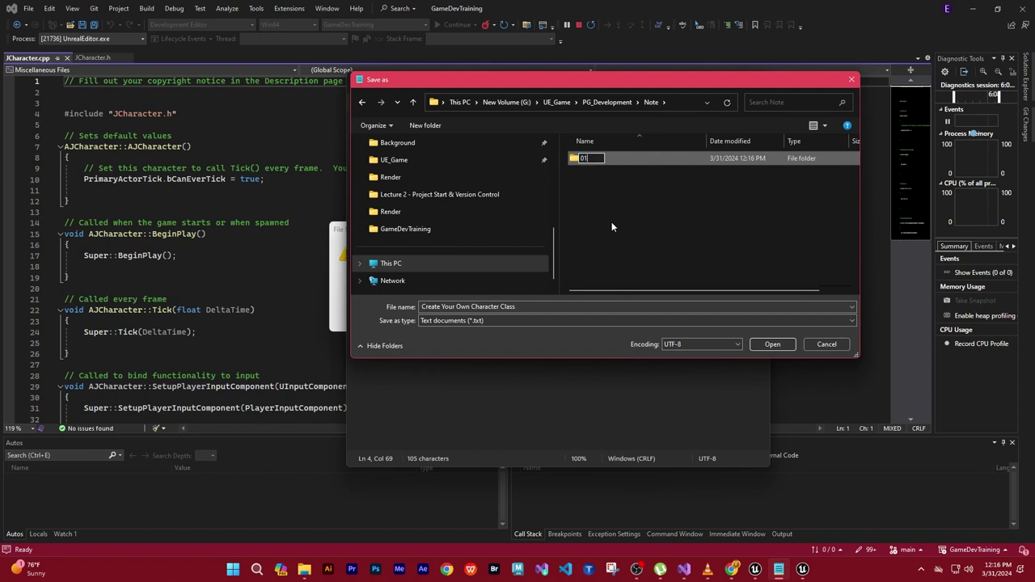
pyautogui.press('Return')
pyautogui.doubleClick(644, 158)
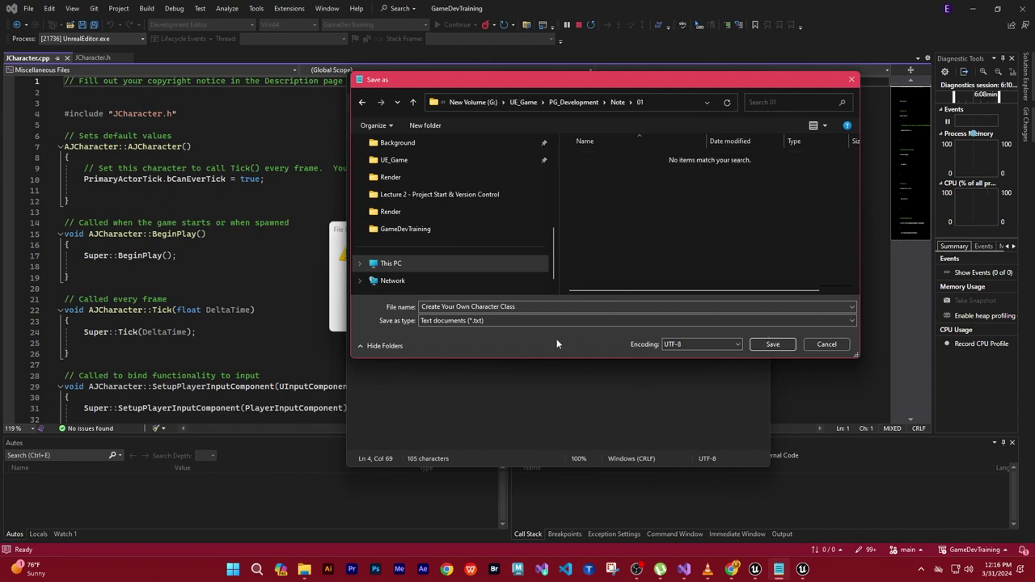
pyautogui.click(772, 343)
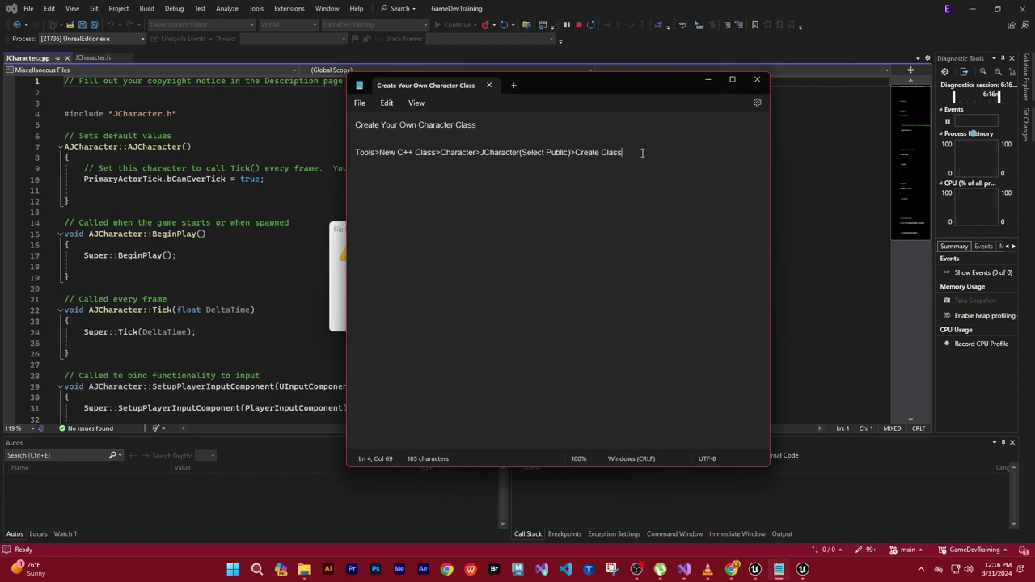
# Add the line '(Reload All and Stop Debugging)' beneath the Tools path in the notes
pyautogui.click(360, 102)
pyautogui.click(374, 175)
pyautogui.click(374, 175)
pyautogui.click(705, 84)
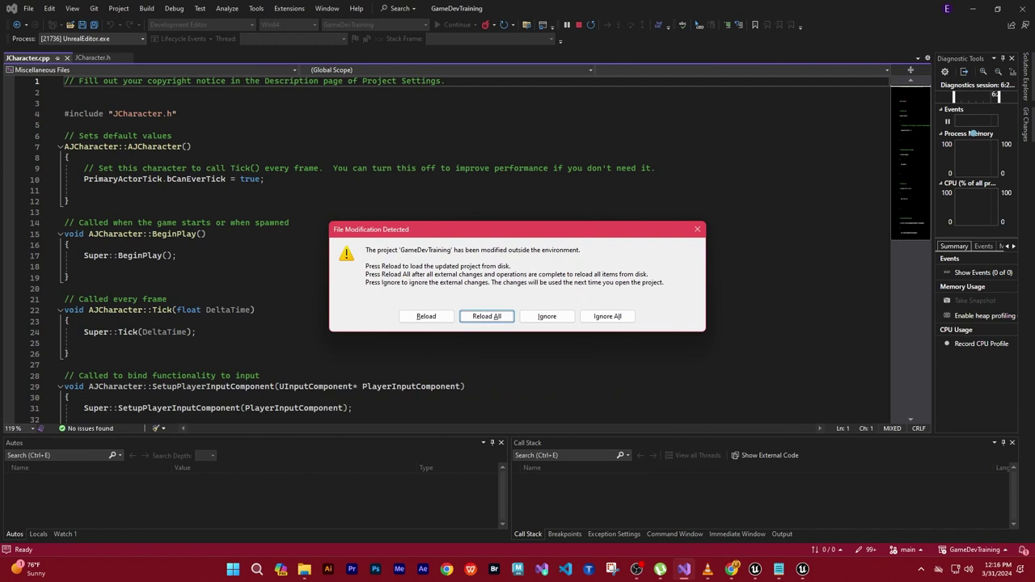
pyautogui.hotkey('alt', 'Tab')
pyautogui.click(630, 154)
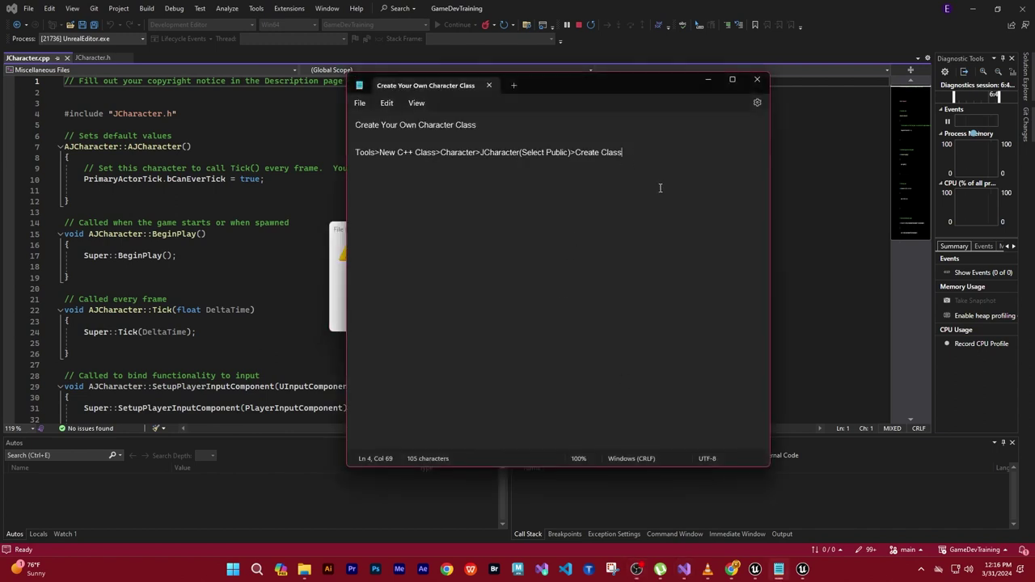
pyautogui.press('Return')
pyautogui.press('Return')
pyautogui.write('(Reload All')
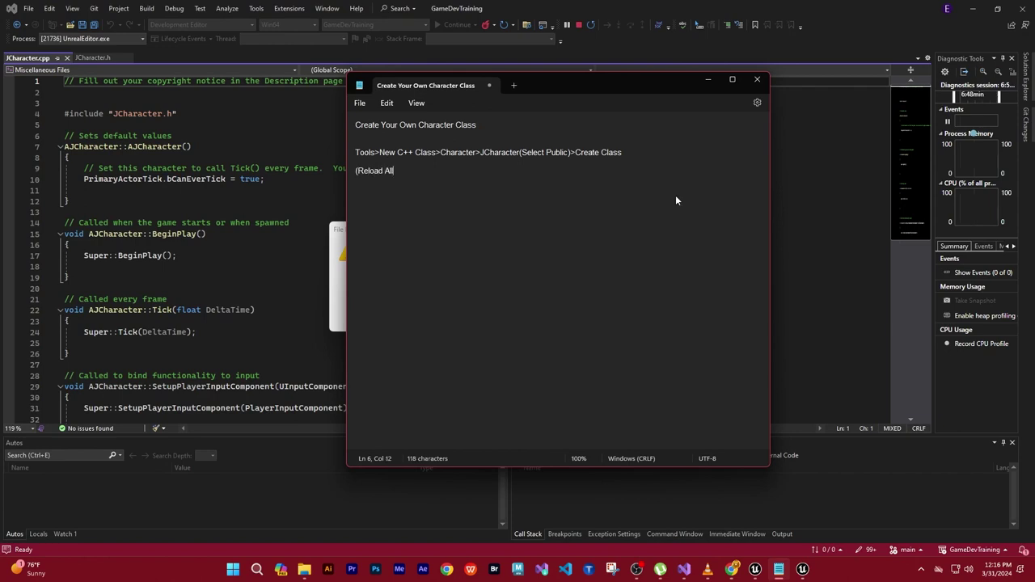
pyautogui.write(')')
pyautogui.write('and ')
pyautogui.write('Stop Debu')
pyautogui.write('gging')
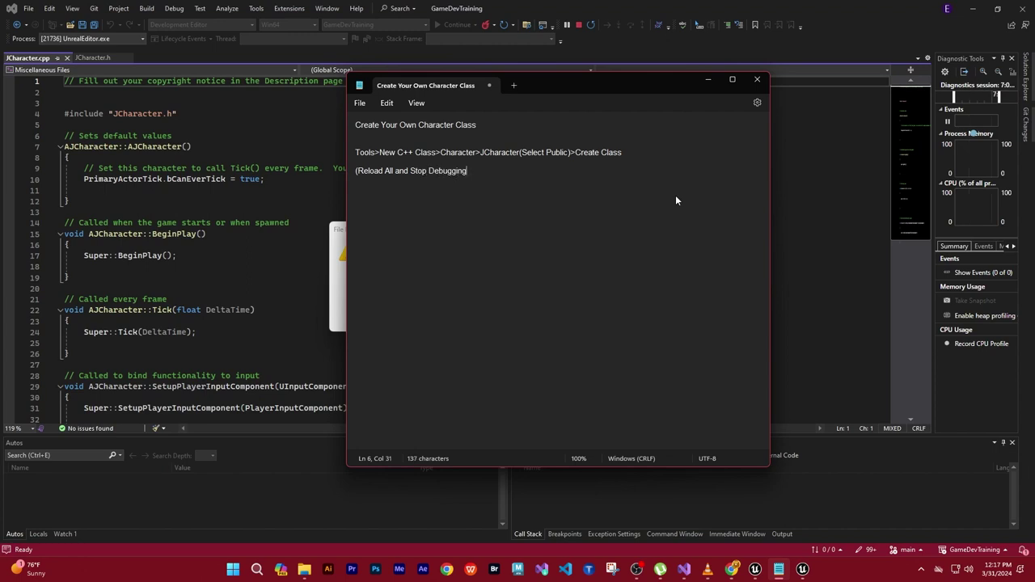
pyautogui.write(')')
pyautogui.click(359, 103)
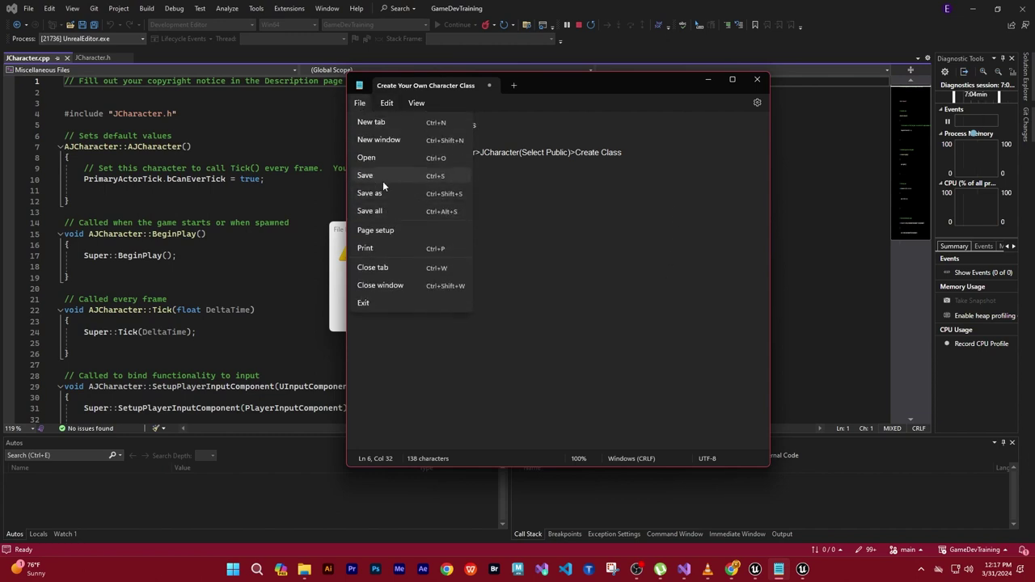
# Save the notes and reload all GameDevTraining files in Visual Studio, stopping debugging
pyautogui.click(382, 176)
pyautogui.click(704, 81)
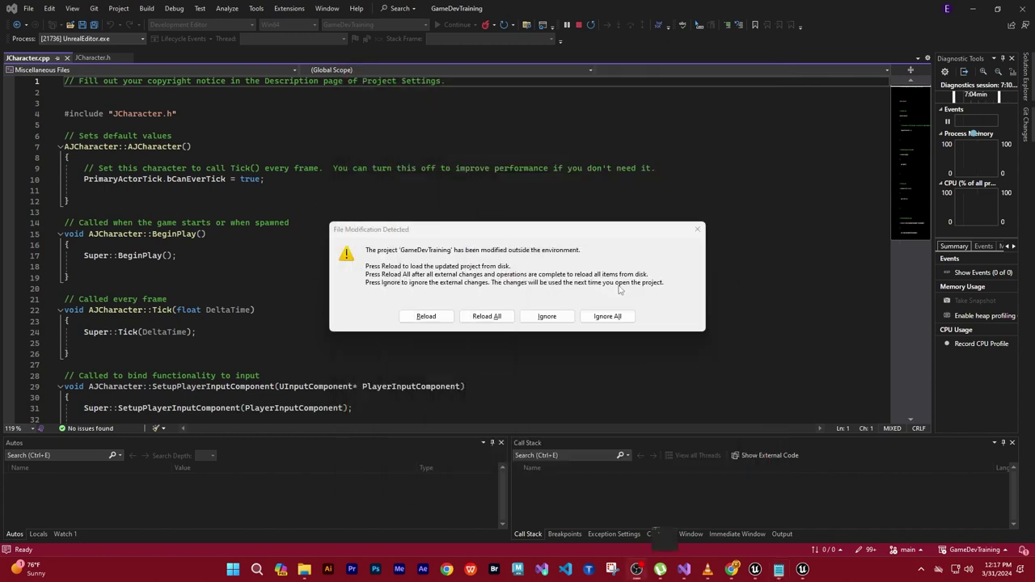
pyautogui.click(487, 317)
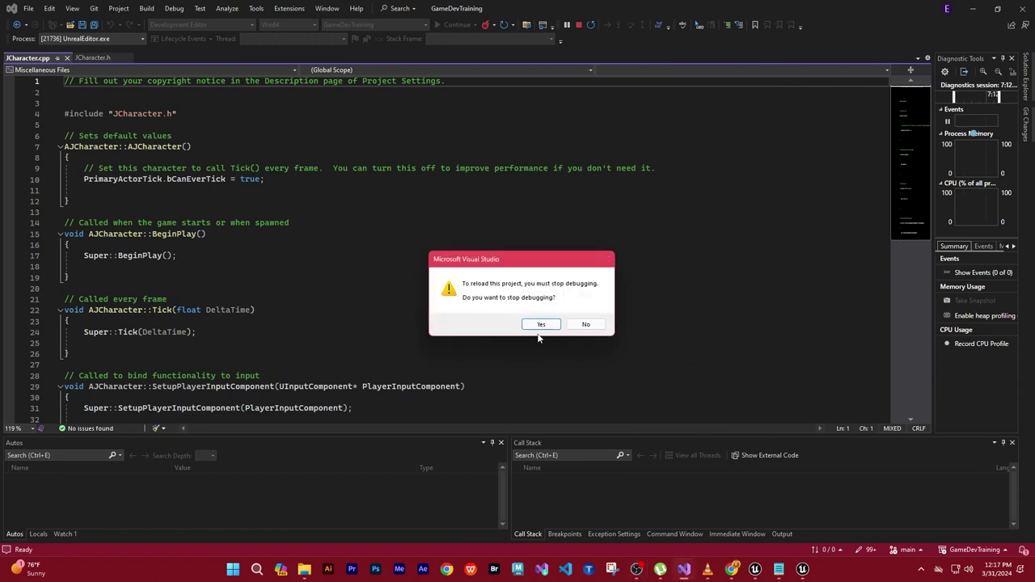
pyautogui.click(539, 324)
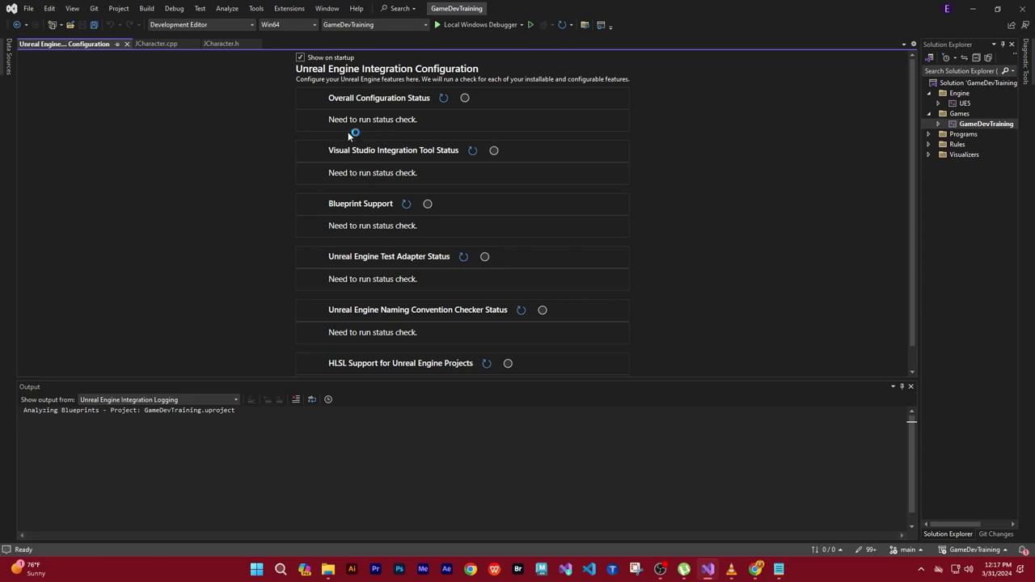
# Review the JCharacter.cpp and JCharacter.h code, enlarging the editor over the output pane
pyautogui.click(153, 43)
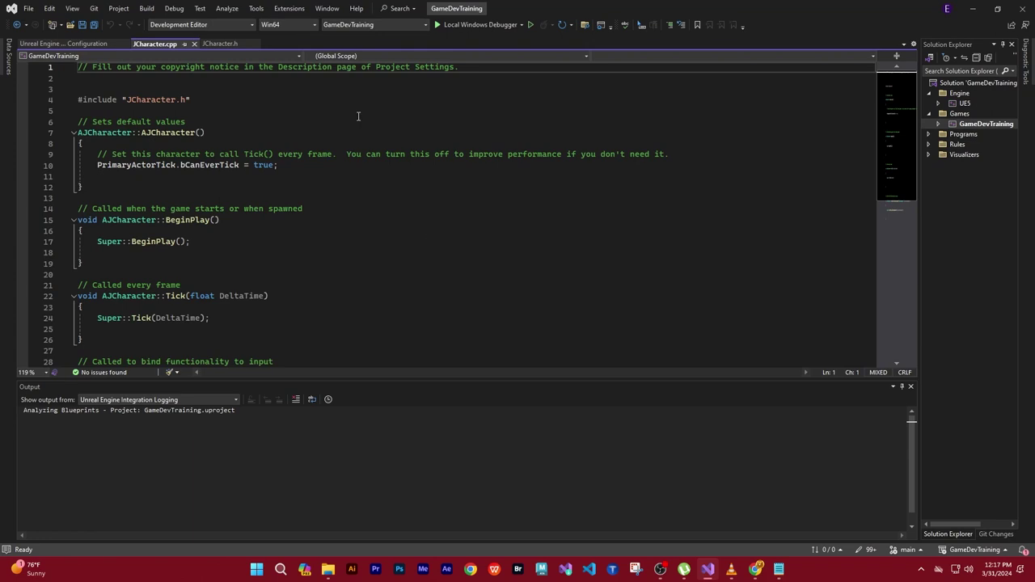
pyautogui.click(230, 44)
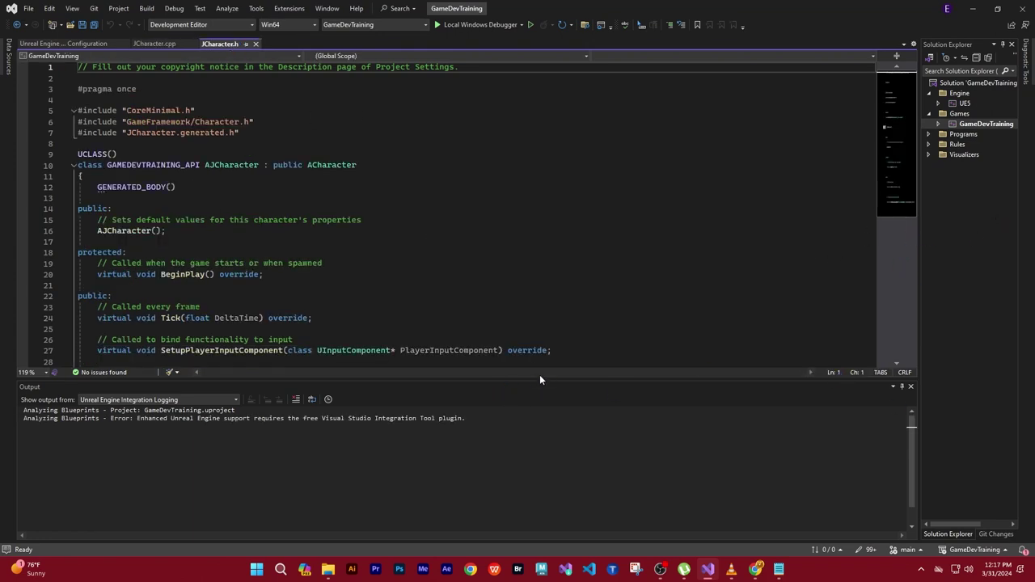
pyautogui.moveTo(540, 380); pyautogui.dragTo(549, 479)
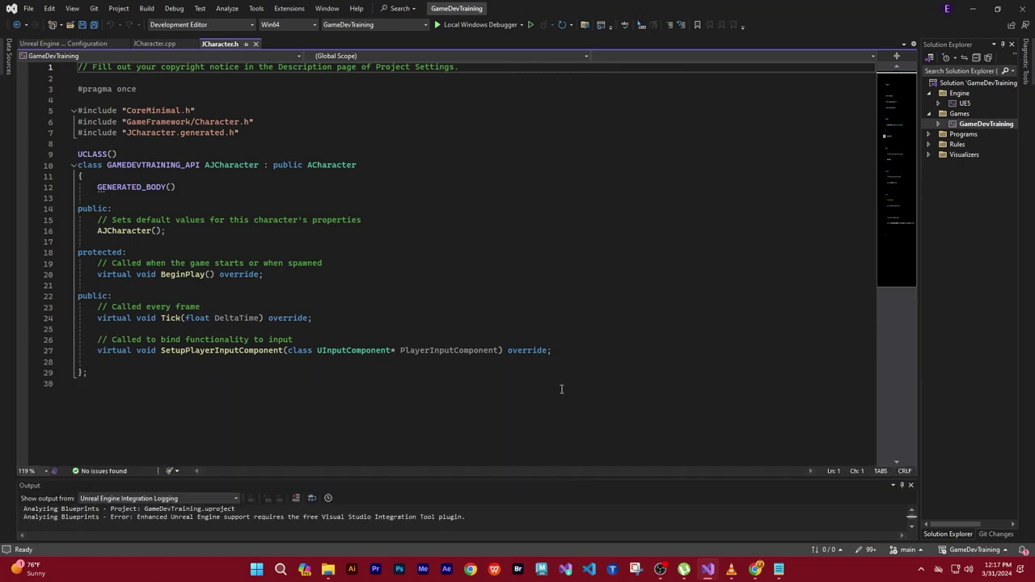
pyautogui.click(145, 45)
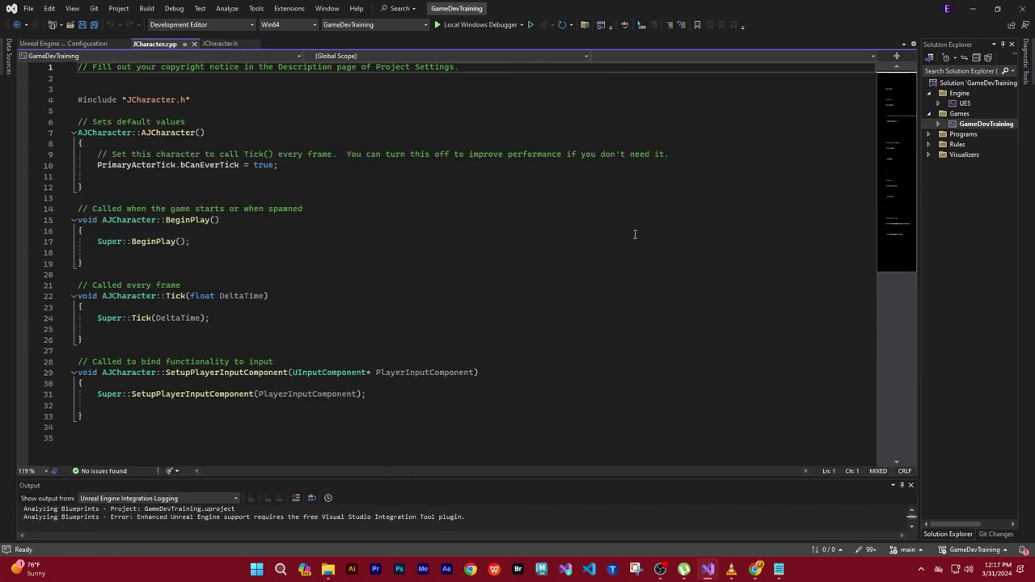
pyautogui.scroll(-4, 638, 241)
pyautogui.scroll(4, 638, 241)
pyautogui.click(220, 42)
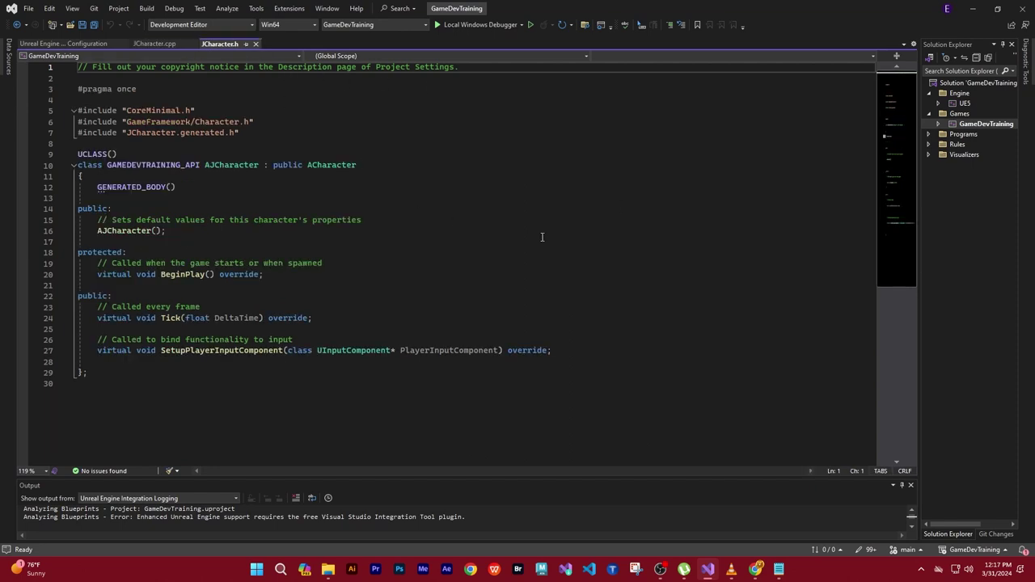
pyautogui.scroll(-4, 541, 237)
pyautogui.scroll(-5, 541, 237)
pyautogui.scroll(9, 543, 239)
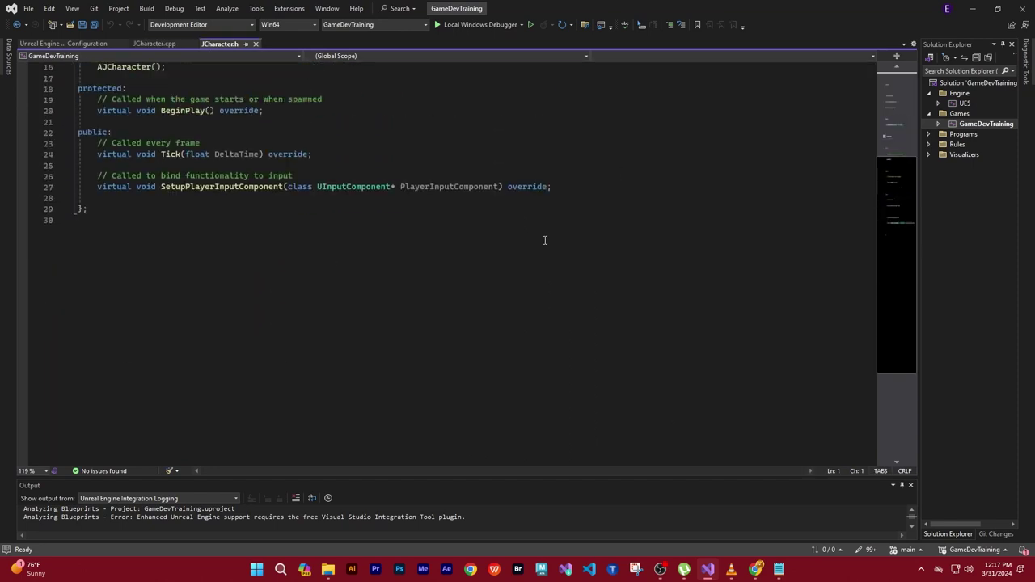
pyautogui.click(155, 45)
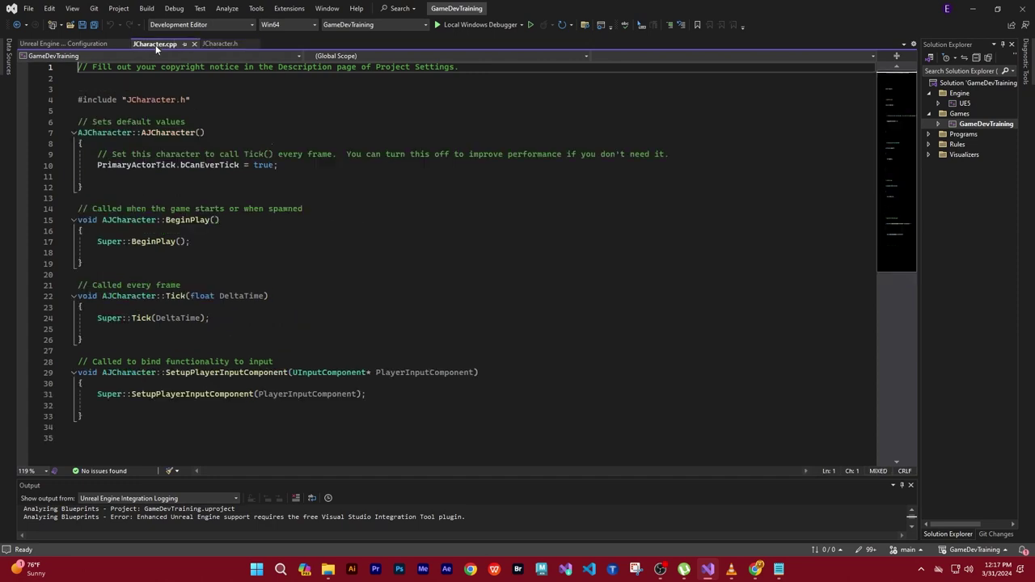
pyautogui.scroll(-4, 469, 274)
pyautogui.scroll(-5, 469, 274)
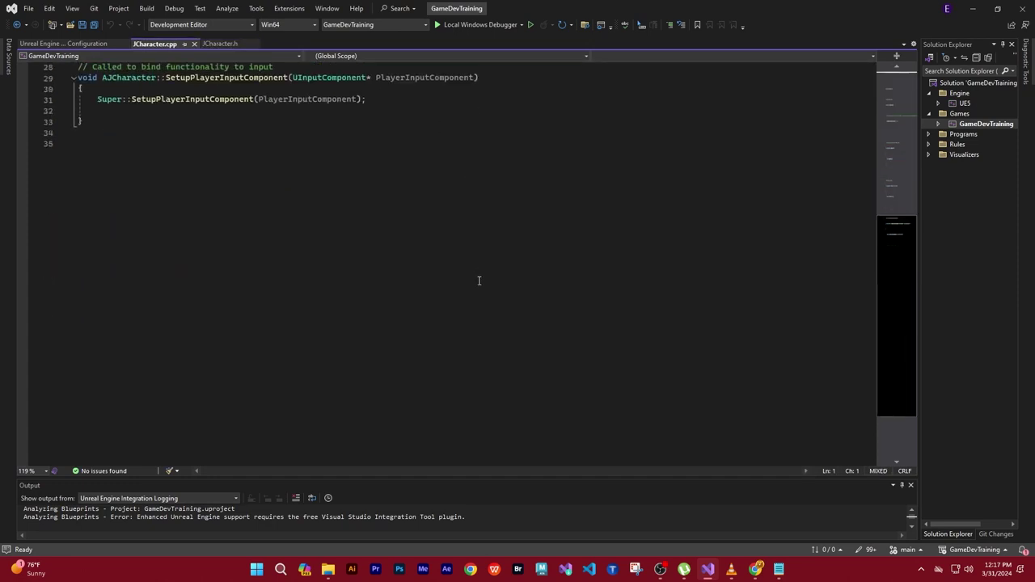
pyautogui.scroll(7, 485, 279)
pyautogui.scroll(2, 491, 284)
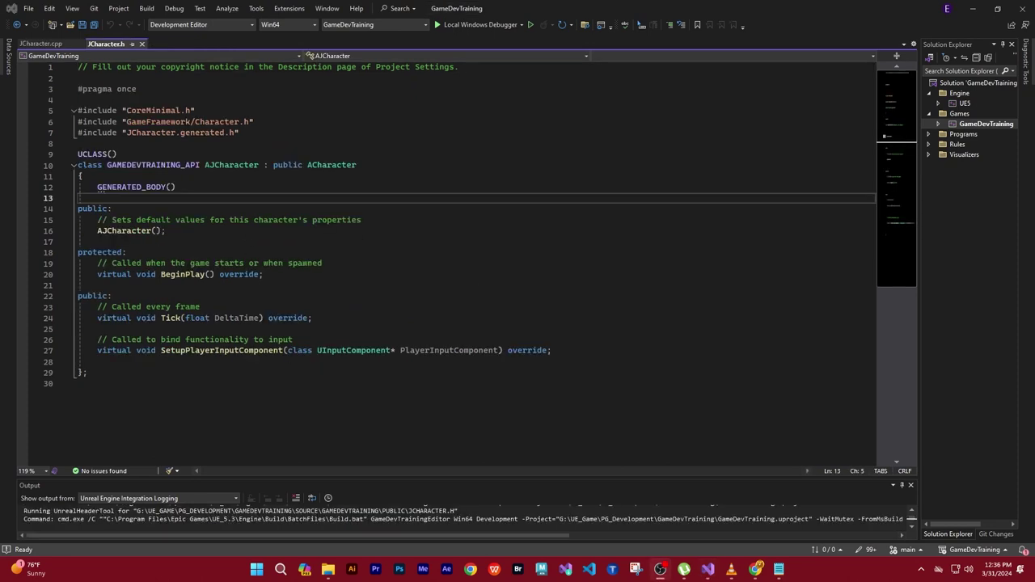
pyautogui.click(672, 374)
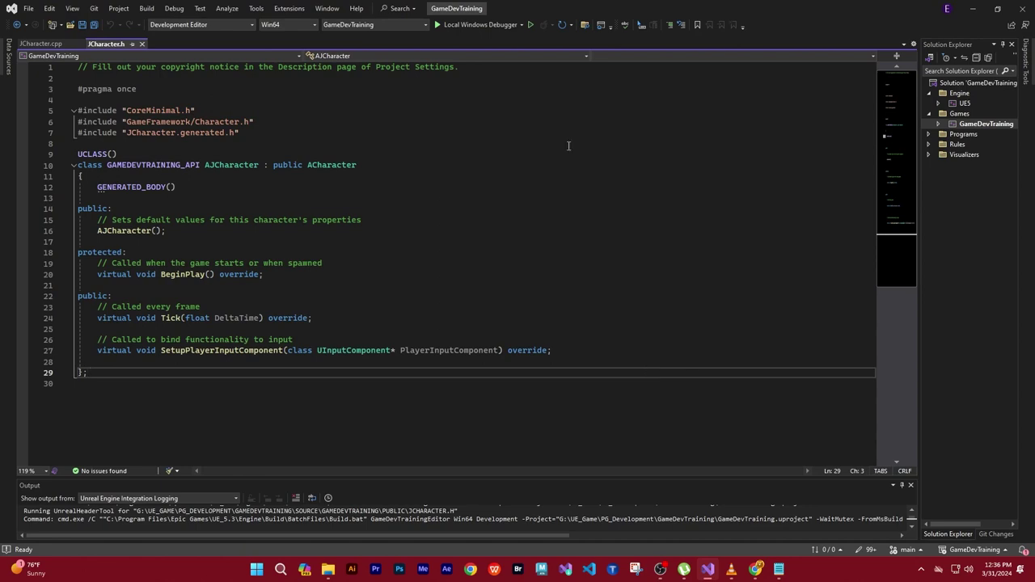
# Start debugging the project, then open a new blank tab in maximized Notepad
pyautogui.click(176, 9)
pyautogui.click(202, 46)
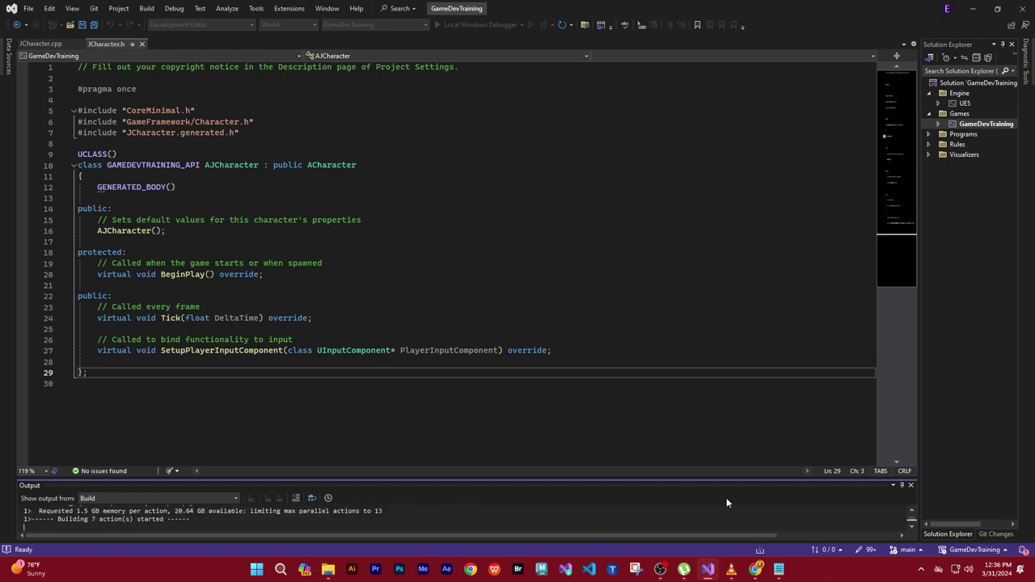
pyautogui.click(780, 570)
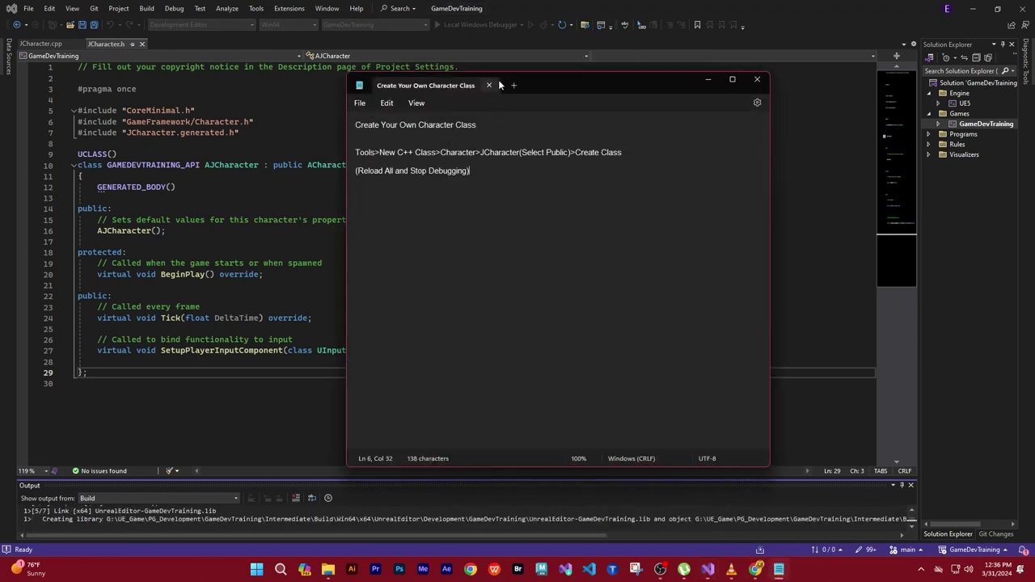
pyautogui.click(733, 79)
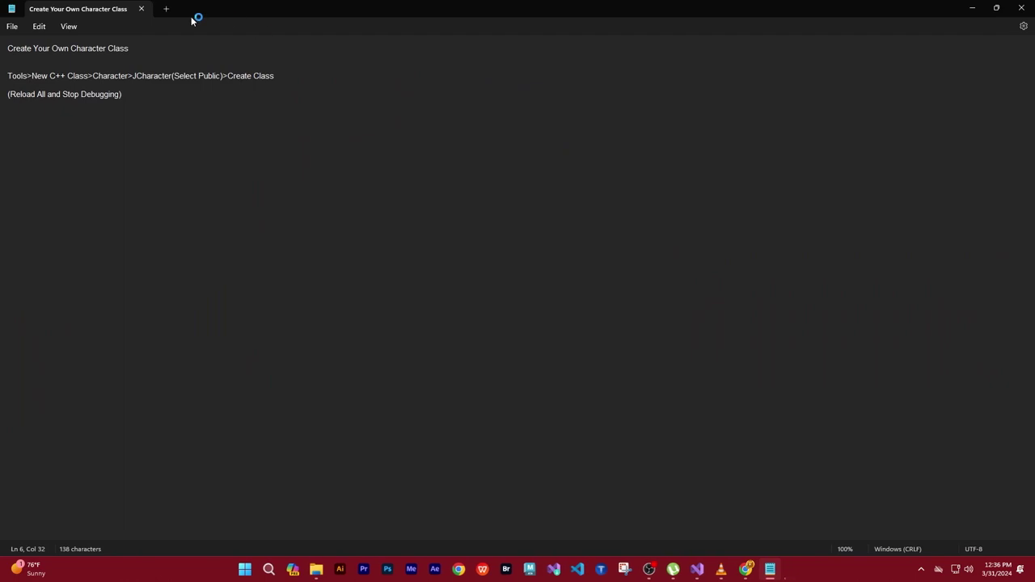
pyautogui.click(167, 9)
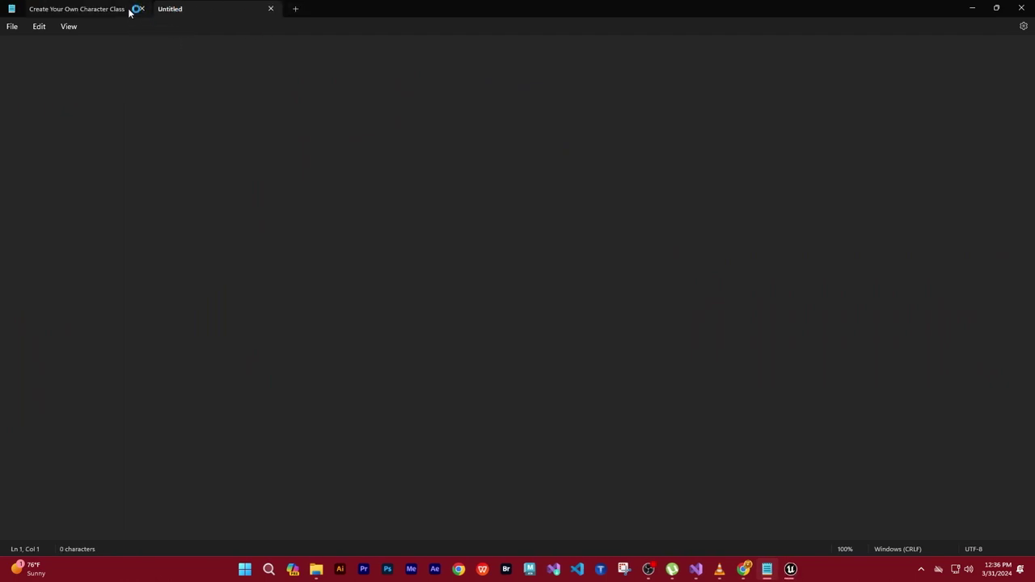
# Close the old note and write the heading 'Lets Create Blueprint Class which Derives From Our C++ Class'
pyautogui.click(142, 9)
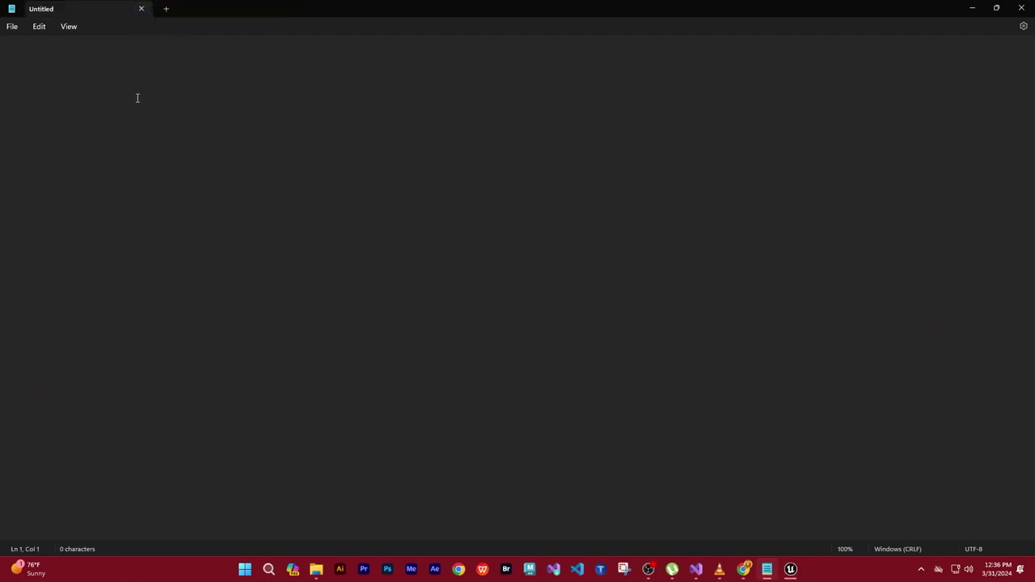
pyautogui.write('Lets Create Blueprint Class which Deri')
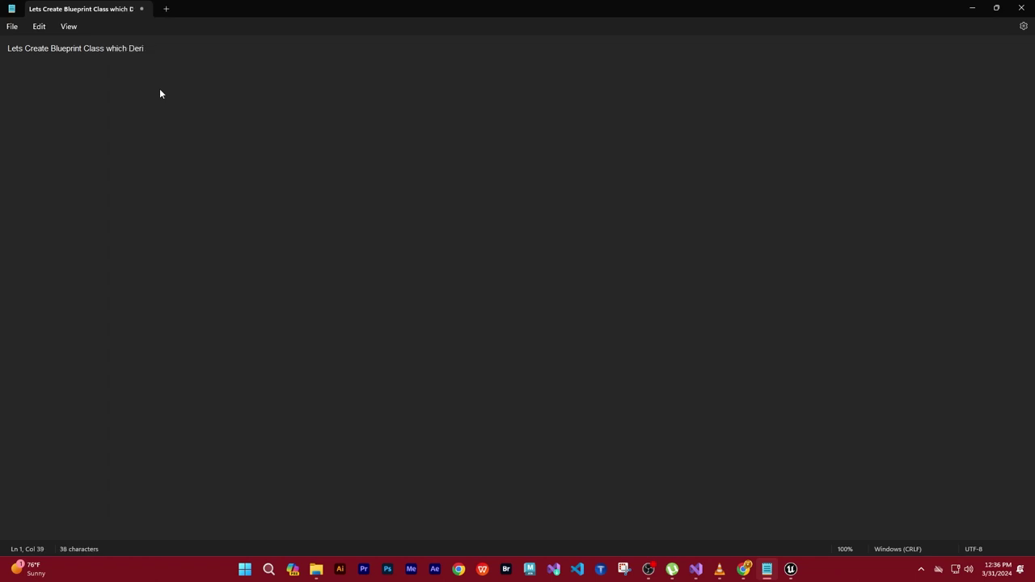
pyautogui.write('ves ')
pyautogui.write('From ')
pyautogui.write('Our')
pyautogui.write(' C++ Class')
pyautogui.press('Return')
pyautogui.press('Return')
# In Unreal, close the output log and load the UE4 Classic Layout
pyautogui.click(971, 8)
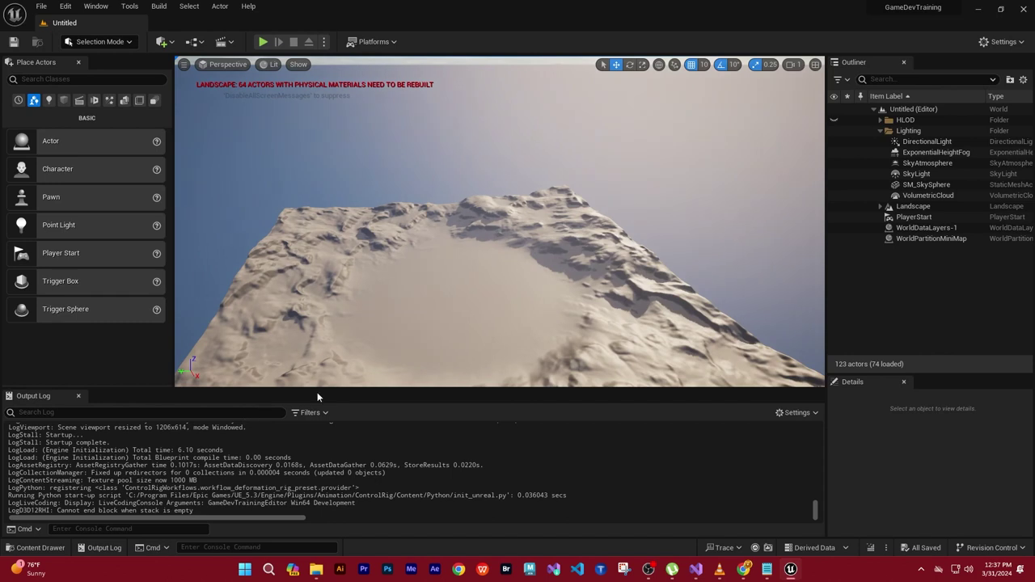
pyautogui.moveTo(319, 392); pyautogui.dragTo(351, 275)
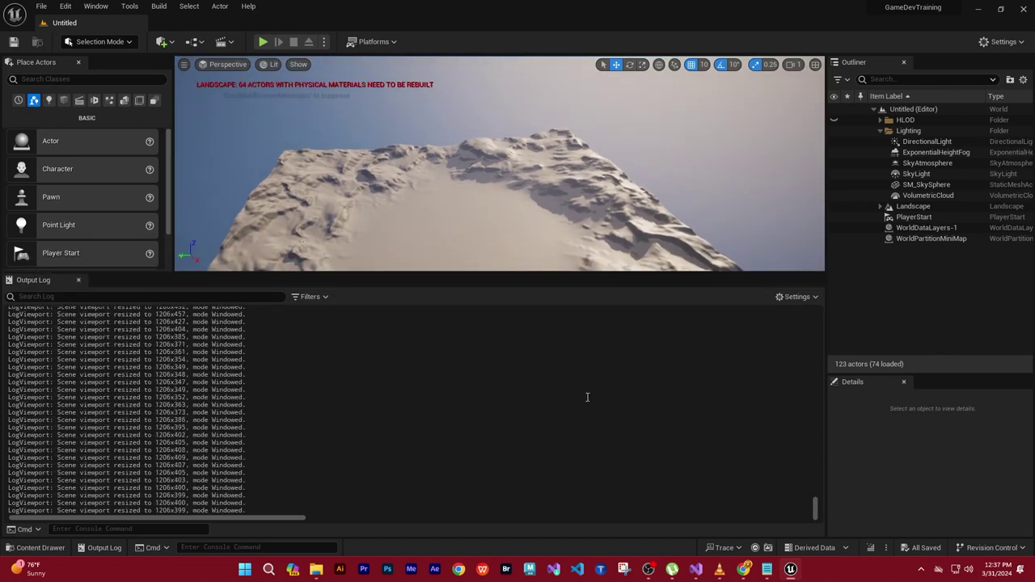
pyautogui.click(78, 280)
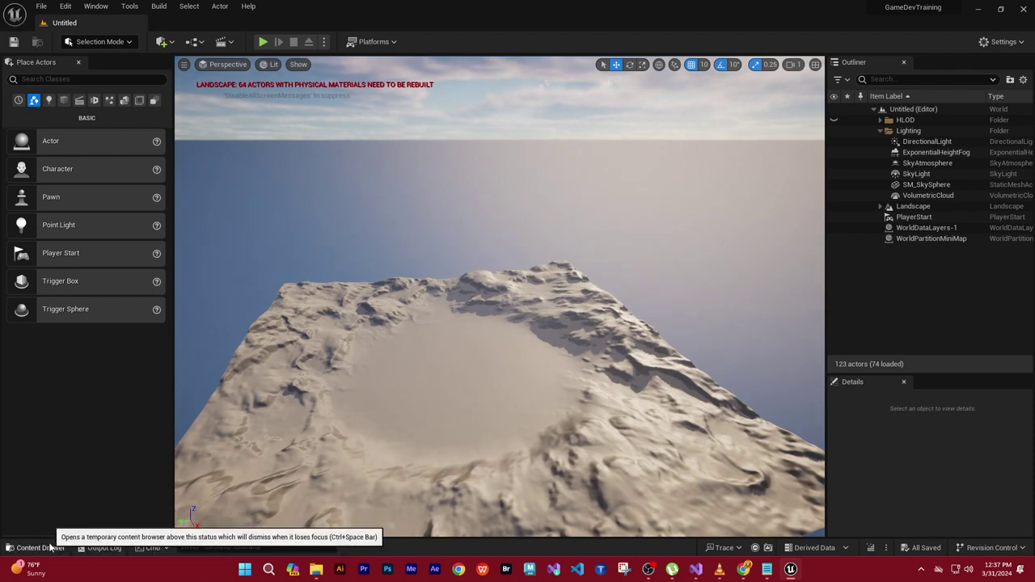
pyautogui.click(40, 548)
pyautogui.click(96, 5)
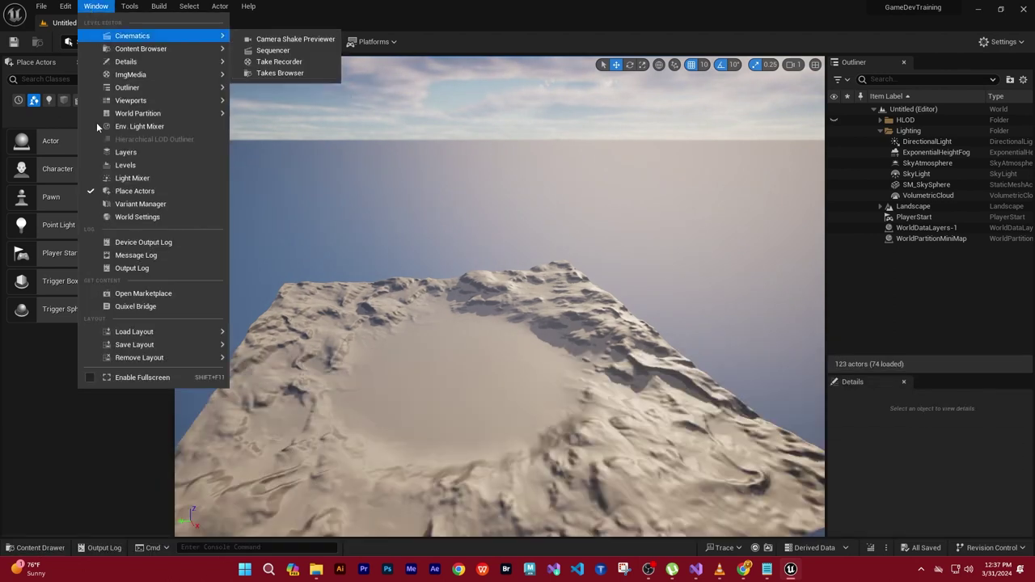
pyautogui.moveTo(138, 332)
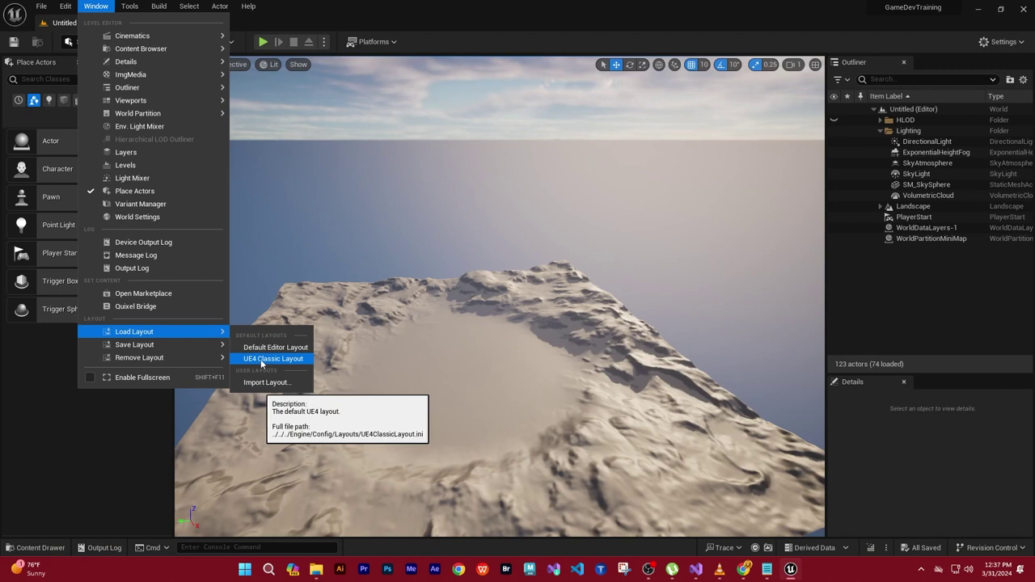
pyautogui.click(255, 360)
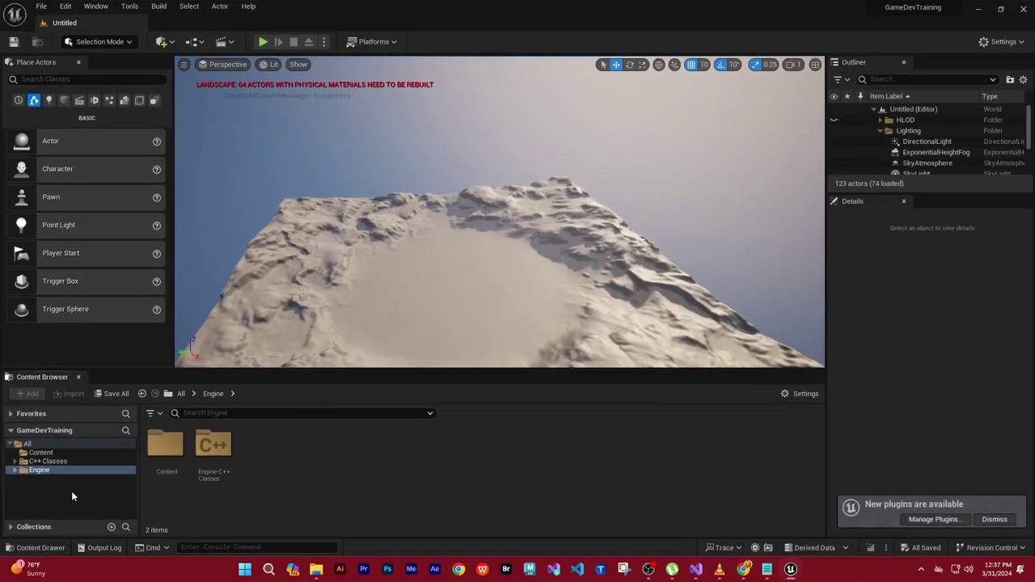
# Browse the Content Browser folder tree and open the empty Content folder
pyautogui.click(47, 461)
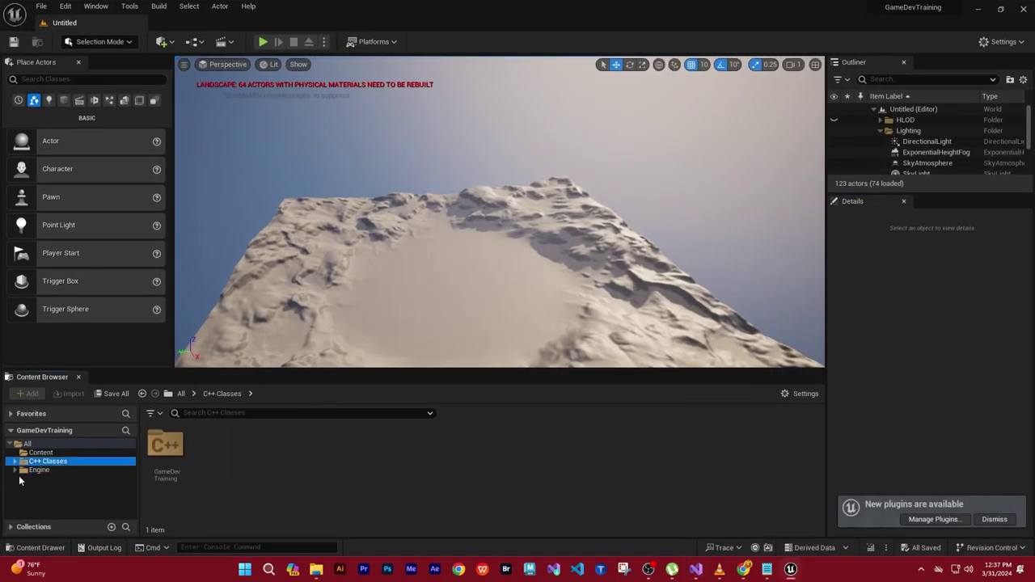
pyautogui.click(35, 469)
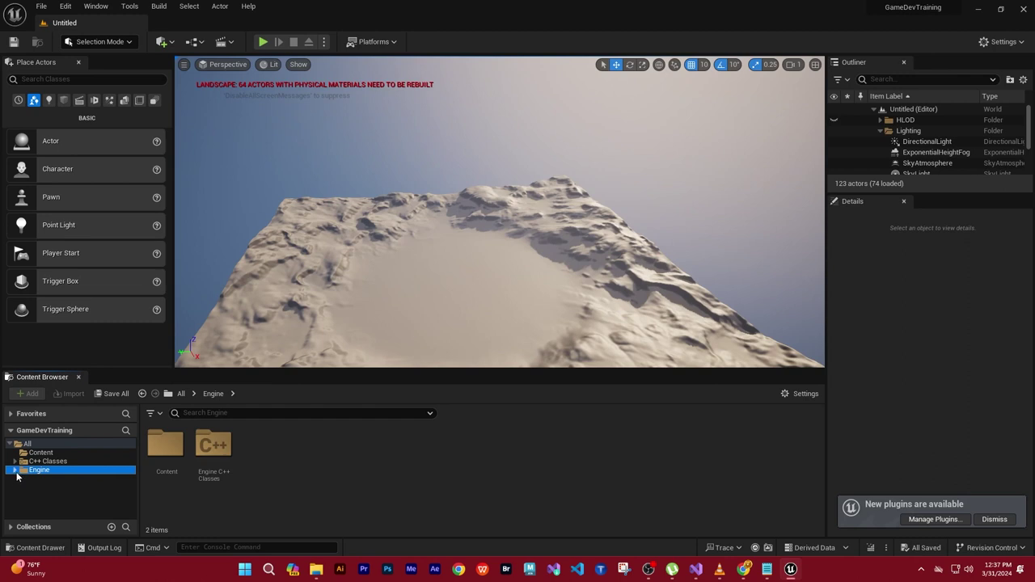
pyautogui.click(16, 462)
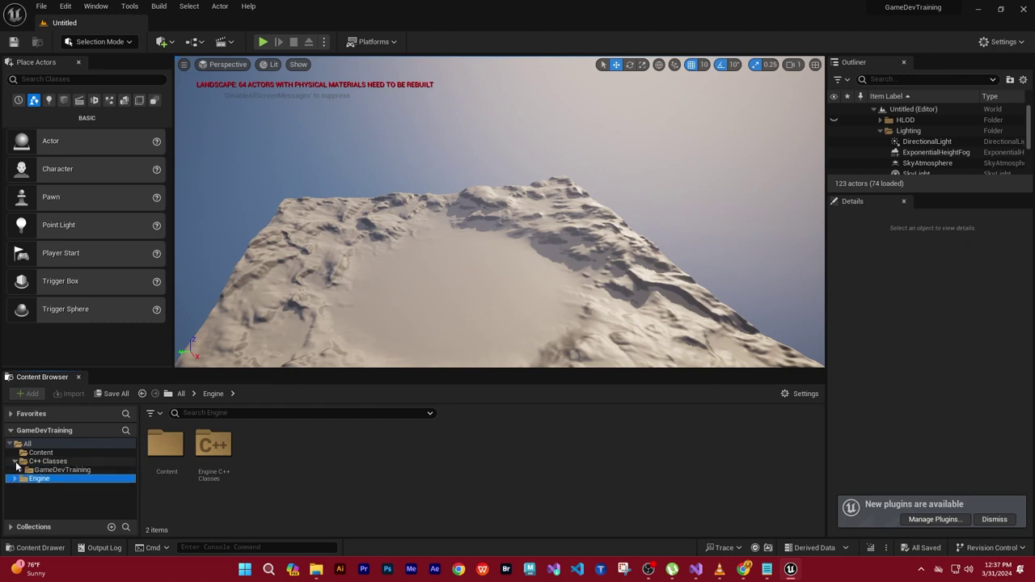
pyautogui.click(15, 461)
pyautogui.click(27, 445)
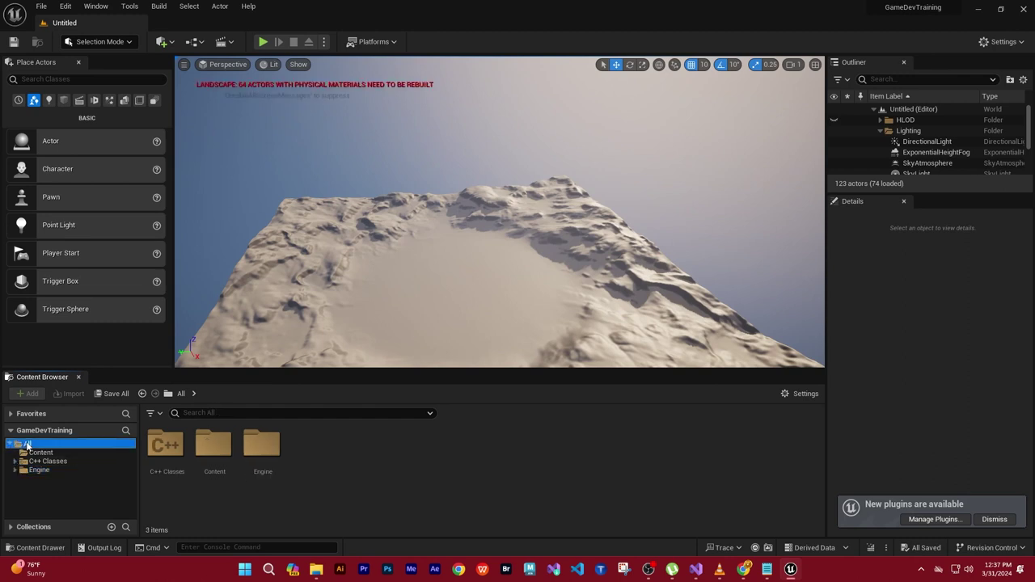
pyautogui.click(347, 481)
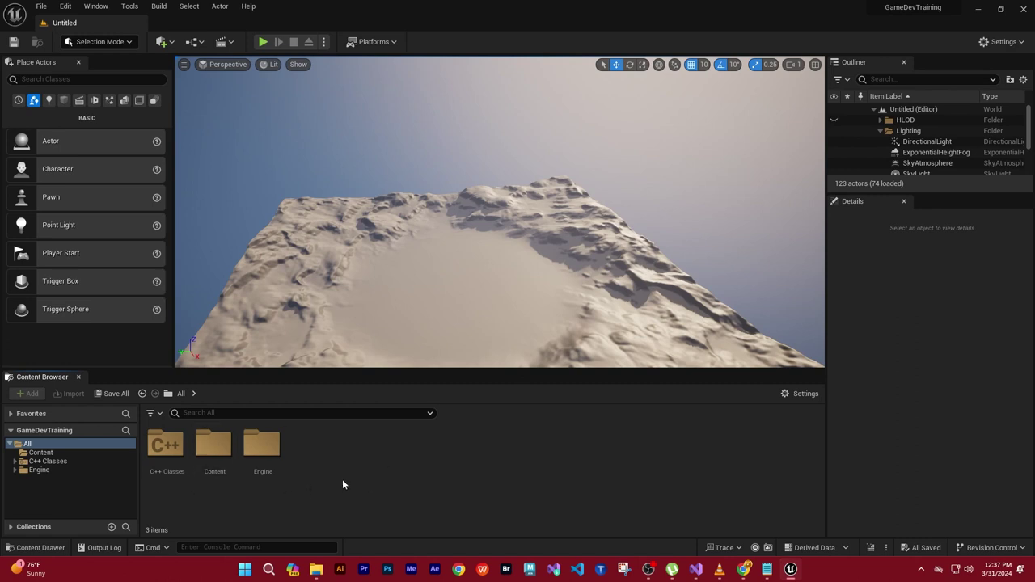
pyautogui.click(40, 452)
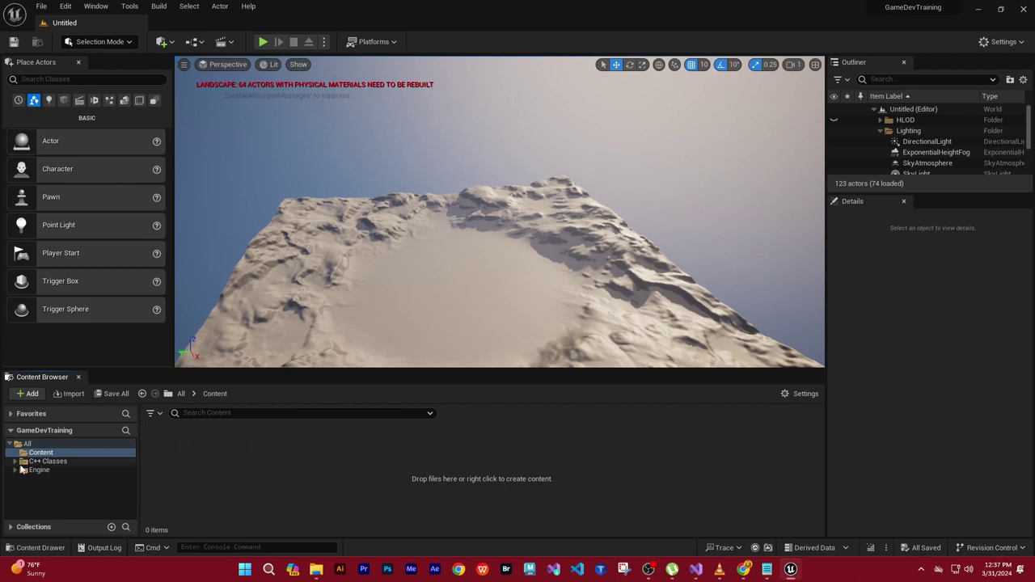
# Create a PG_GameDev folder under Content and open it
pyautogui.rightClick(231, 487)
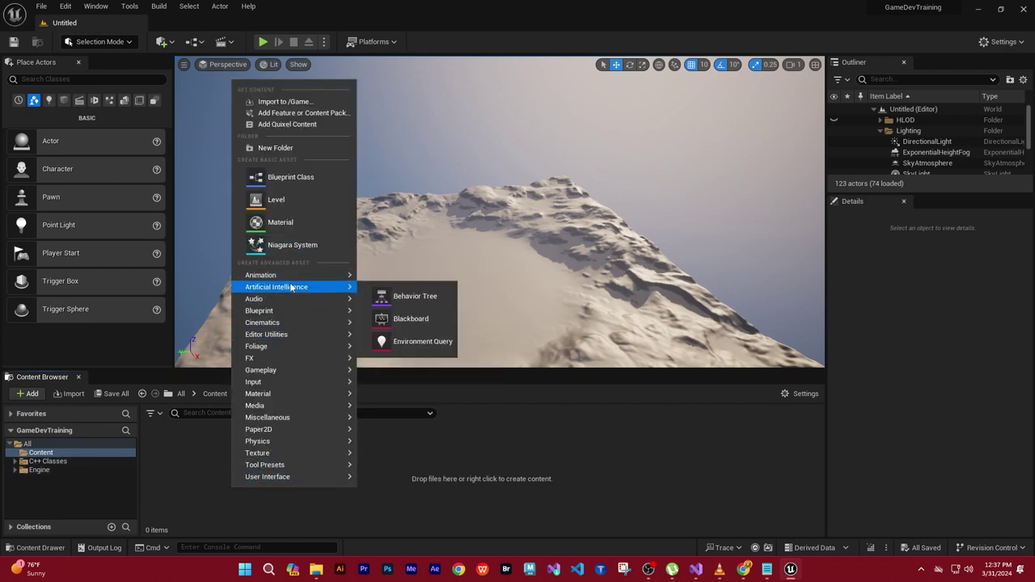
pyautogui.click(271, 147)
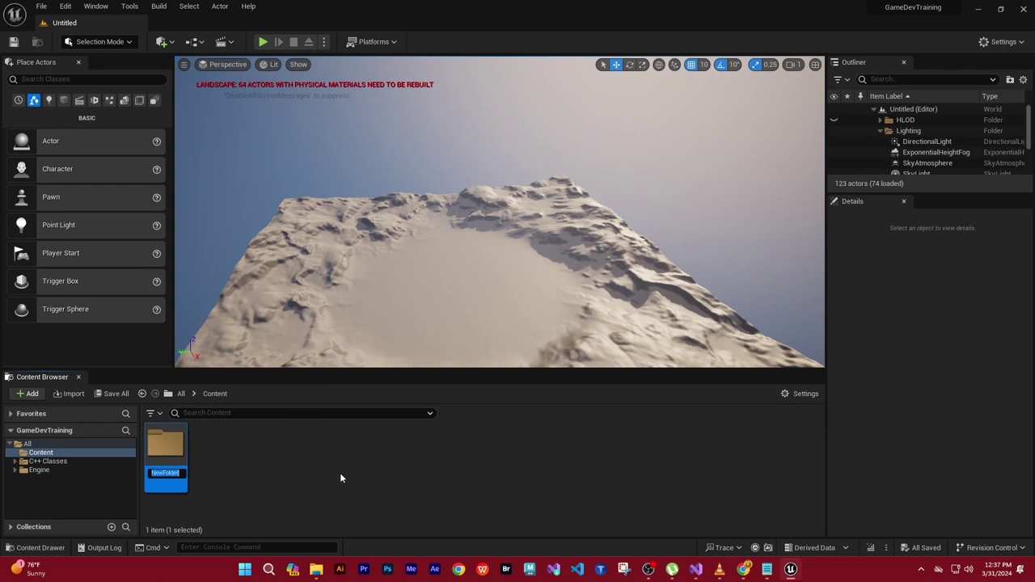
pyautogui.write('PG')
pyautogui.write('_Game')
pyautogui.write('Dev')
pyautogui.press('Return')
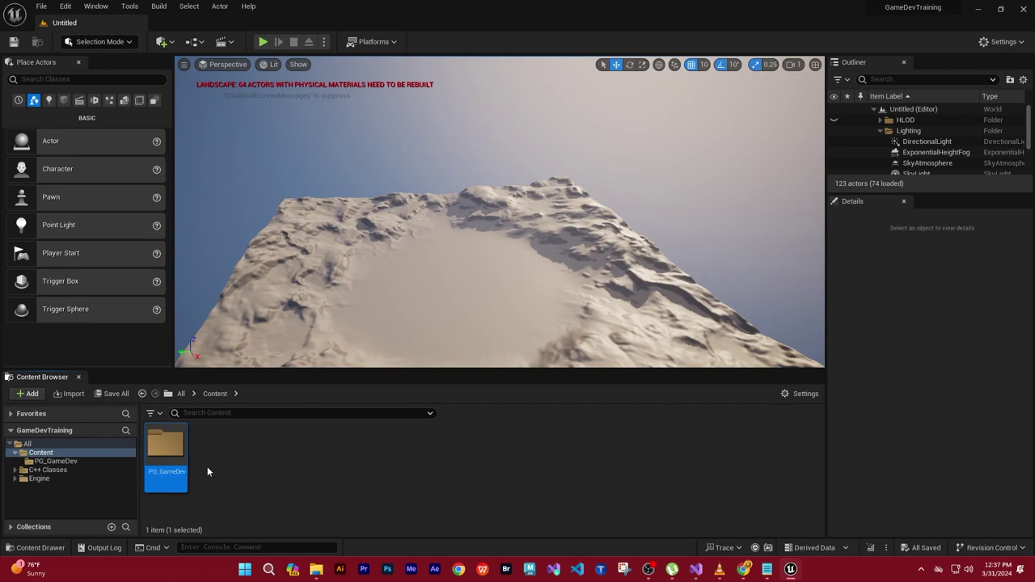
pyautogui.doubleClick(175, 446)
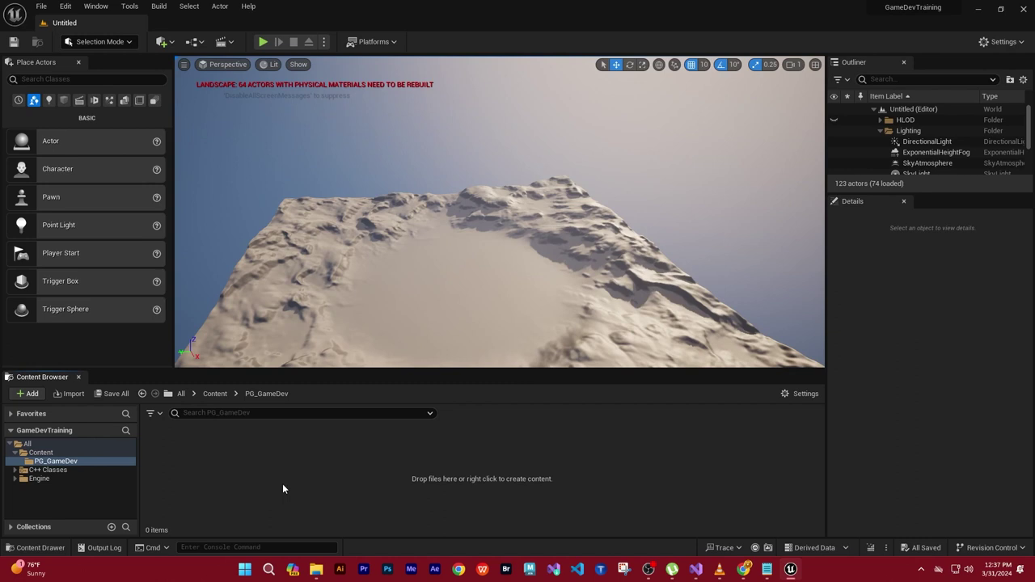
# Create a BP_PGGameDev subfolder inside PG_GameDev and open it
pyautogui.hotkey('ctrl', 'shift', 'n')
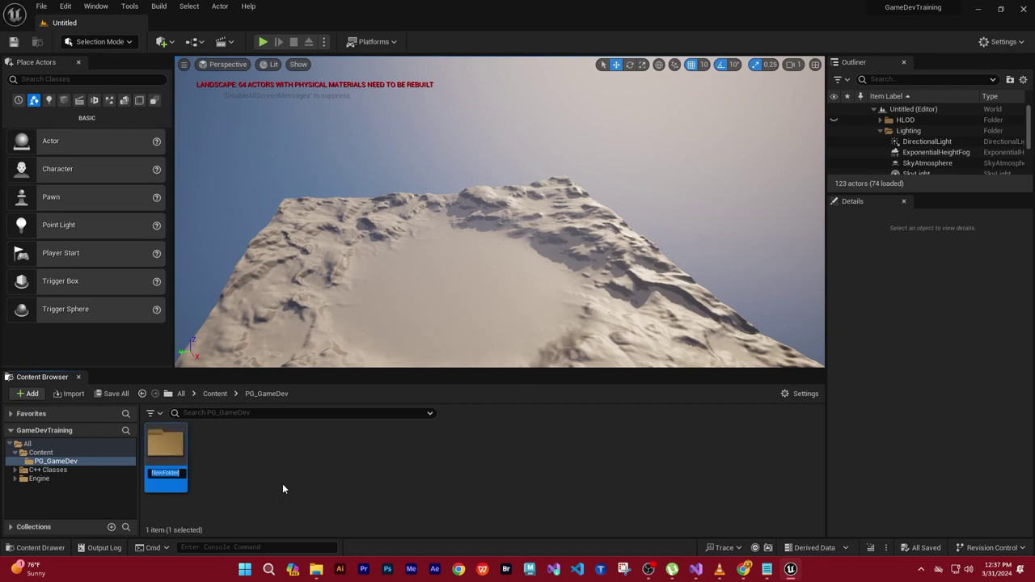
pyautogui.write('BP_')
pyautogui.write('PG_')
pyautogui.write('GameDe')
pyautogui.write('v')
pyautogui.press('Return')
pyautogui.doubleClick(166, 452)
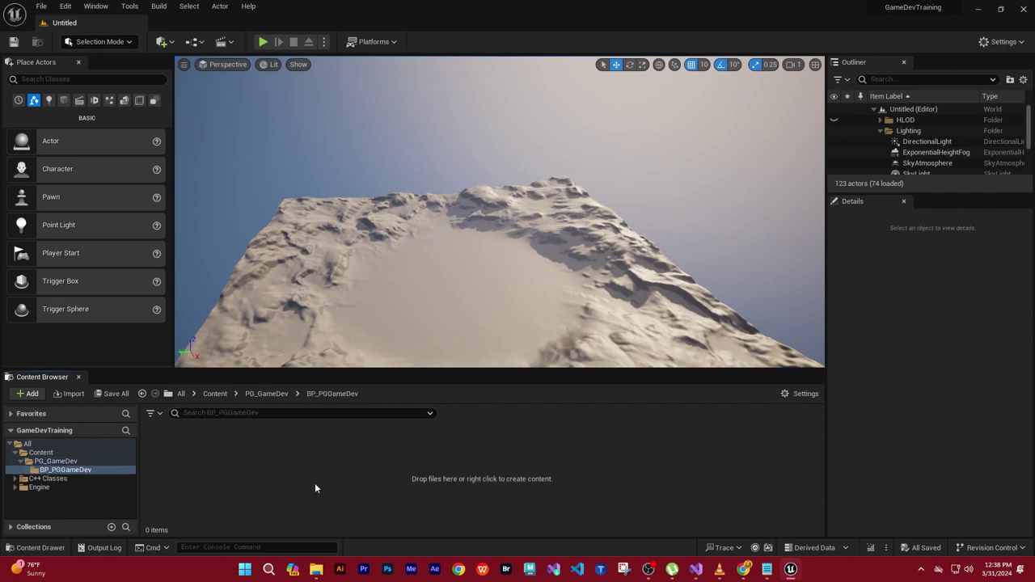
# Start a new Blueprint Class and expand the All Classes parent list
pyautogui.rightClick(273, 476)
pyautogui.click(343, 170)
pyautogui.moveTo(574, 171); pyautogui.dragTo(593, 127)
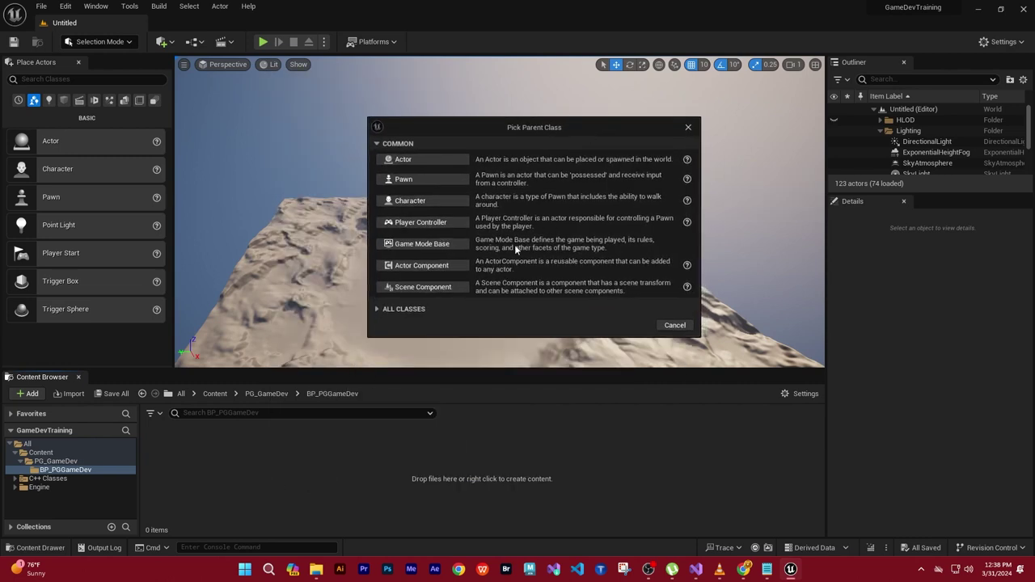
pyautogui.click(378, 311)
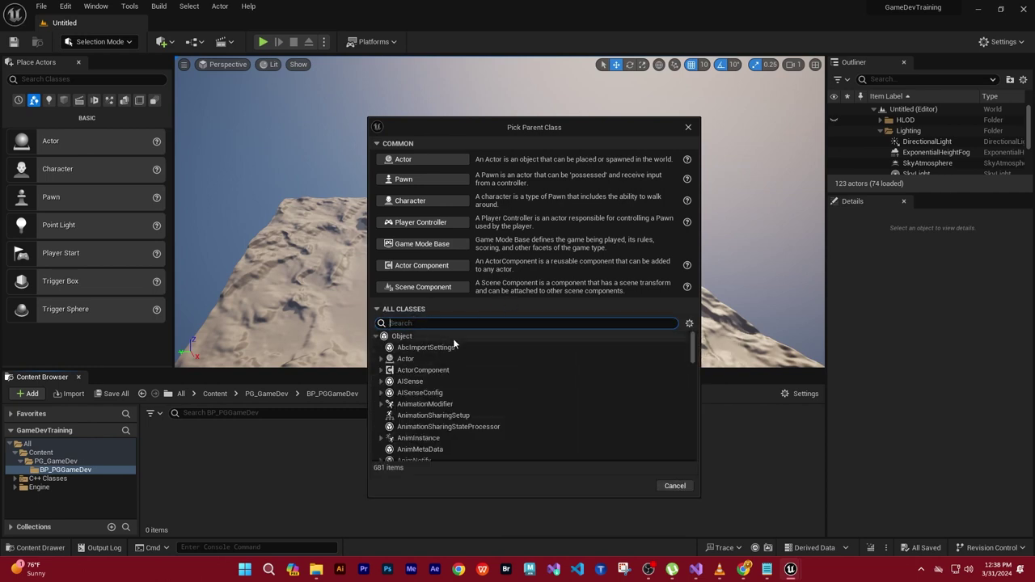
pyautogui.scroll(-2, 501, 384)
pyautogui.scroll(-2, 508, 386)
pyautogui.scroll(-2, 509, 388)
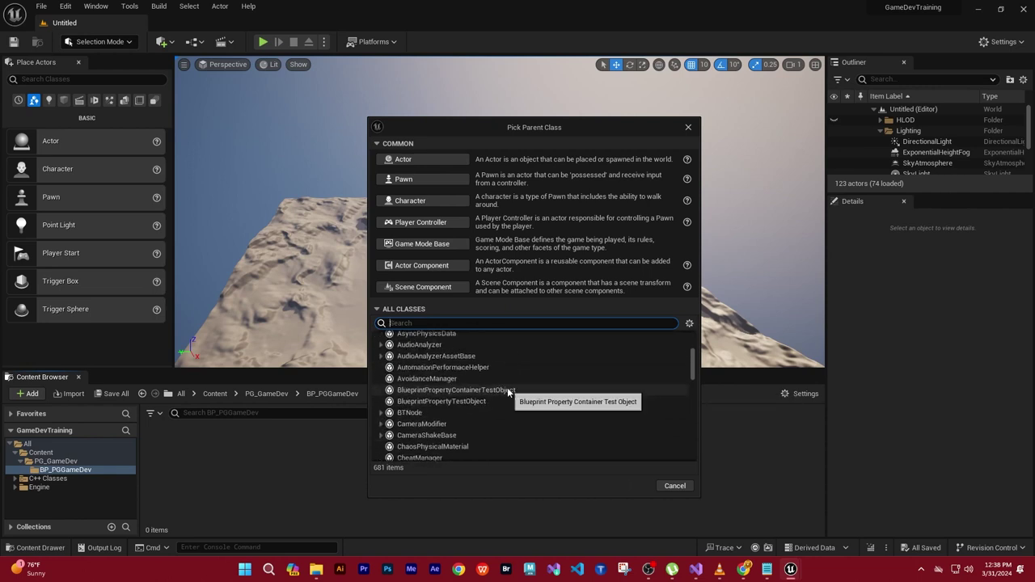
pyautogui.scroll(5, 507, 387)
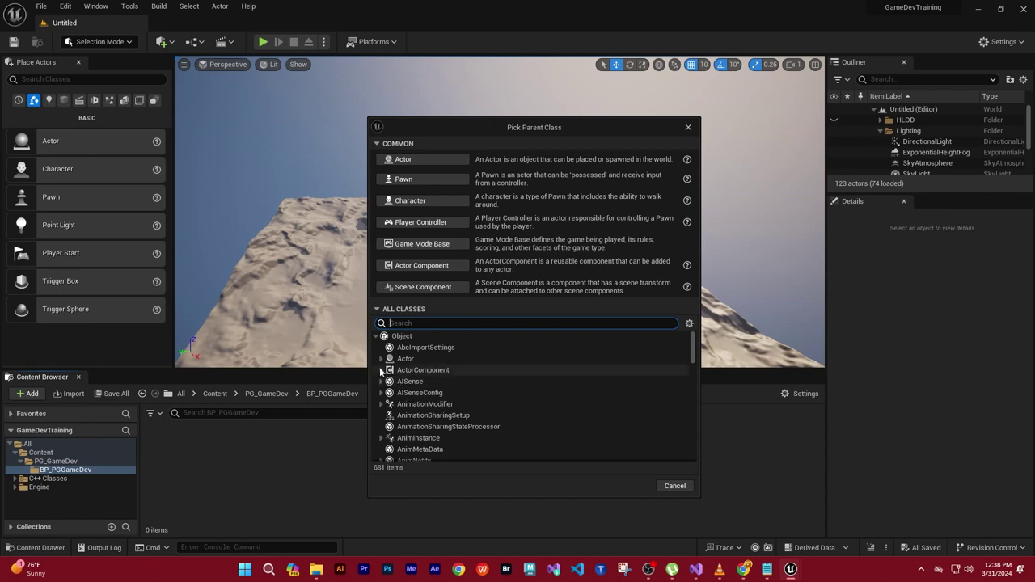
pyautogui.scroll(-5, 515, 392)
pyautogui.scroll(-5, 519, 404)
pyautogui.scroll(-5, 522, 406)
pyautogui.scroll(-5, 525, 408)
pyautogui.scroll(-5, 525, 408)
pyautogui.scroll(-5, 525, 409)
pyautogui.moveTo(693, 410)
pyautogui.mouseDown()
pyautogui.moveTo(692, 458)
pyautogui.moveTo(677, 332)
pyautogui.mouseUp()
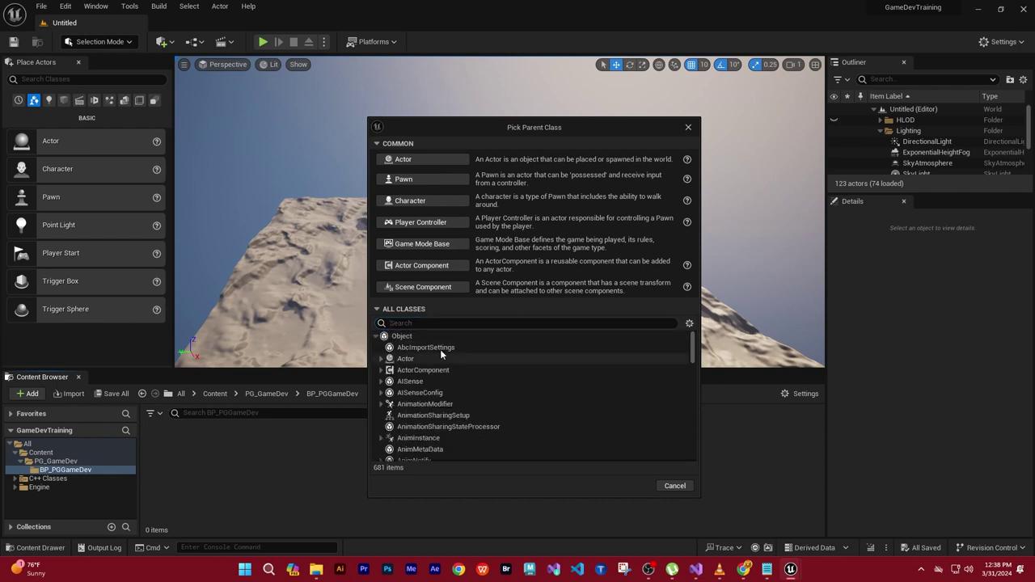
# Pick JCharacter as the parent class and name the Blueprint PlayerCharacter
pyautogui.click(430, 323)
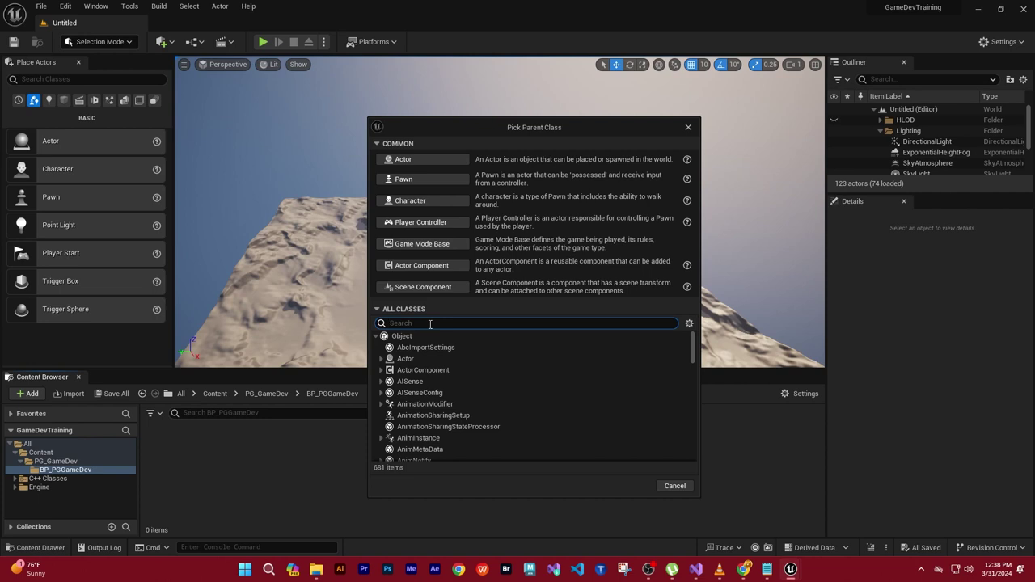
pyautogui.write('aj')
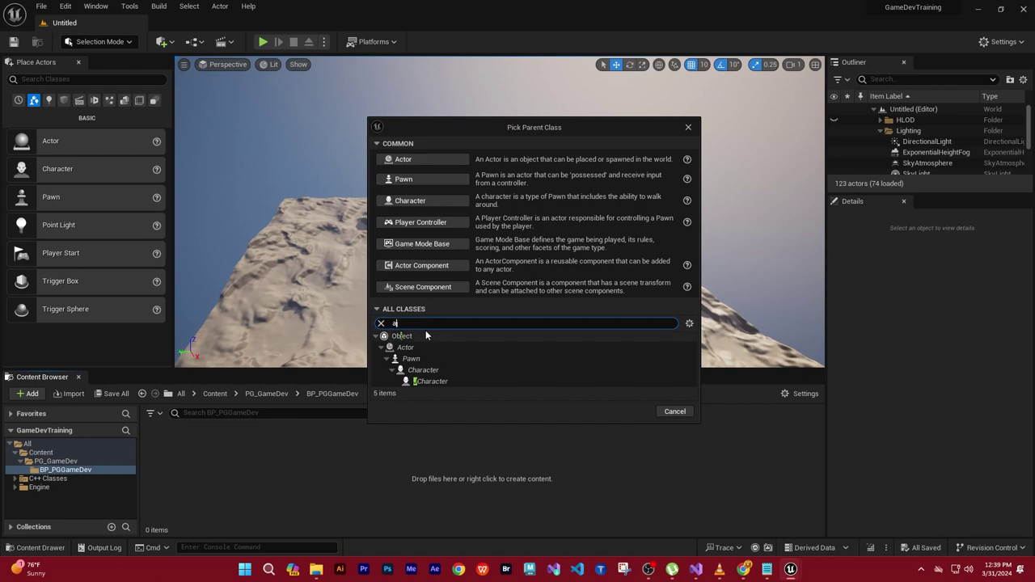
pyautogui.press('BackSpace')
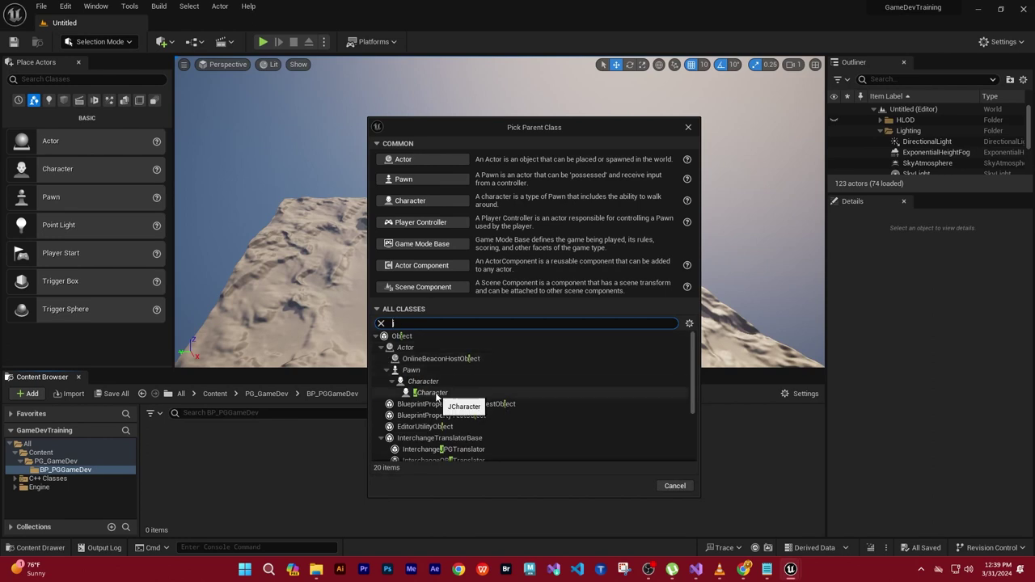
pyautogui.click(436, 392)
pyautogui.click(630, 489)
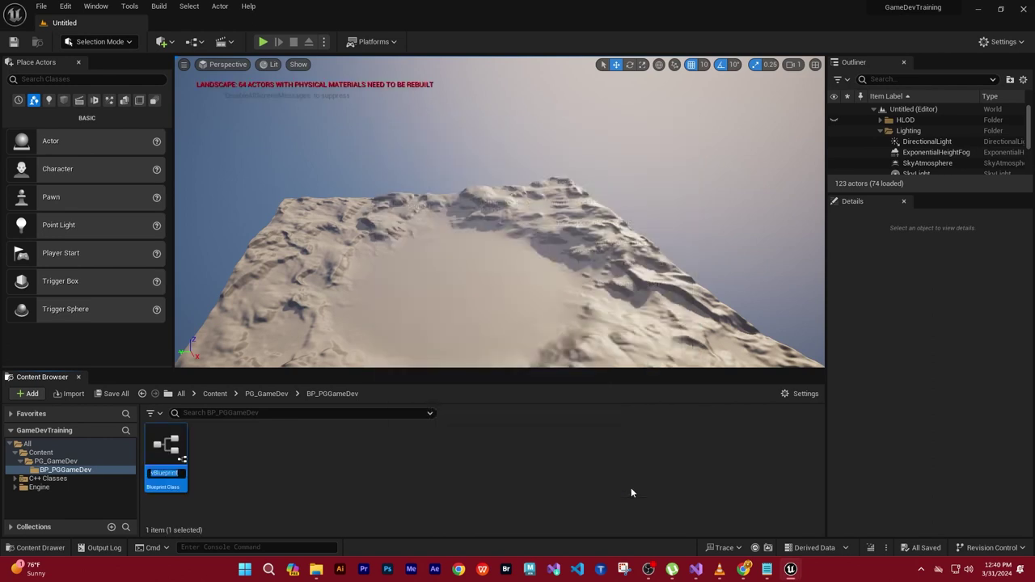
pyautogui.write('Player')
pyautogui.write('Charac')
pyautogui.write('ter')
pyautogui.press('Return')
pyautogui.click(283, 469)
pyautogui.click(166, 453)
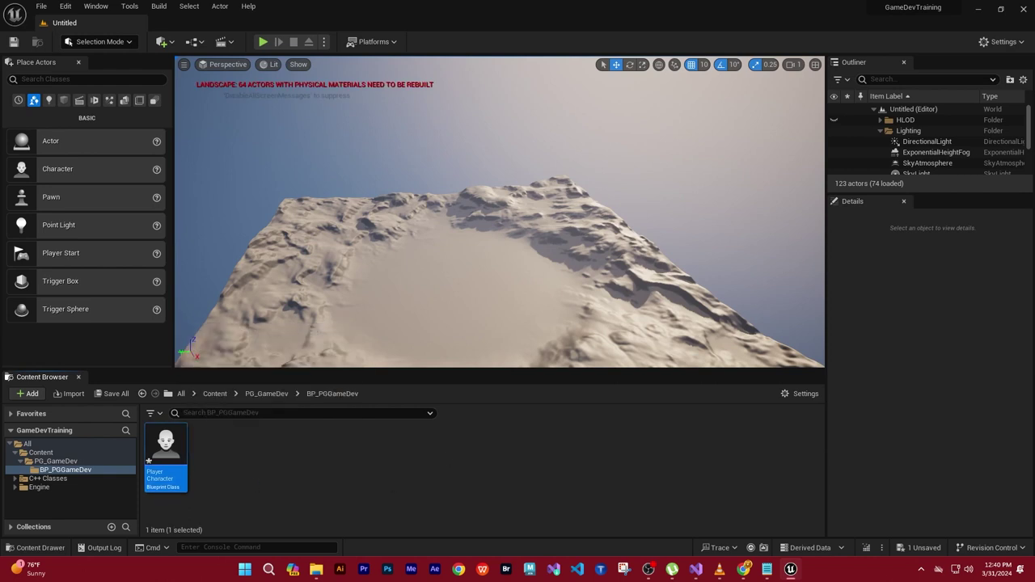
# Add the note line 'NewBPClass>Derive from C++>JCharacter>(Name it "Player Character' and choose Save As
pyautogui.click(767, 569)
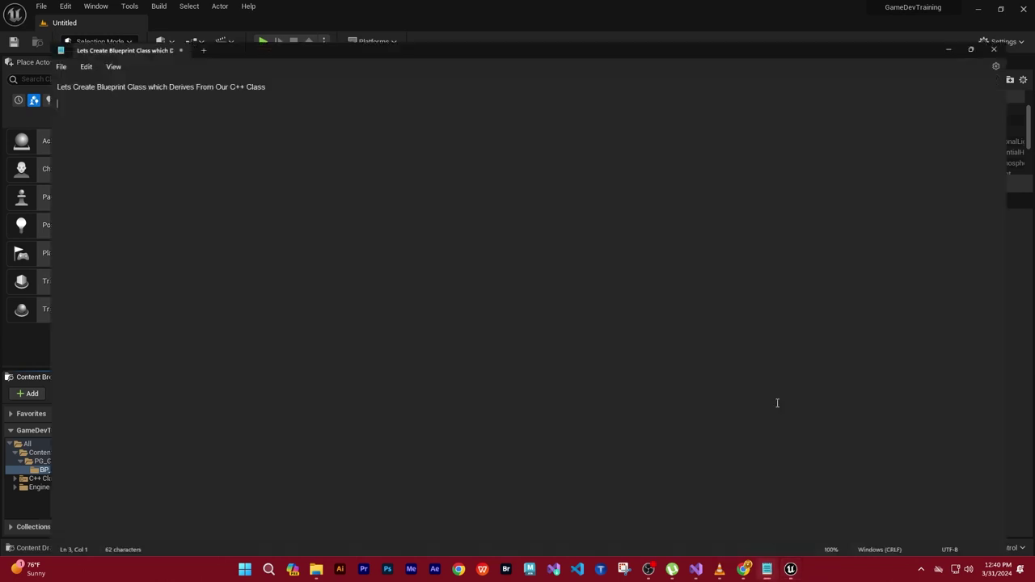
pyautogui.press('Return')
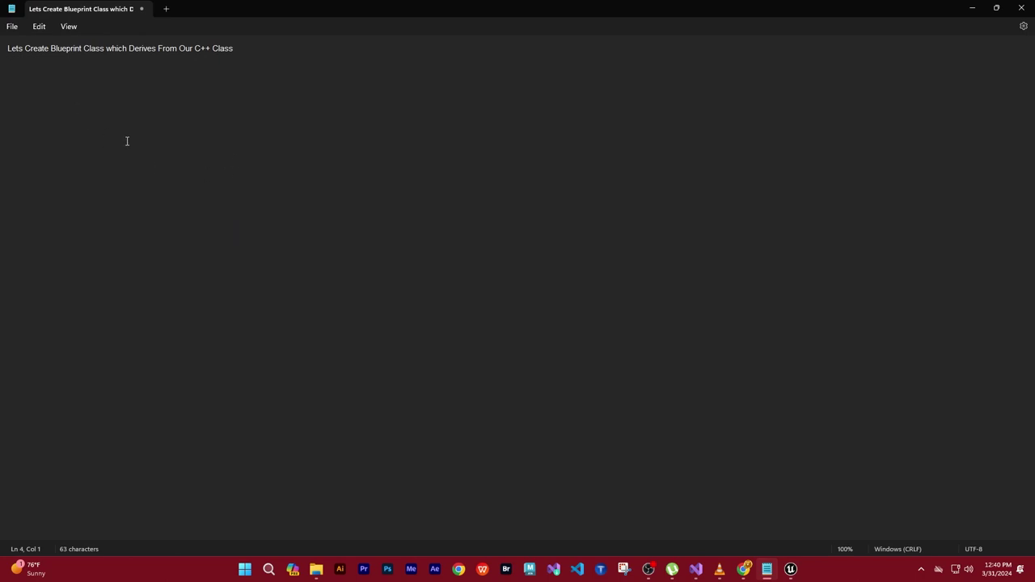
pyautogui.write('New')
pyautogui.write('BPClass')
pyautogui.write('>')
pyautogui.write('Derive')
pyautogui.write(' from C++')
pyautogui.write('>')
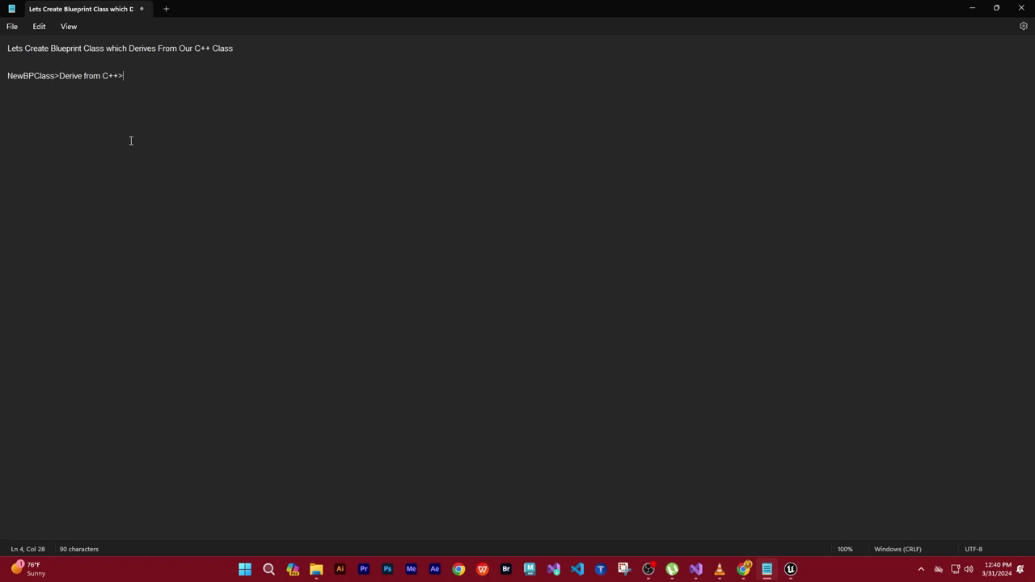
pyautogui.write('JCharacter')
pyautogui.write('>(')
pyautogui.write('Name ')
pyautogui.write('it ')
pyautogui.write('"Player')
pyautogui.write(' Character')
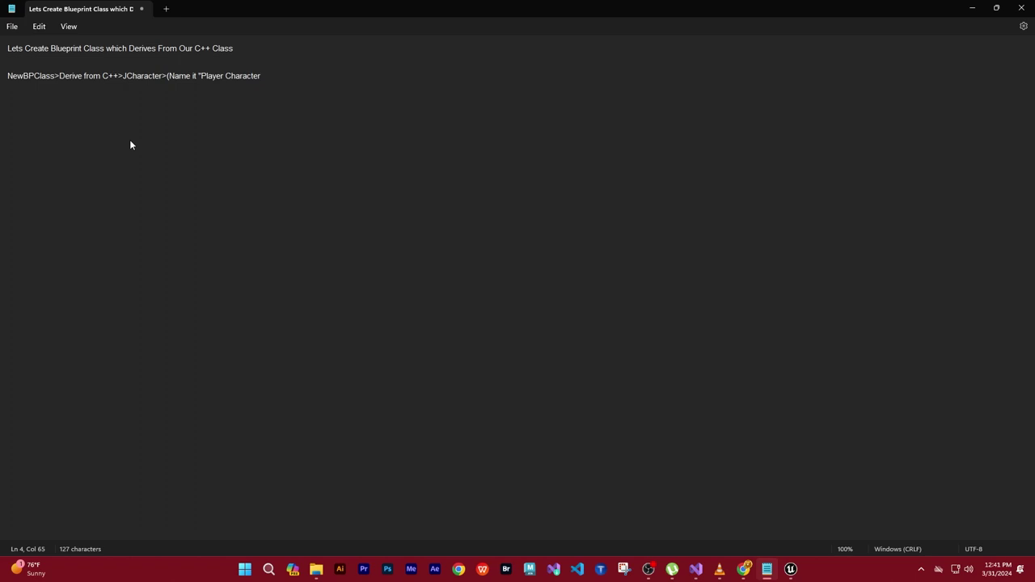
pyautogui.click(12, 26)
pyautogui.click(46, 115)
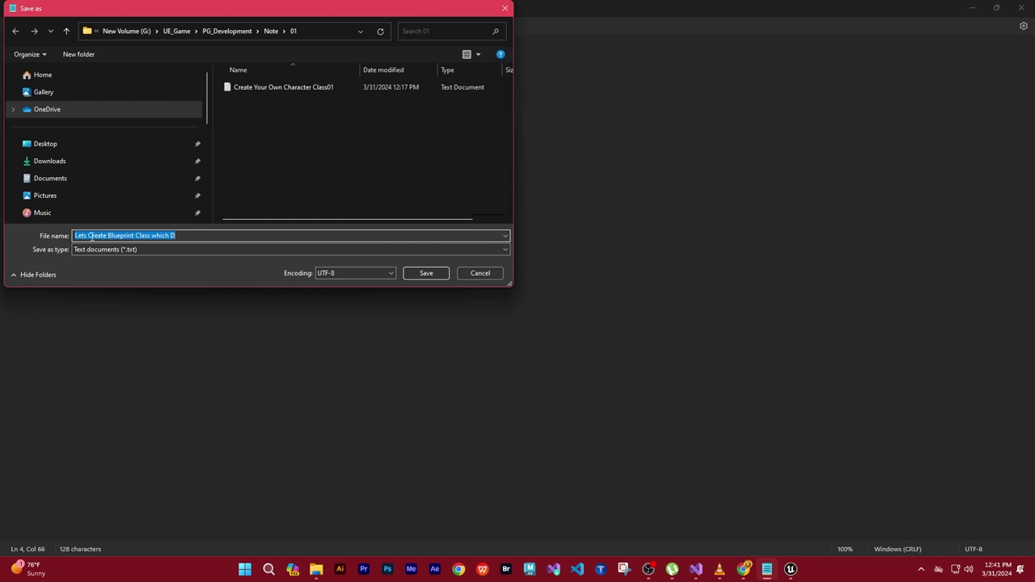
# Edit the file name to 'Create Blueprint Class with C++' and save it in Note\01
pyautogui.moveTo(88, 235); pyautogui.dragTo(39, 254)
pyautogui.press('BackSpace')
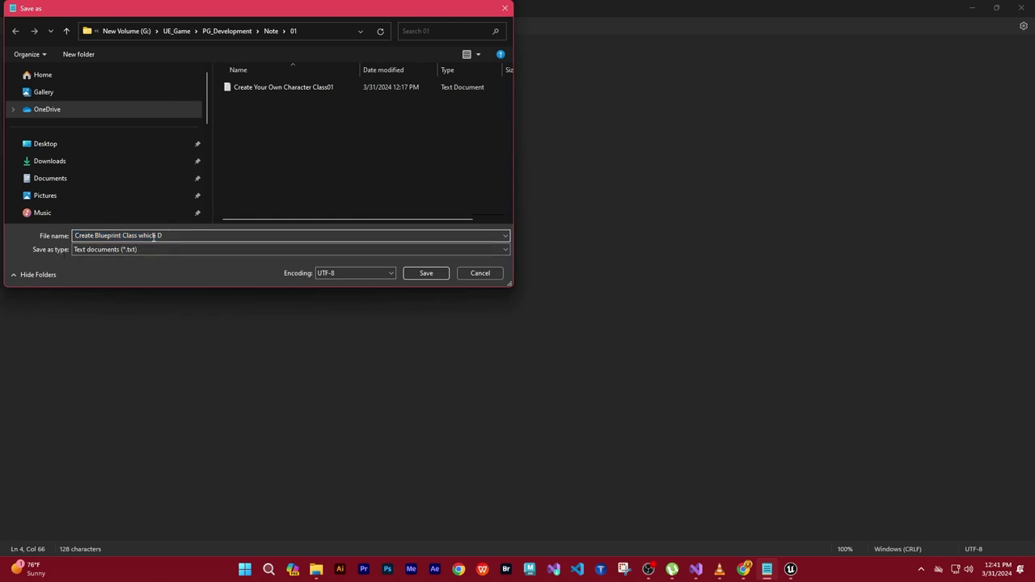
pyautogui.moveTo(140, 234); pyautogui.dragTo(215, 234)
pyautogui.press('BackSpace')
pyautogui.write('with')
pyautogui.click(420, 273)
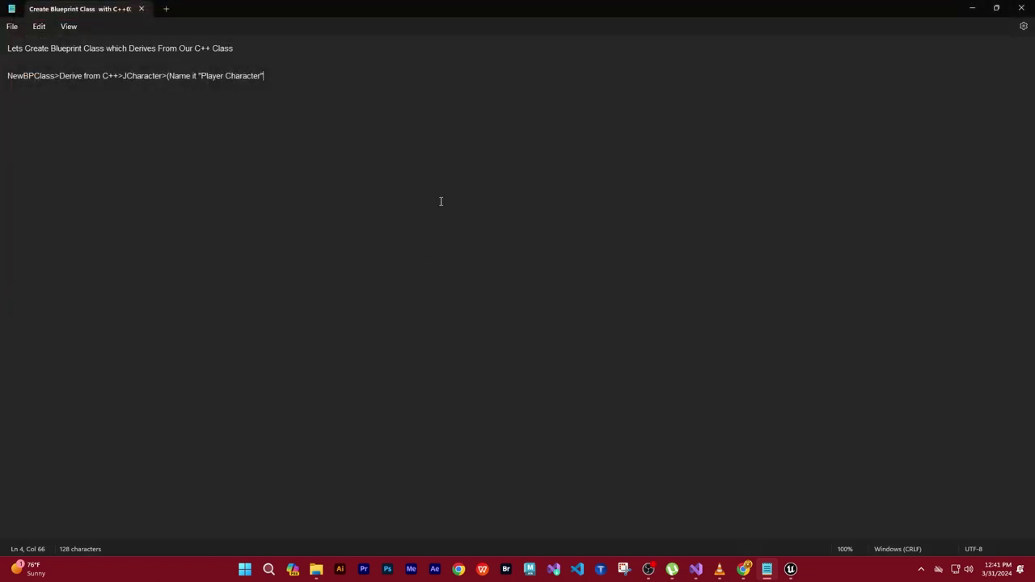
# Open the PlayerCharacter Blueprint from the Content Browser in its editor
pyautogui.click(972, 8)
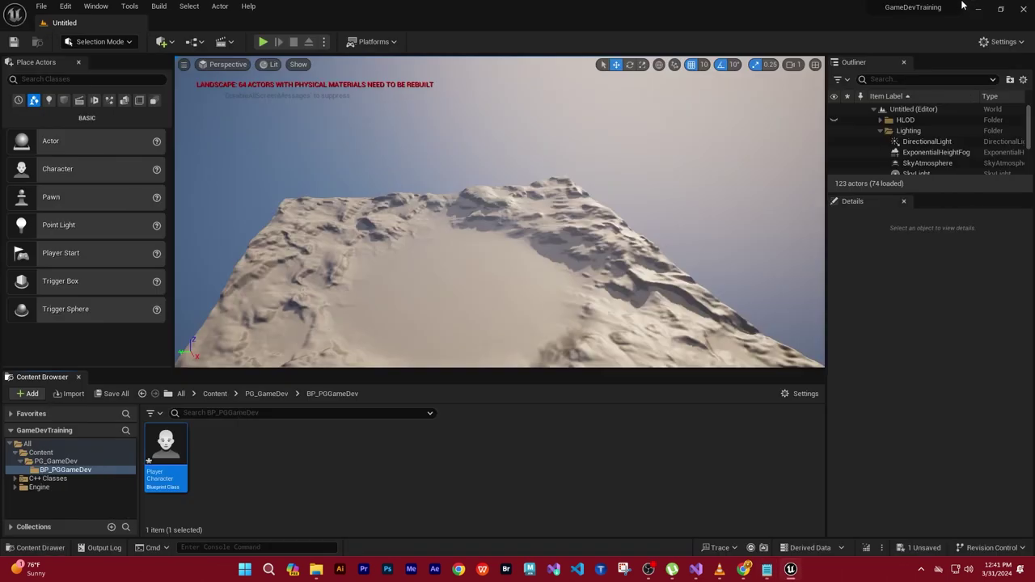
pyautogui.click(264, 478)
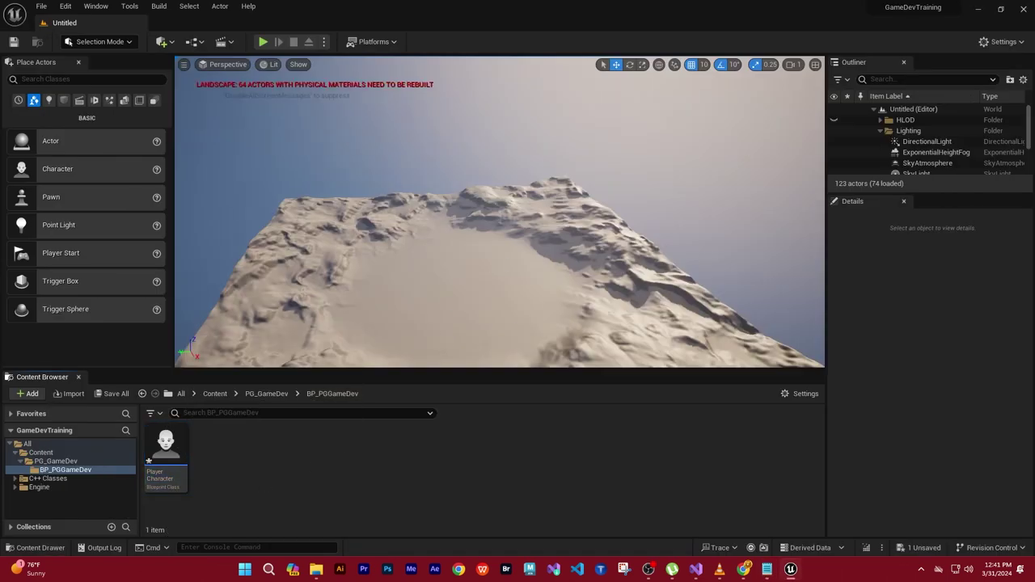
pyautogui.scroll(5, 526, 203)
pyautogui.click(518, 145)
pyautogui.scroll(3, 553, 186)
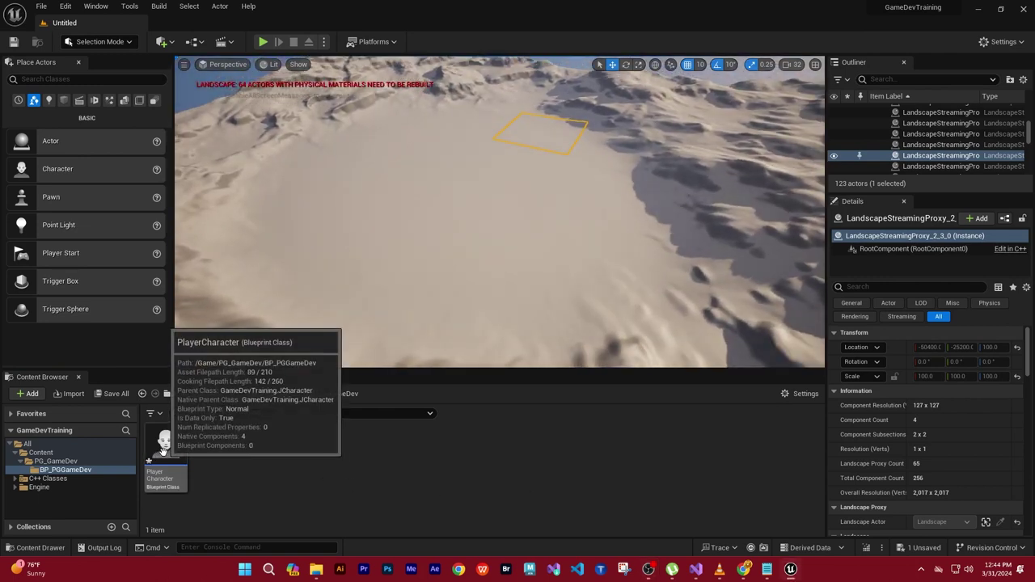
pyautogui.click(163, 454)
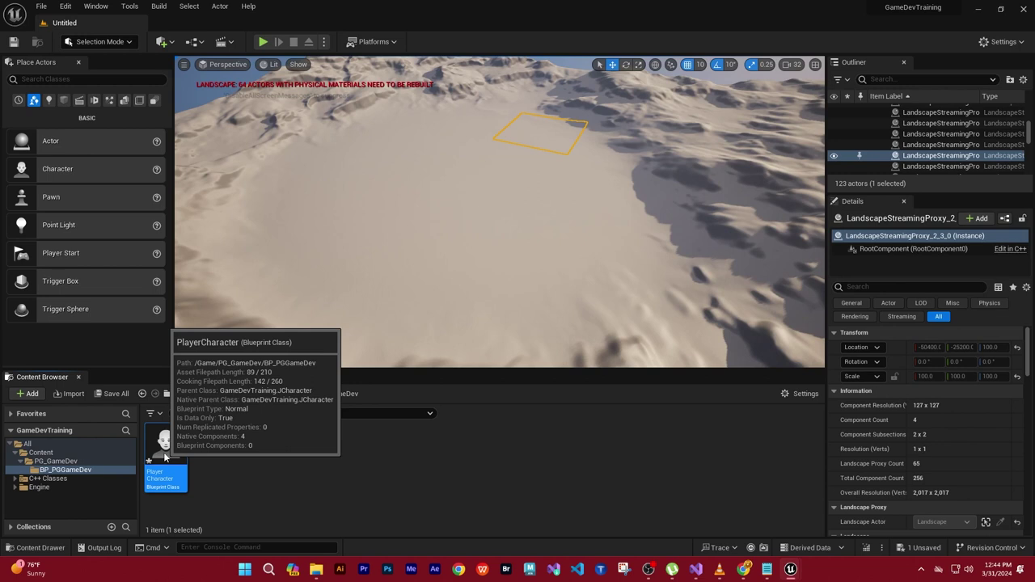
pyautogui.doubleClick(165, 456)
# Dock the PlayerCharacter Blueprint editor as a tab beside the Untitled level, then return to the level
pyautogui.moveTo(603, 304); pyautogui.dragTo(614, 307)
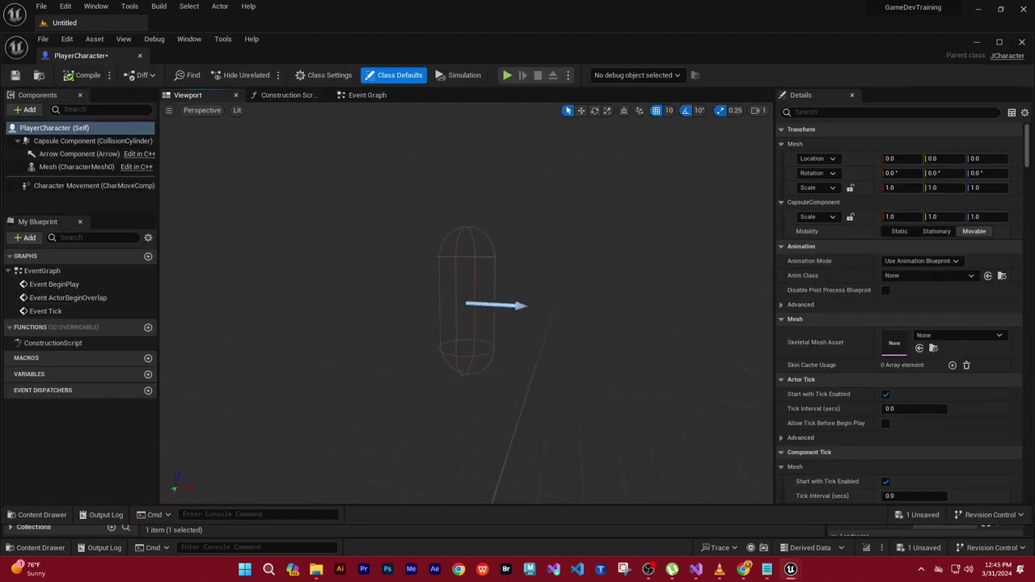
pyautogui.moveTo(614, 307); pyautogui.dragTo(543, 227)
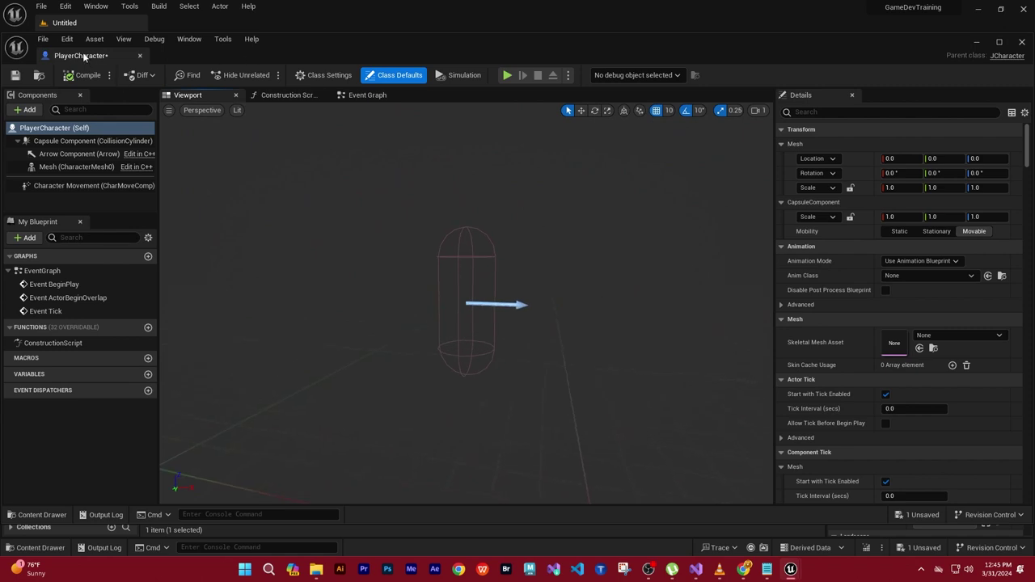
pyautogui.moveTo(83, 55); pyautogui.dragTo(186, 23)
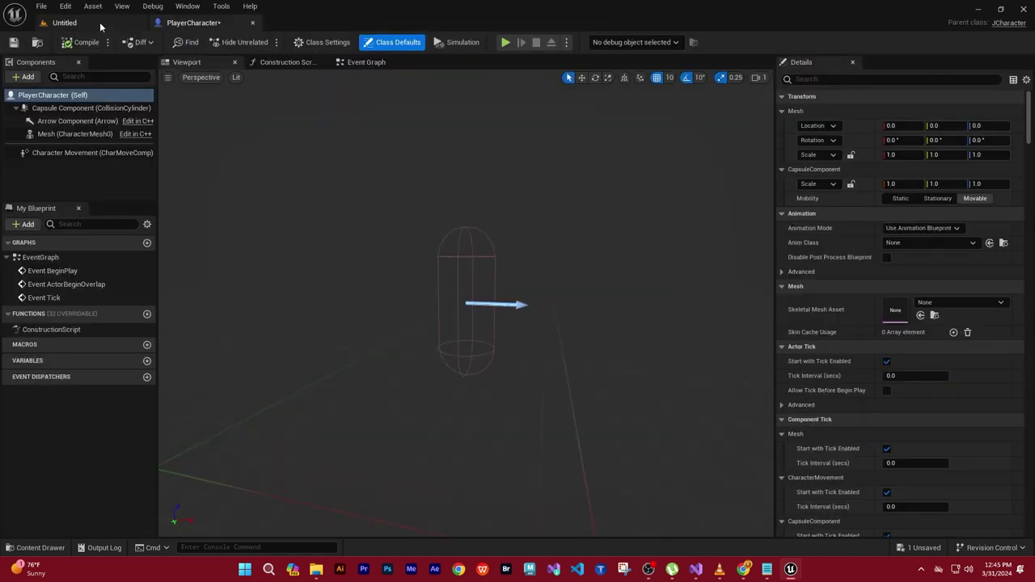
pyautogui.click(100, 27)
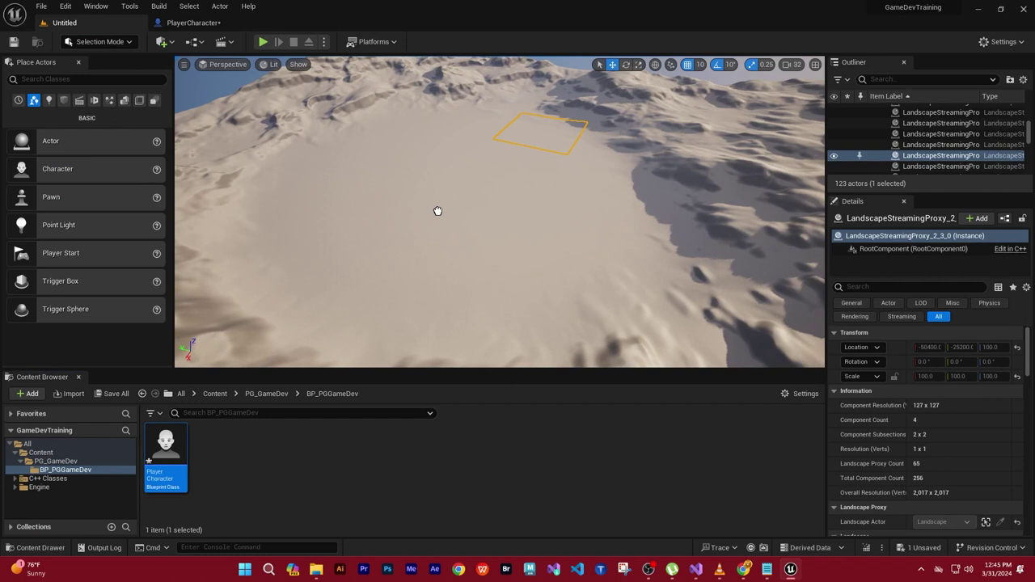
# Place a PlayerCharacter in the level at 14940, -5630, 88 and focus the view on it
pyautogui.moveTo(437, 211); pyautogui.dragTo(435, 209)
pyautogui.press('f')
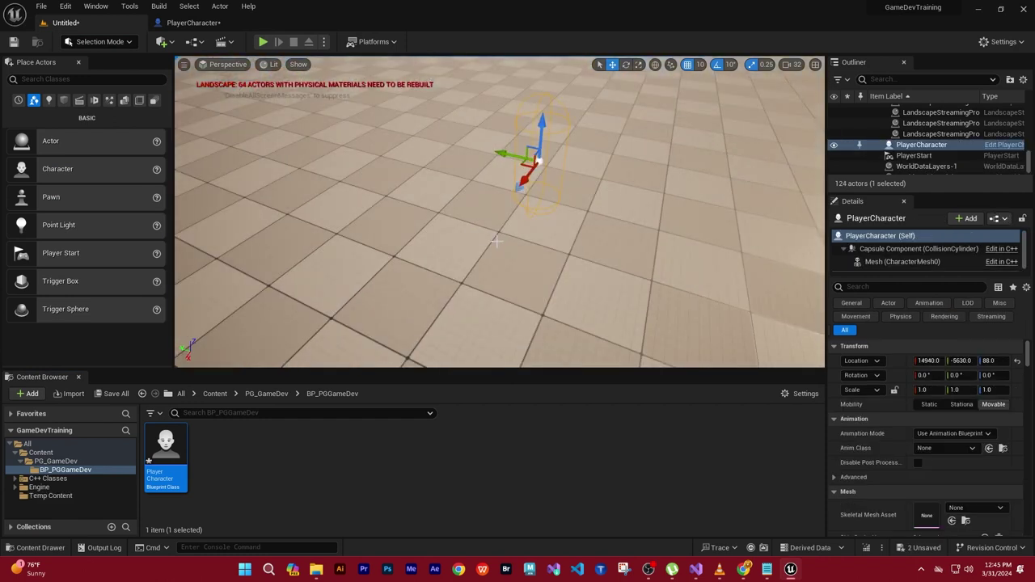
pyautogui.moveTo(499, 242); pyautogui.dragTo(550, 240, button='right')
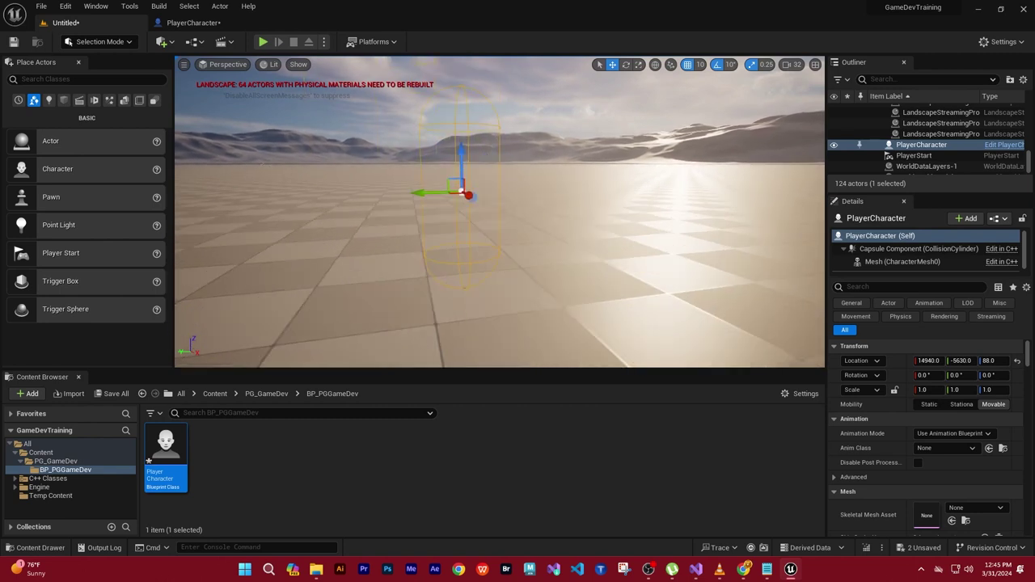
pyautogui.moveTo(606, 257); pyautogui.dragTo(606, 257, button='right')
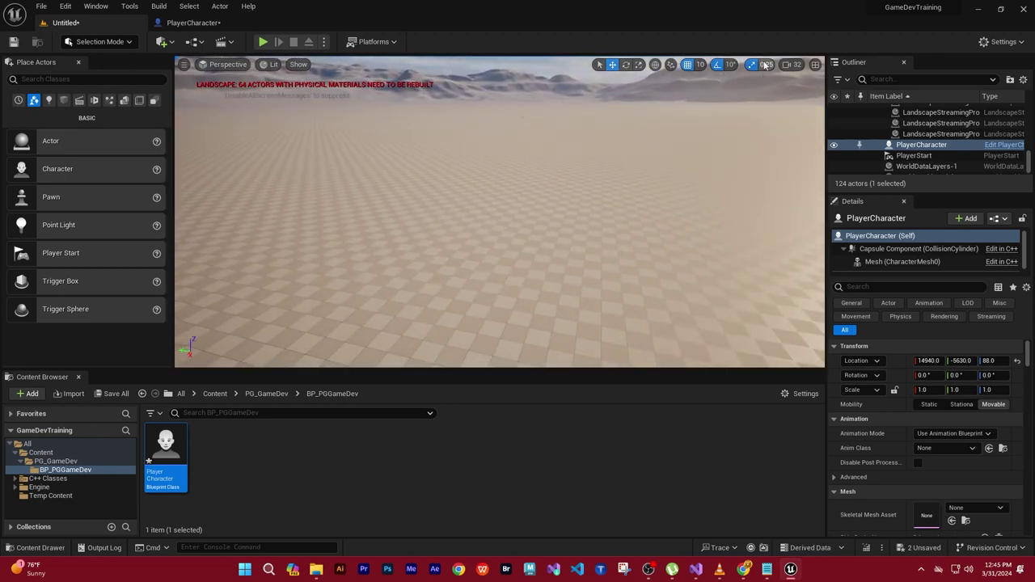
# Lower the viewport camera speed to 1
pyautogui.click(793, 64)
pyautogui.moveTo(848, 90); pyautogui.dragTo(819, 89)
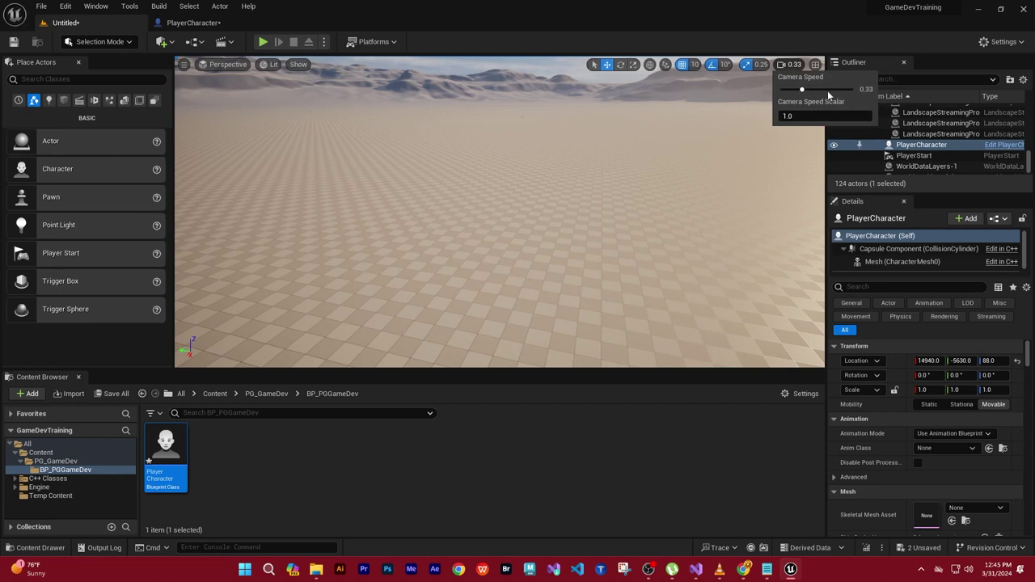
pyautogui.moveTo(823, 88)
pyautogui.mouseDown()
pyautogui.moveTo(802, 93)
pyautogui.moveTo(822, 89)
pyautogui.mouseUp()
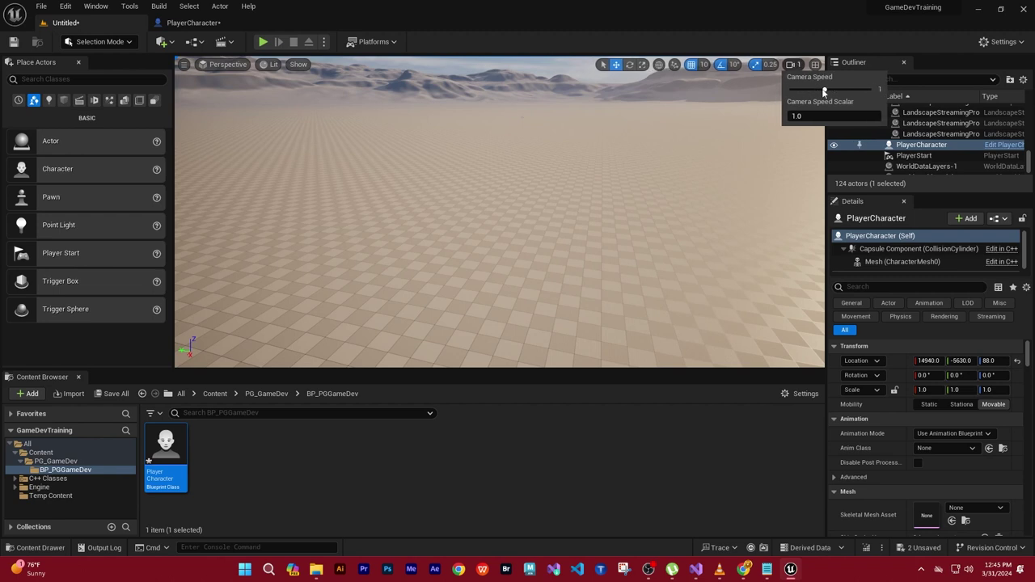
pyautogui.click(583, 193)
# Focus the view on a landscape section, then inspect the PlayerStart actor from the side
pyautogui.click(584, 193)
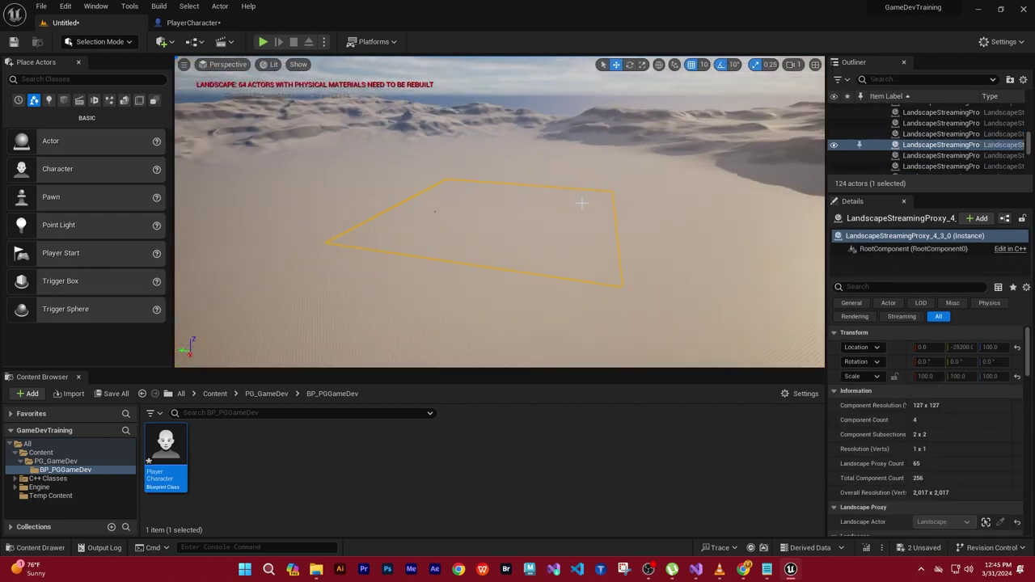
pyautogui.press('f')
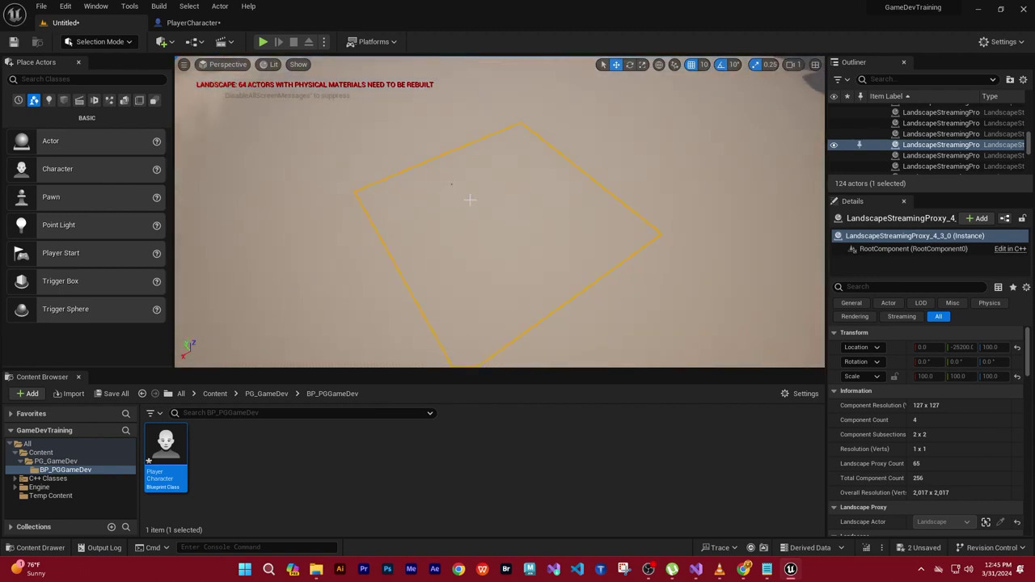
pyautogui.moveTo(1028, 147)
pyautogui.mouseDown()
pyautogui.moveTo(1029, 118)
pyautogui.moveTo(900, 174)
pyautogui.mouseUp()
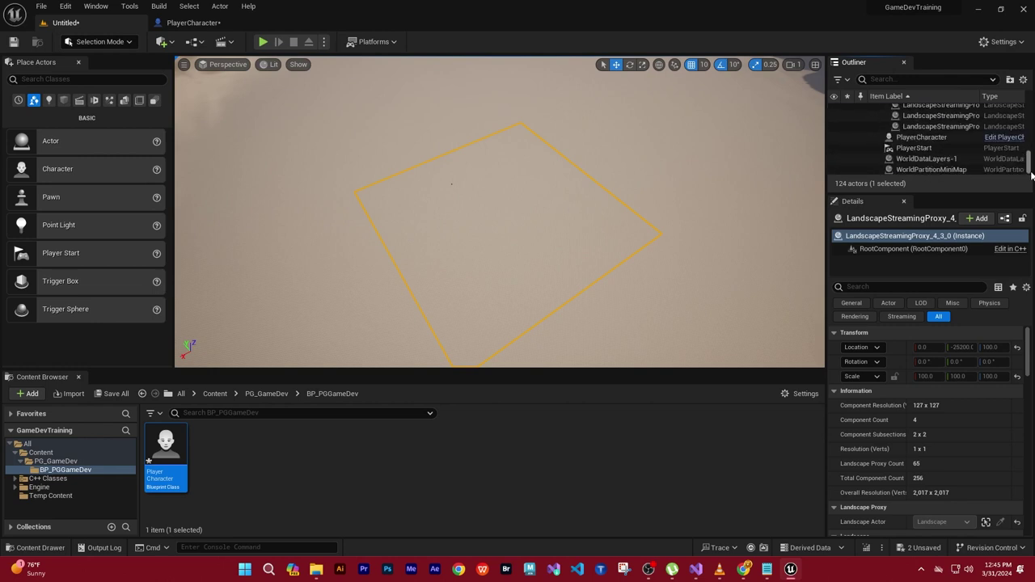
pyautogui.click(914, 149)
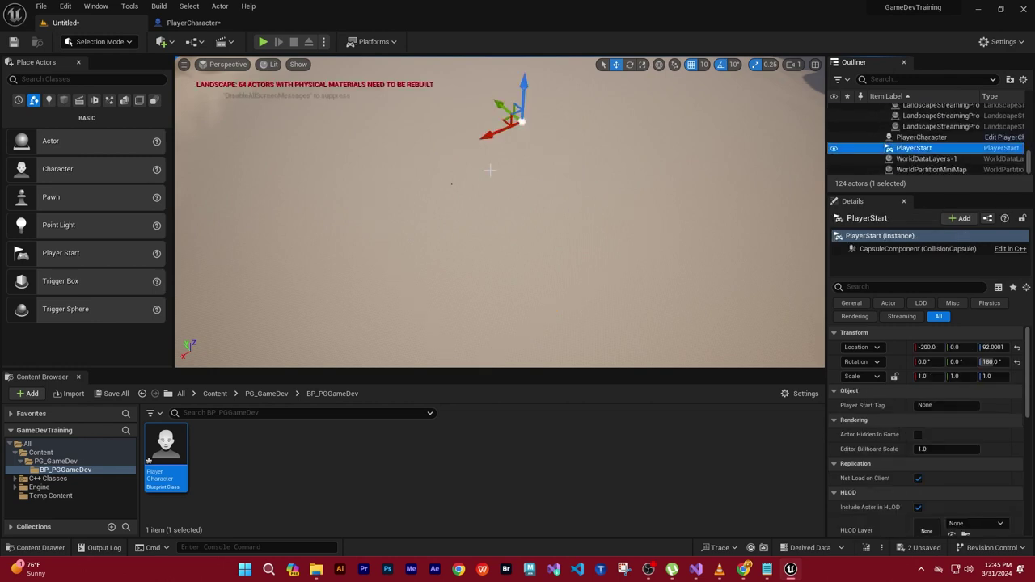
pyautogui.press('f')
pyautogui.keyDown('alt'); pyautogui.moveTo(492, 167); pyautogui.dragTo(492, 105); pyautogui.keyUp('alt')
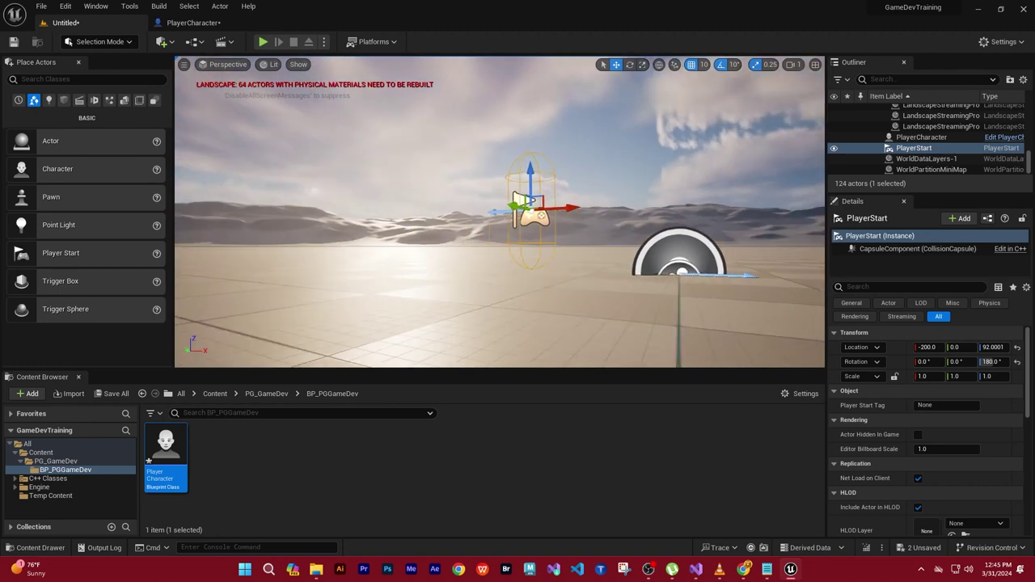
pyautogui.moveTo(533, 283); pyautogui.dragTo(534, 283, button='right')
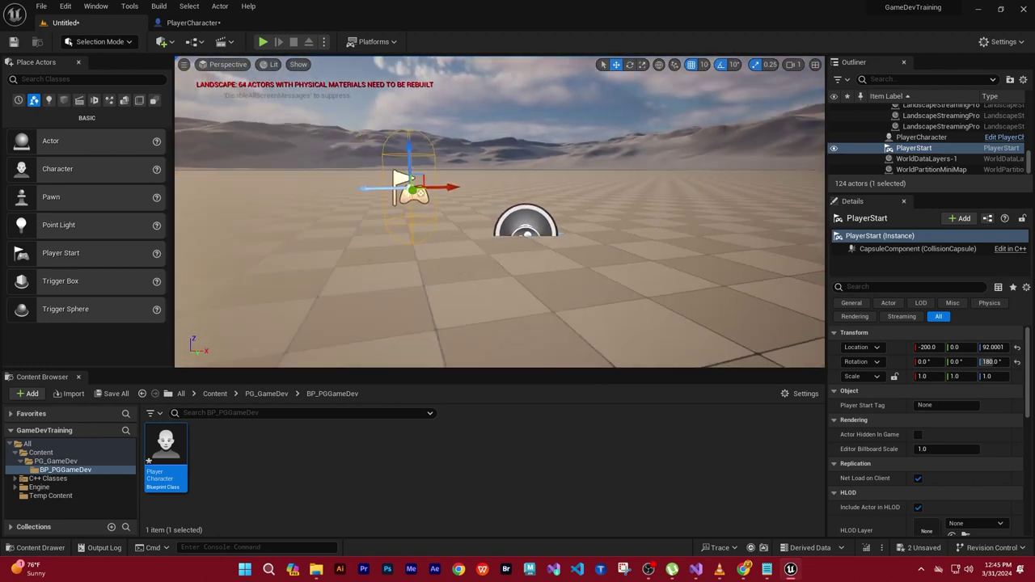
pyautogui.moveTo(521, 234)
pyautogui.mouseDown(button='right')
pyautogui.moveTo(517, 332)
pyautogui.moveTo(498, 275)
pyautogui.mouseUp(button='right')
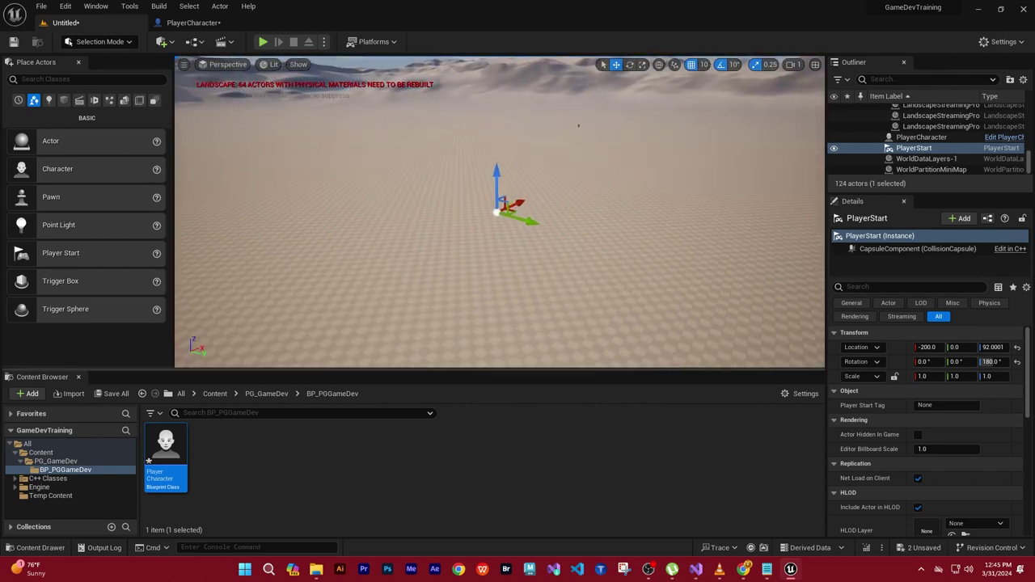
pyautogui.moveTo(552, 180); pyautogui.dragTo(552, 179, button='right')
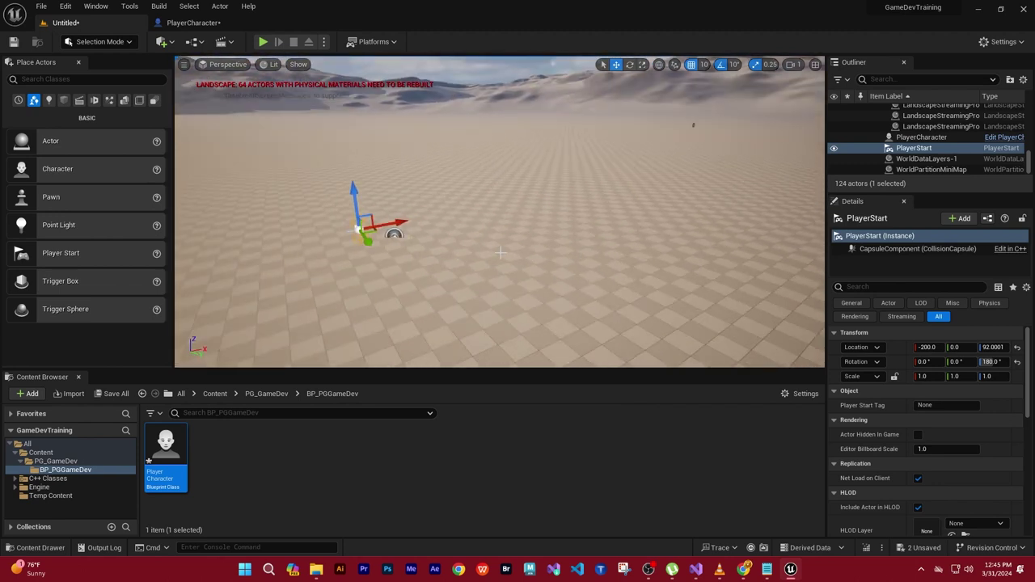
# Select the placed PlayerCharacter, focus on it and orbit around it
pyautogui.click(905, 138)
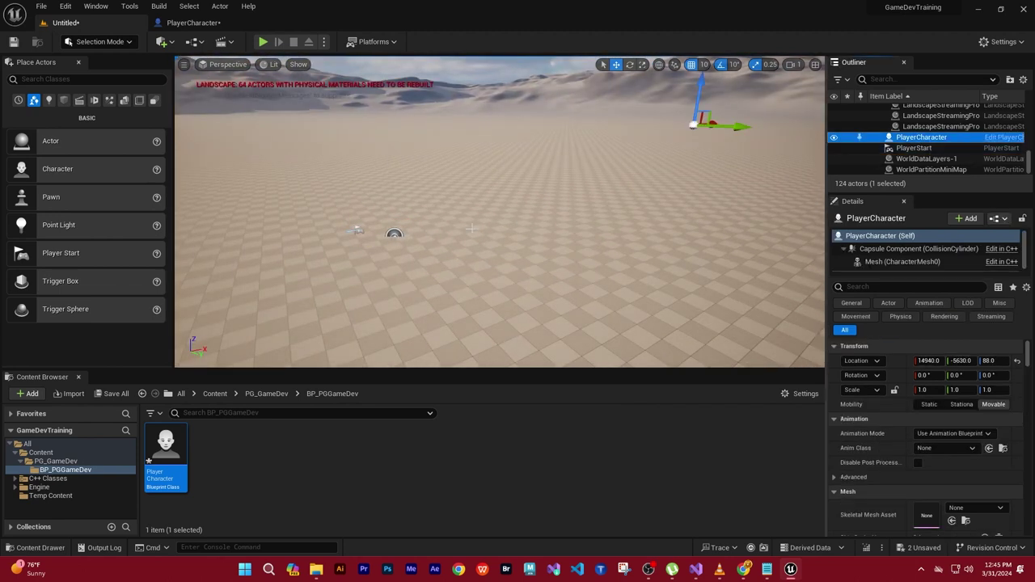
pyautogui.press('f')
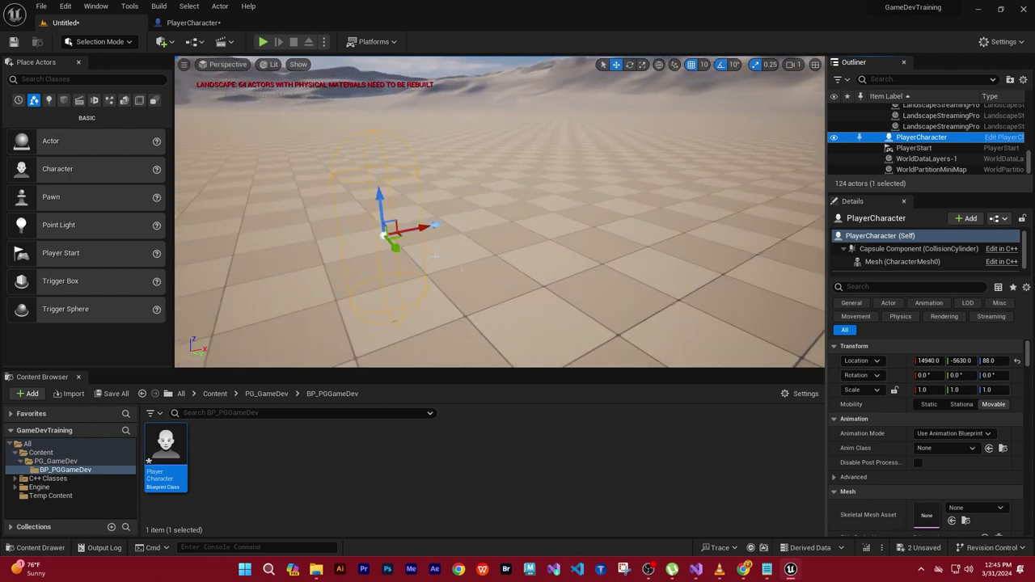
pyautogui.moveTo(414, 252); pyautogui.dragTo(414, 252, button='right')
pyautogui.moveTo(786, 305); pyautogui.dragTo(787, 306, button='right')
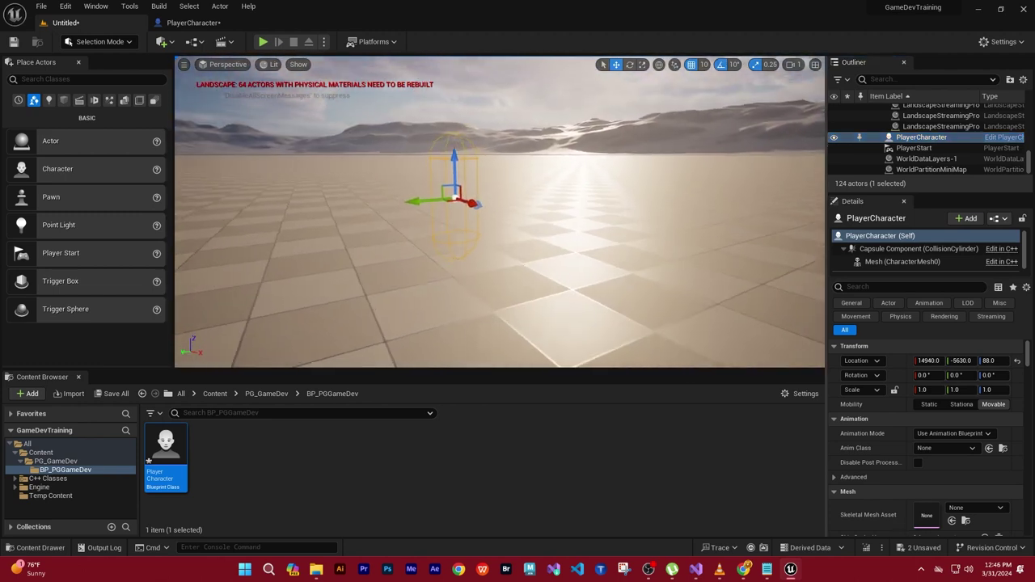
# Search the Details panel for 'auto po' and set Auto Possess Player to Player 0
pyautogui.click(867, 286)
pyautogui.write('auto')
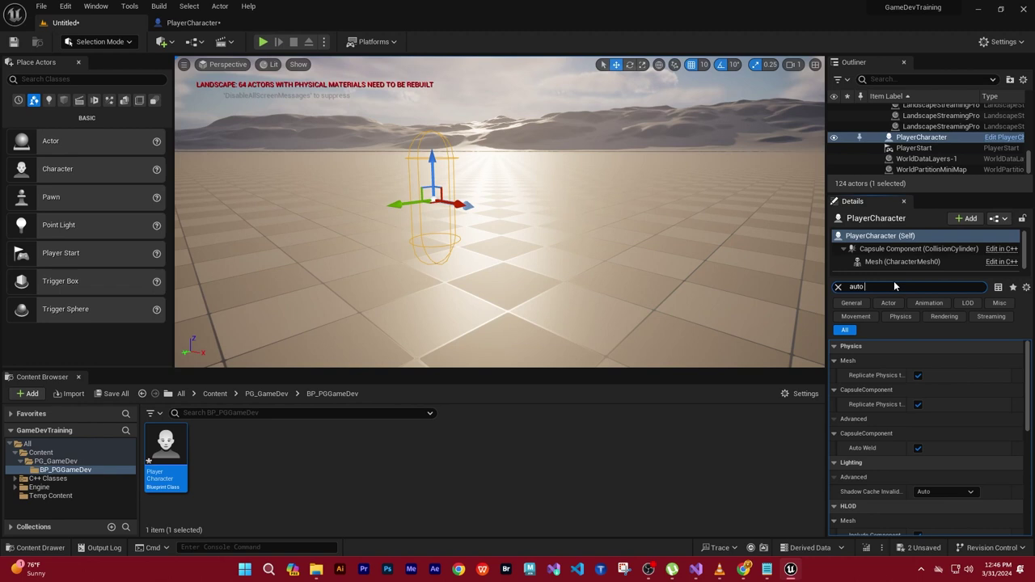
pyautogui.write(' po')
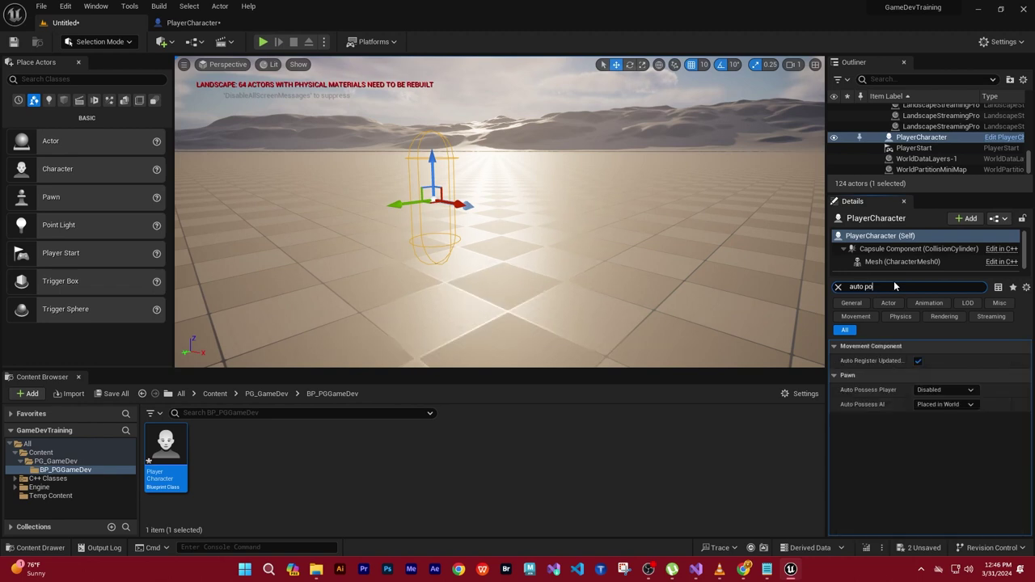
pyautogui.click(966, 390)
pyautogui.click(944, 411)
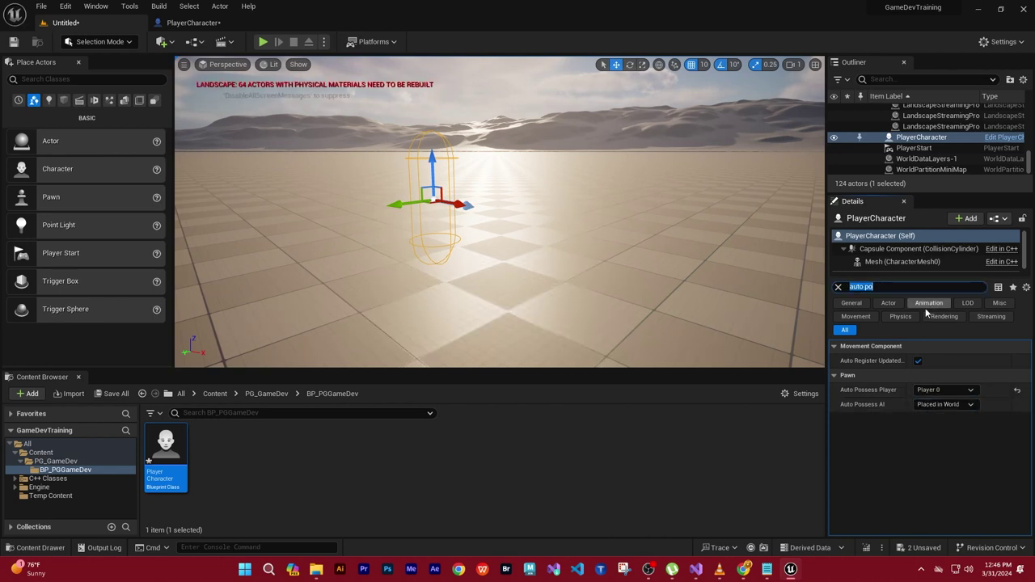
pyautogui.click(900, 464)
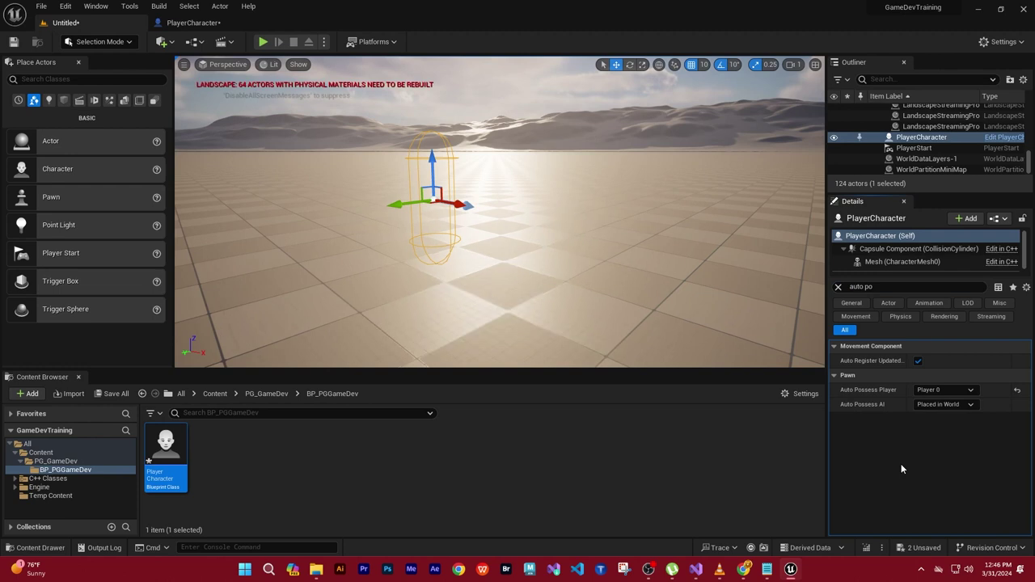
pyautogui.click(766, 569)
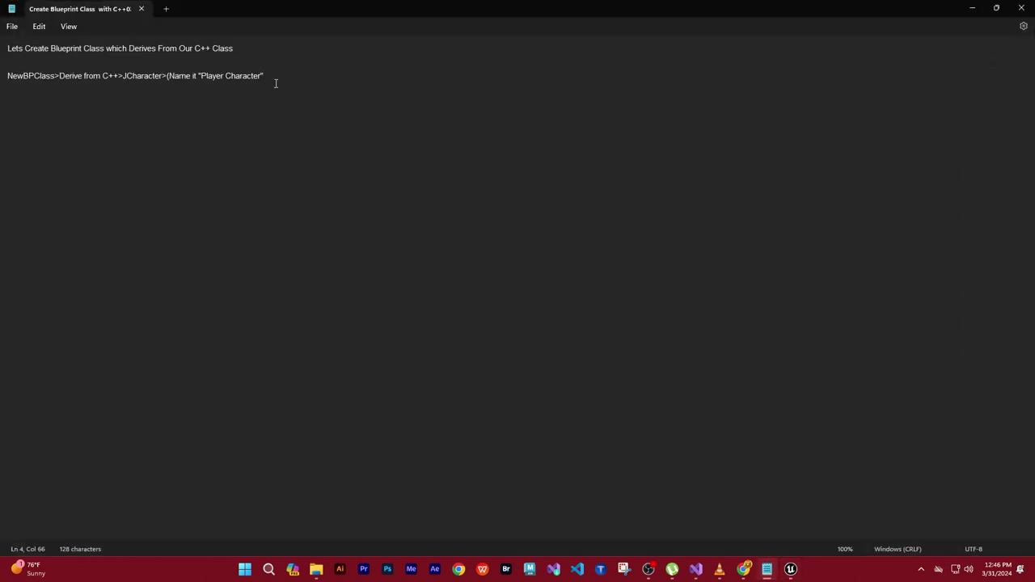
# Add a new notes line reading 'BP_PlayerCharacter>Auto Posses>Player 0'
pyautogui.press('Return')
pyautogui.write('BP_Player')
pyautogui.write('Character')
pyautogui.write('>')
pyautogui.write('Auto Posses')
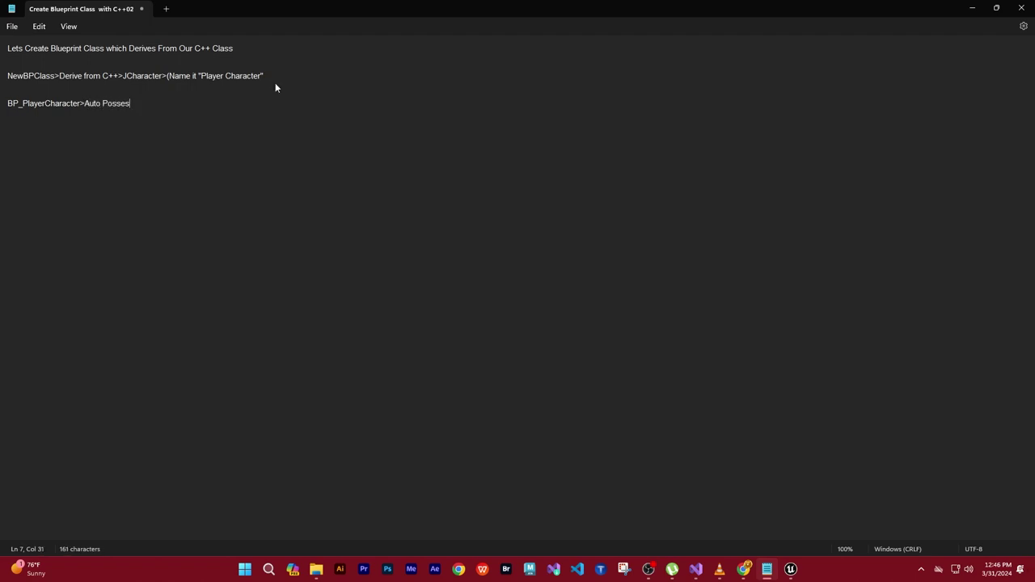
pyautogui.write('>Player')
pyautogui.write(' 0')
# Save the Notepad notes and return to the level editor's view of the character
pyautogui.click(11, 27)
pyautogui.click(21, 97)
pyautogui.click(972, 8)
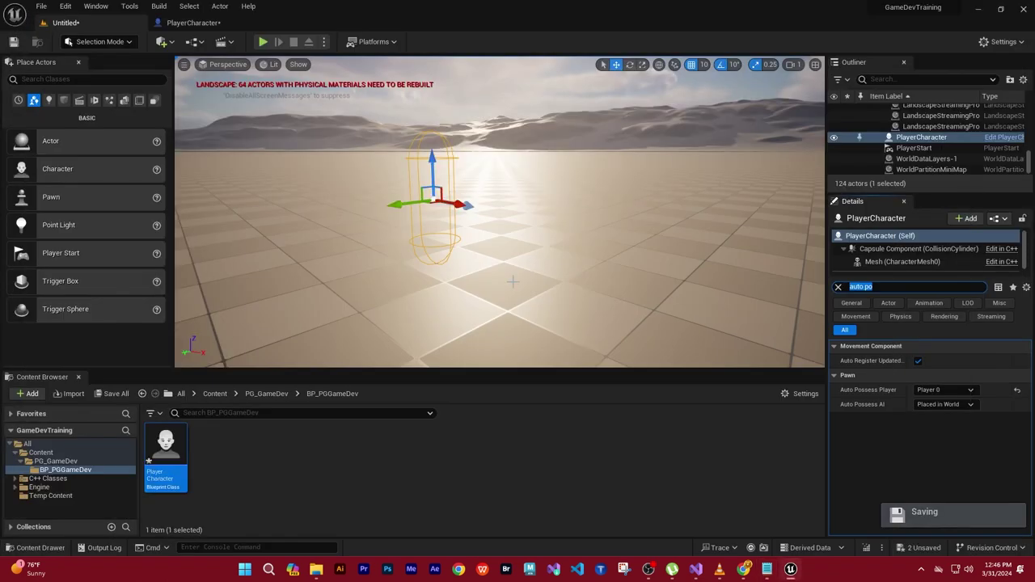
pyautogui.moveTo(578, 250); pyautogui.dragTo(485, 243, button='right')
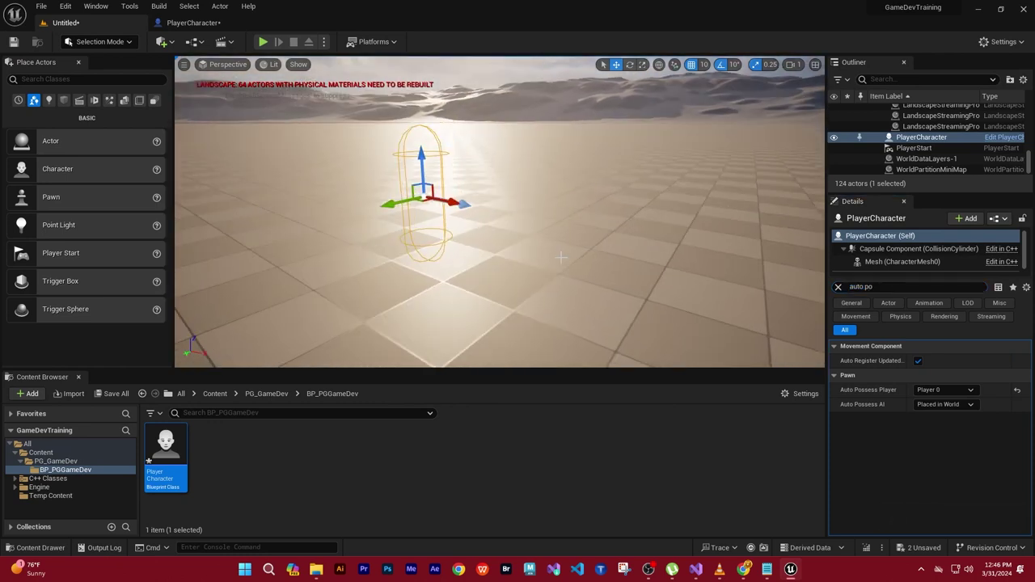
pyautogui.moveTo(579, 251); pyautogui.dragTo(485, 243, button='right')
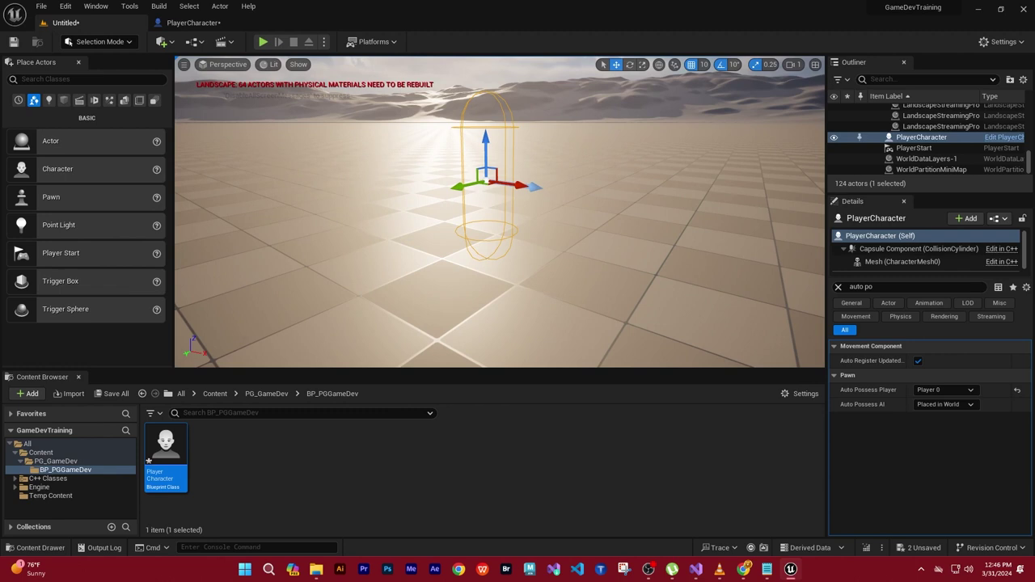
pyautogui.moveTo(615, 226); pyautogui.dragTo(670, 224, button='right')
# Delete the PlayerStart actor from the level and refocus on the PlayerCharacter
pyautogui.click(913, 158)
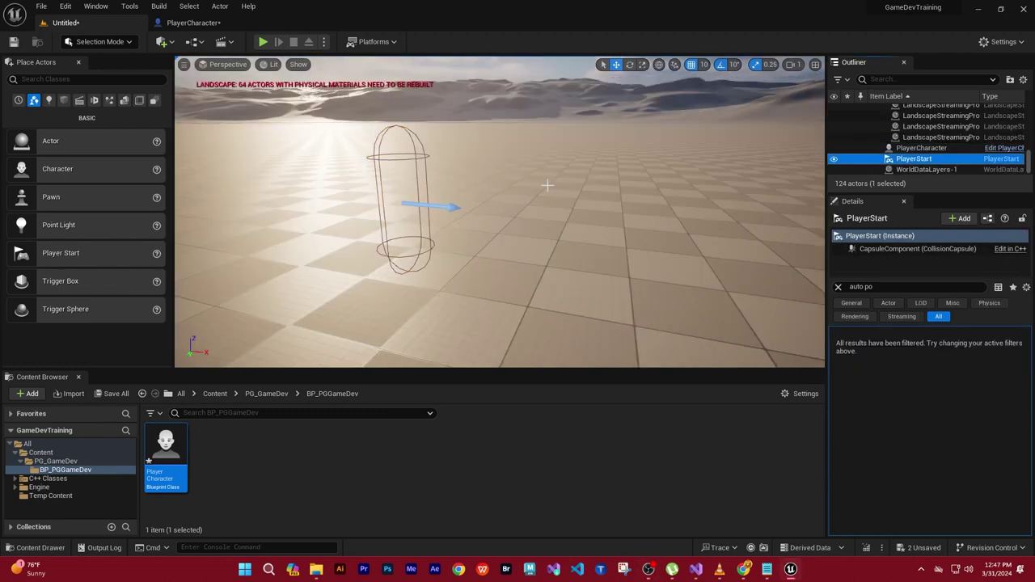
pyautogui.press('f')
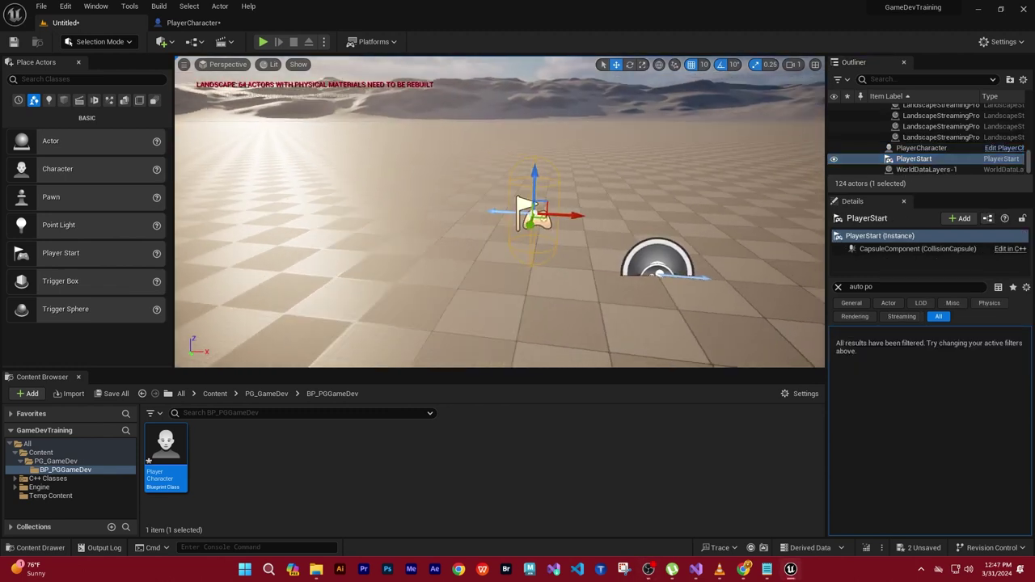
pyautogui.press('Delete')
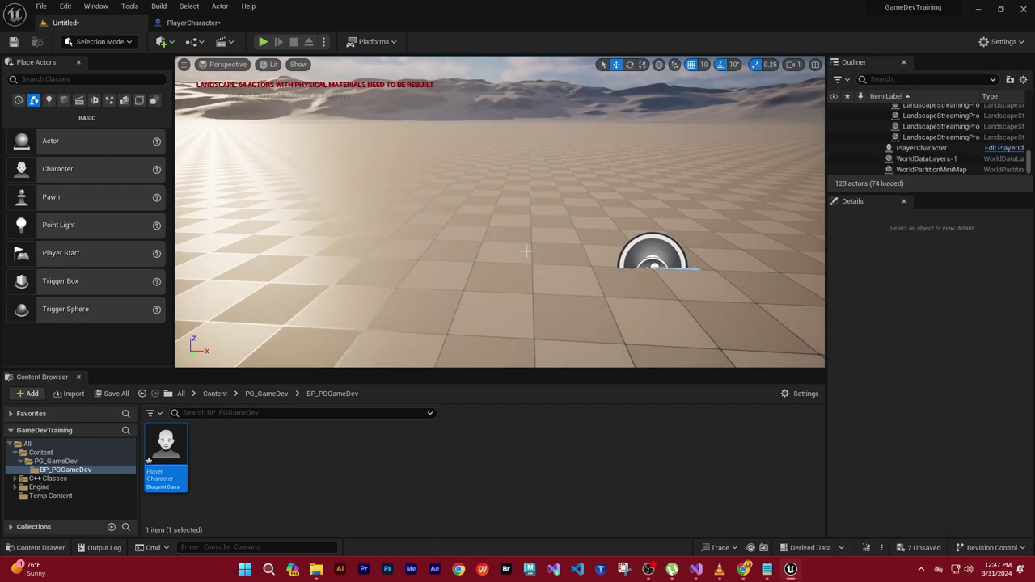
pyautogui.moveTo(525, 251); pyautogui.dragTo(520, 267, button='right')
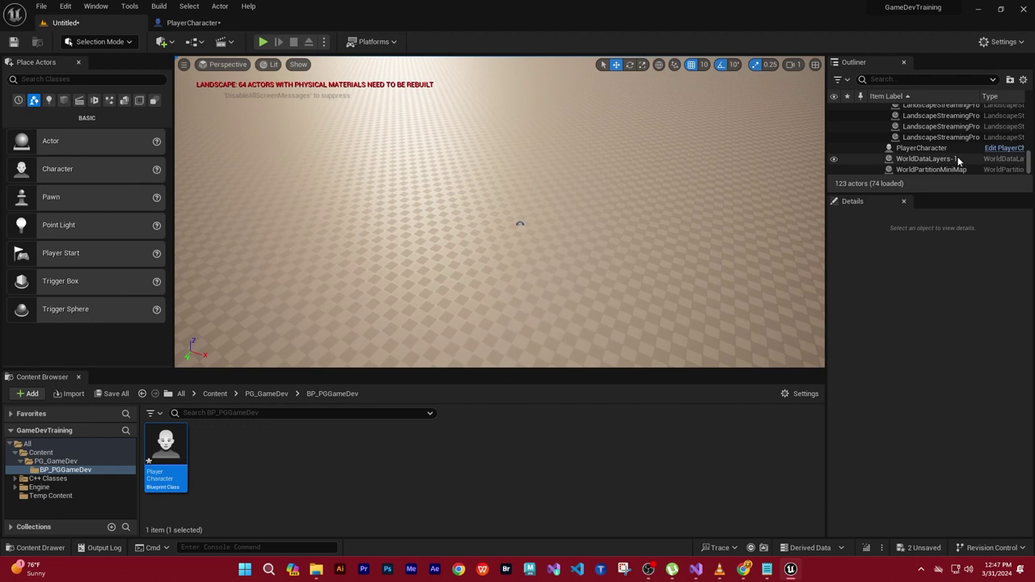
pyautogui.doubleClick(921, 148)
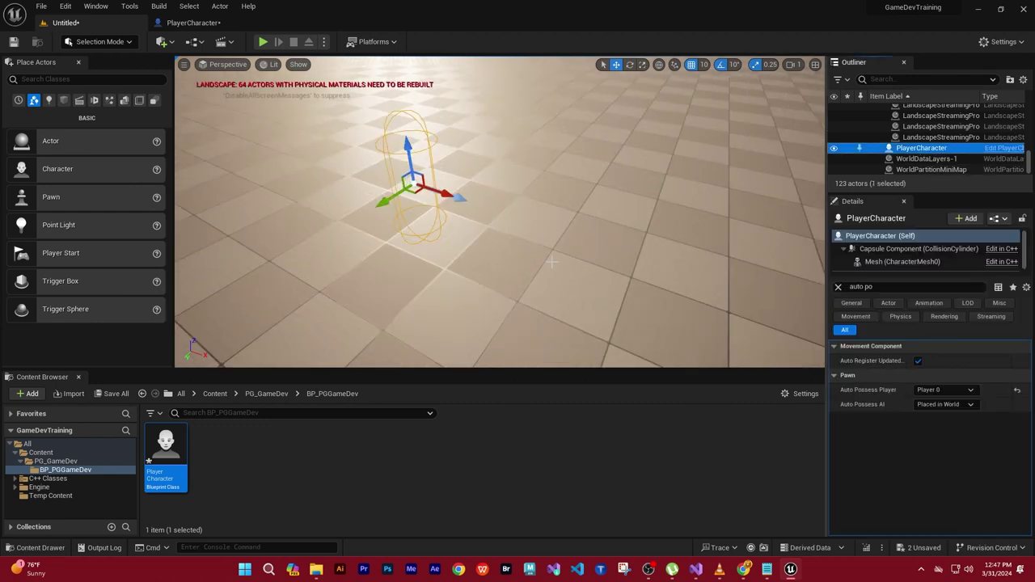
pyautogui.moveTo(552, 260); pyautogui.dragTo(550, 234, button='right')
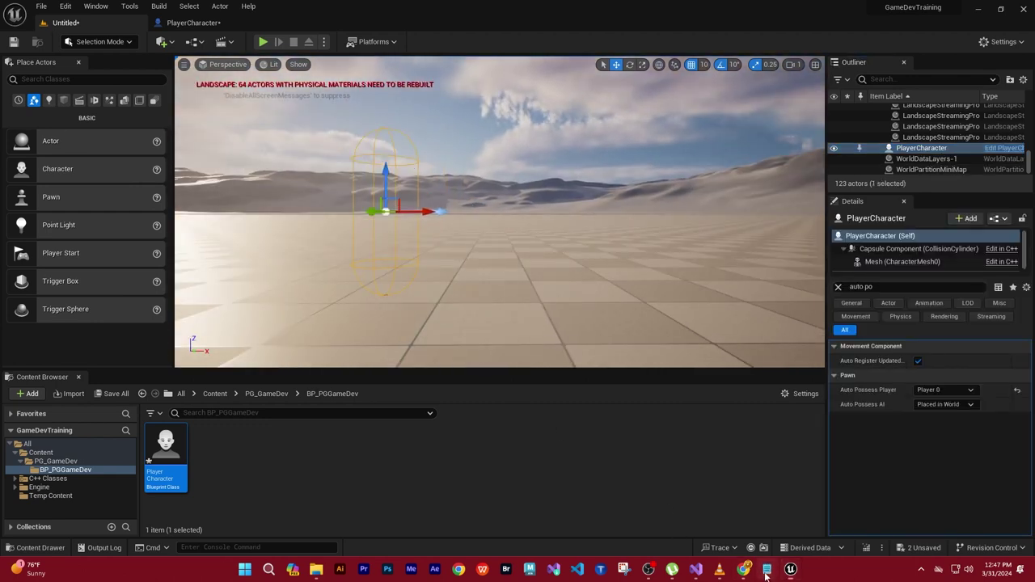
pyautogui.click(766, 574)
# Add the line 'Delete PlayerStart' to the notes and save them
pyautogui.press('Return')
pyautogui.press('Return')
pyautogui.press('Return')
pyautogui.write('D')
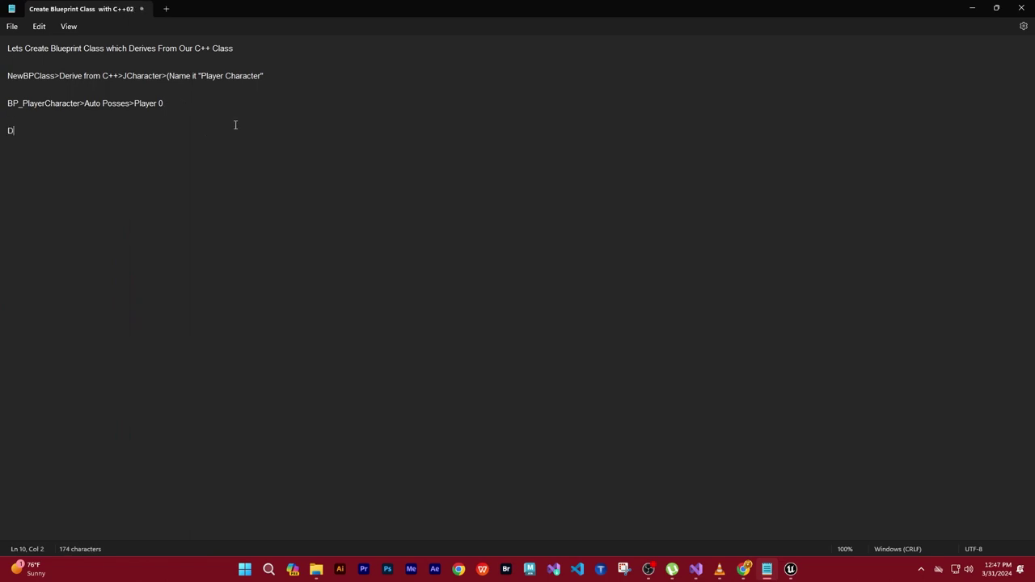
pyautogui.write('Play')
pyautogui.write('rt')
pyautogui.press('BackSpace')
pyautogui.press('BackSpace')
pyautogui.write('rt')
pyautogui.click(13, 26)
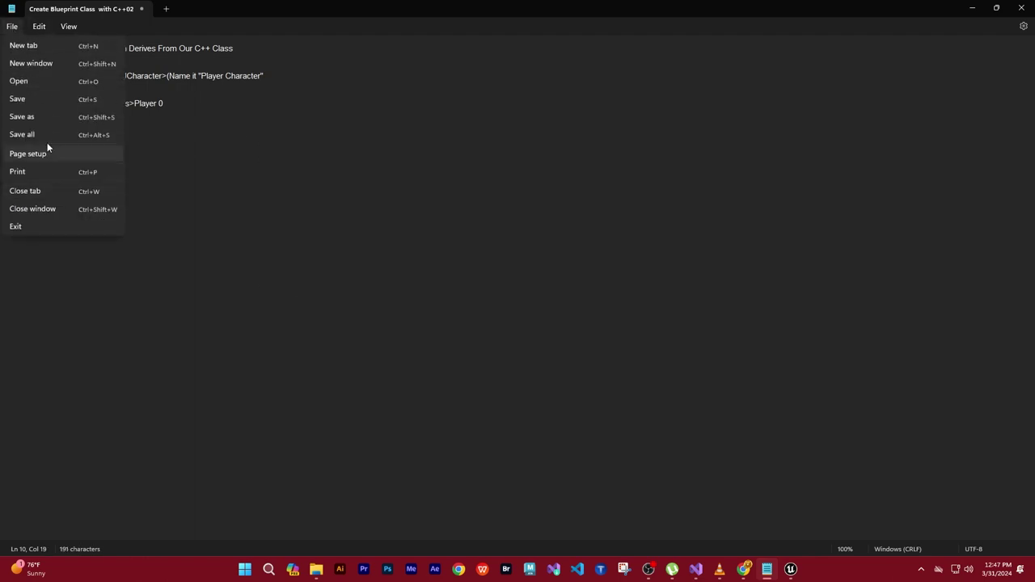
pyautogui.click(28, 100)
pyautogui.click(972, 8)
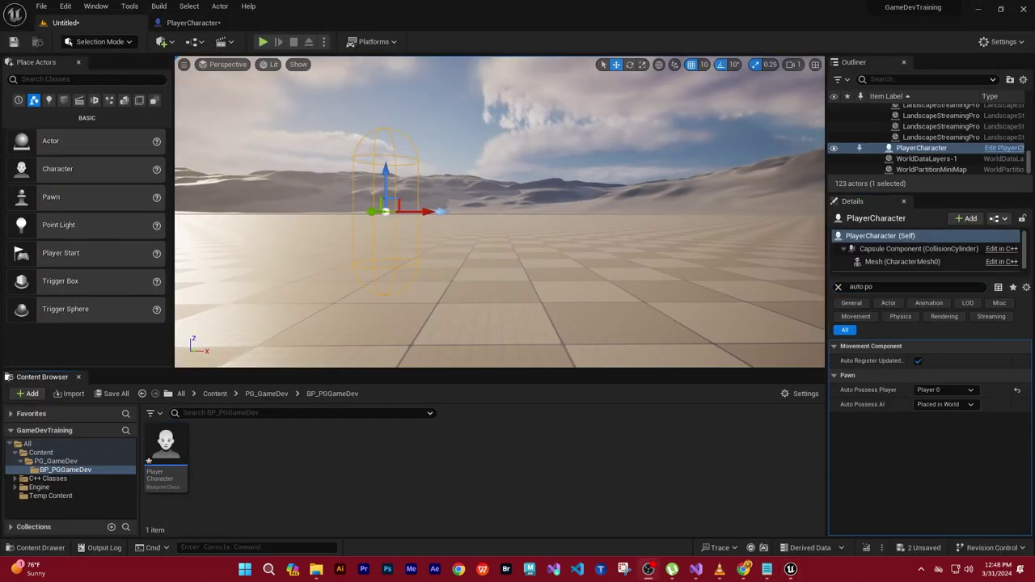
pyautogui.click(766, 569)
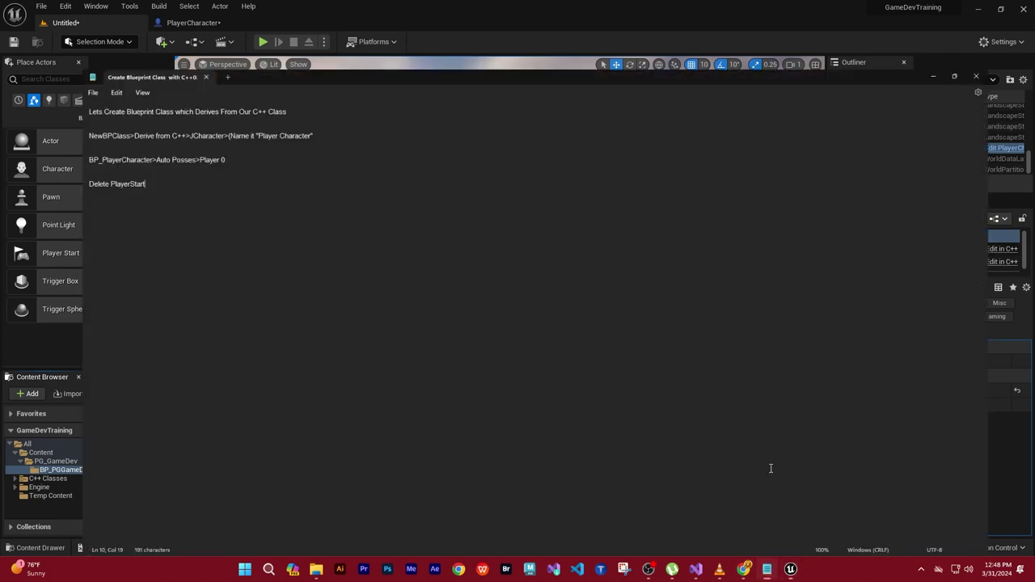
# Add the line 'Save Your Level naming "test Level"' and save the notes
pyautogui.press('Return')
pyautogui.press('Return')
pyautogui.press('Return')
pyautogui.press('Return')
pyautogui.write('Save Your Level')
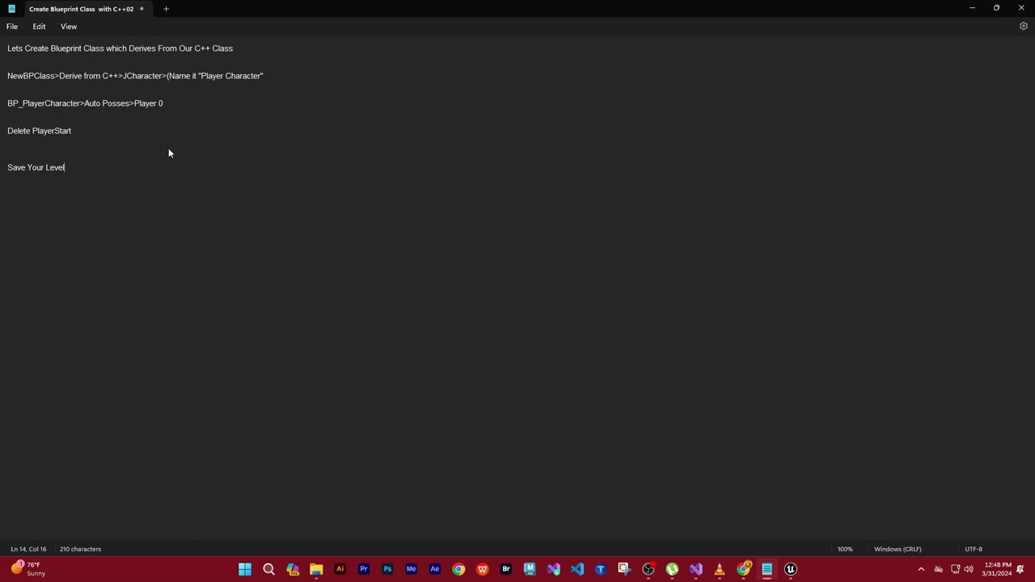
pyautogui.write(' naming test Level')
pyautogui.write('"')
pyautogui.press('Right')
pyautogui.press('Right')
pyautogui.press('Right')
pyautogui.write('"')
pyautogui.click(11, 27)
pyautogui.click(20, 100)
# Navigate the Content Browser into the PG_GameDev folder
pyautogui.click(973, 8)
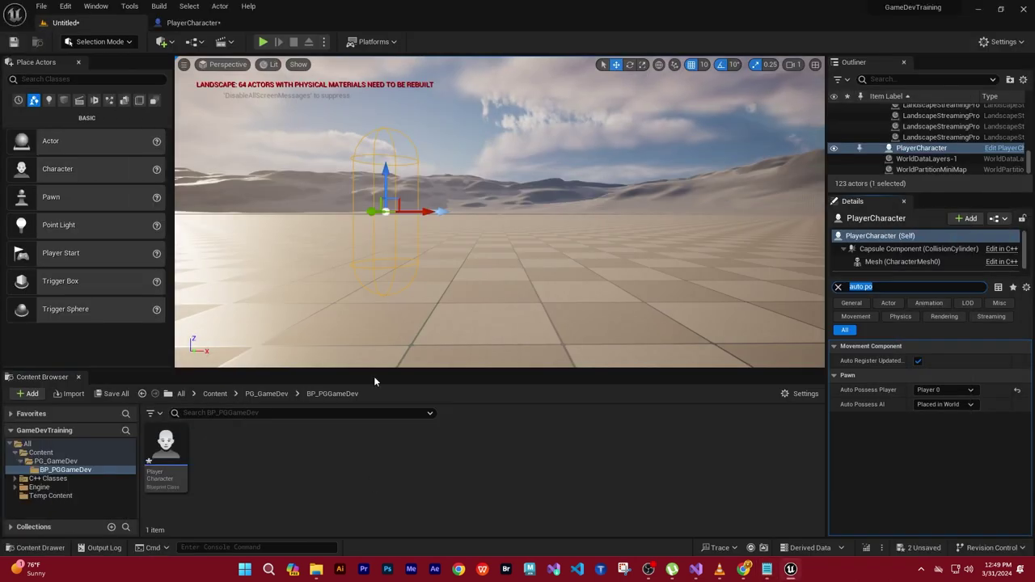
pyautogui.keyDown('alt'); pyautogui.moveTo(380, 339); pyautogui.dragTo(404, 308); pyautogui.keyUp('alt')
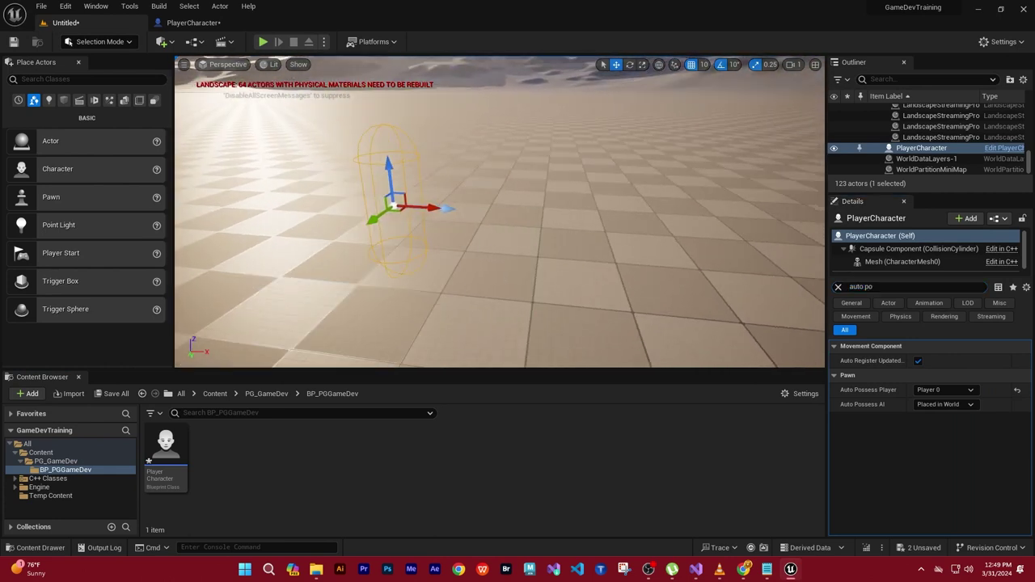
pyautogui.click(49, 452)
pyautogui.doubleClick(166, 444)
# Create a new folder named Maps in PG_GameDev and open it
pyautogui.rightClick(254, 490)
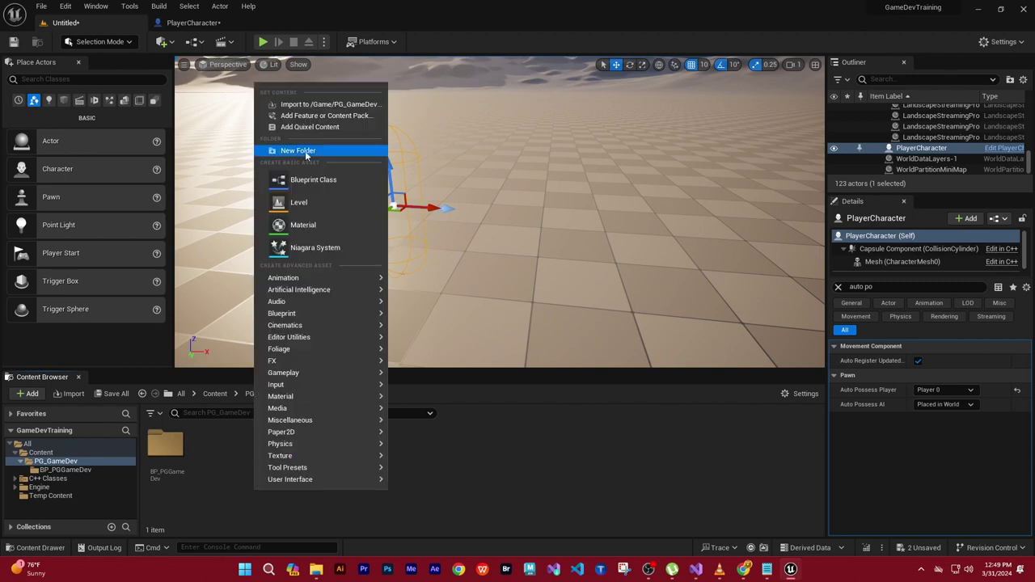
pyautogui.click(295, 154)
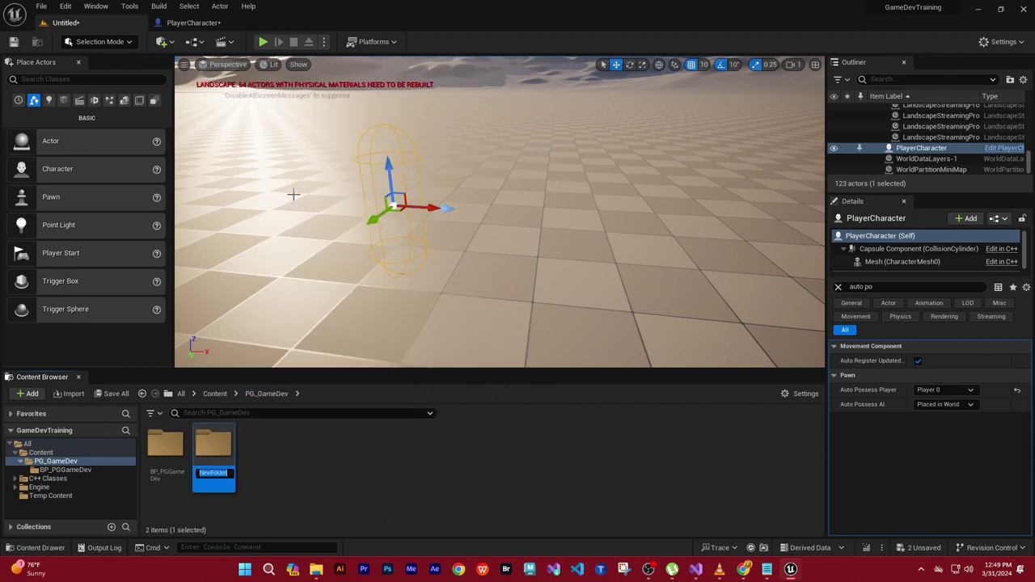
pyautogui.write('Map')
pyautogui.write('s')
pyautogui.press('Return')
pyautogui.doubleClick(216, 445)
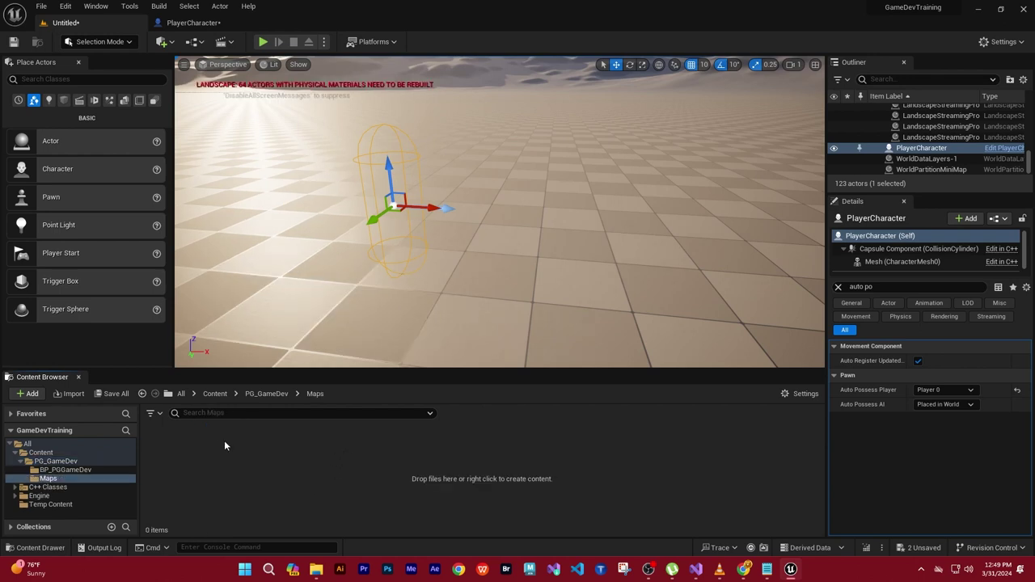
pyautogui.click(42, 7)
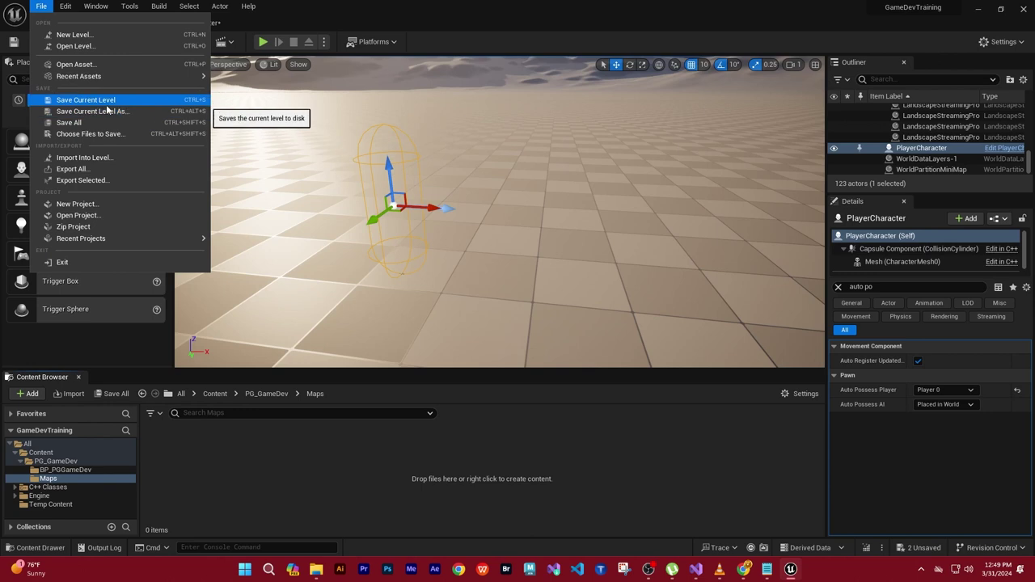
# Use Save All to save the Untitled level as TestLevel in PG_GameDev/Maps
pyautogui.click(73, 122)
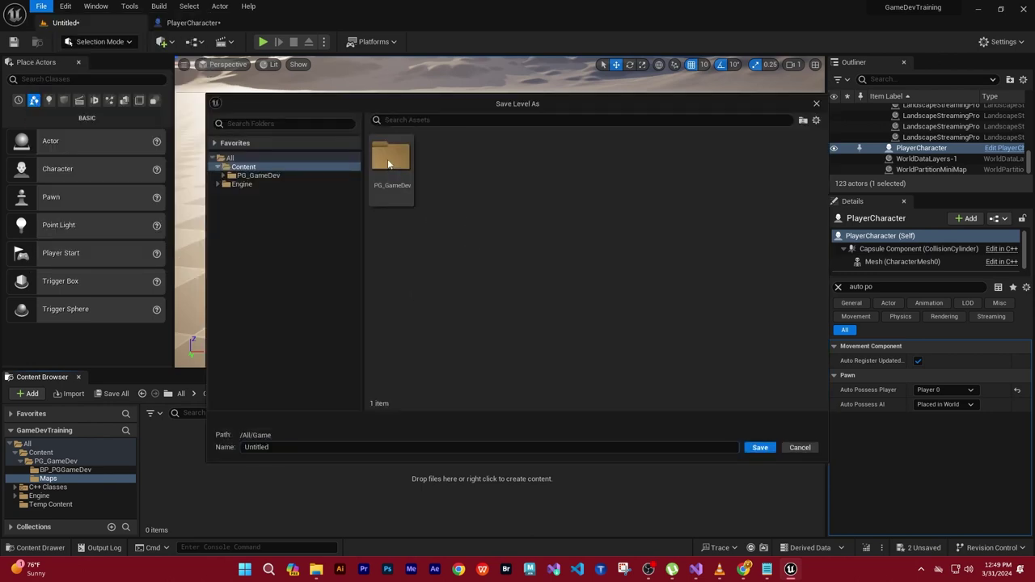
pyautogui.doubleClick(387, 158)
pyautogui.doubleClick(446, 166)
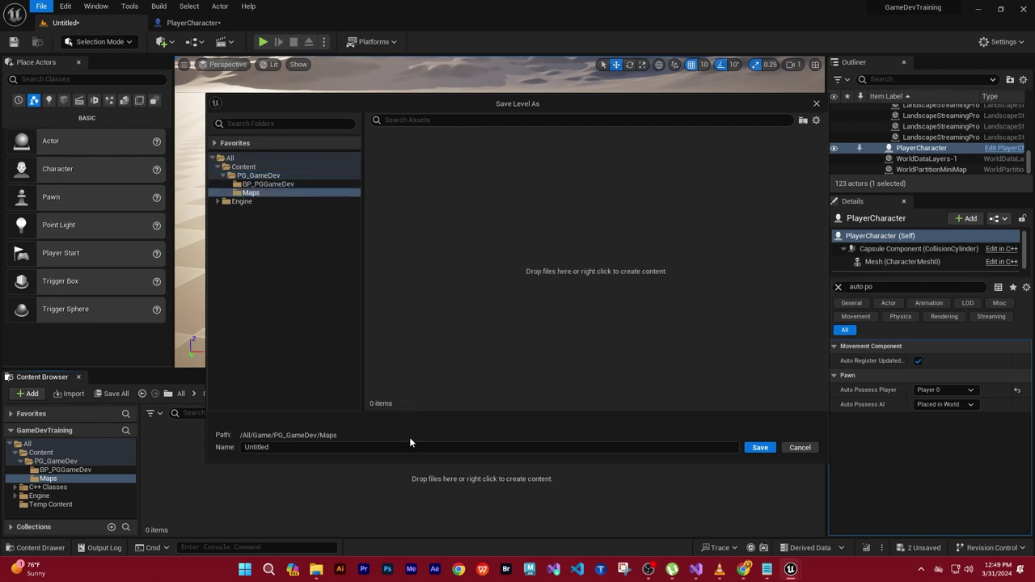
pyautogui.moveTo(268, 447); pyautogui.dragTo(185, 454)
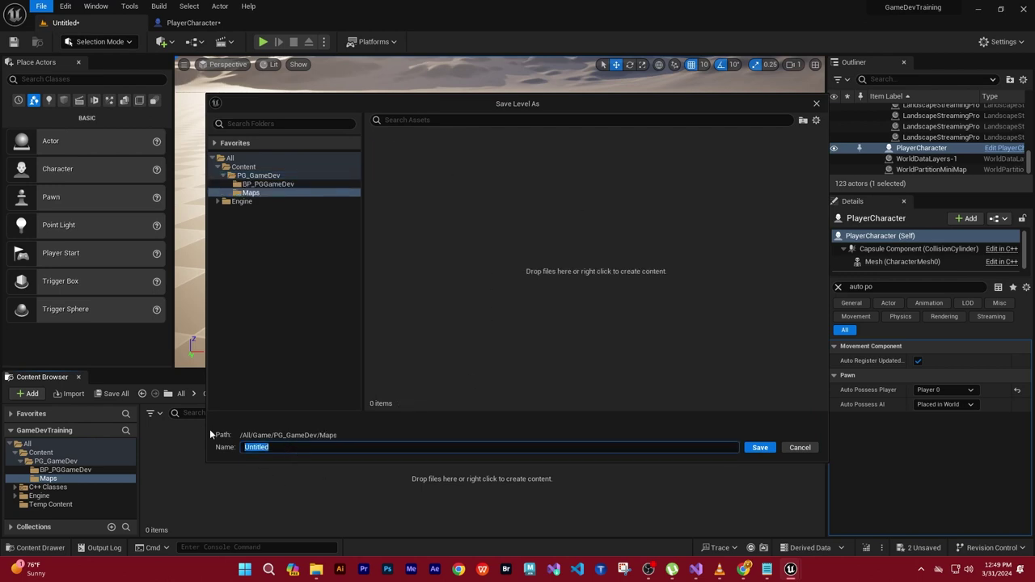
pyautogui.write('TestLevel')
pyautogui.click(760, 447)
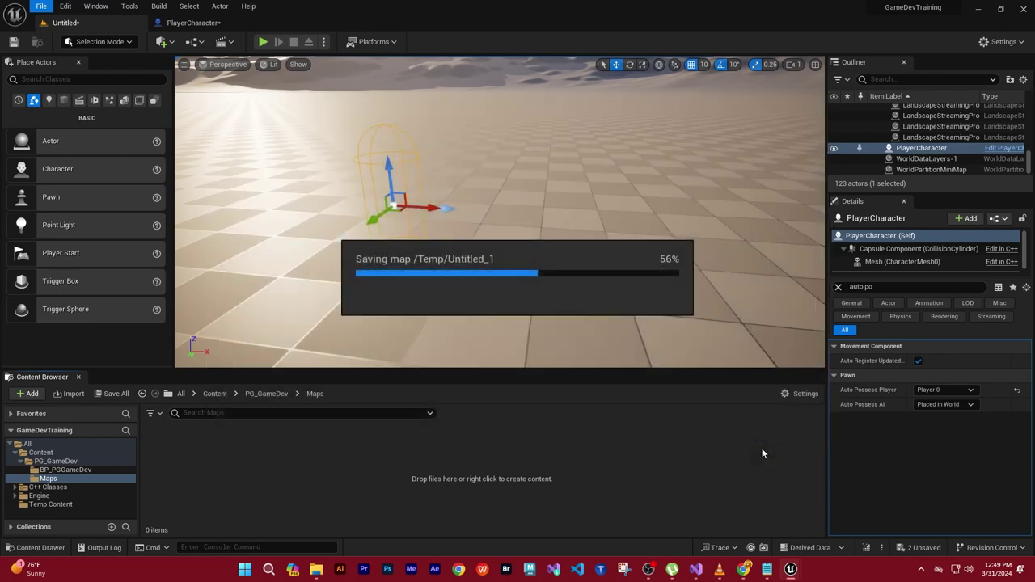
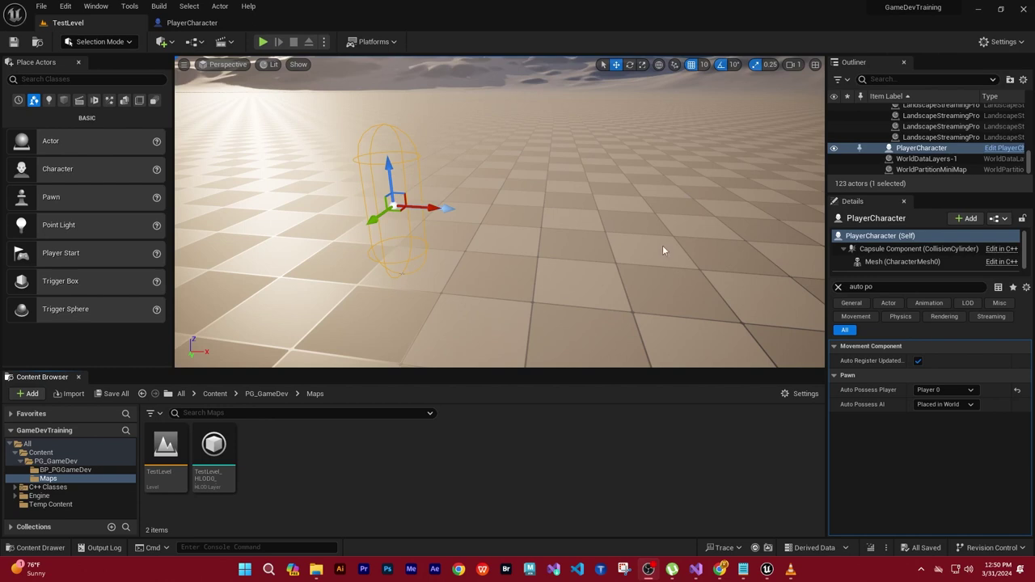
# Close the old blueprint-class notes and search Start for 'note' to find Notepad
pyautogui.click(743, 569)
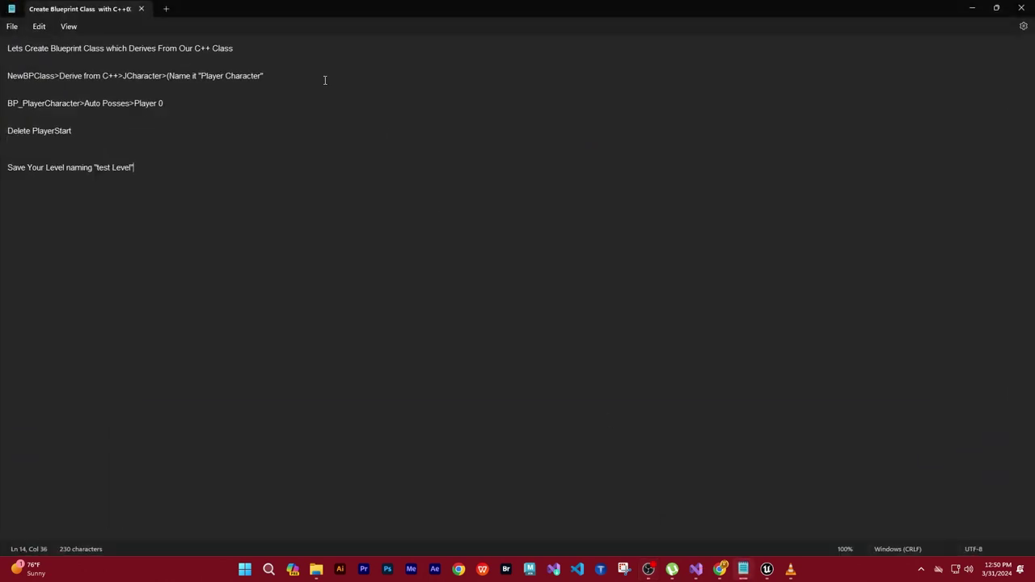
pyautogui.click(140, 9)
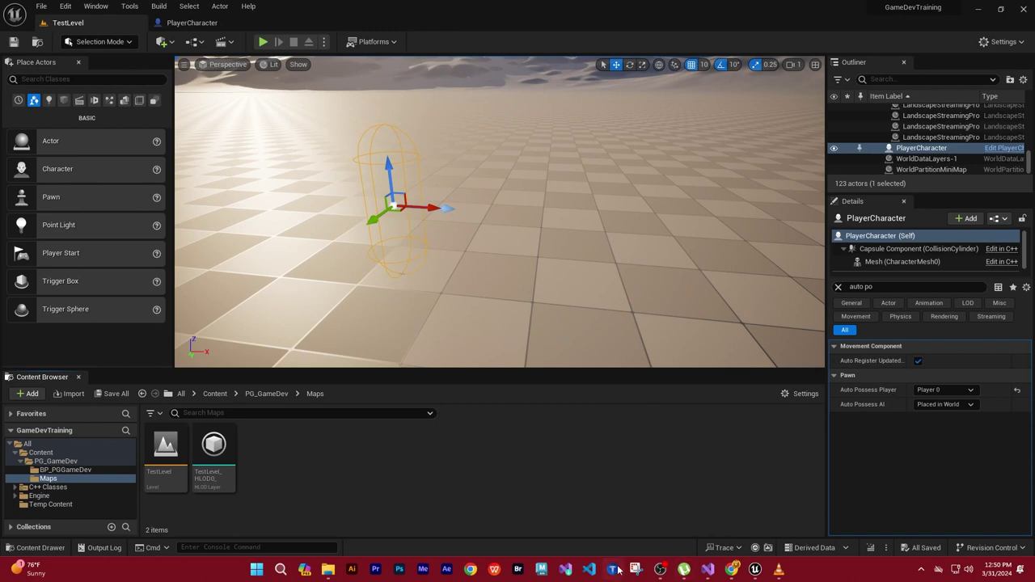
pyautogui.press('super')
pyautogui.write('note')
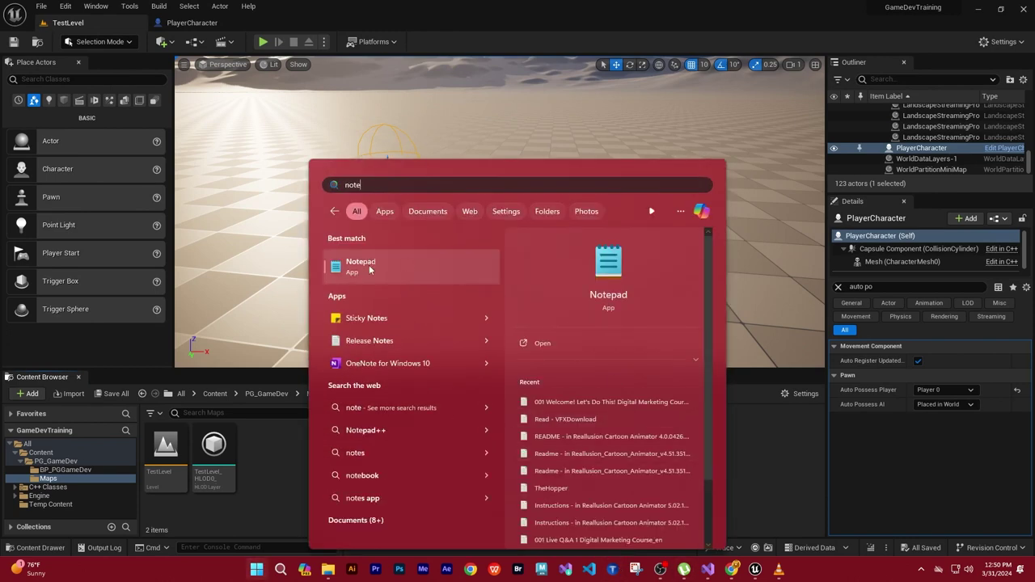
# Start a new Notepad note with the heading 'Adding Third Person Camera'
pyautogui.click(370, 267)
pyautogui.write('Adding')
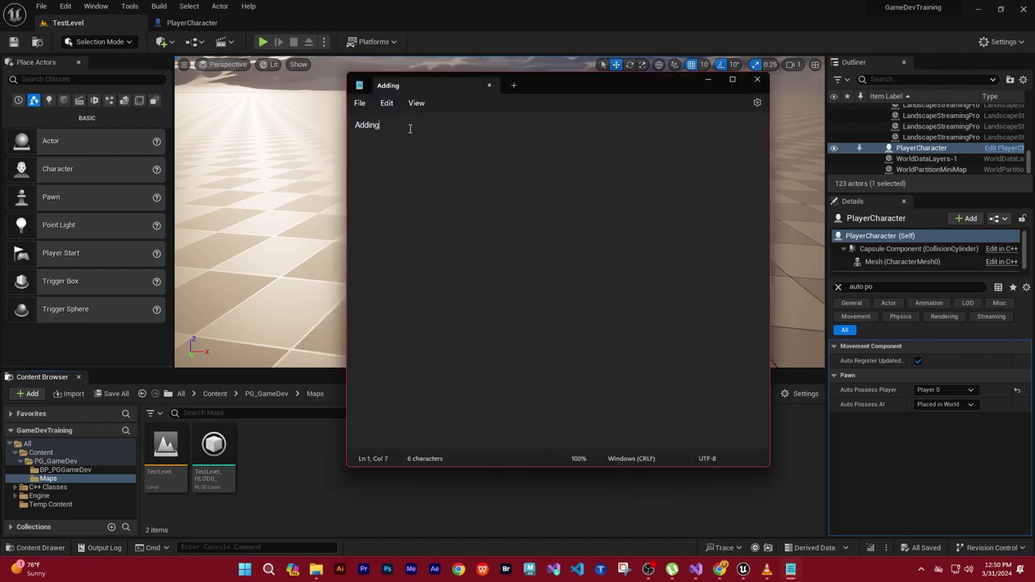
pyautogui.write(' Third')
pyautogui.write('on Camera')
pyautogui.press('Return')
pyautogui.press('Return')
# Save the note as 'Adding Third Person Camera03' and minimize Notepad
pyautogui.click(359, 103)
pyautogui.click(371, 175)
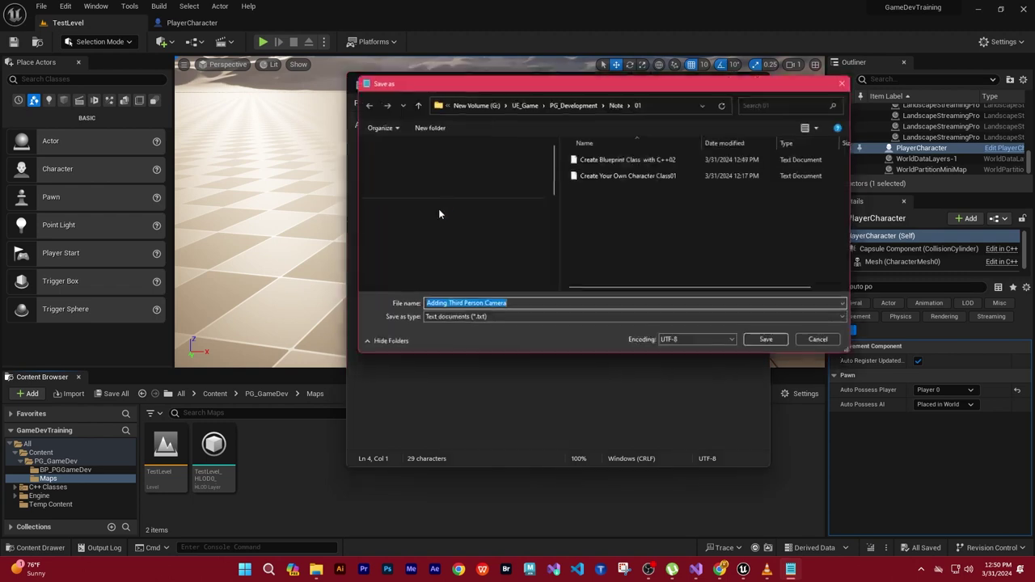
pyautogui.click(523, 307)
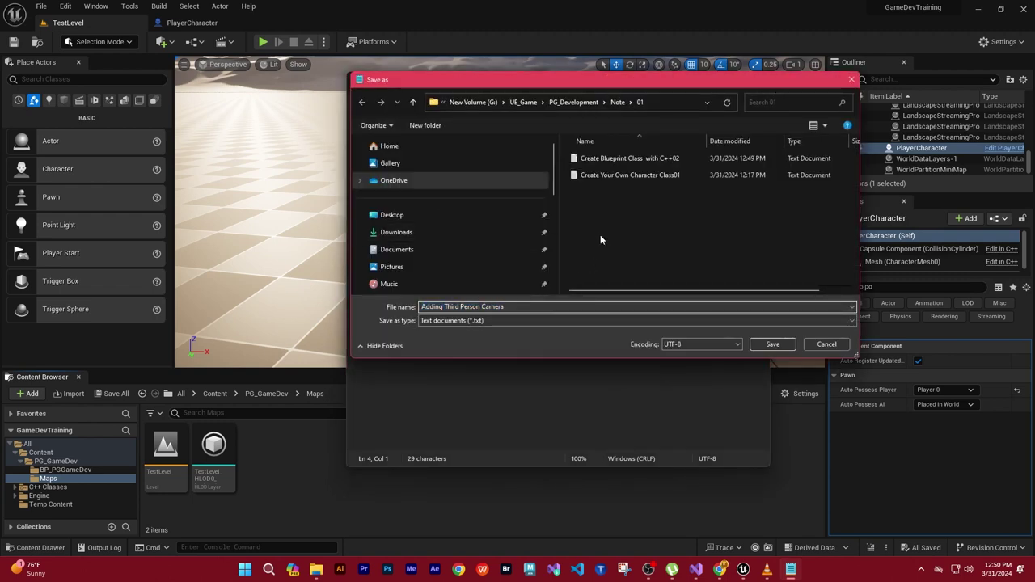
pyautogui.write('03')
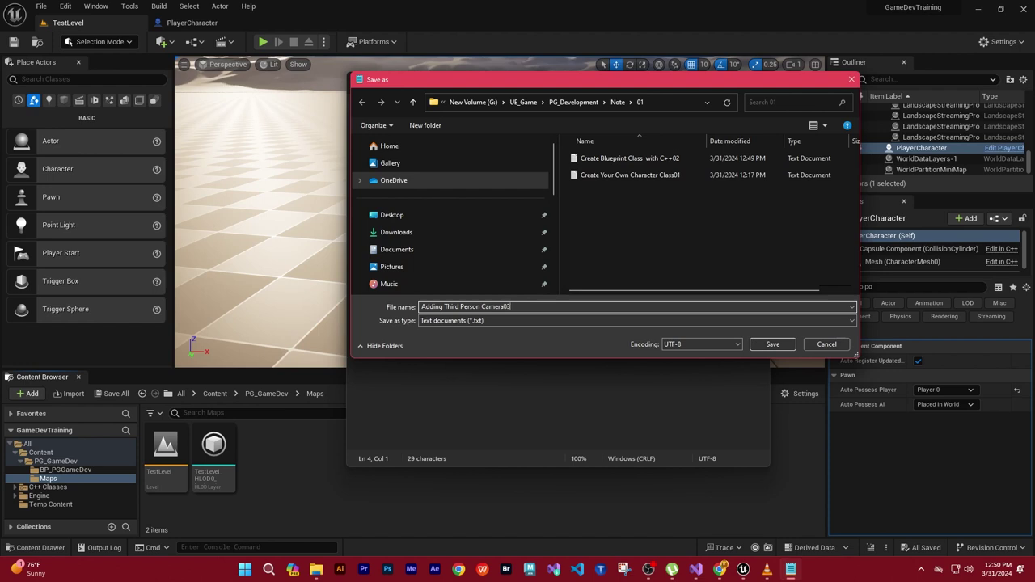
pyautogui.click(768, 345)
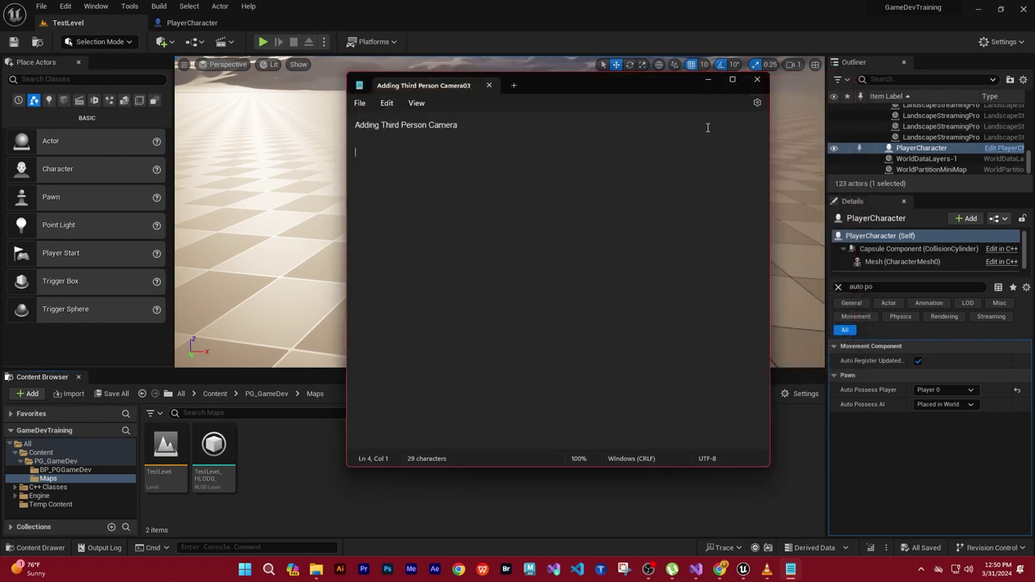
pyautogui.click(704, 83)
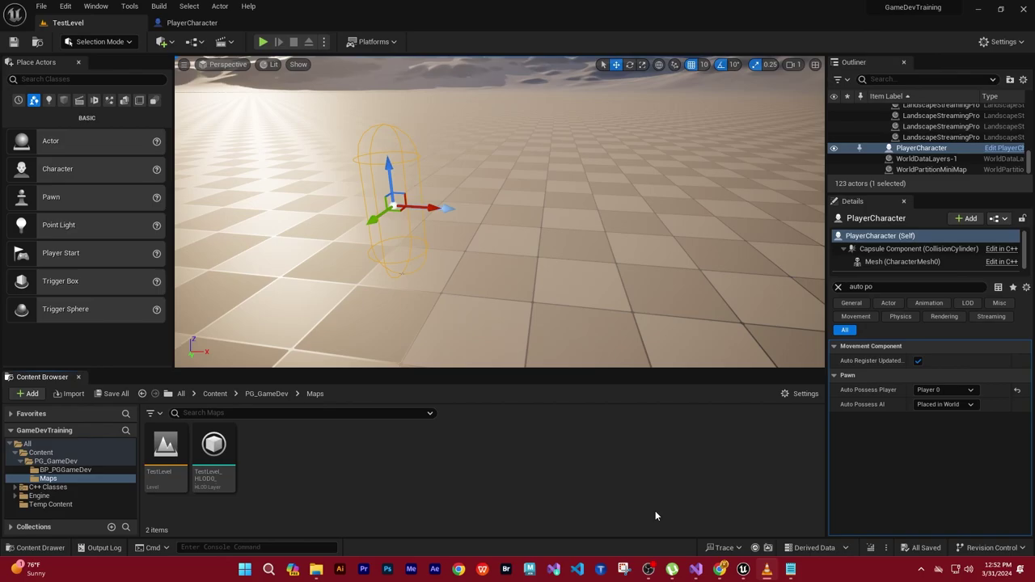
# Bring up the JCharacter.h header in Visual Studio
pyautogui.click(696, 569)
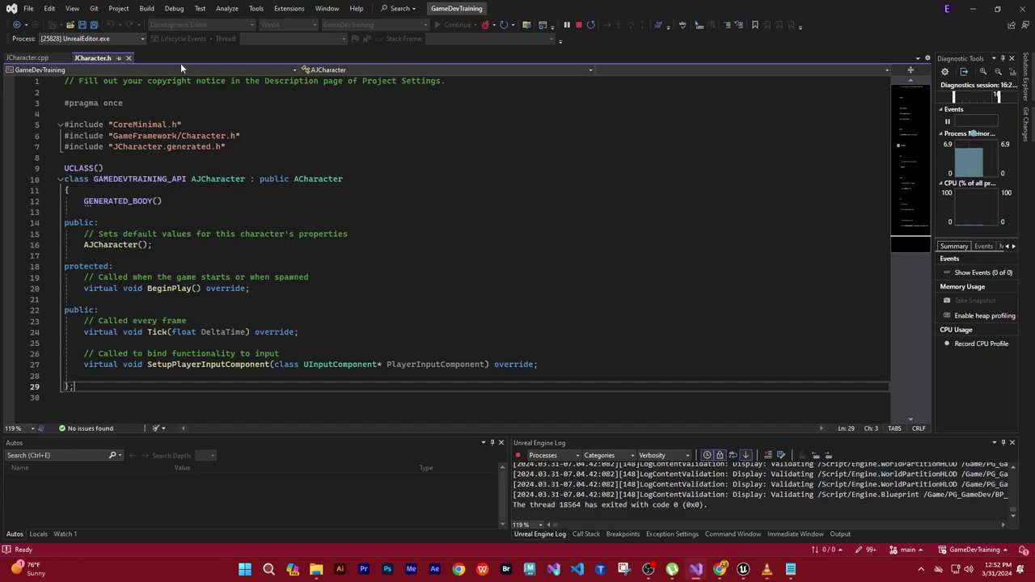
pyautogui.click(32, 58)
pyautogui.click(83, 58)
pyautogui.scroll(-2, 395, 210)
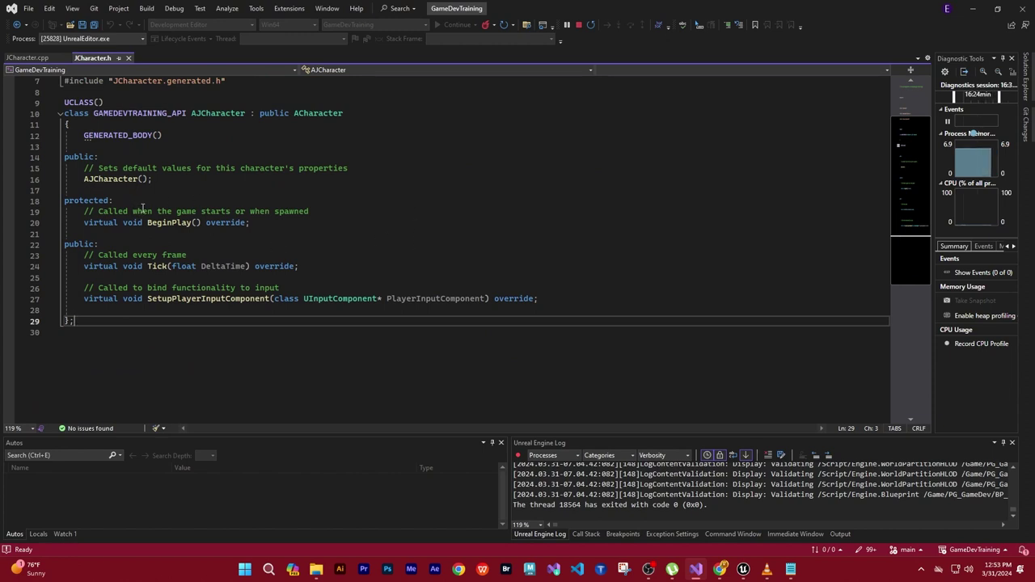
# Insert blank lines under protected: above the BeginPlay comment
pyautogui.click(82, 212)
pyautogui.press('Return')
pyautogui.press('Return')
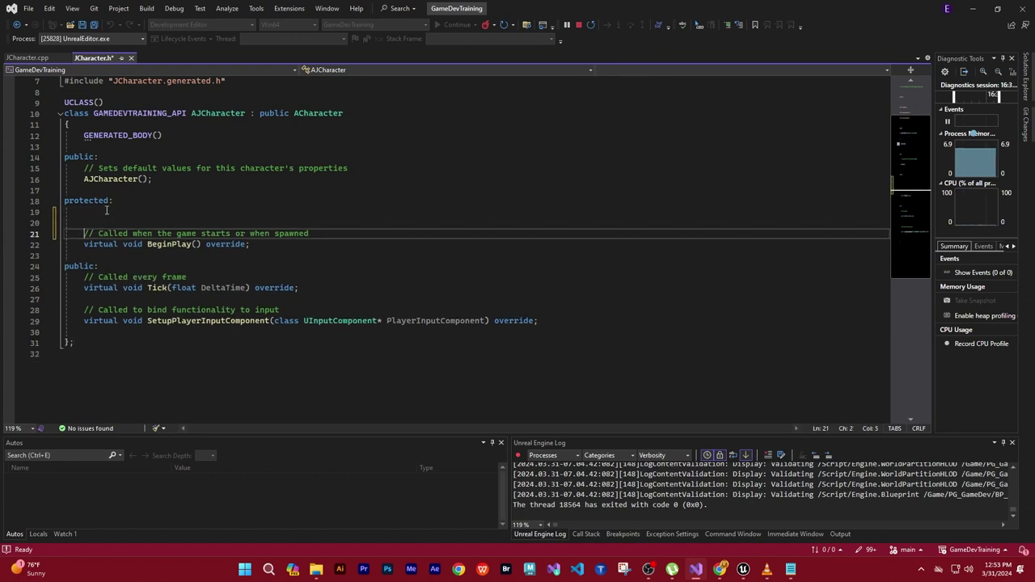
pyautogui.press('Return')
pyautogui.press('Return')
pyautogui.press('Up')
pyautogui.press('Up')
pyautogui.press('Up')
pyautogui.press('Up')
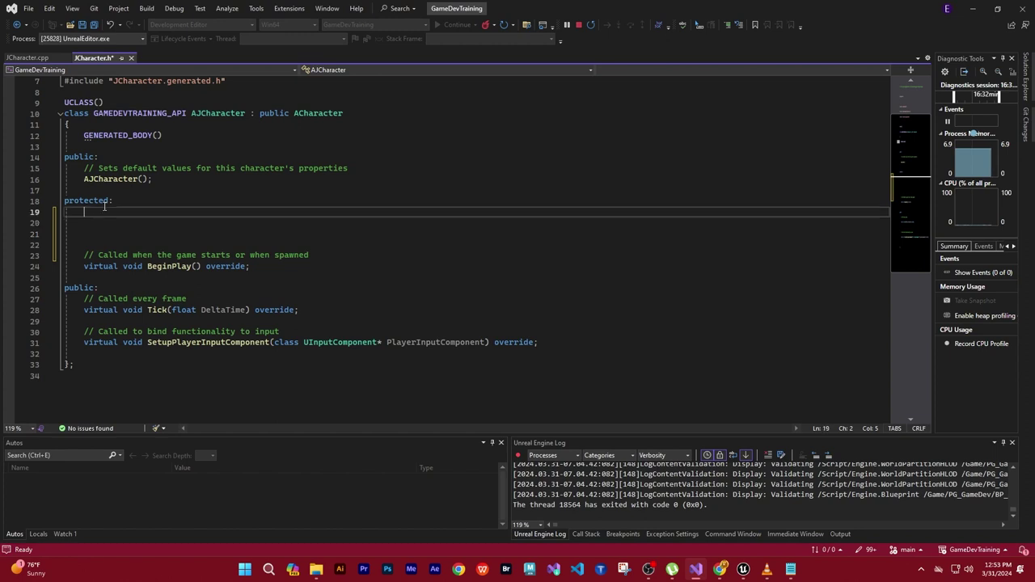
pyautogui.press('Down')
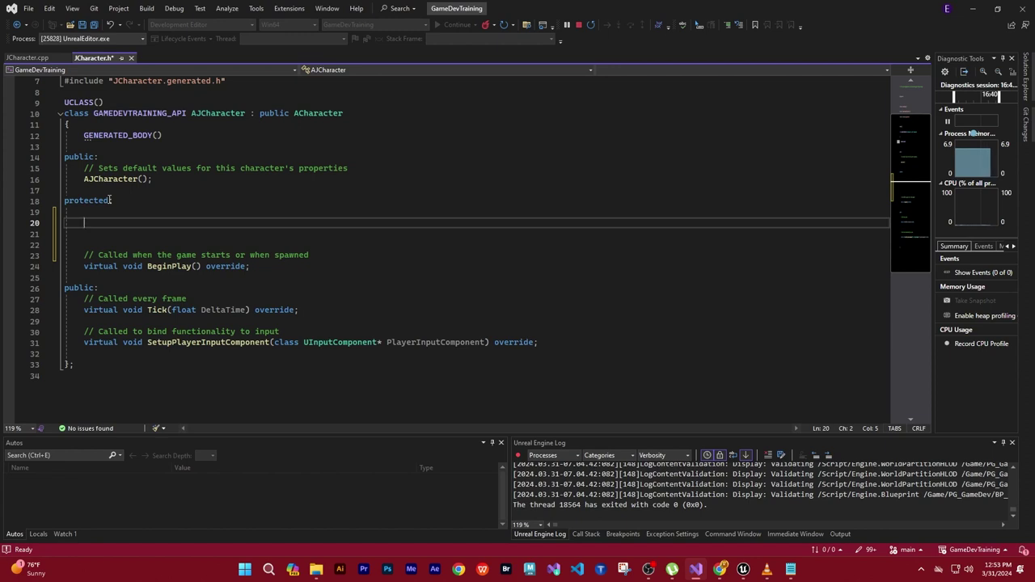
pyautogui.press('Return')
# Declare UCameraComponent* CameraComp; under protected: and open blank lines above it
pyautogui.write('U')
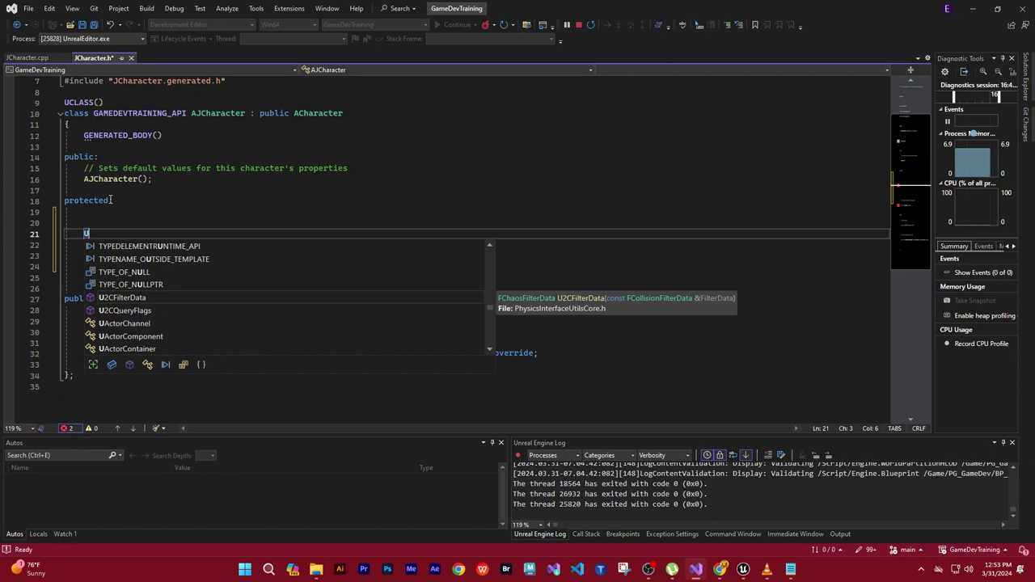
pyautogui.write('Ca')
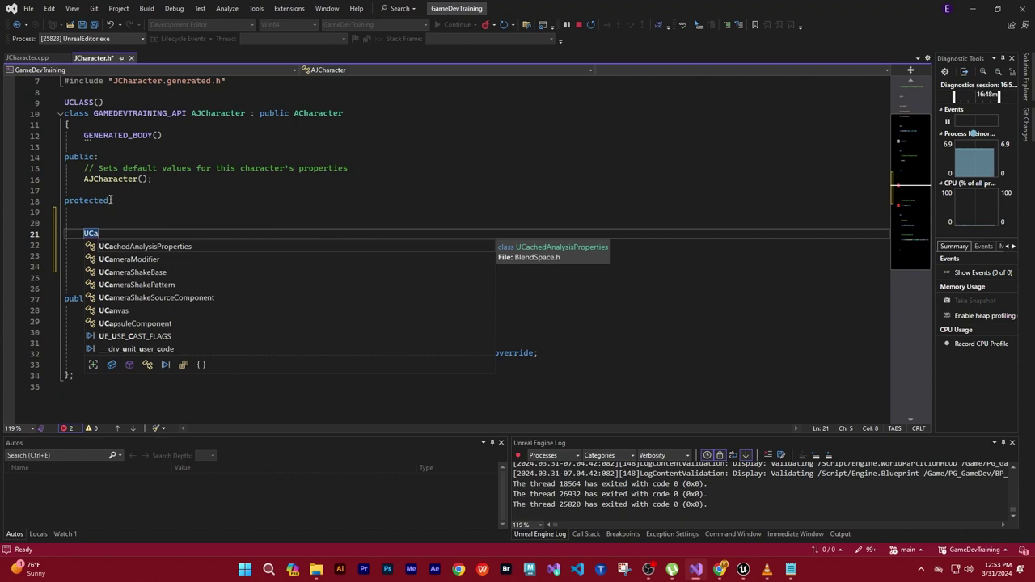
pyautogui.write('mera')
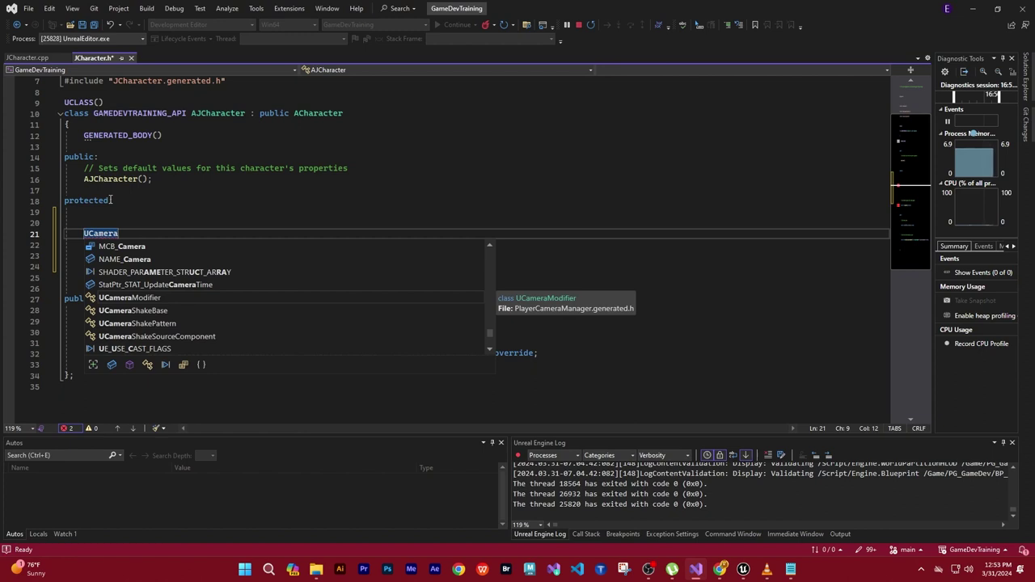
pyautogui.write('Com')
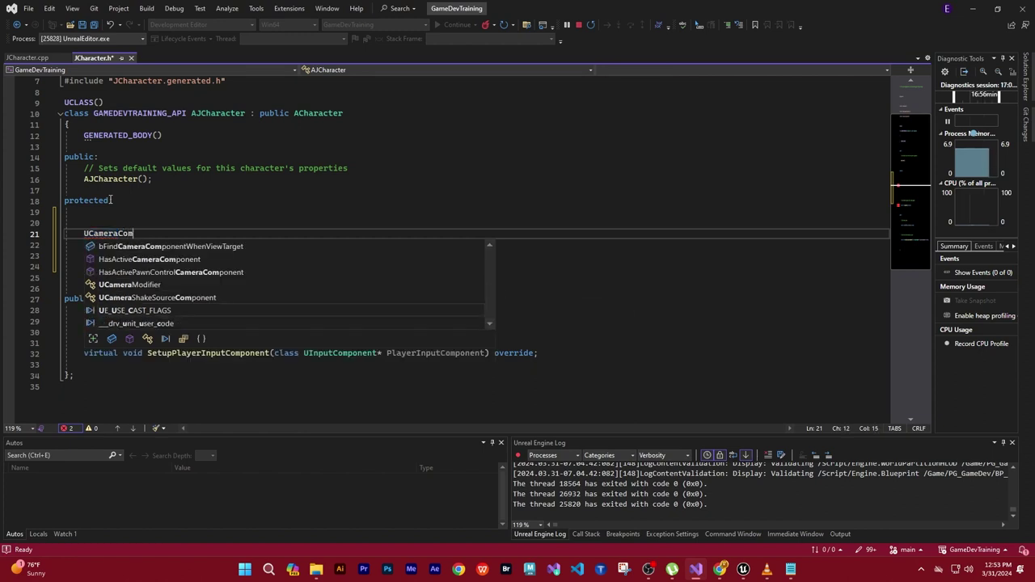
pyautogui.write('ponent')
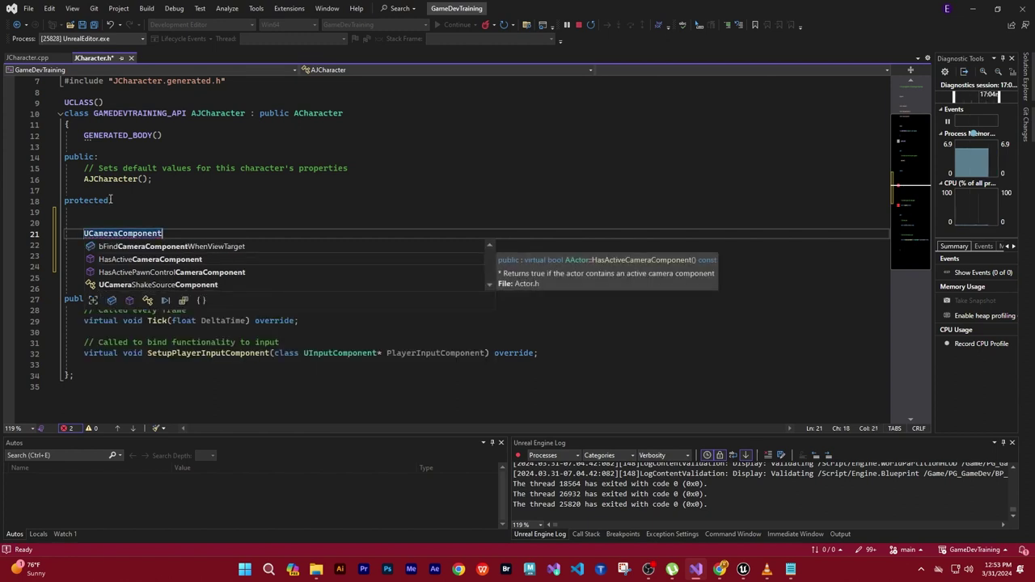
pyautogui.write('*')
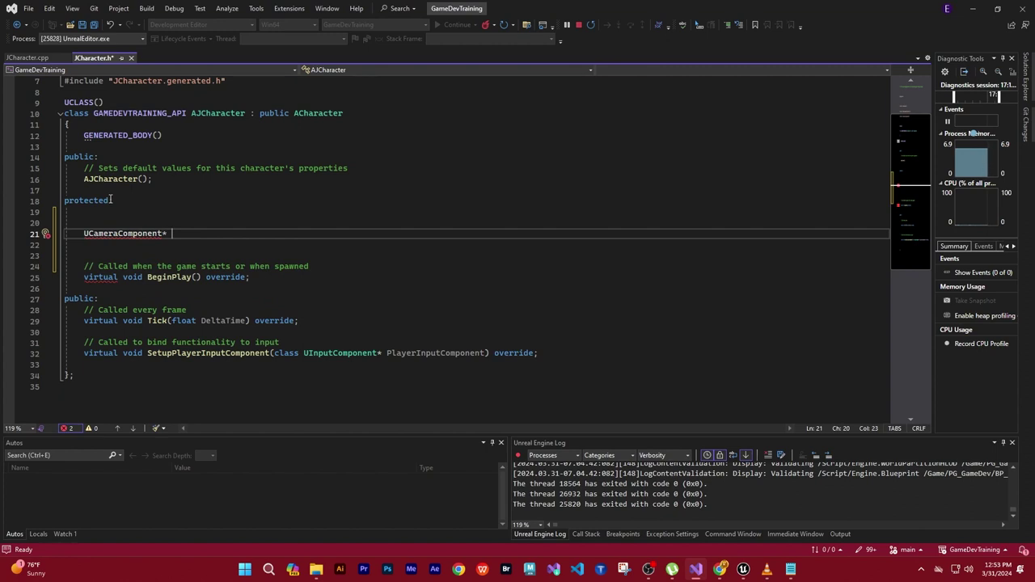
pyautogui.write(' Camera')
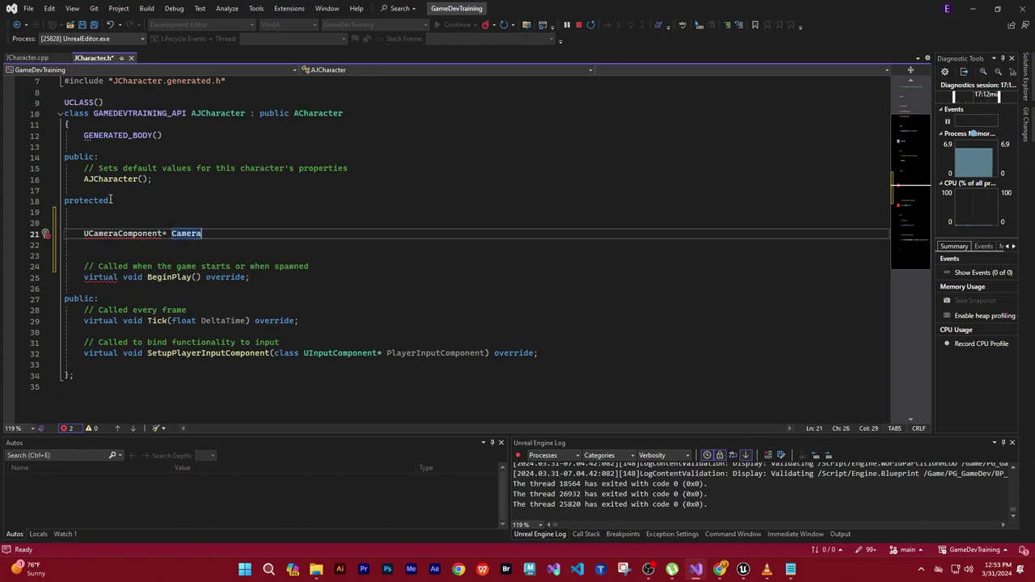
pyautogui.write('Comp')
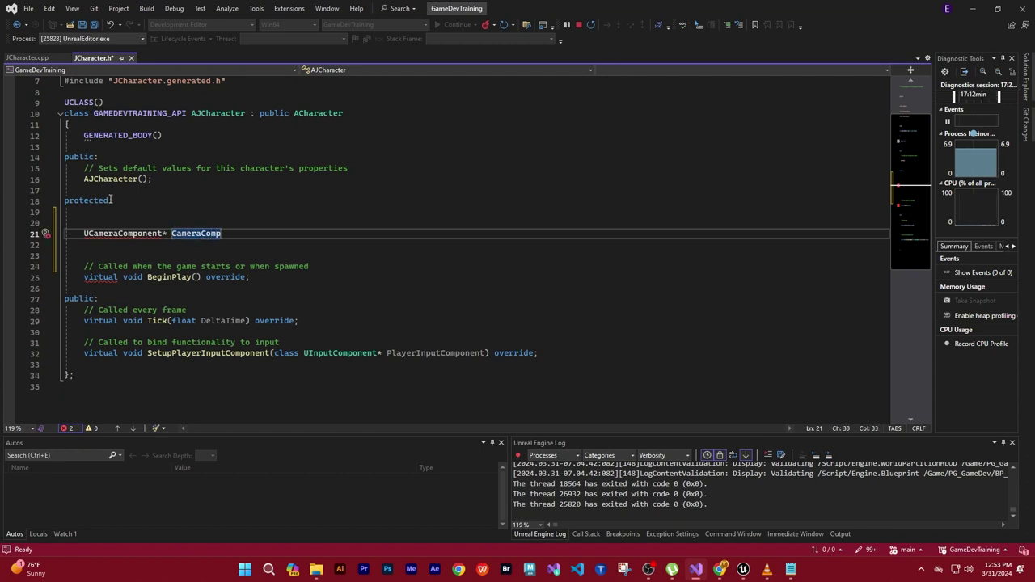
pyautogui.write(';')
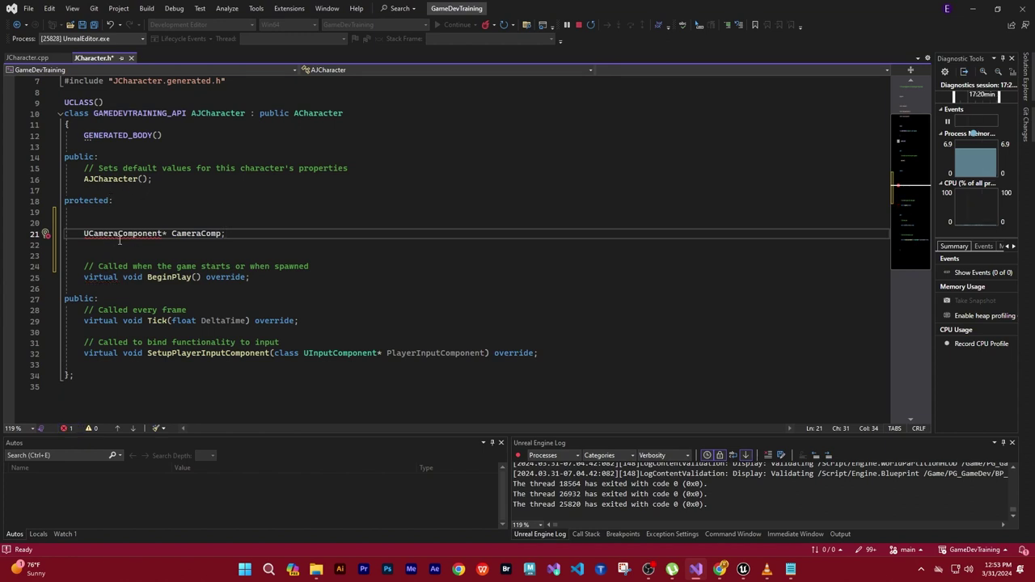
pyautogui.moveTo(133, 239)
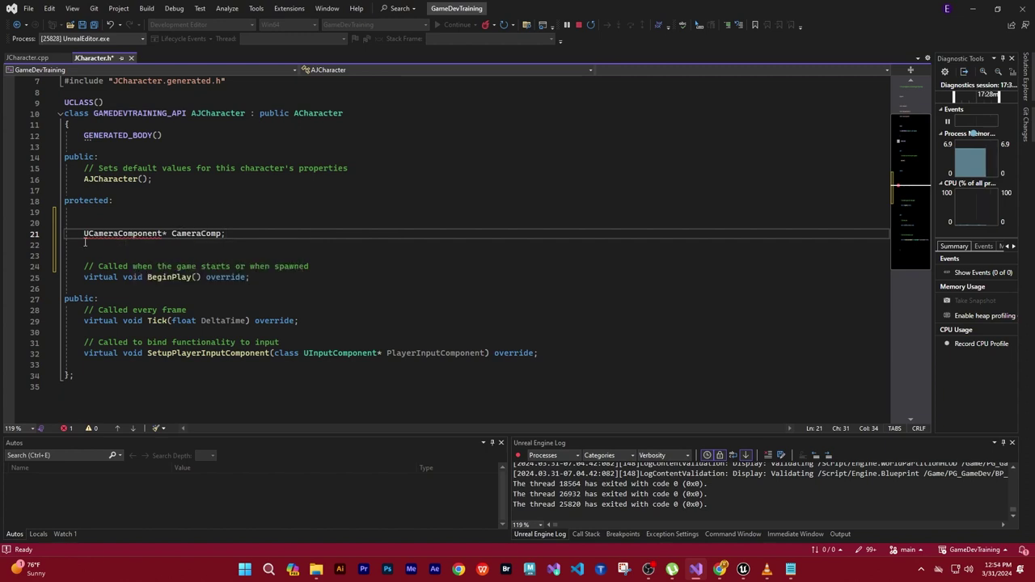
pyautogui.moveTo(85, 232)
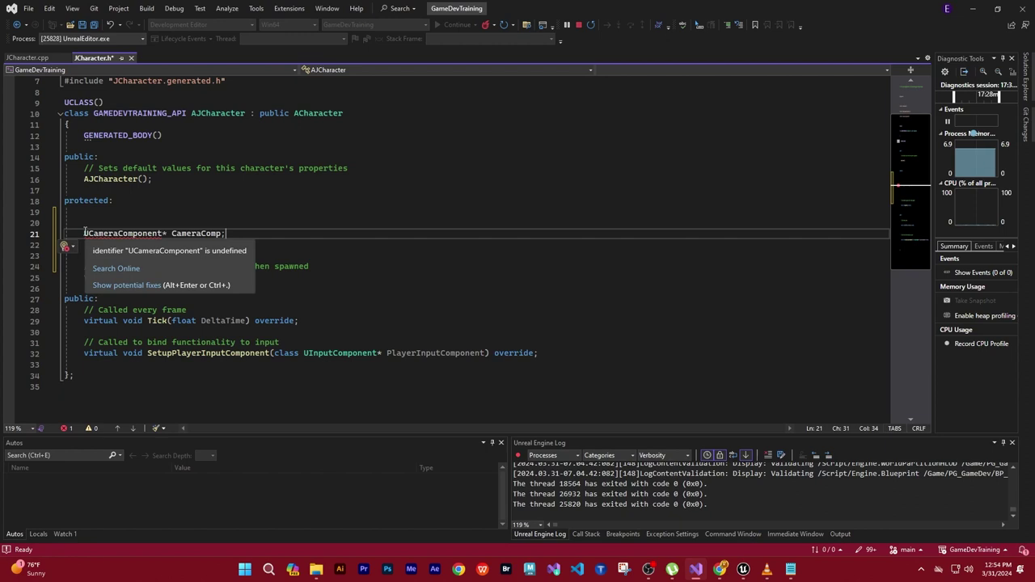
pyautogui.press('Up')
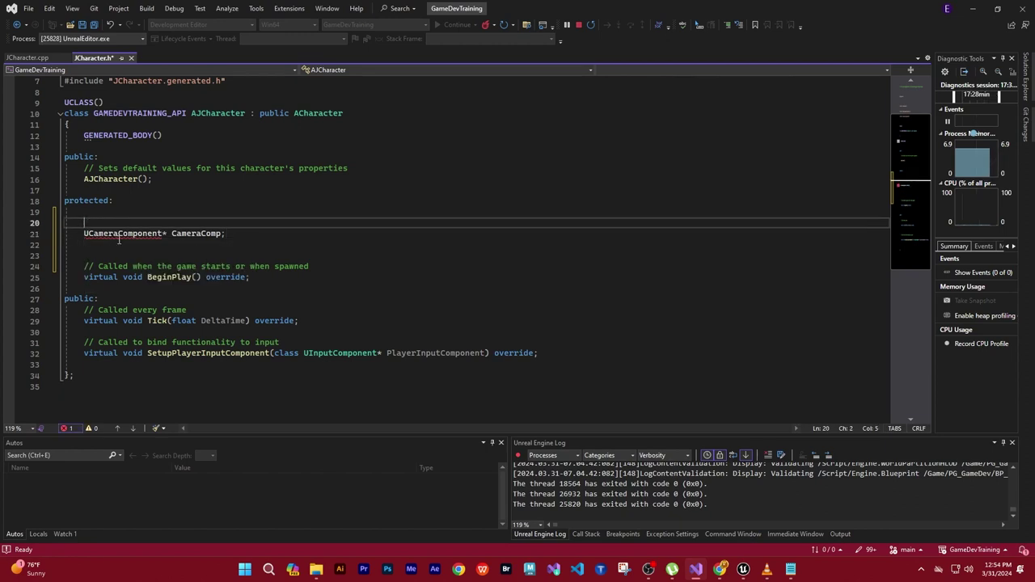
pyautogui.press('Return')
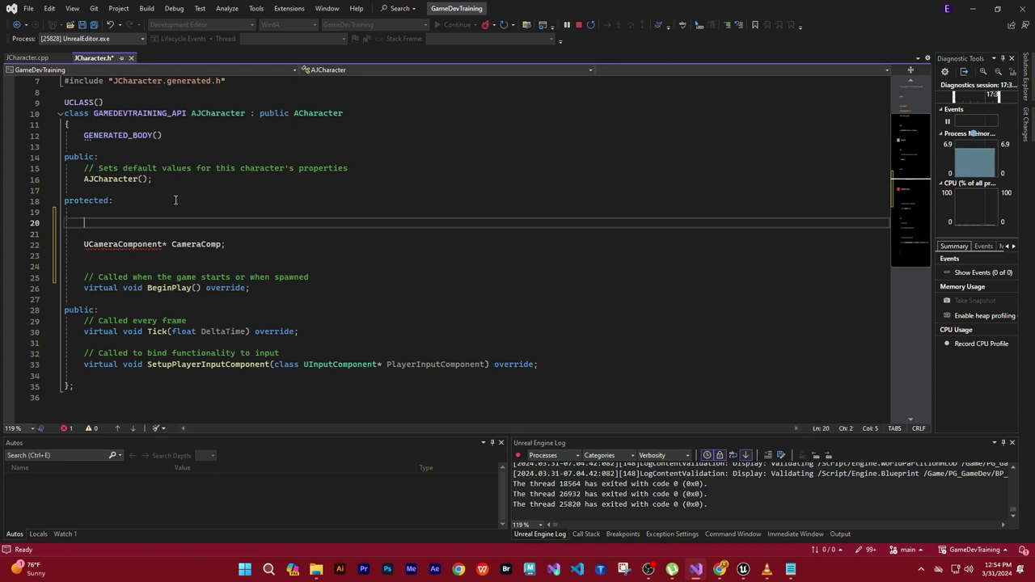
pyautogui.hotkey('ctrl', 'Return')
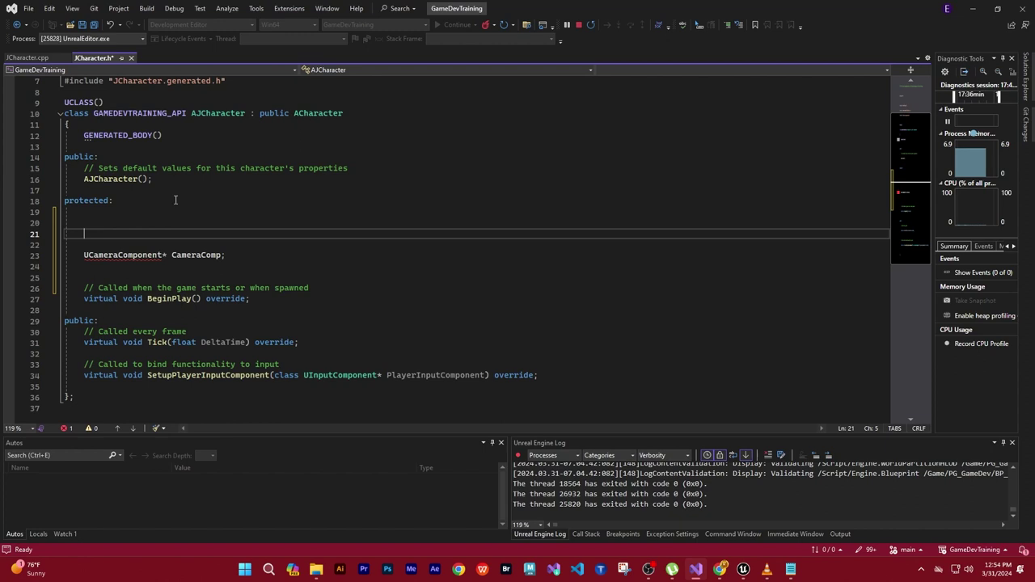
# Type USpringArmComponent* SpringArmComp; on the line above the CameraComp declaration
pyautogui.write('USpring')
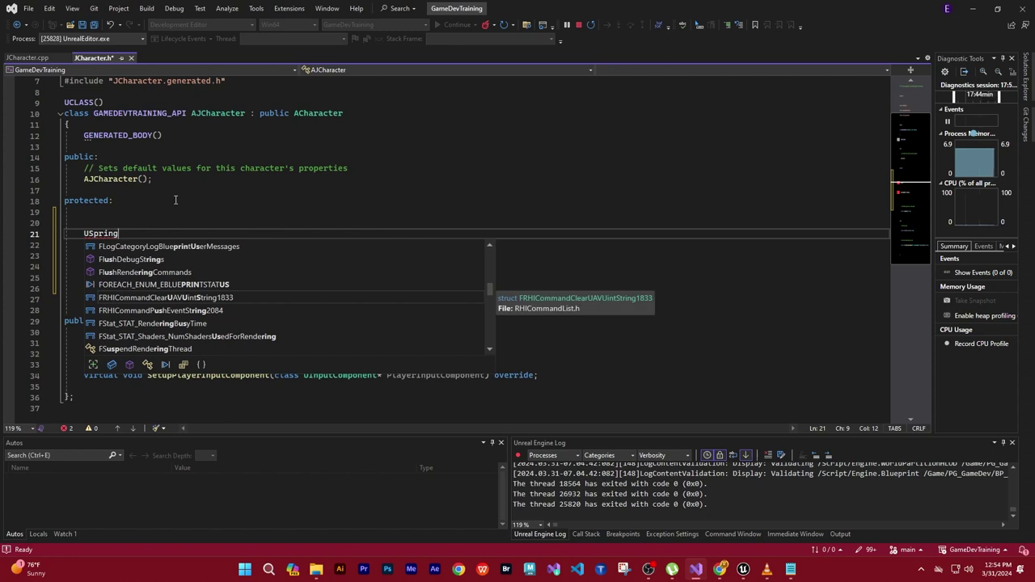
pyautogui.write('Arm')
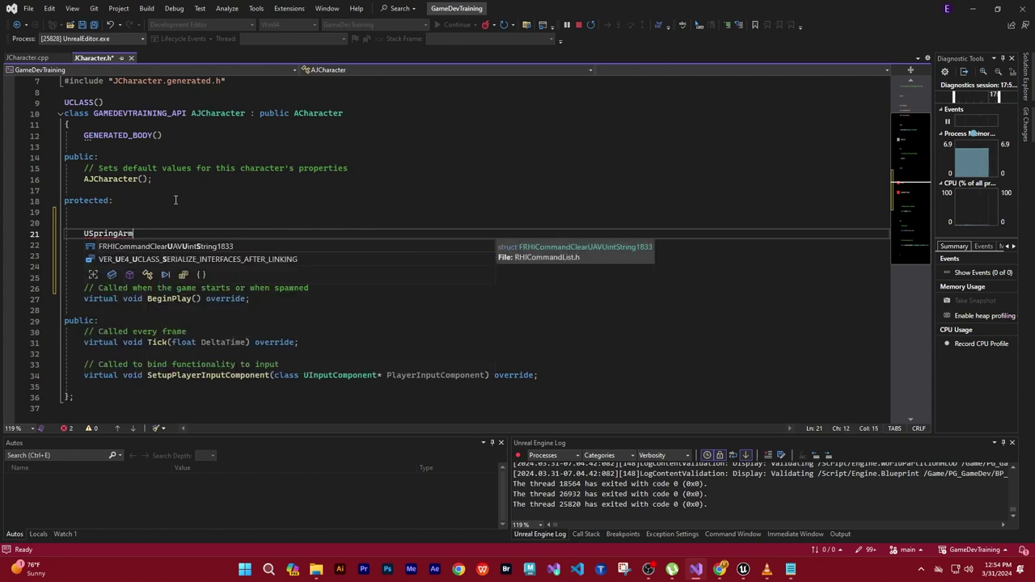
pyautogui.write('Component')
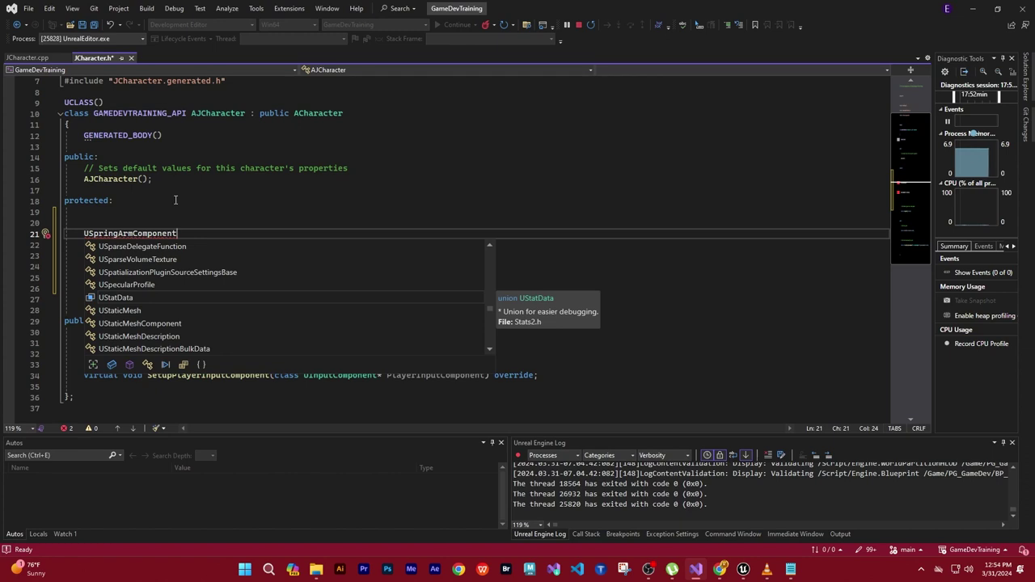
pyautogui.write('*')
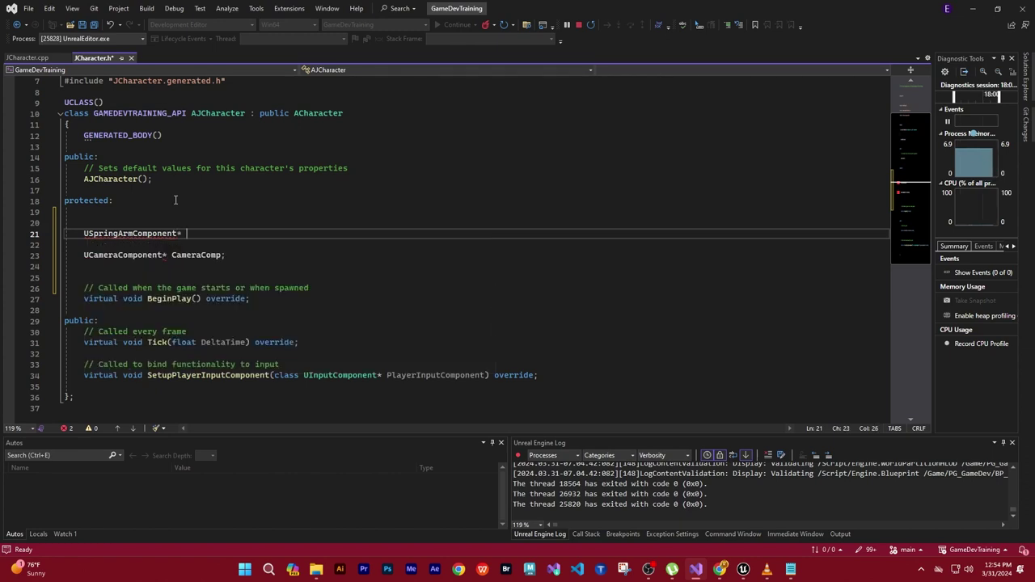
pyautogui.write(' Spring')
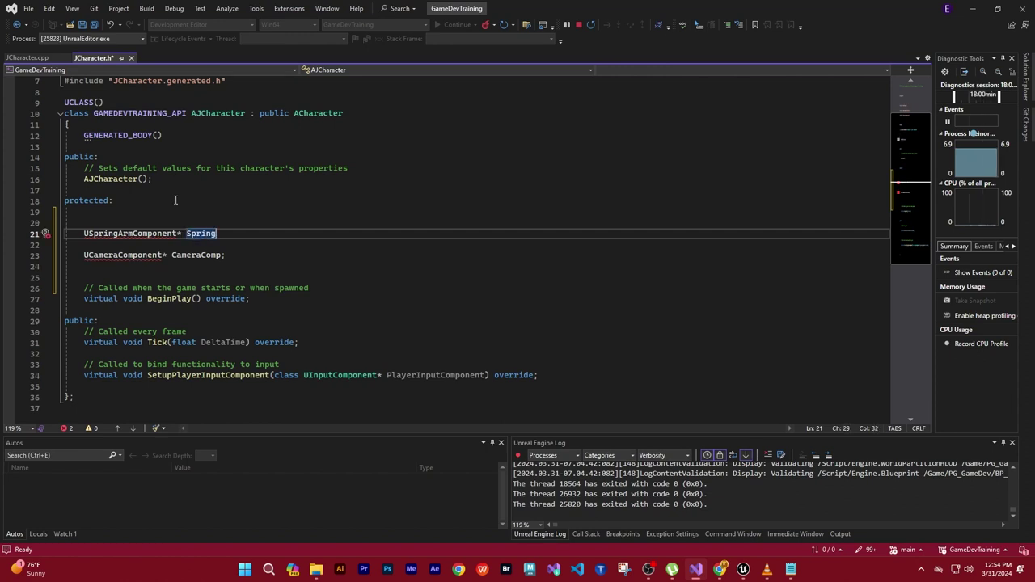
pyautogui.write('ArmComp;')
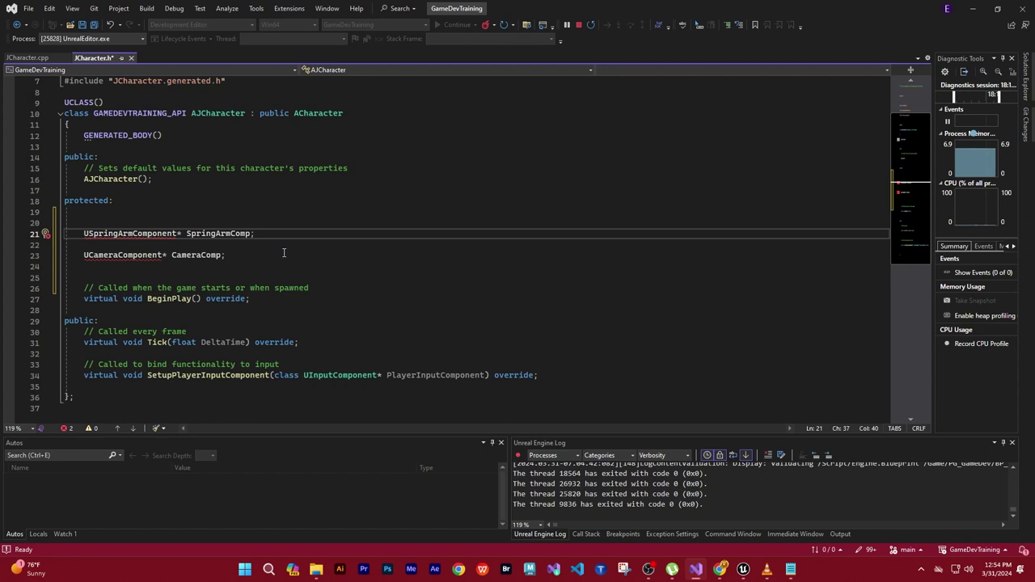
# Add the forward declaration class UCameraComponent; above UCLASS()
pyautogui.scroll(1, 284, 253)
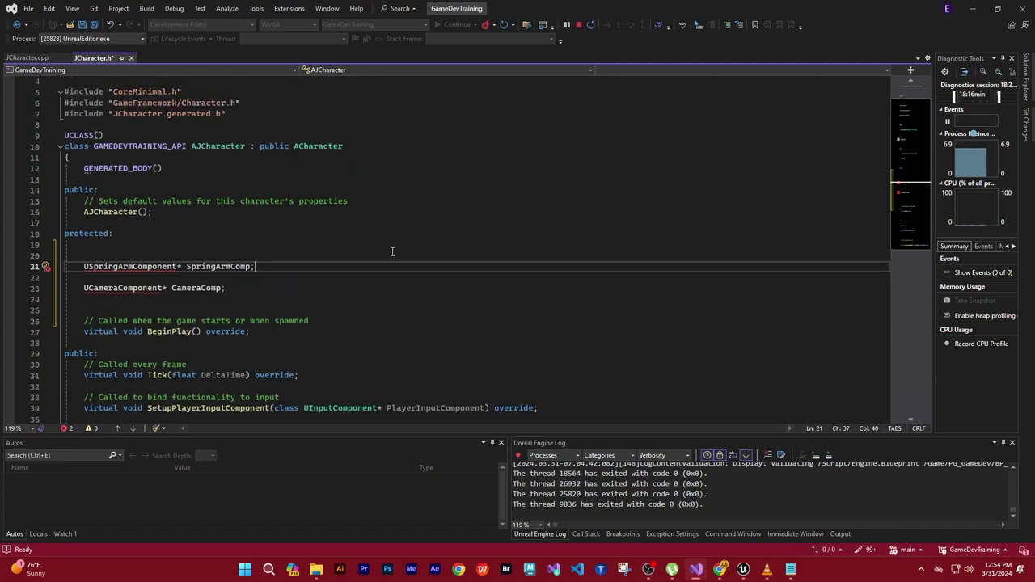
pyautogui.scroll(1, 396, 252)
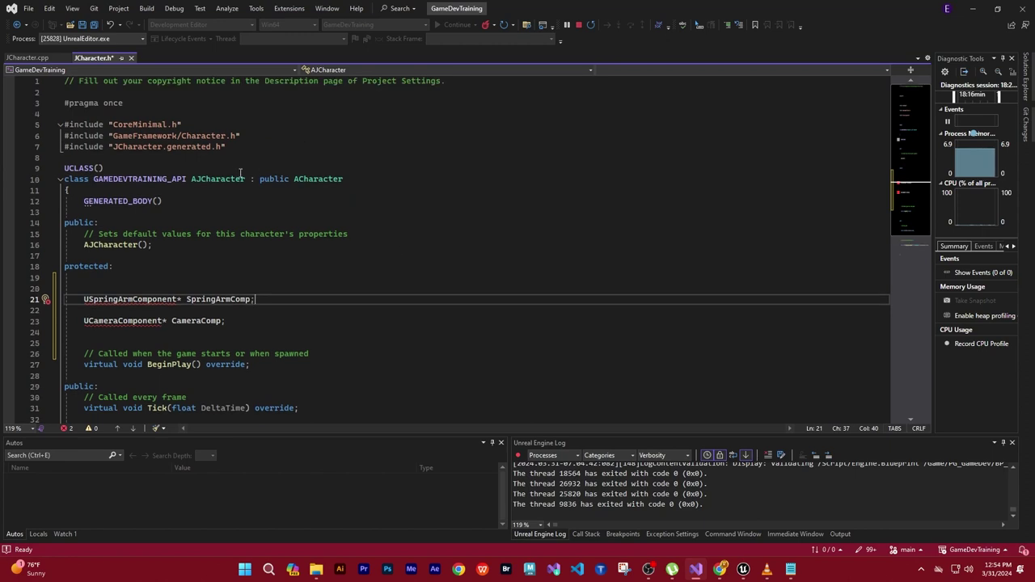
pyautogui.click(66, 167)
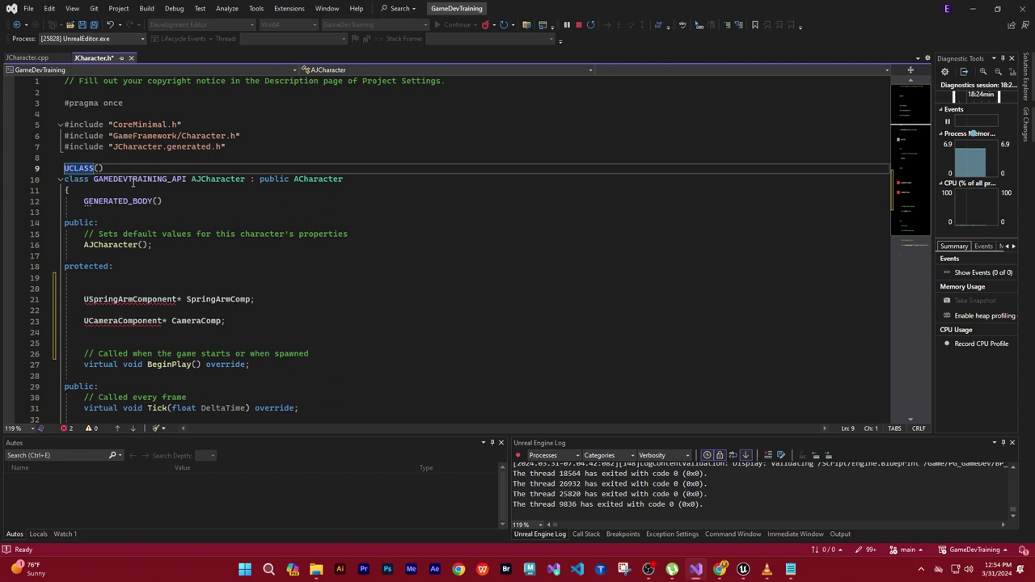
pyautogui.press('Return')
pyautogui.press('Return')
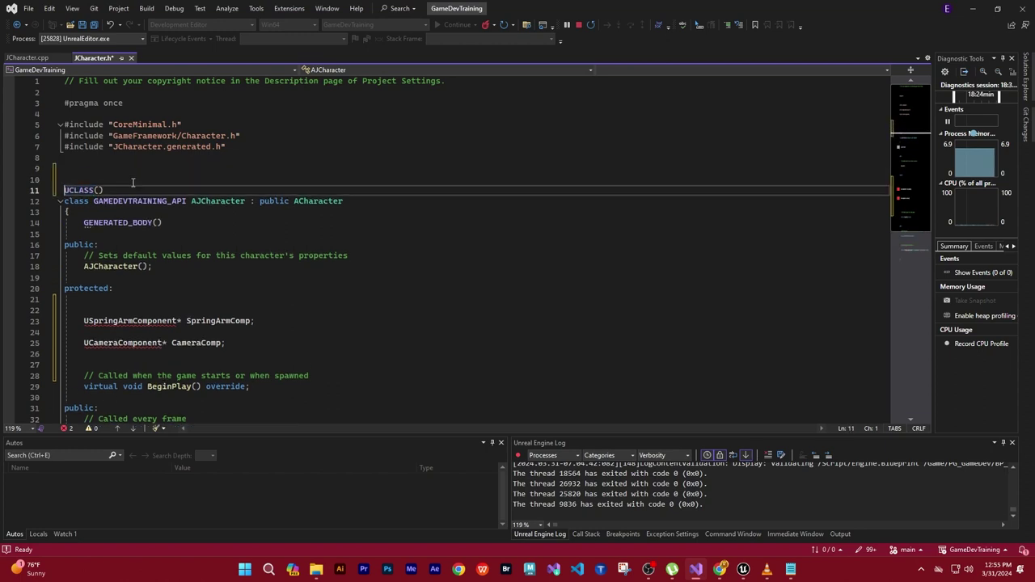
pyautogui.press('Up')
pyautogui.press('Up')
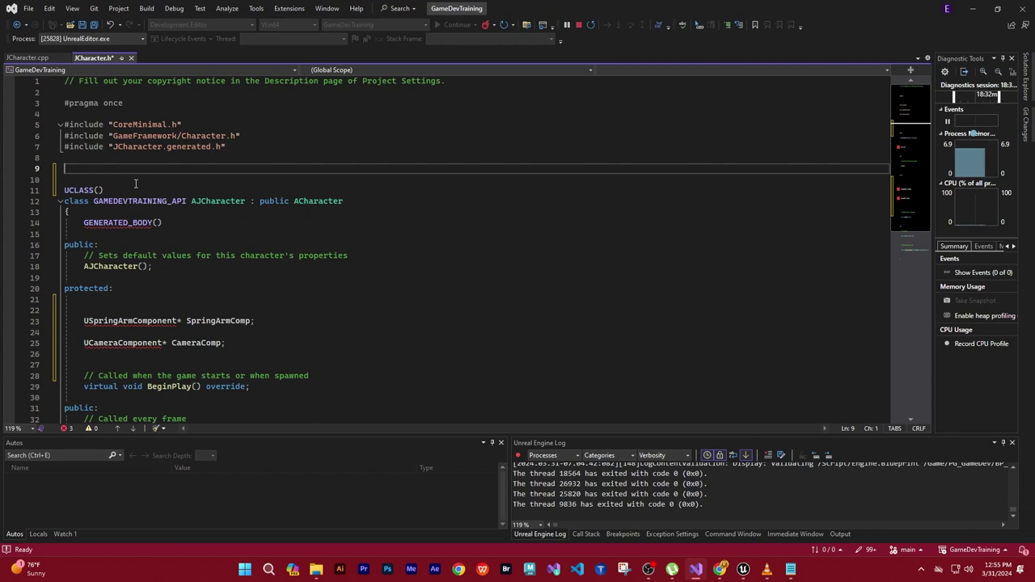
pyautogui.write('cl')
pyautogui.write('ass')
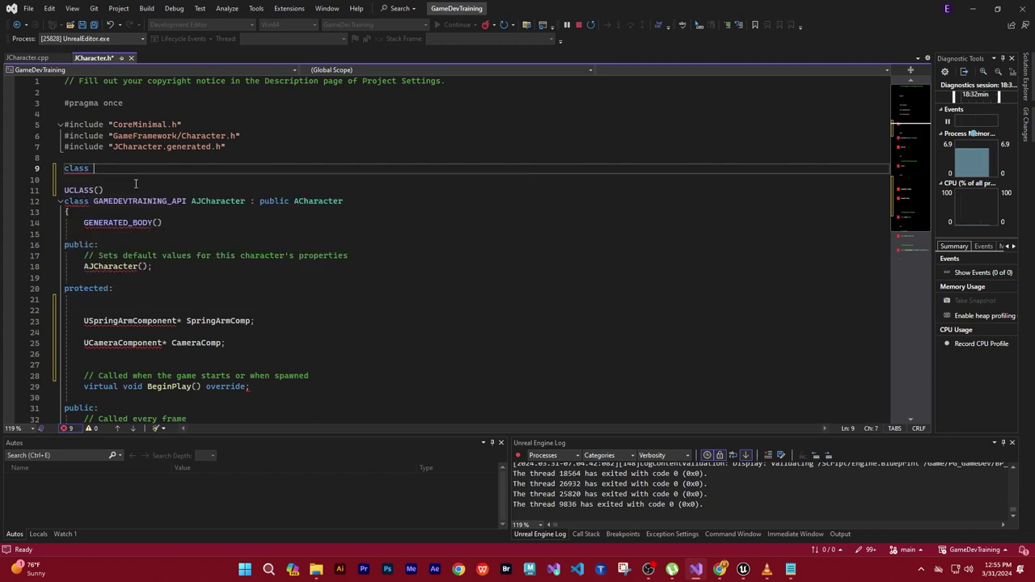
pyautogui.write(' U')
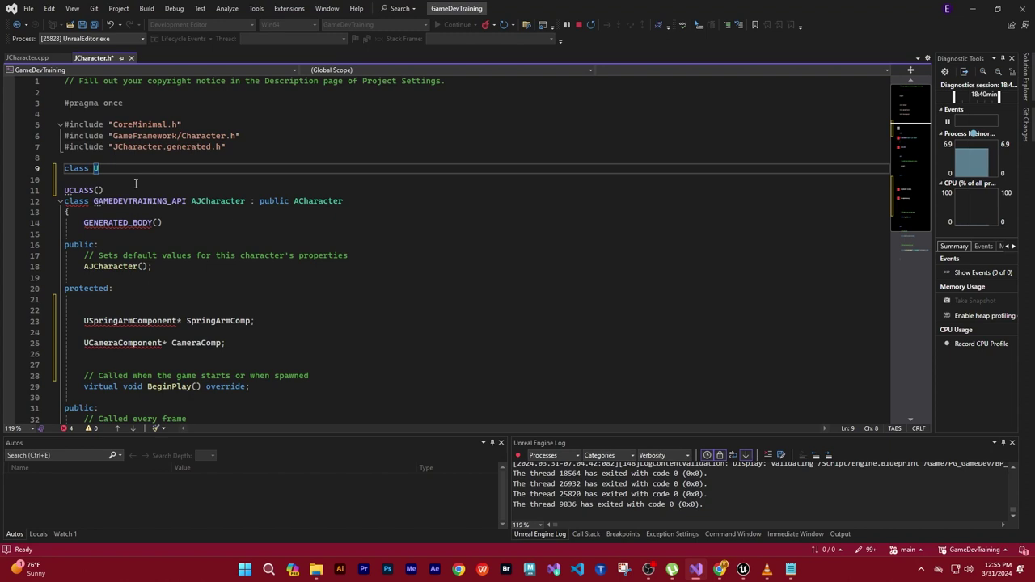
pyautogui.write('CameraComponent;')
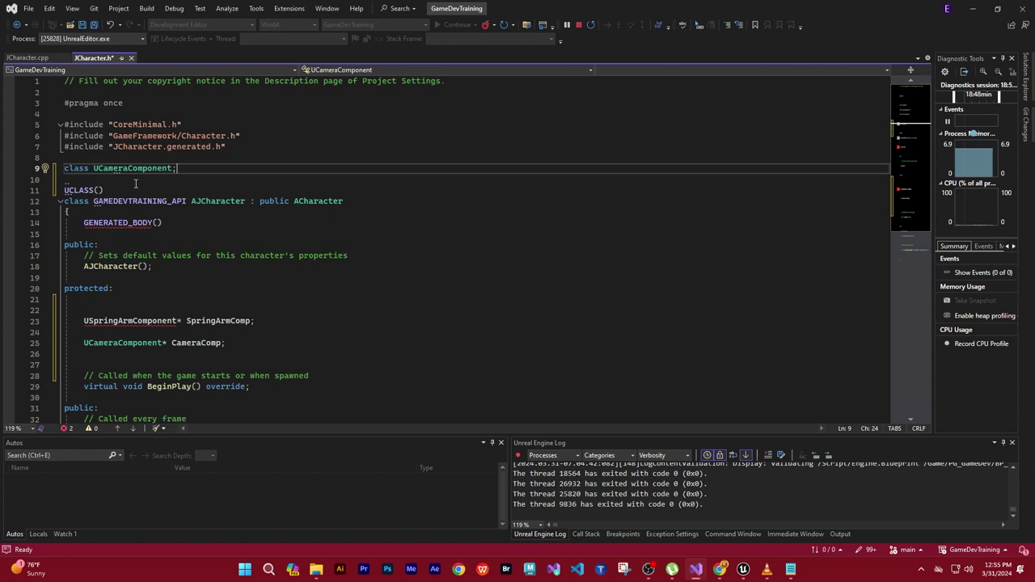
pyautogui.press('Return')
# Add the forward declaration class USpringArmComponent; below it, fixing the capitalized 'Class'
pyautogui.write('Class')
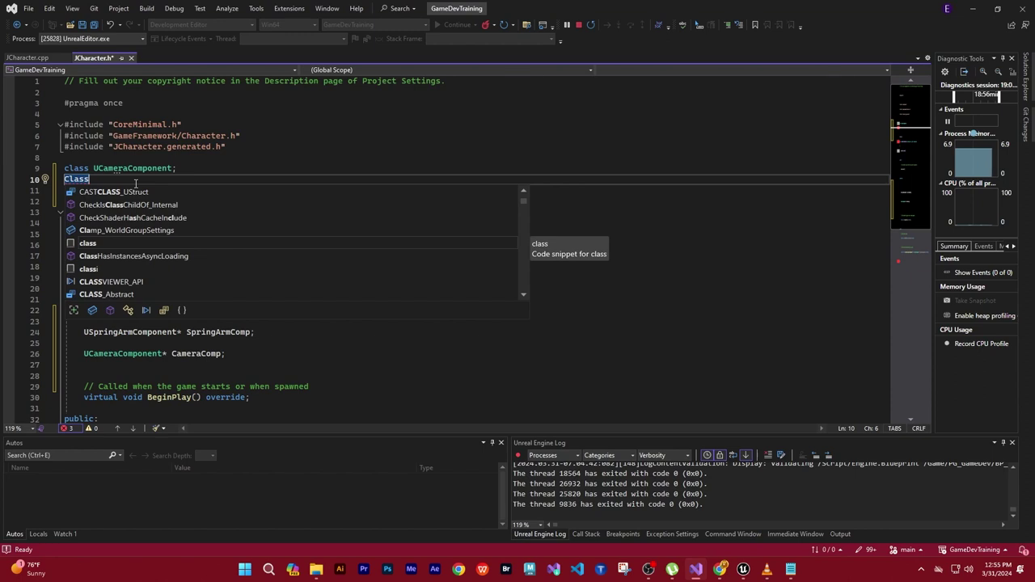
pyautogui.press('Left')
pyautogui.press('Left')
pyautogui.press('Left')
pyautogui.press('Left')
pyautogui.press('Escape')
pyautogui.press('BackSpace')
pyautogui.write('c')
pyautogui.press('Right')
pyautogui.press('Right')
pyautogui.press('Right')
pyautogui.press('Right')
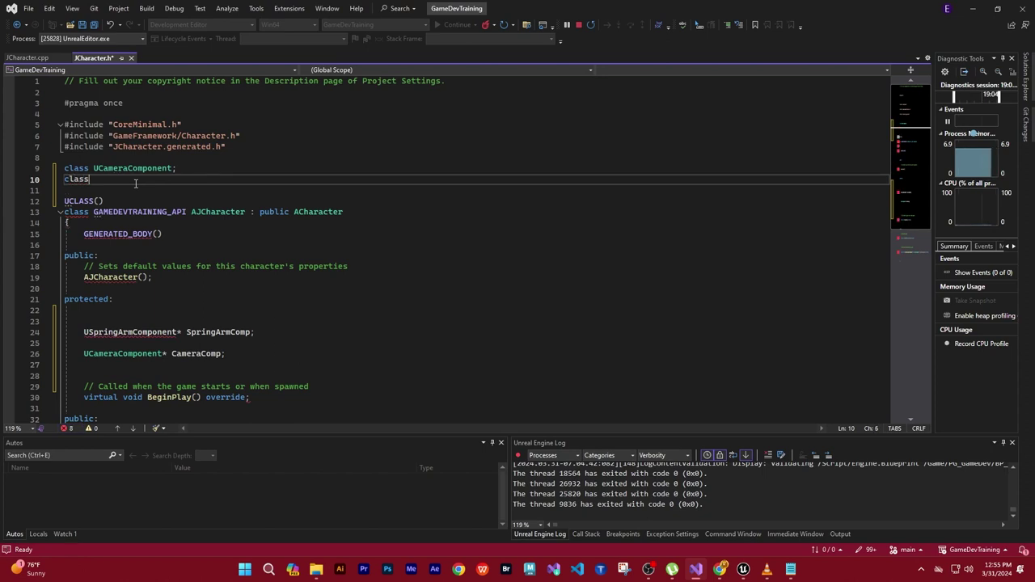
pyautogui.write('U')
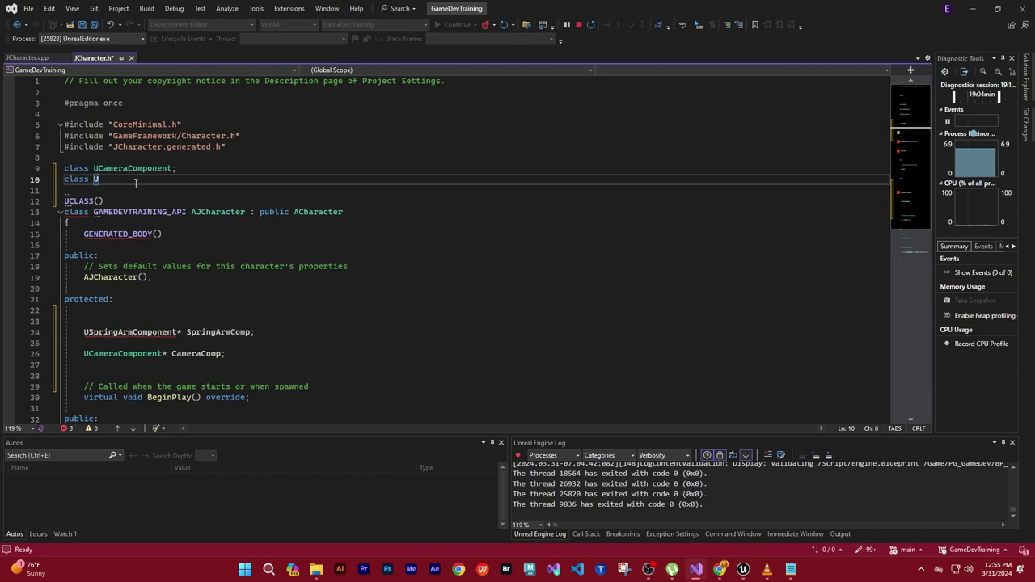
pyautogui.write('Spr')
pyautogui.write('ing')
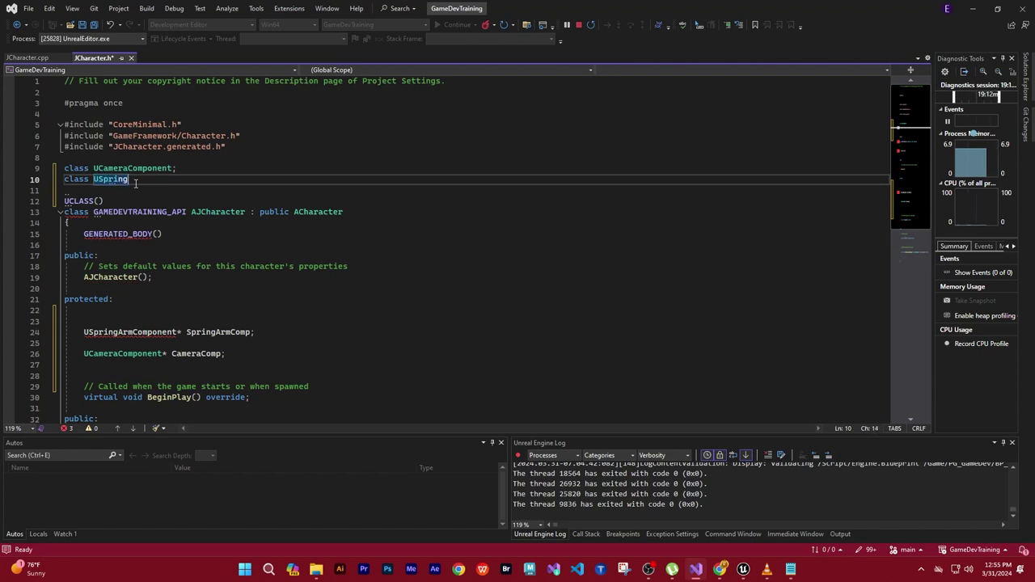
pyautogui.write('Arm')
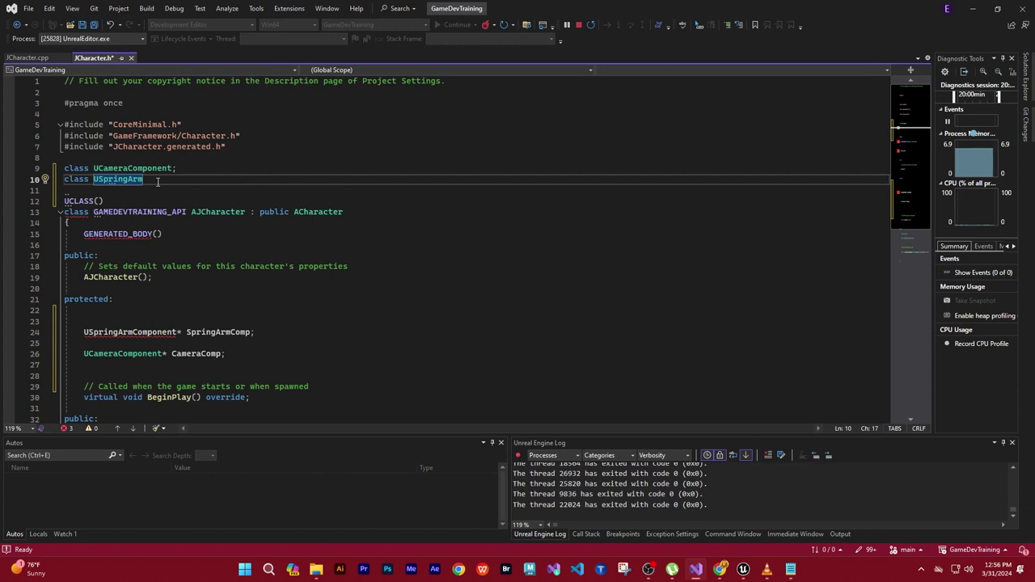
pyautogui.write('Component;')
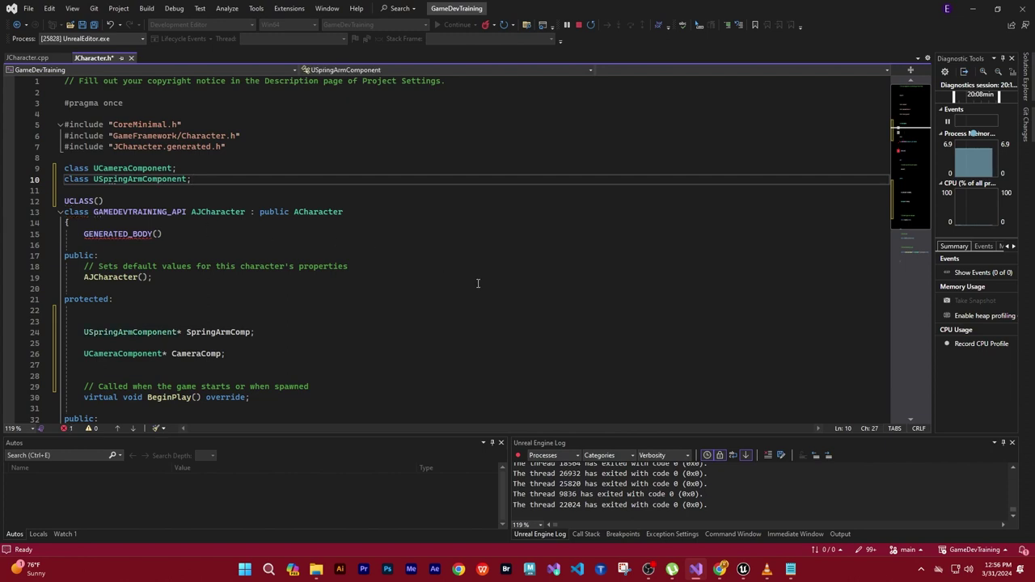
pyautogui.scroll(-1, 490, 292)
pyautogui.scroll(-2, 489, 293)
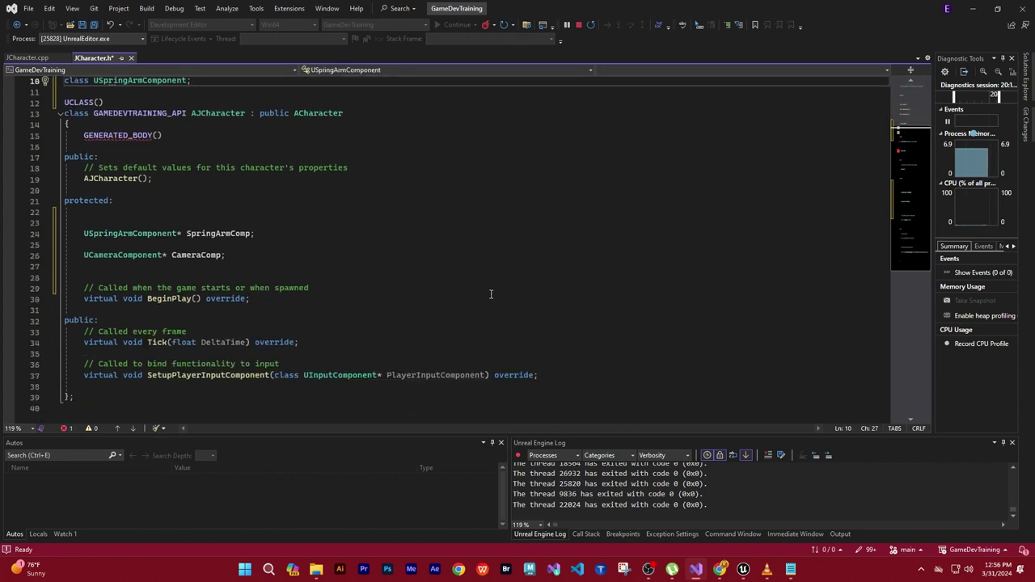
pyautogui.scroll(3, 376, 232)
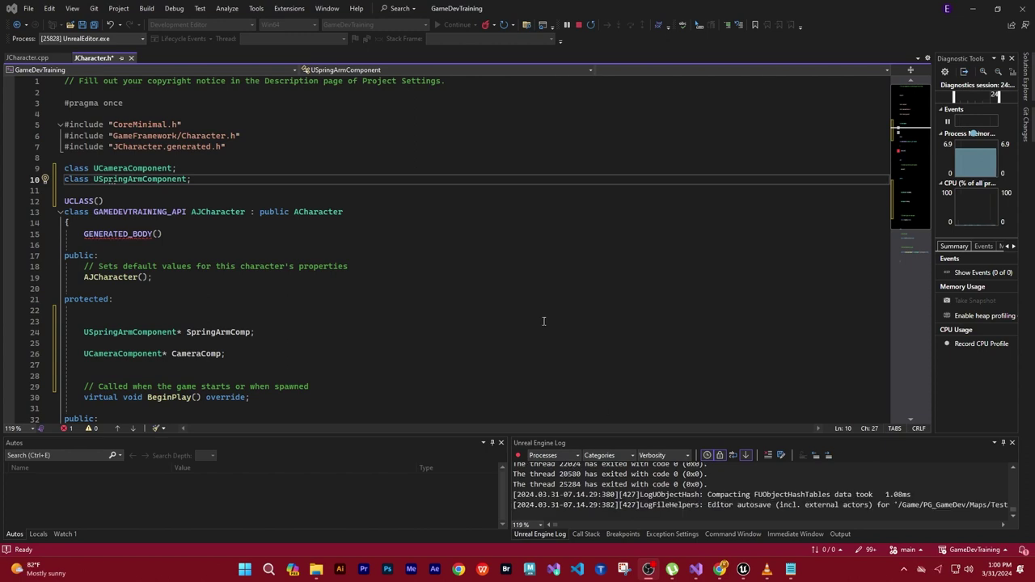
# Switch to JCharacter.cpp and glance at the Unreal Editor before returning
pyautogui.click(399, 275)
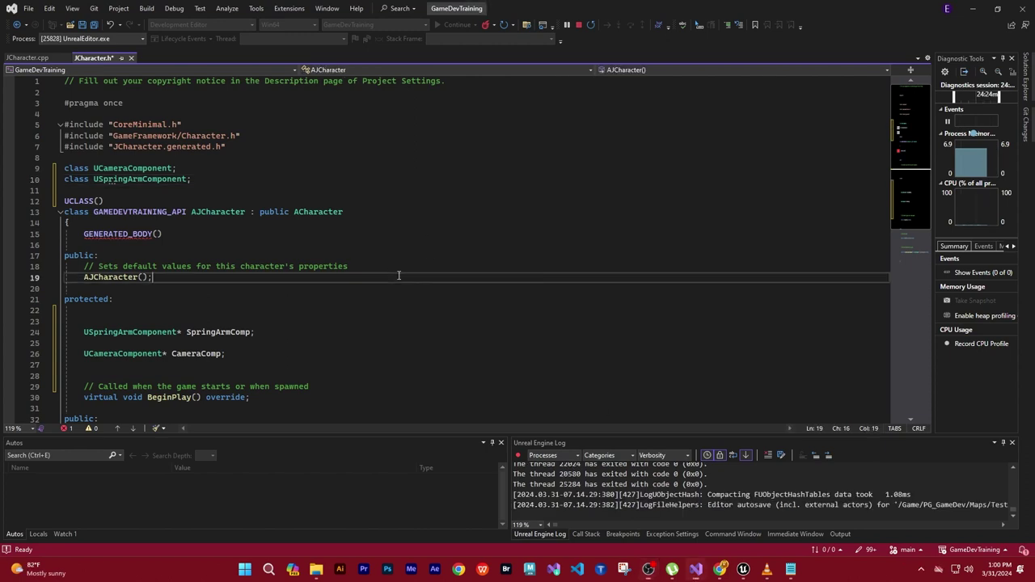
pyautogui.click(29, 59)
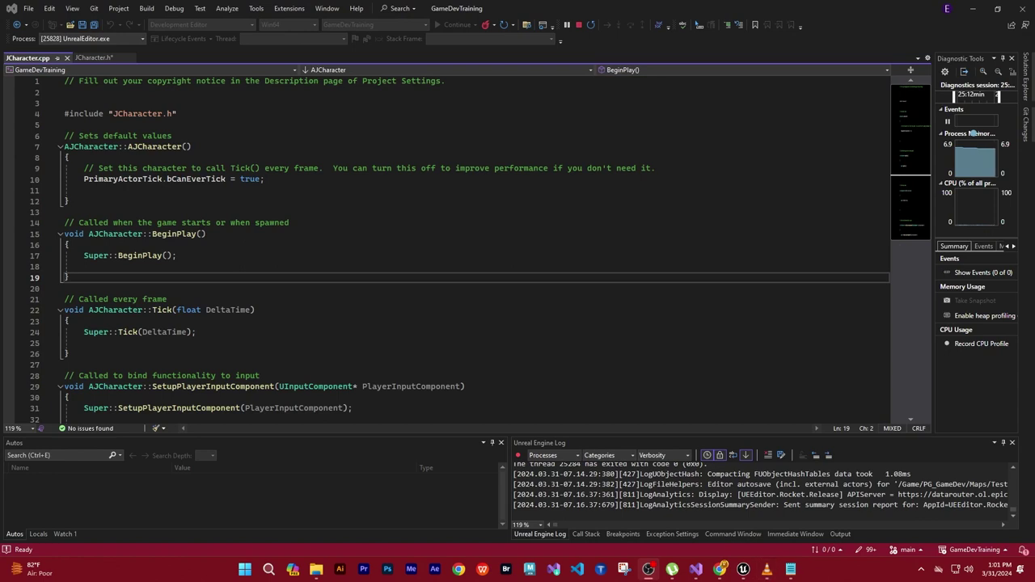
pyautogui.hotkey('alt', 'Tab')
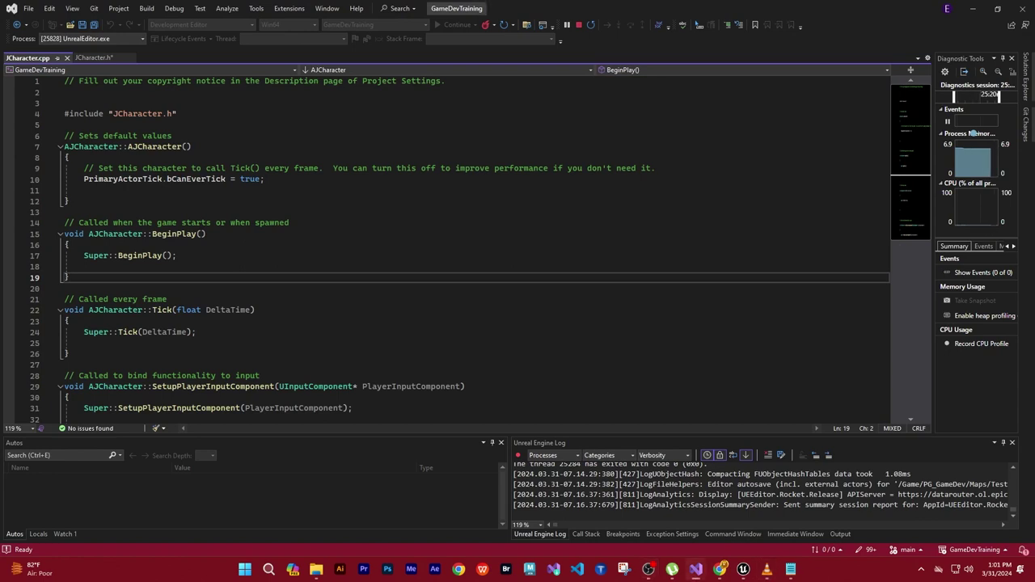
pyautogui.hotkey('alt', 'Tab')
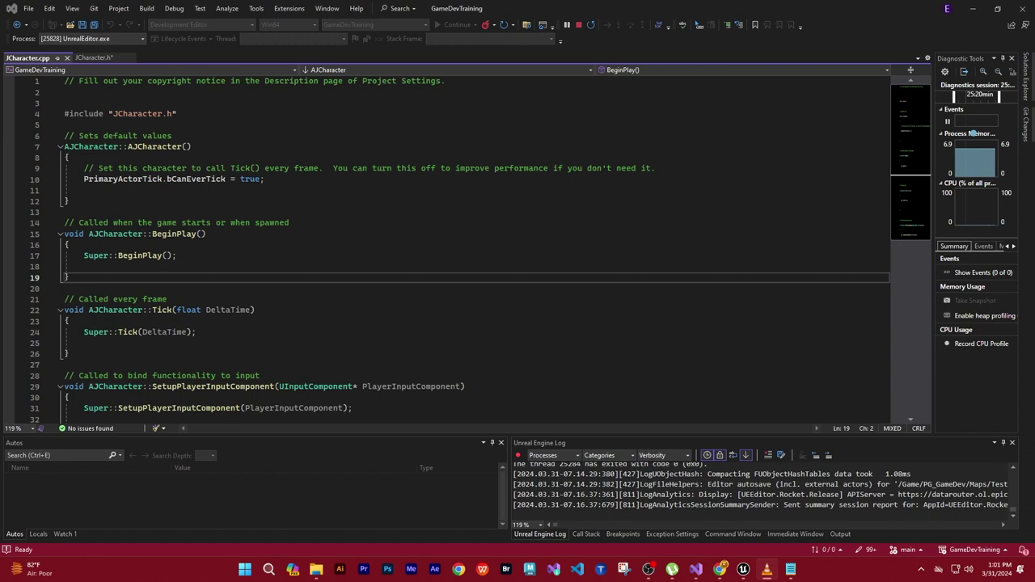
pyautogui.hotkey('alt', 'Tab')
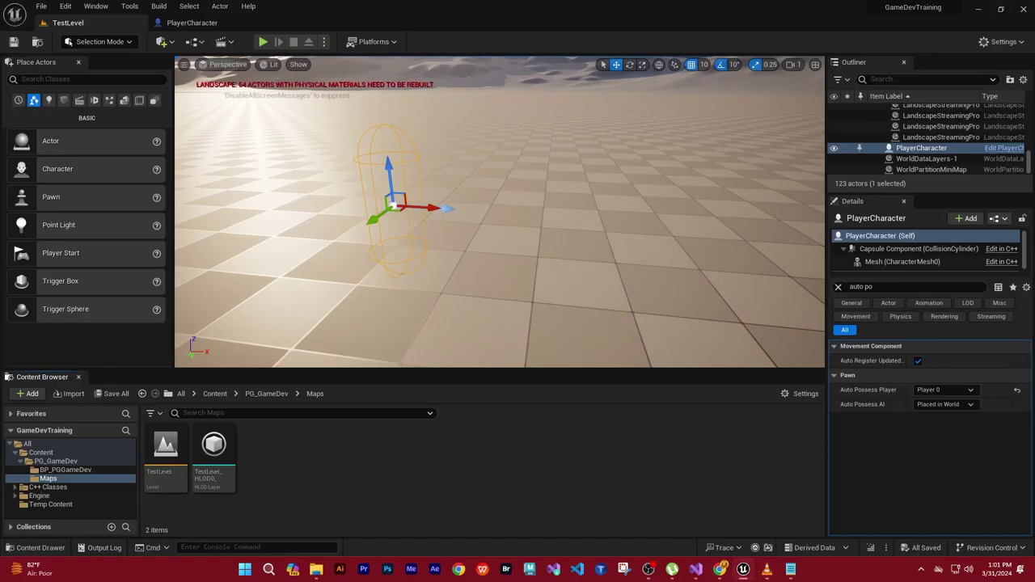
pyautogui.hotkey('alt', 'Tab')
pyautogui.hotkey('alt', 'Tab')
pyautogui.hotkey('alt', 'Tab')
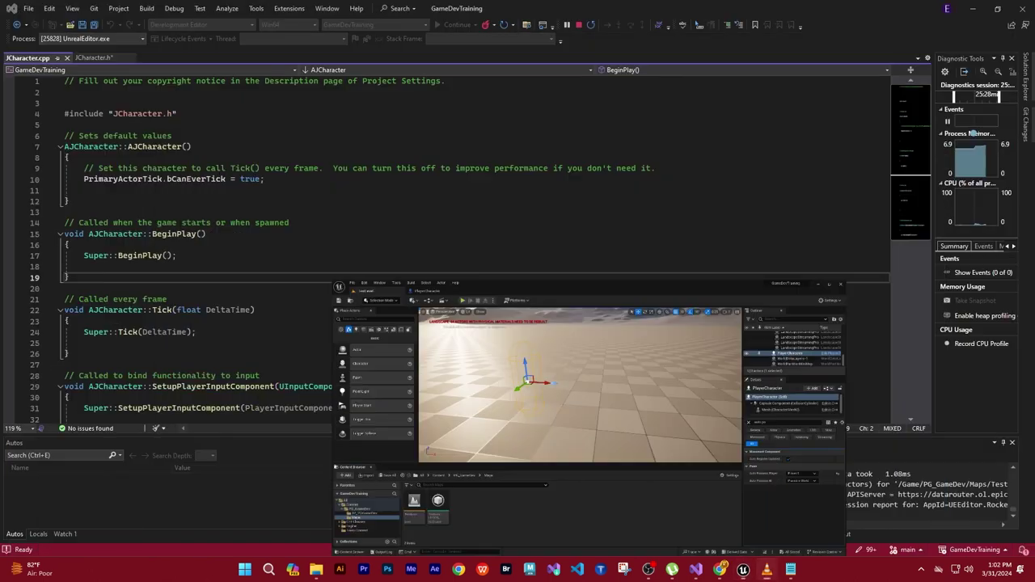
pyautogui.hotkey('alt', 'Tab')
pyautogui.hotkey('alt', 'Tab')
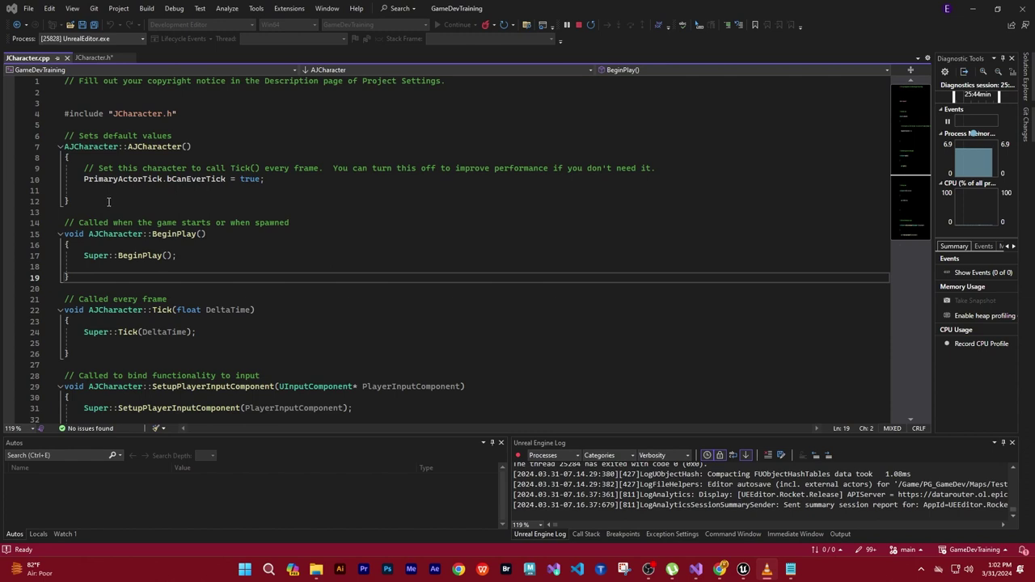
# Begin SpringArmComp = CreateDefaultSubobject< on a new line after bCanEverTick
pyautogui.click(275, 182)
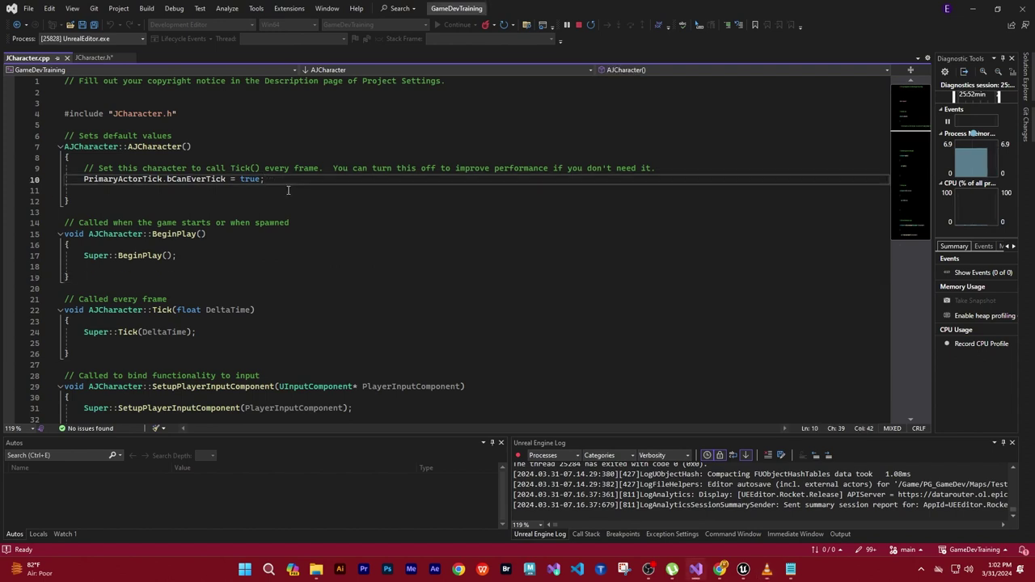
pyautogui.press('Return')
pyautogui.press('Return')
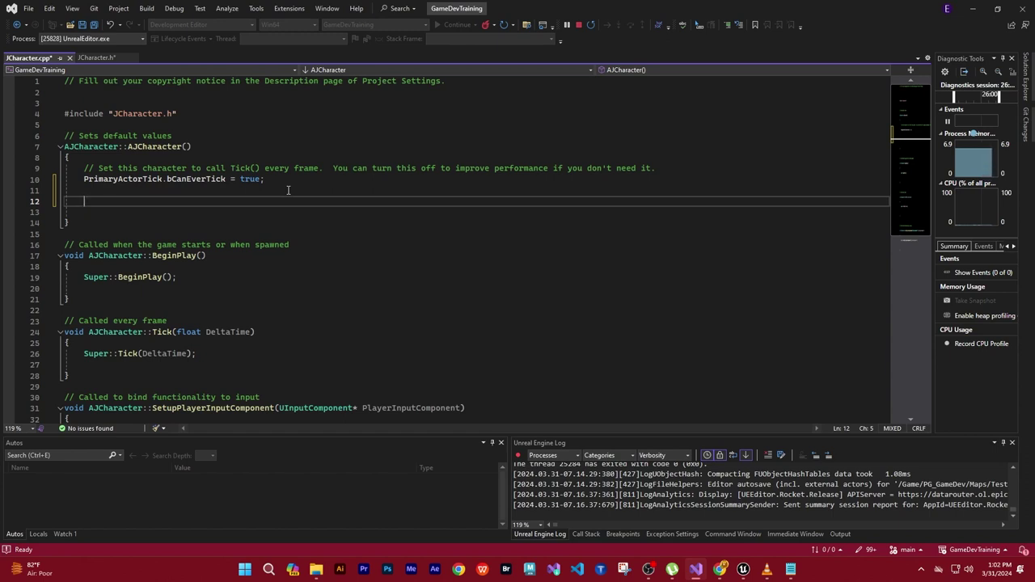
pyautogui.write('Spring')
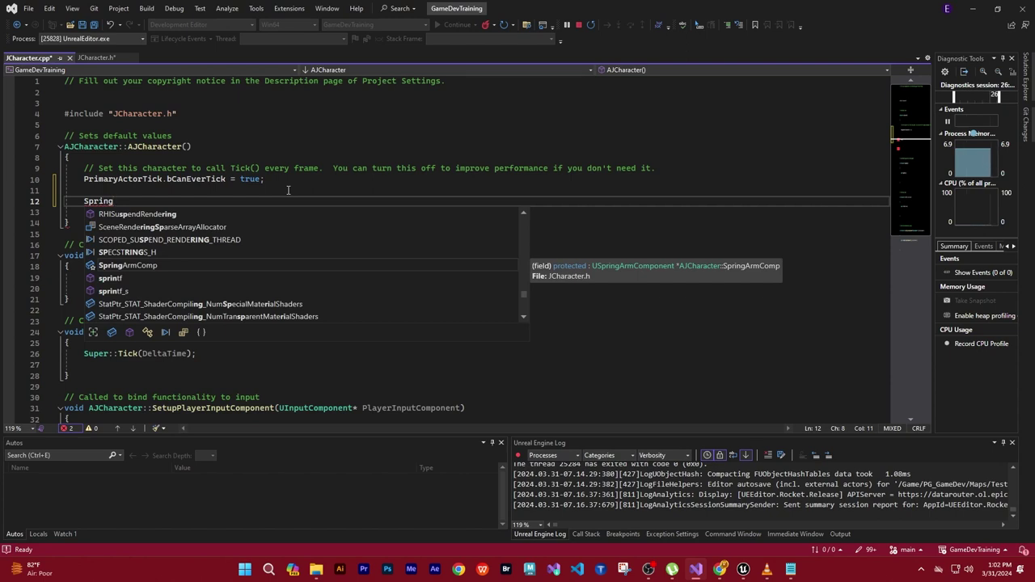
pyautogui.write('Arm')
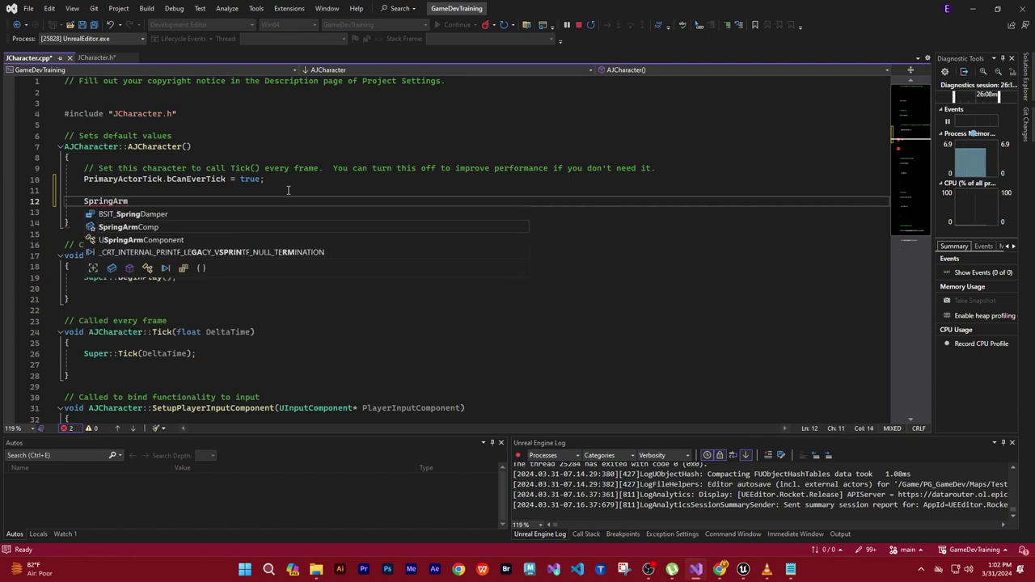
pyautogui.write('Comp')
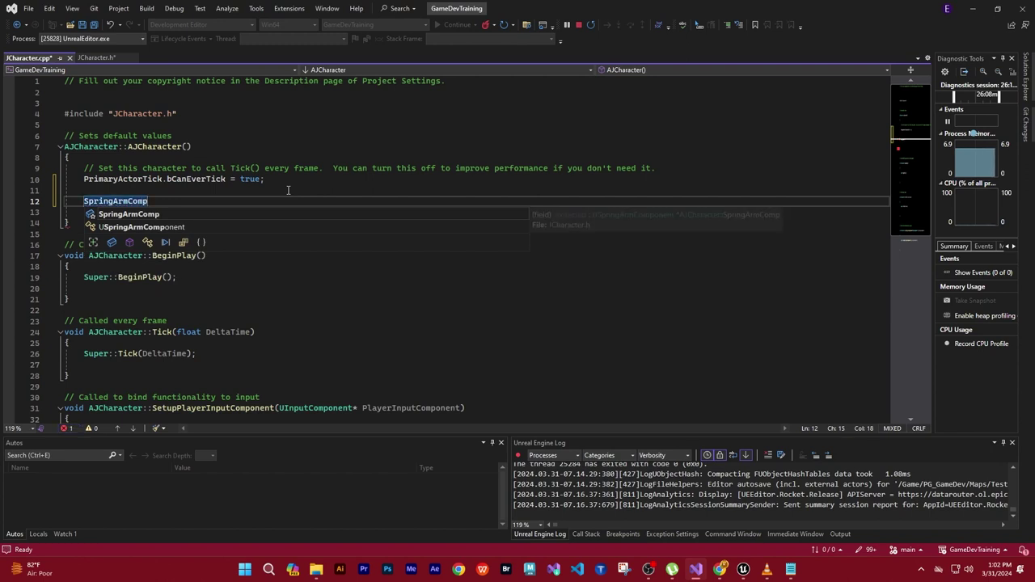
pyautogui.write(' =')
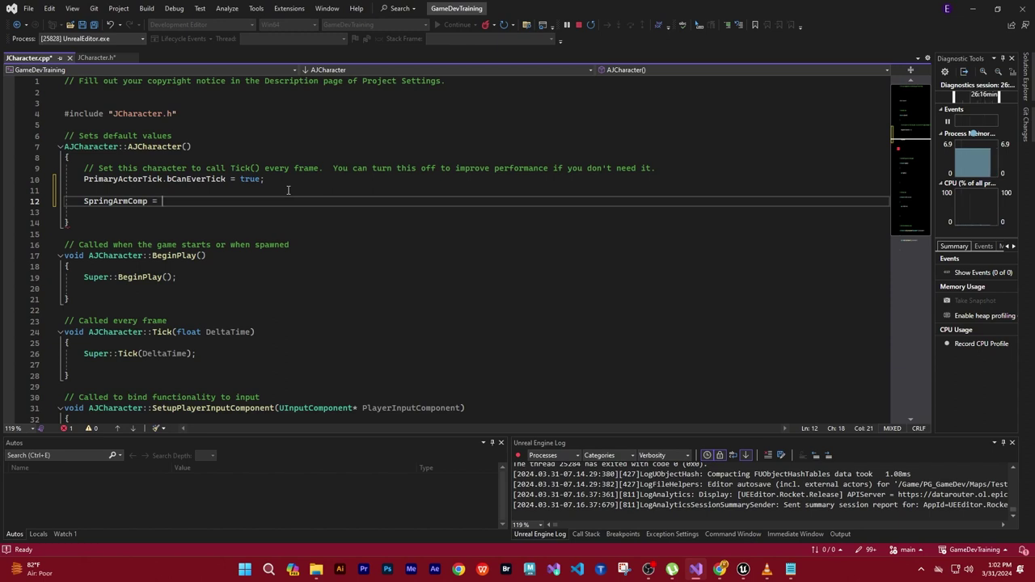
pyautogui.write('Create')
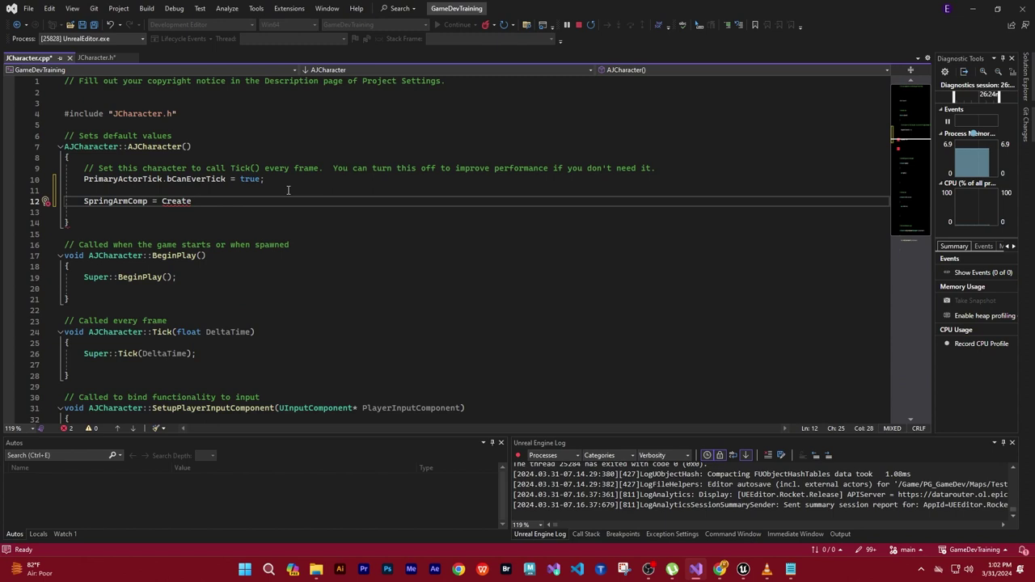
pyautogui.click(288, 190)
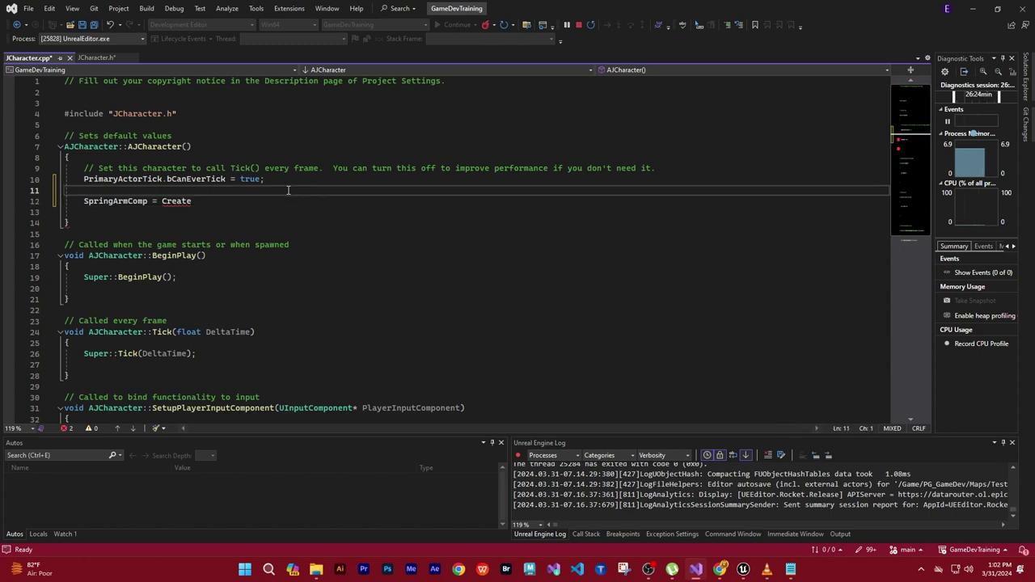
pyautogui.click(200, 201)
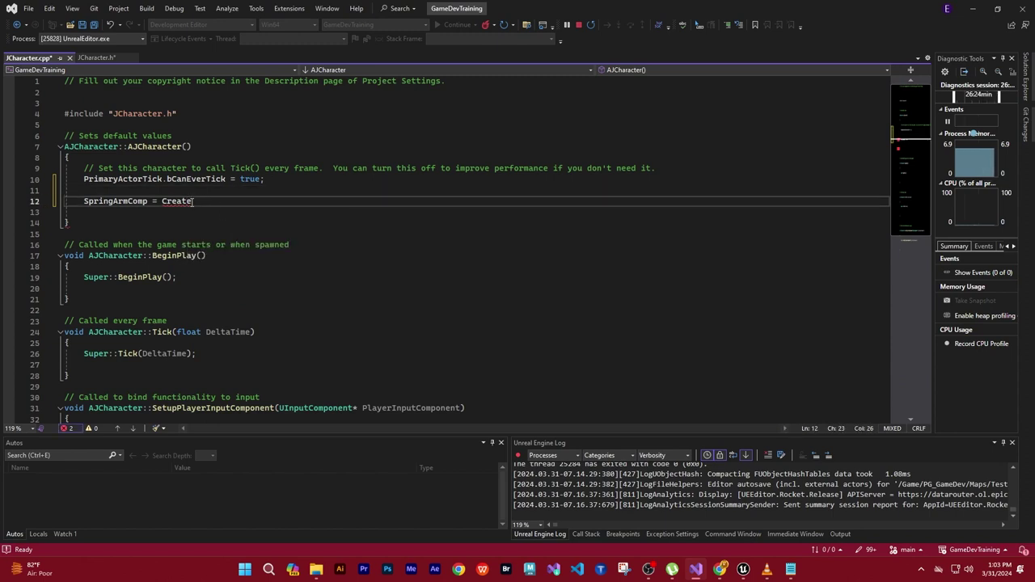
pyautogui.press('BackSpace')
pyautogui.write('e')
pyautogui.write('De')
pyautogui.write('fau')
pyautogui.write('lt')
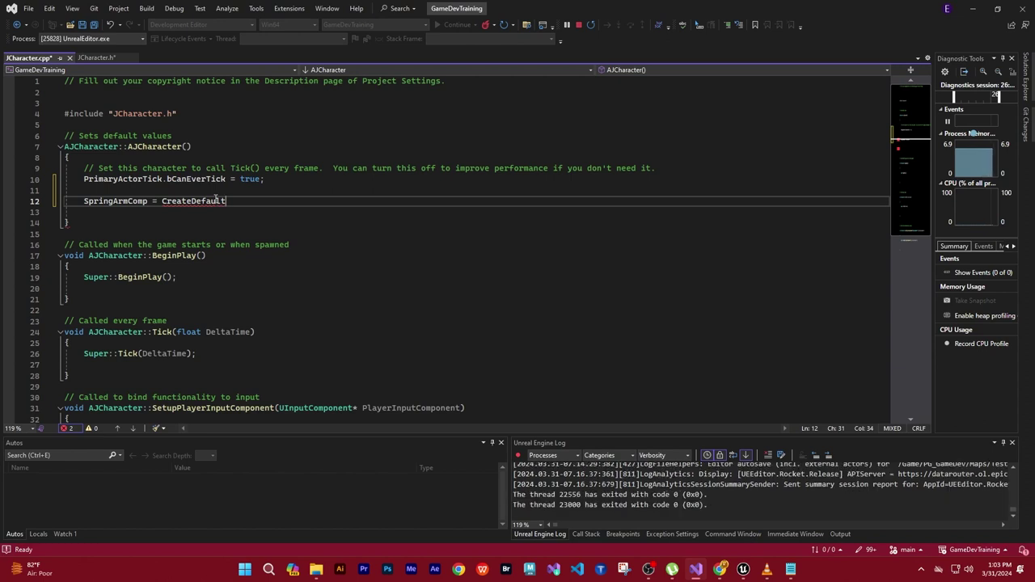
pyautogui.write('Sub')
pyautogui.write('o')
pyautogui.write('bje')
pyautogui.write('ct')
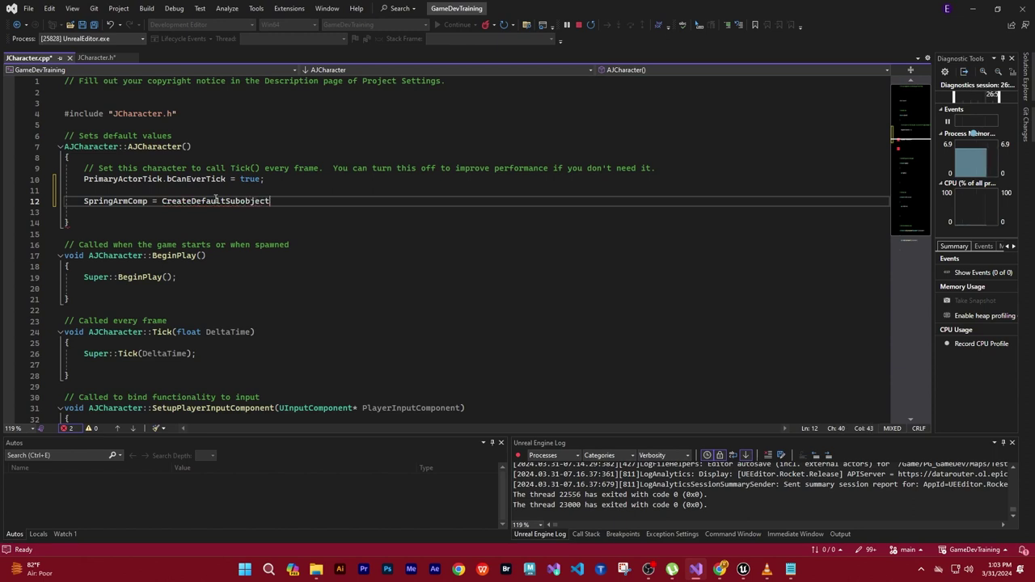
# Complete it as CreateDefaultSubobject<USpringArmComponent>("SpringArmComp");
pyautogui.write('<')
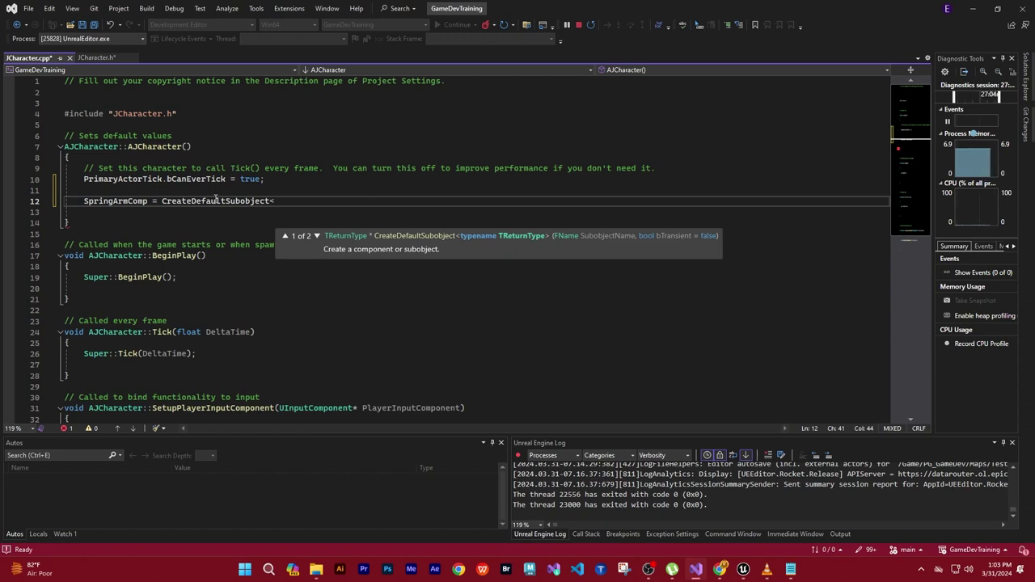
pyautogui.write('USpring')
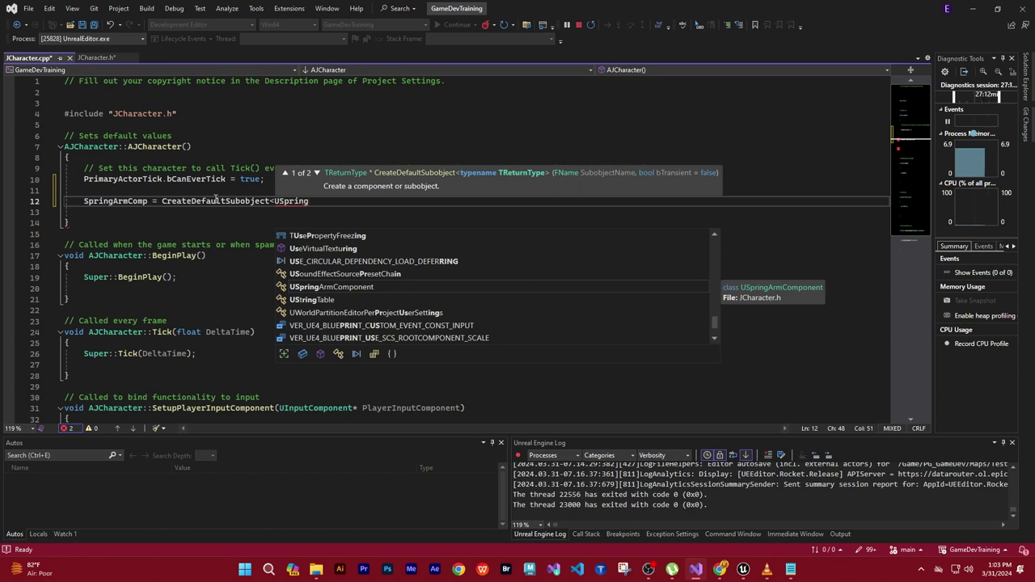
pyautogui.press('Tab')
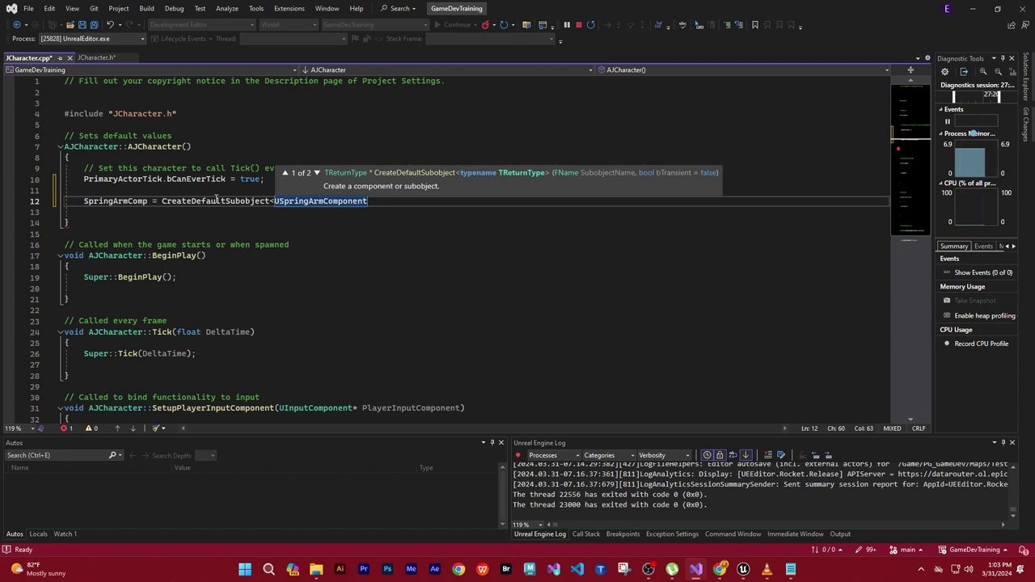
pyautogui.write('>')
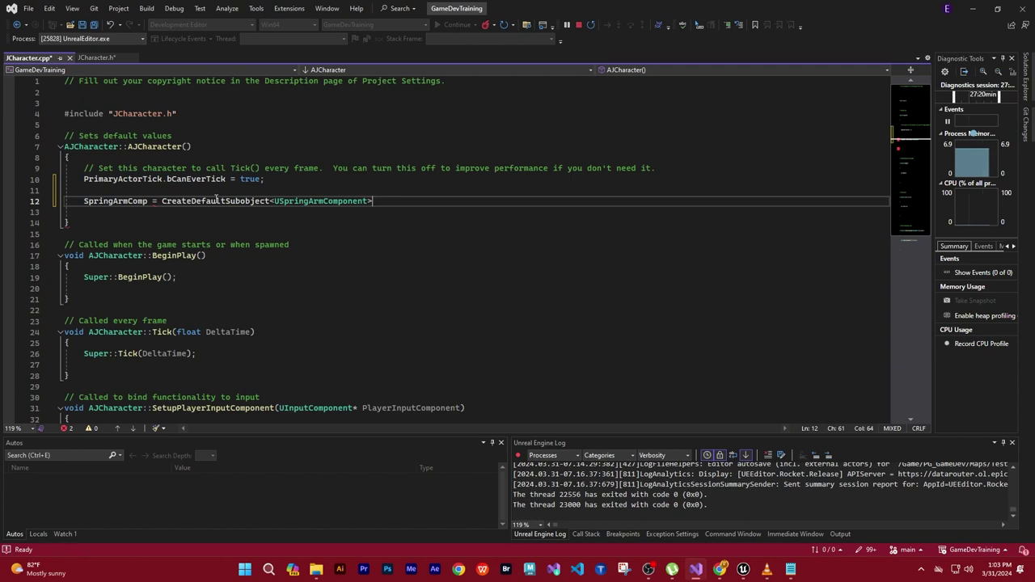
pyautogui.write('(')
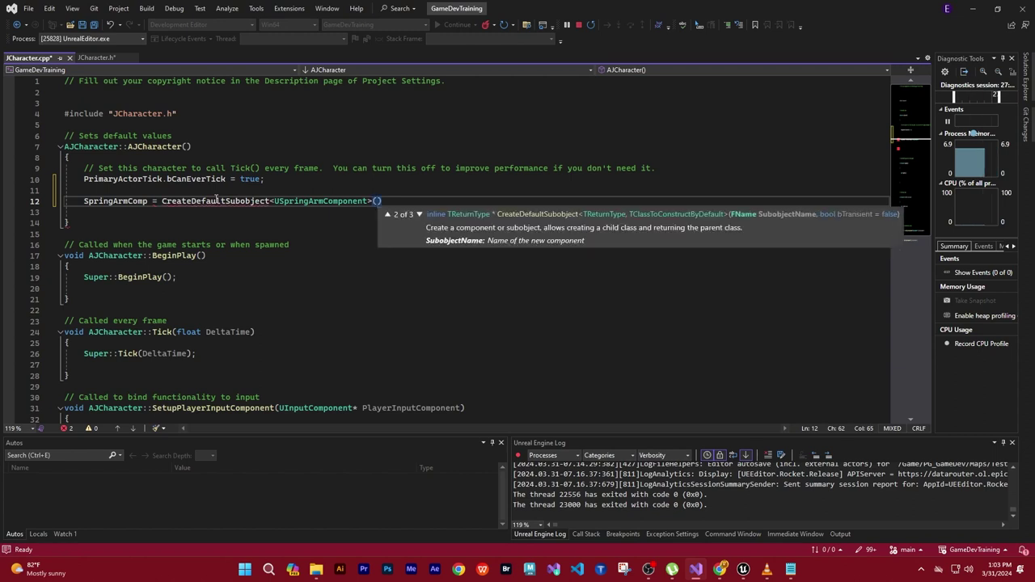
pyautogui.write('"')
pyautogui.write('Spring')
pyautogui.write('ArmComp")')
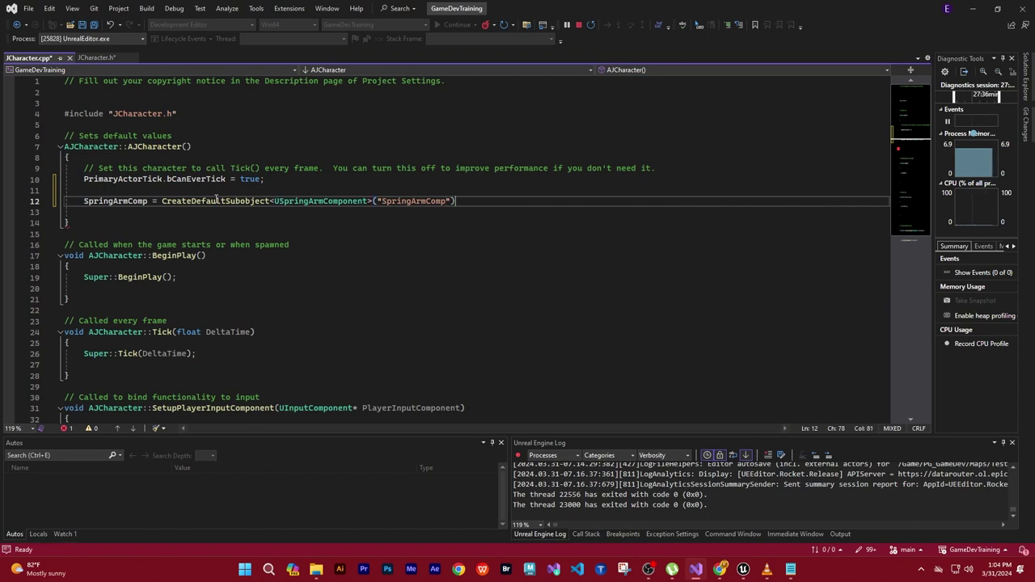
pyautogui.write(';')
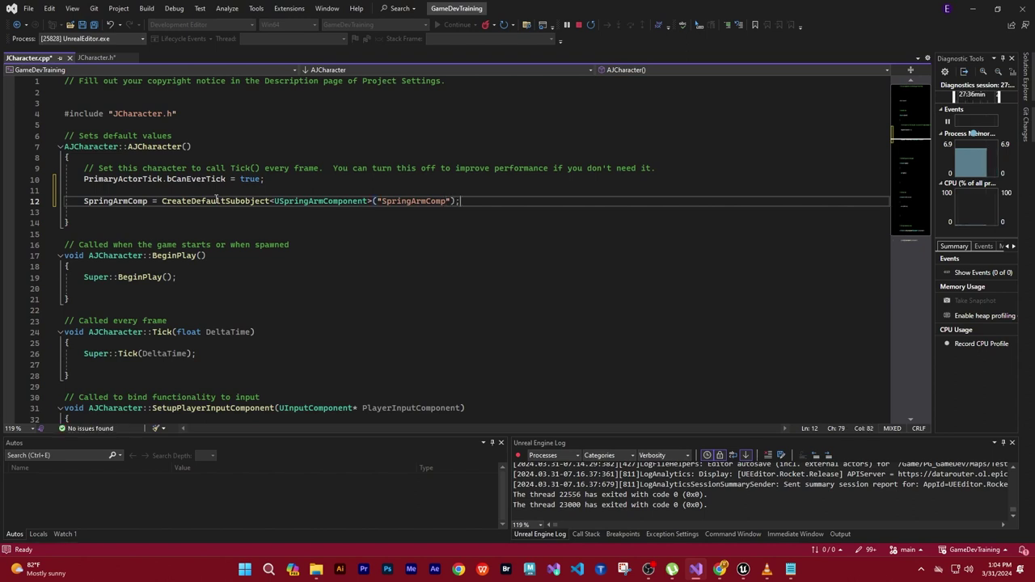
pyautogui.press('Return')
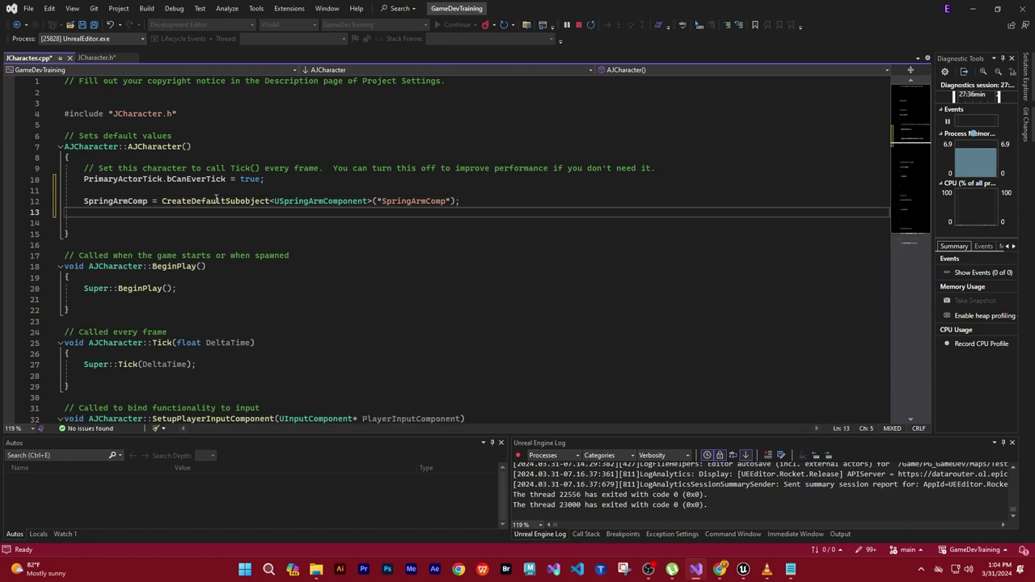
# Write CameraComp = CreateDefaultSubobject<UCameraComponent>("CameraComp") below the spring-arm line
pyautogui.press('Return')
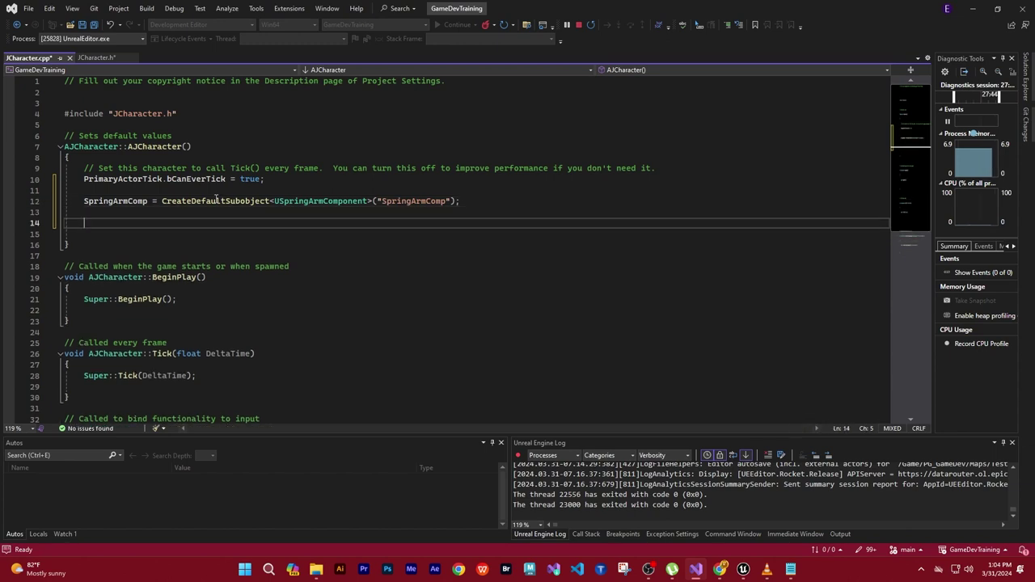
pyautogui.write('Camera')
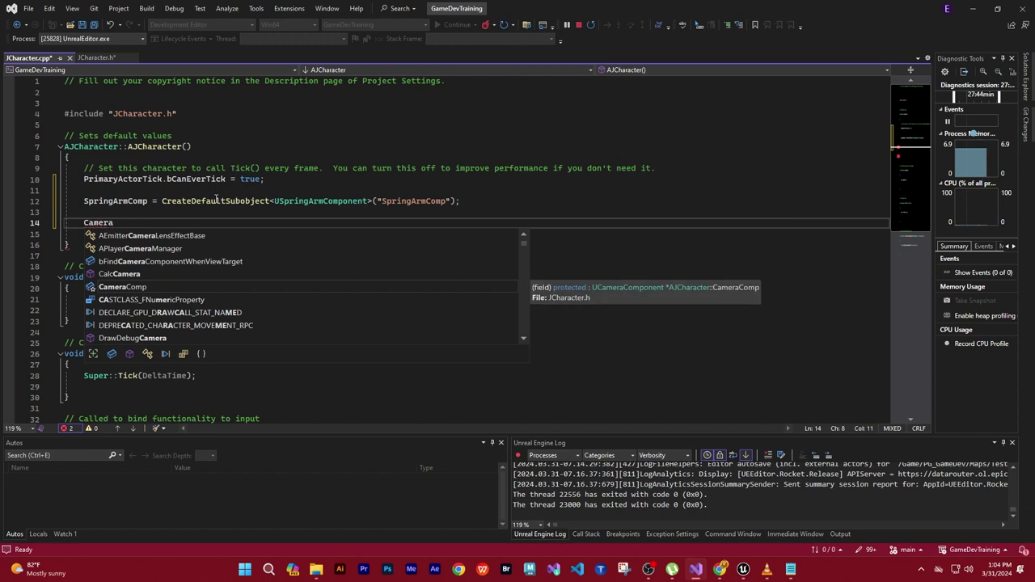
pyautogui.write('Co')
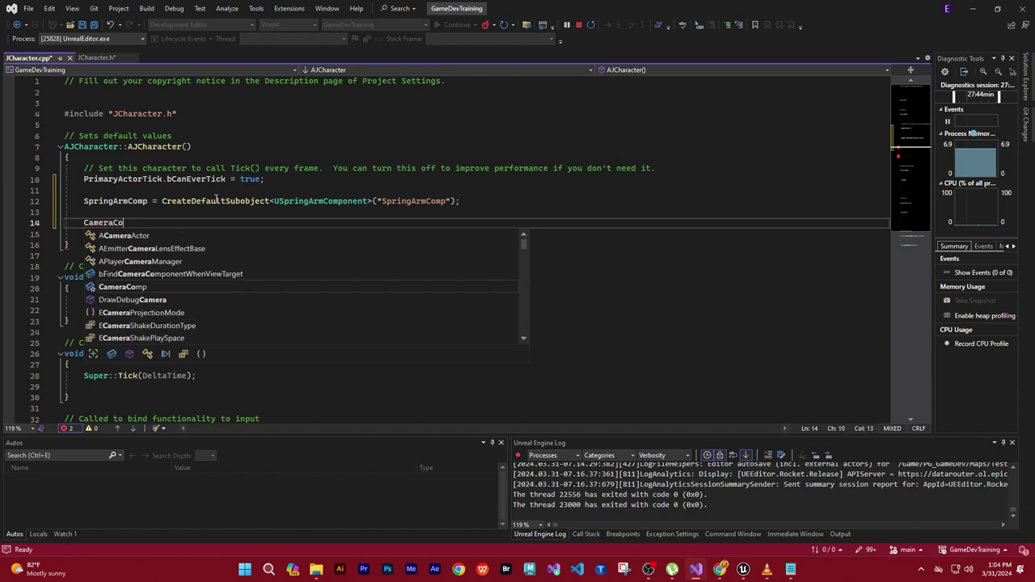
pyautogui.write('mp')
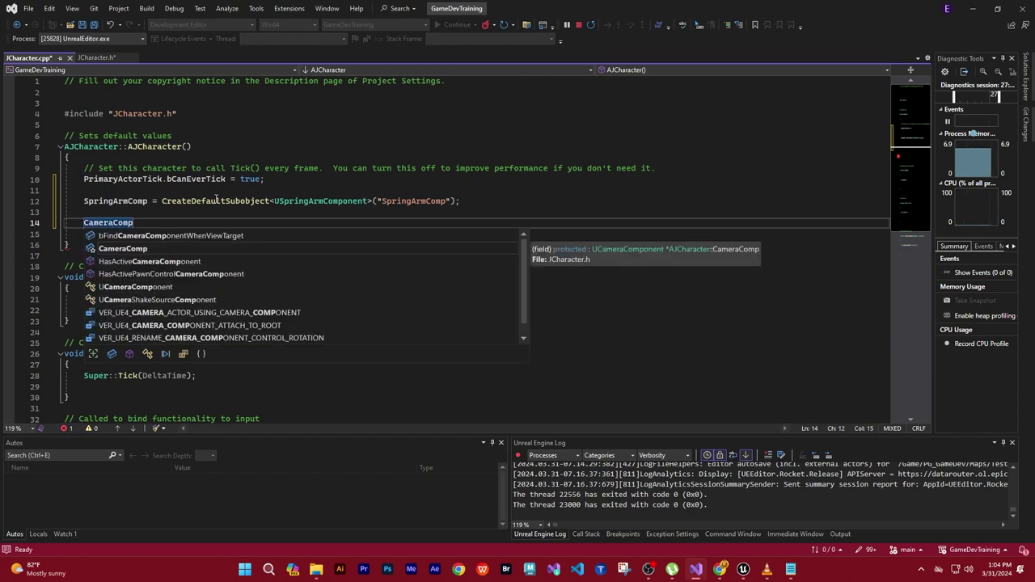
pyautogui.write(' =')
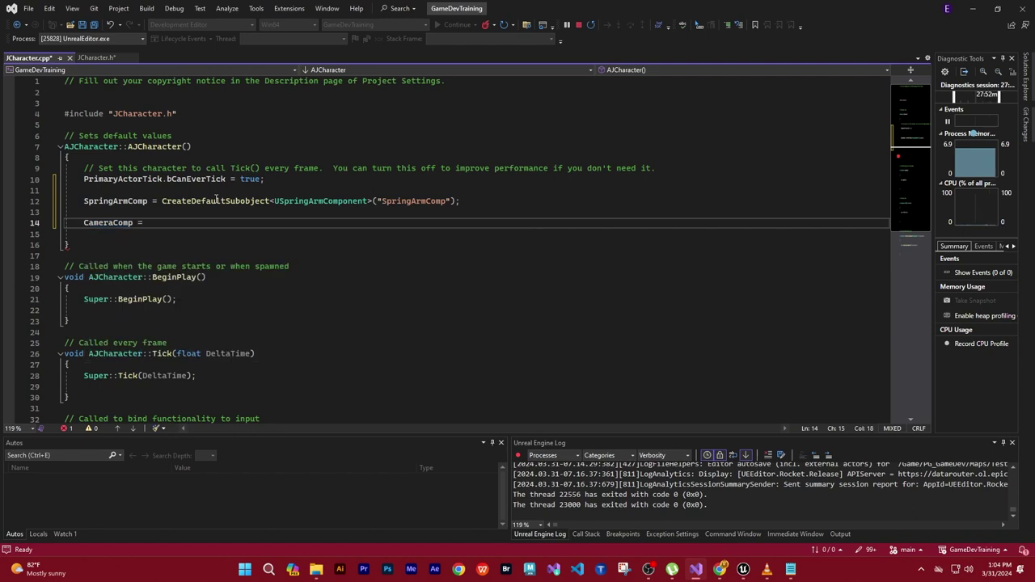
pyautogui.write('Create')
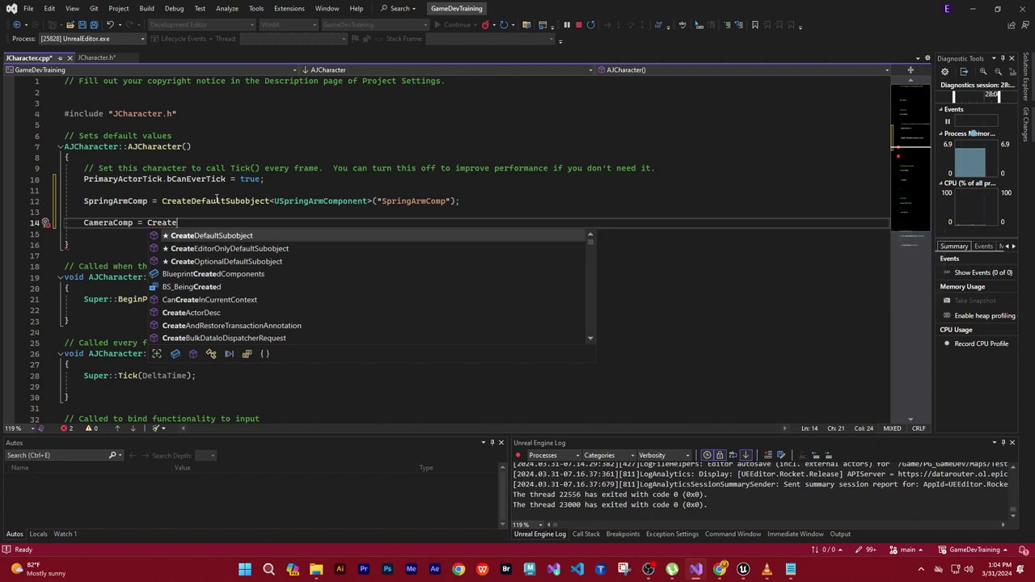
pyautogui.press('Tab')
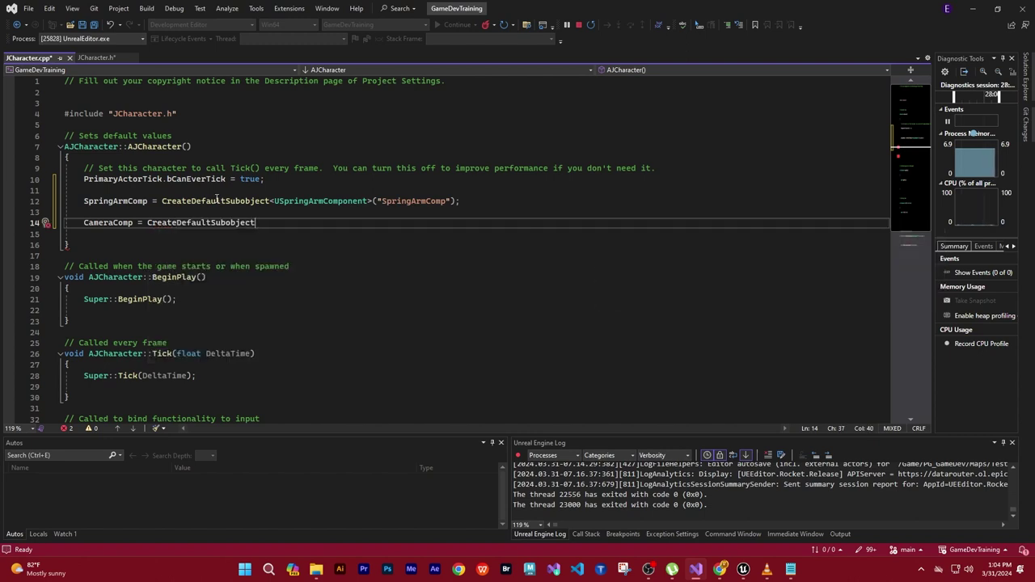
pyautogui.write('<')
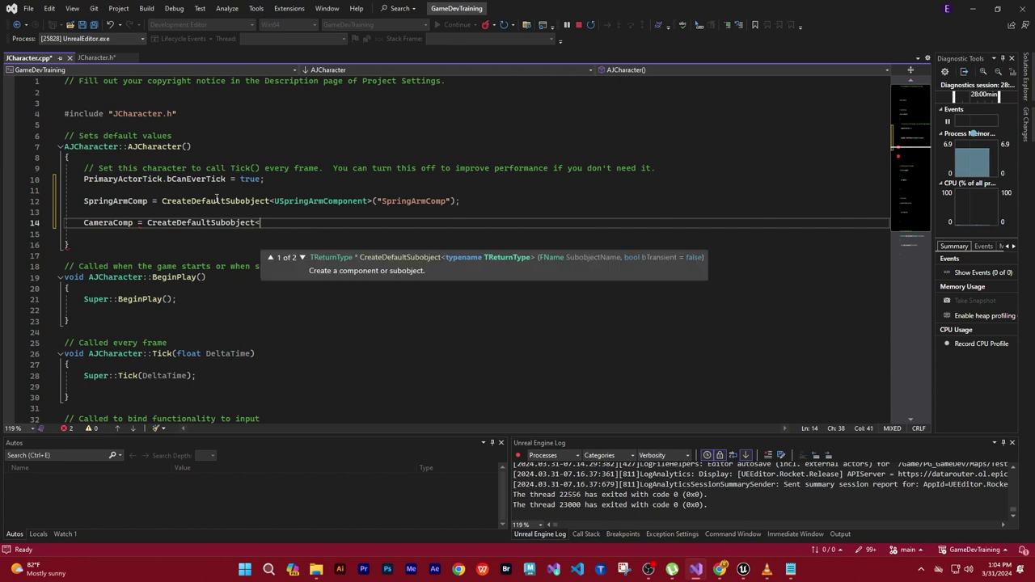
pyautogui.write('U')
pyautogui.write('ca')
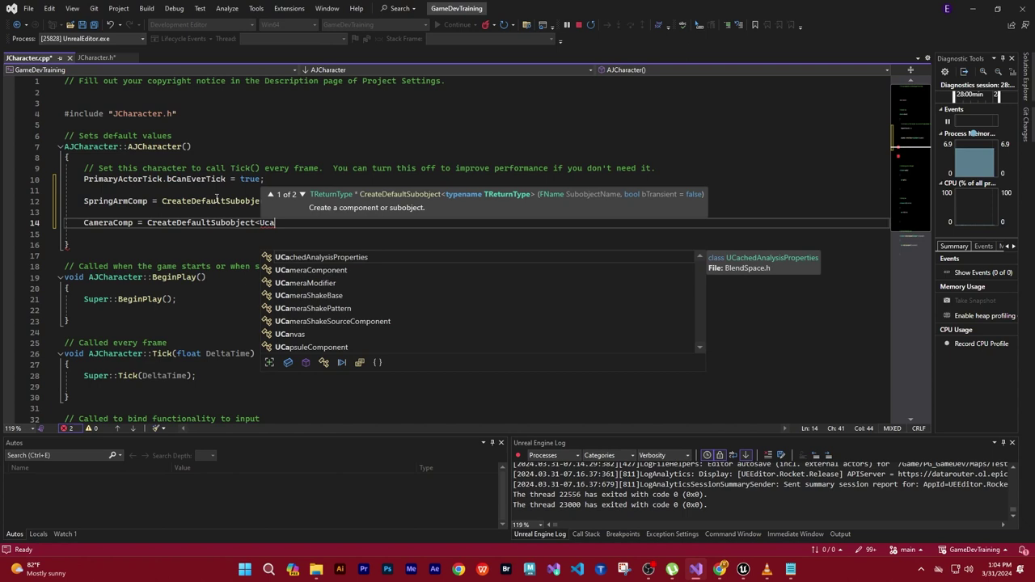
pyautogui.press('Down')
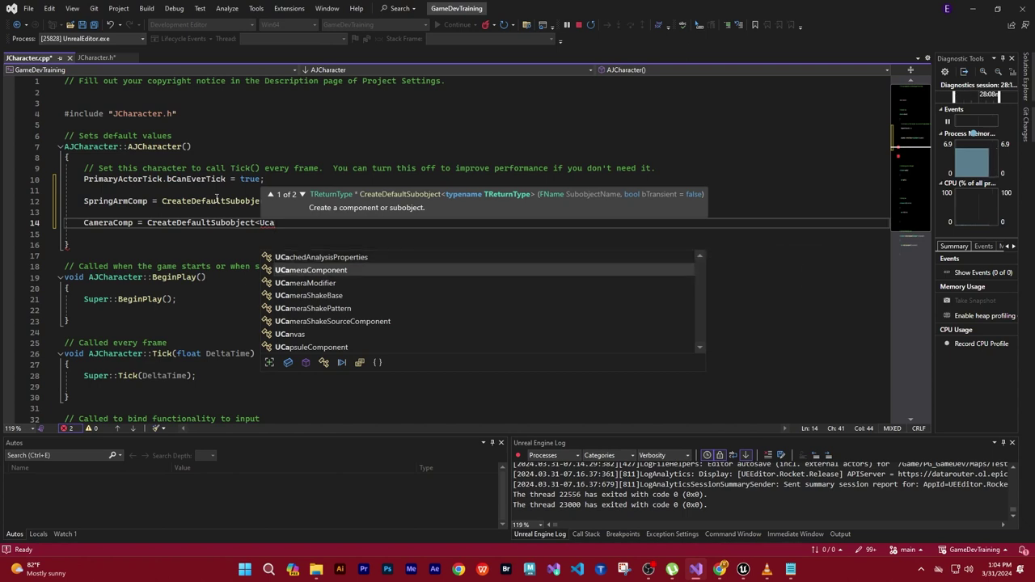
pyautogui.press('Tab')
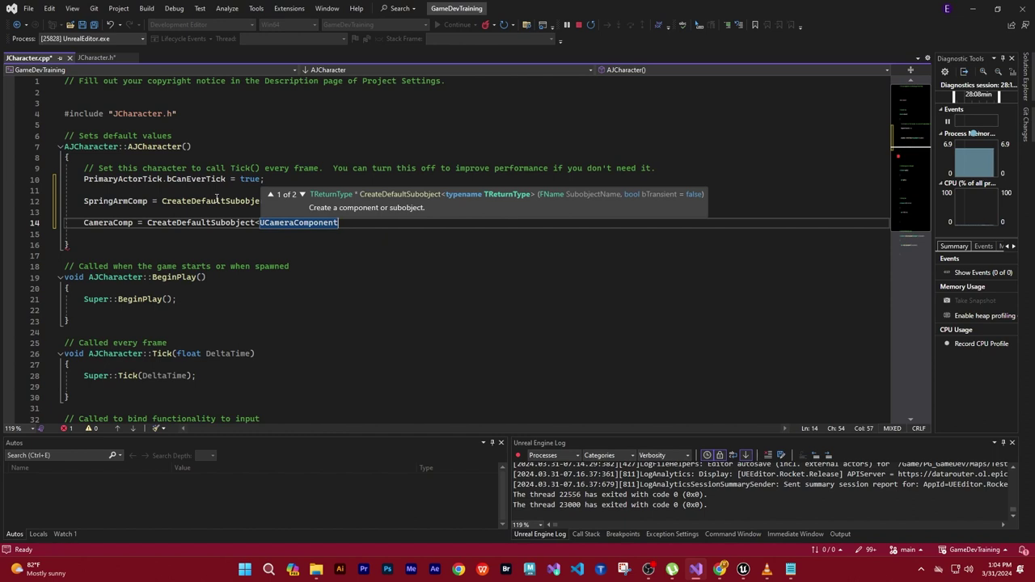
pyautogui.write('>')
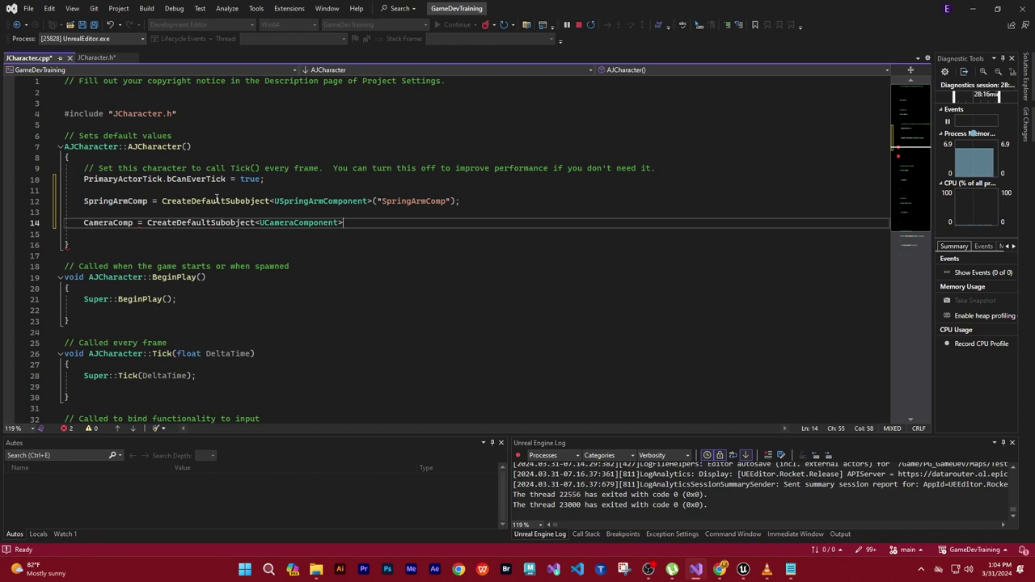
pyautogui.write('("')
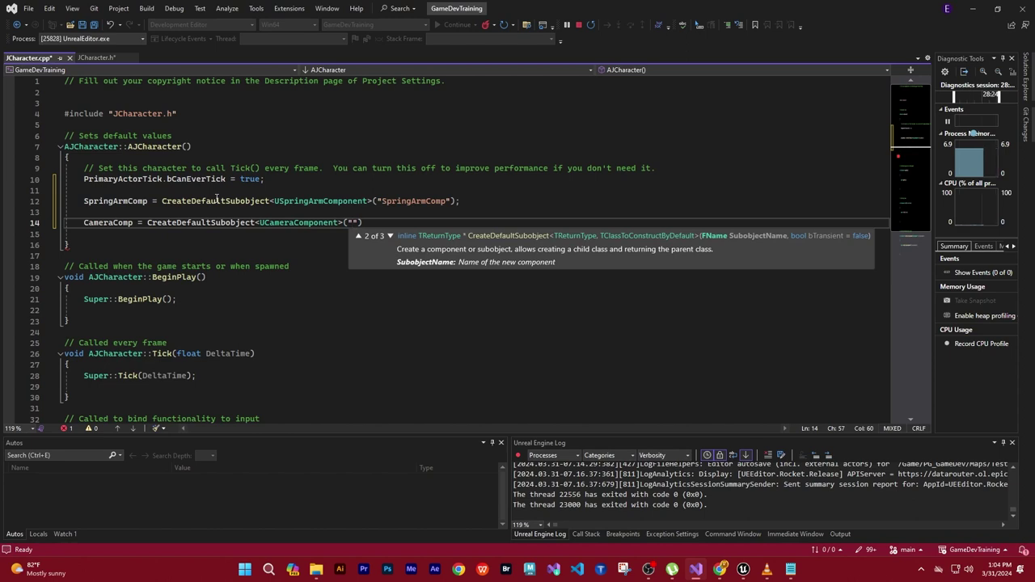
pyautogui.write('Camera')
pyautogui.write('Comp"')
pyautogui.write(')')
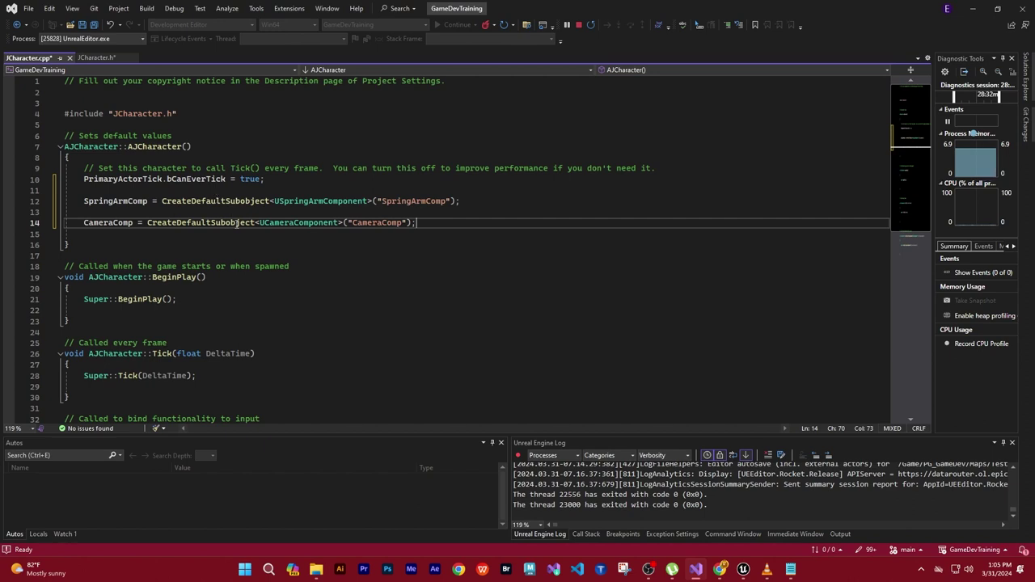
pyautogui.moveTo(460, 202); pyautogui.dragTo(98, 201)
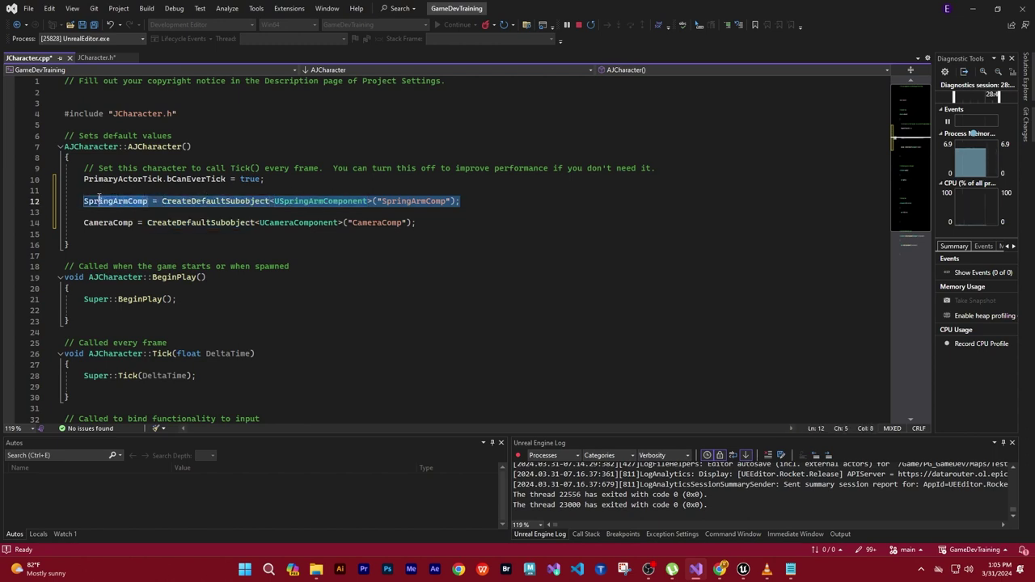
pyautogui.rightClick(198, 202)
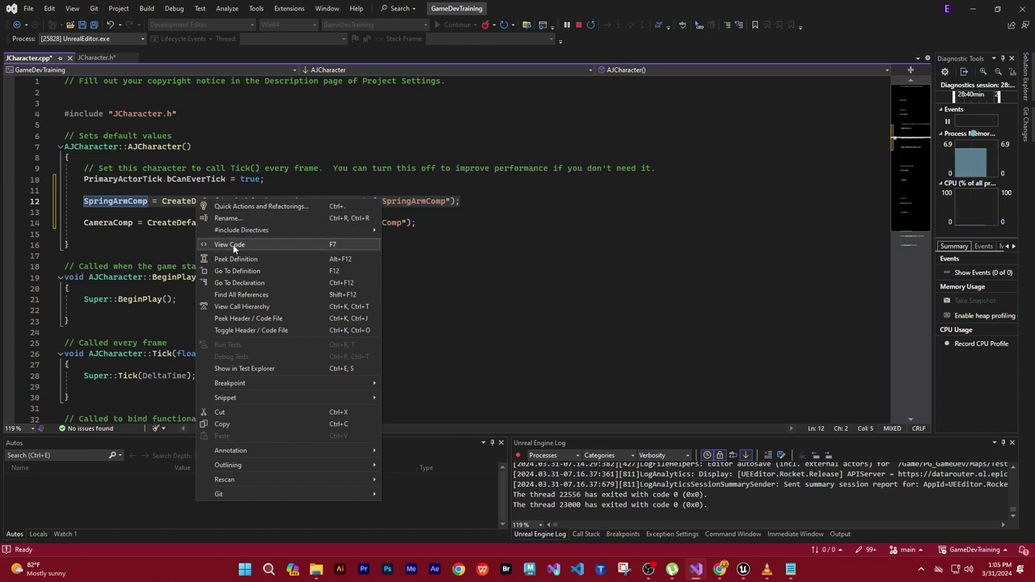
pyautogui.click(253, 310)
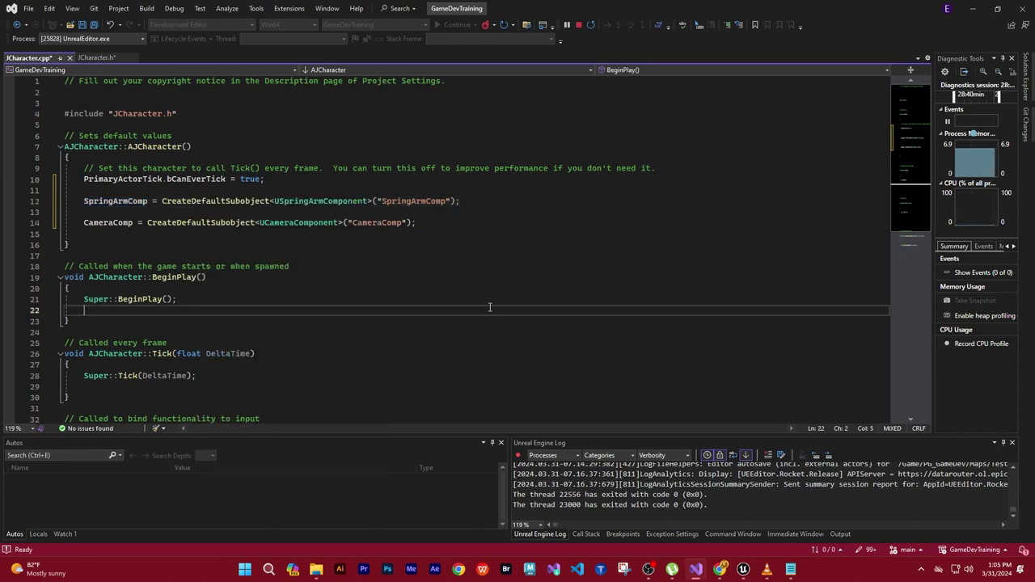
pyautogui.moveTo(273, 200); pyautogui.dragTo(362, 204)
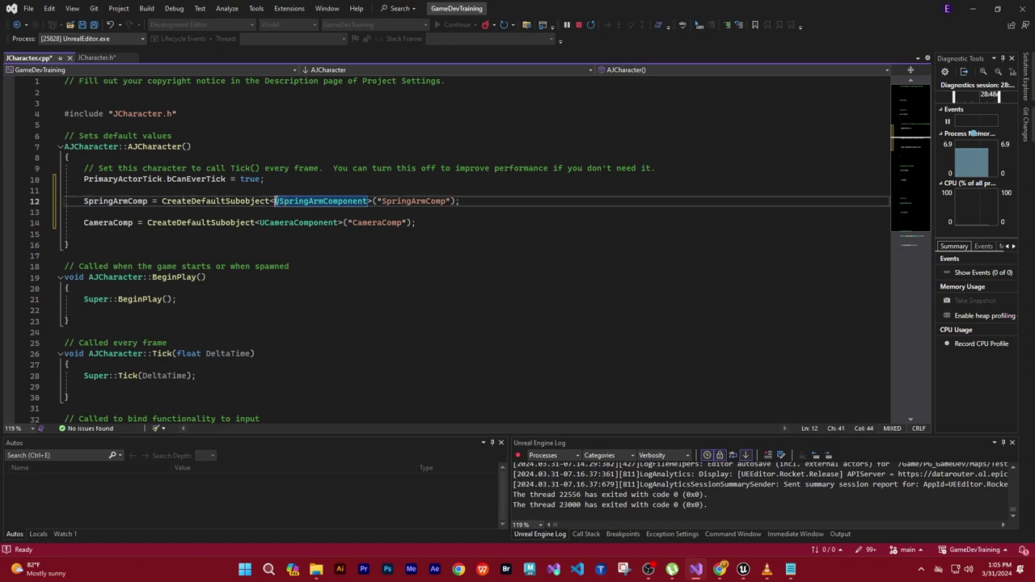
pyautogui.rightClick(360, 203)
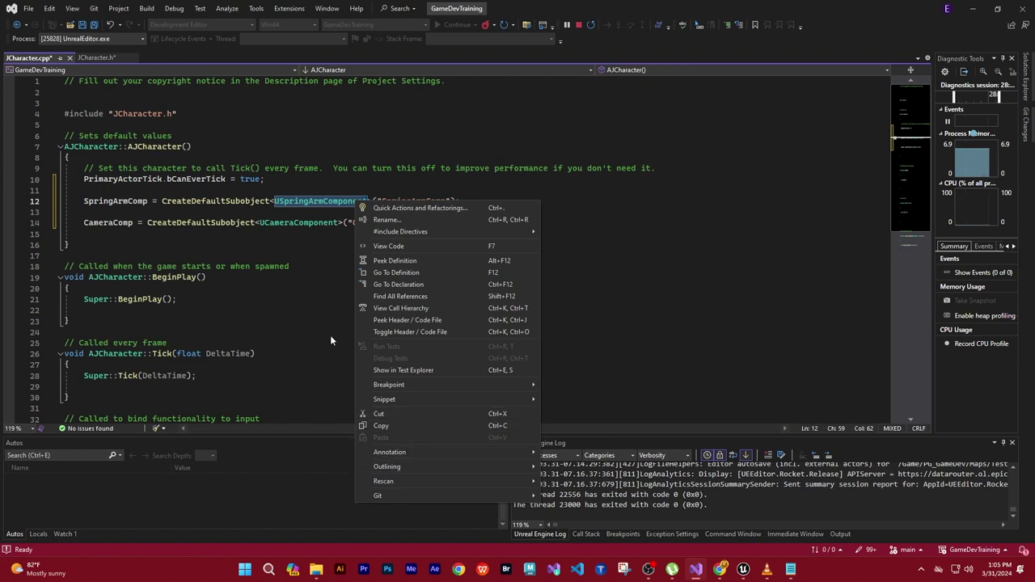
pyautogui.click(183, 202)
pyautogui.doubleClick(241, 202)
pyautogui.rightClick(241, 203)
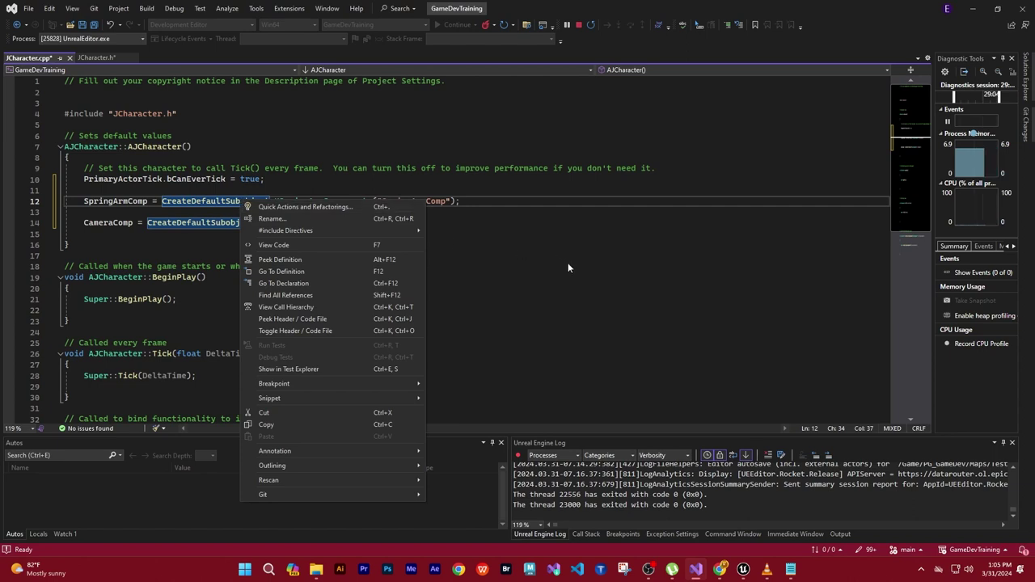
pyautogui.click(543, 266)
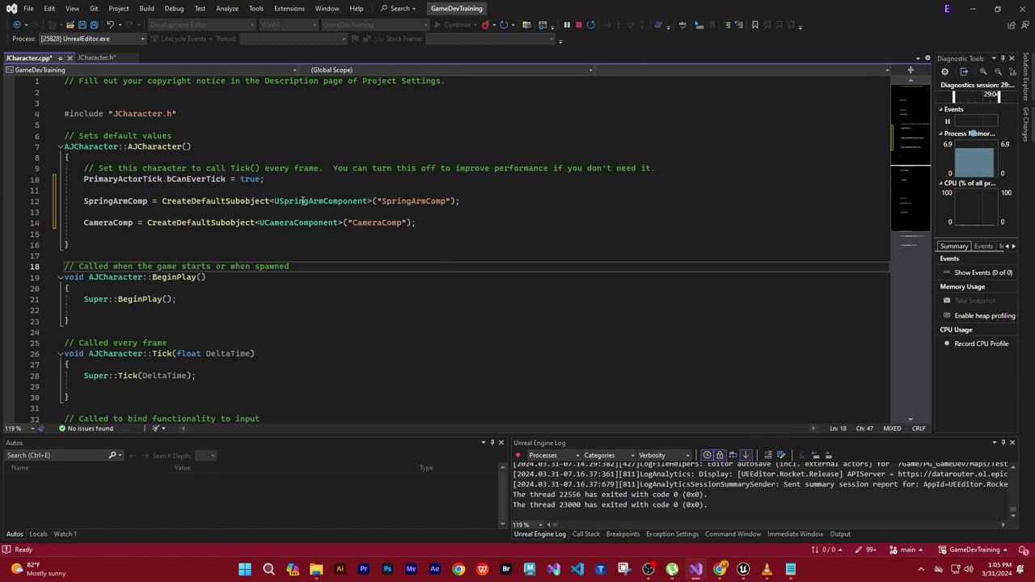
pyautogui.rightClick(305, 206)
pyautogui.click(550, 266)
pyautogui.hotkey('alt', 'Tab')
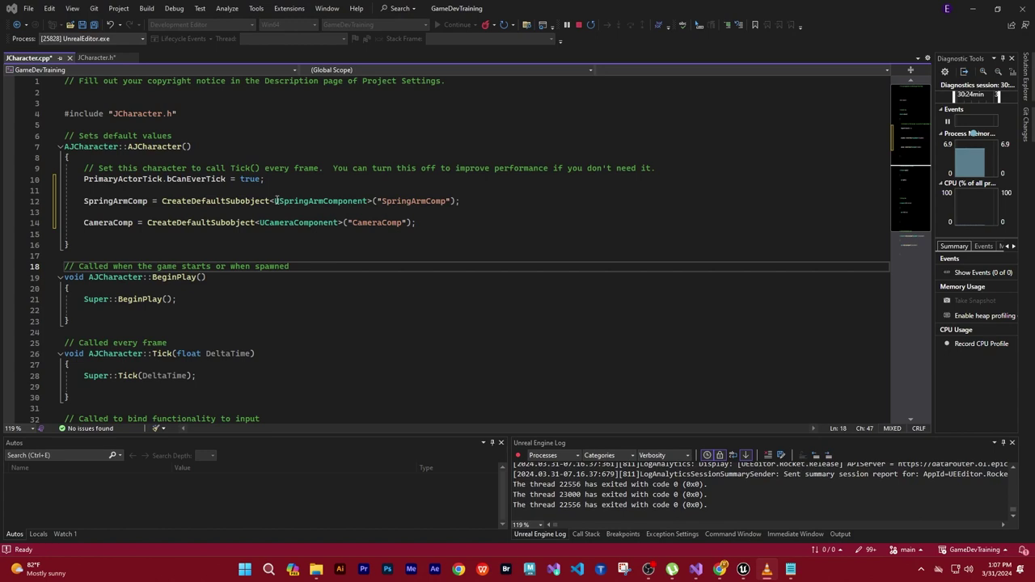
pyautogui.doubleClick(348, 201)
pyautogui.rightClick(347, 202)
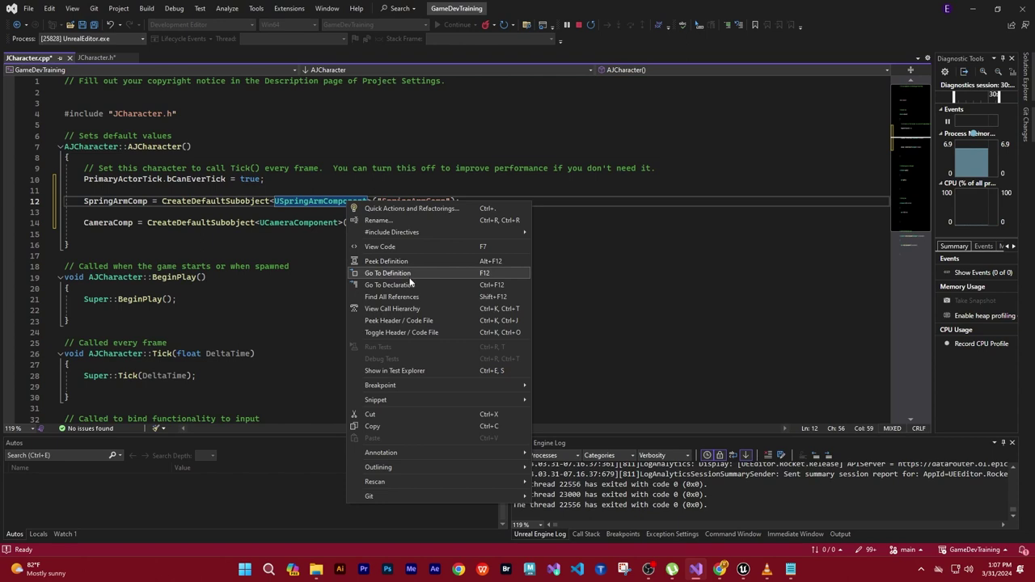
pyautogui.moveTo(396, 496)
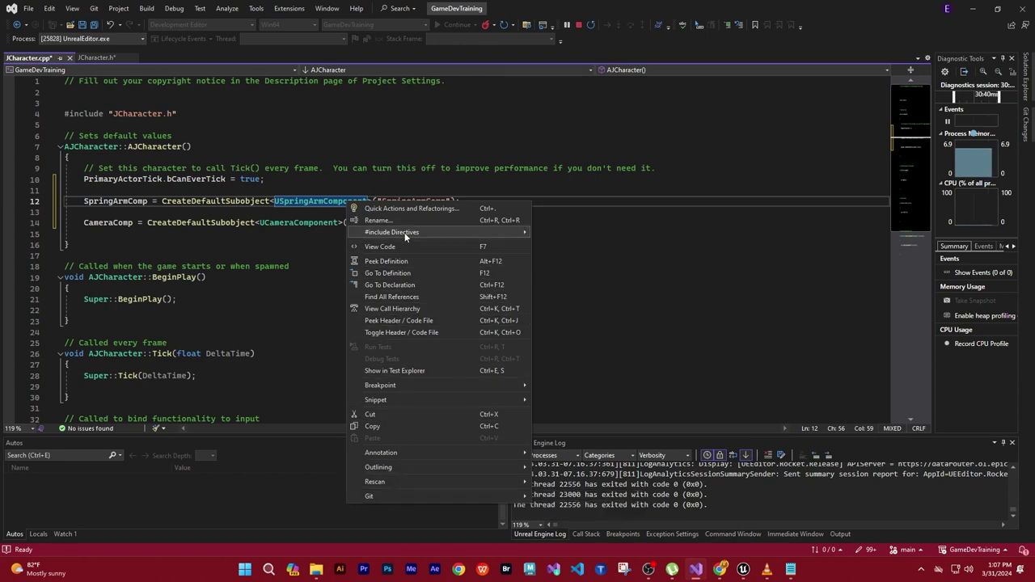
pyautogui.click(423, 210)
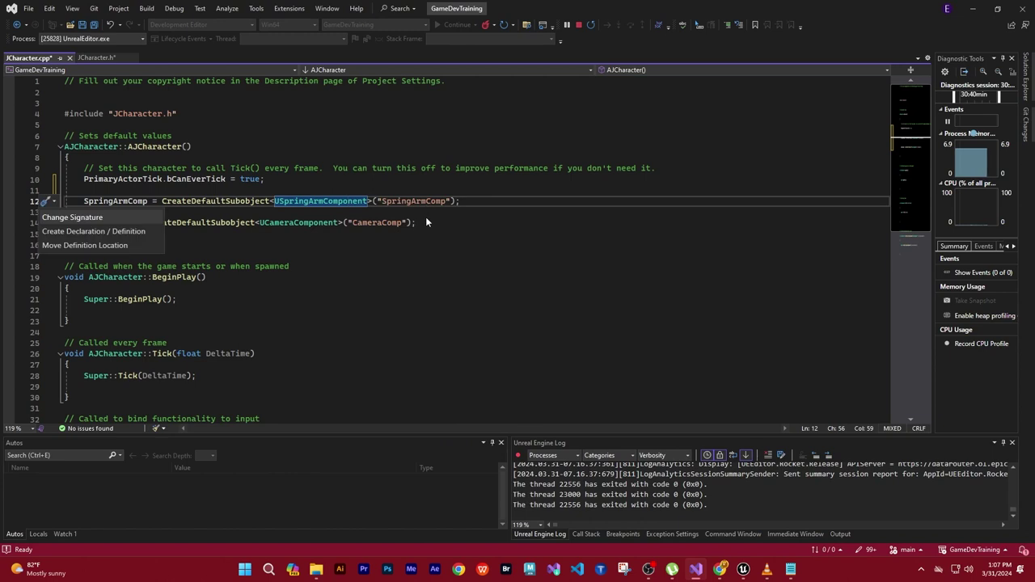
pyautogui.click(433, 276)
pyautogui.click(325, 202)
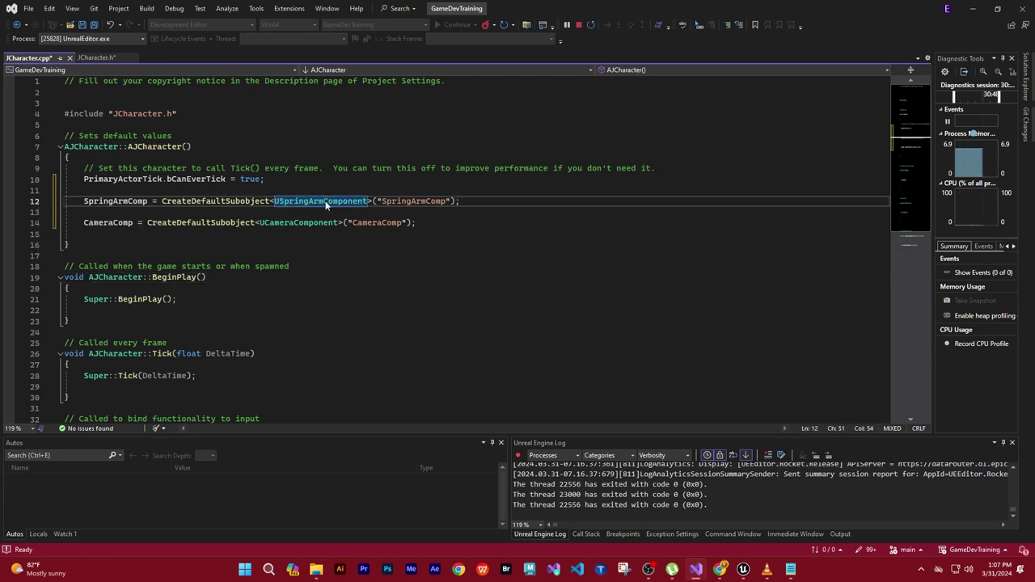
pyautogui.rightClick(326, 202)
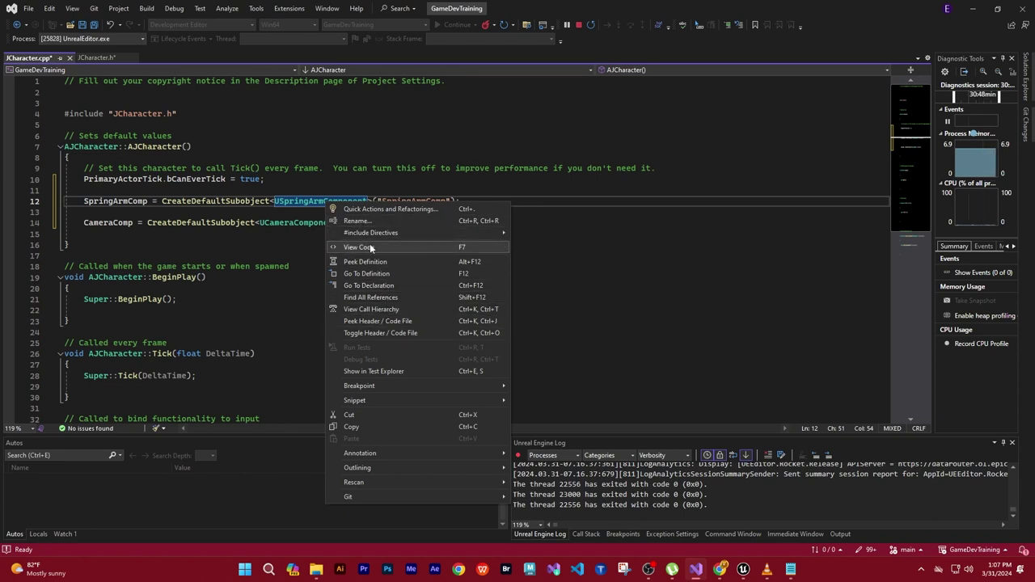
pyautogui.moveTo(374, 232)
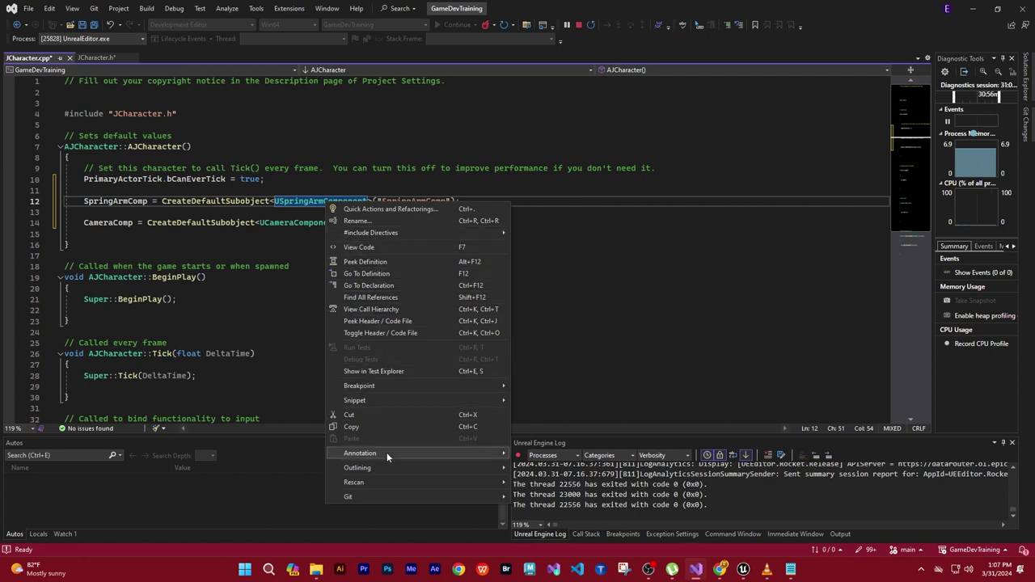
pyautogui.click(576, 299)
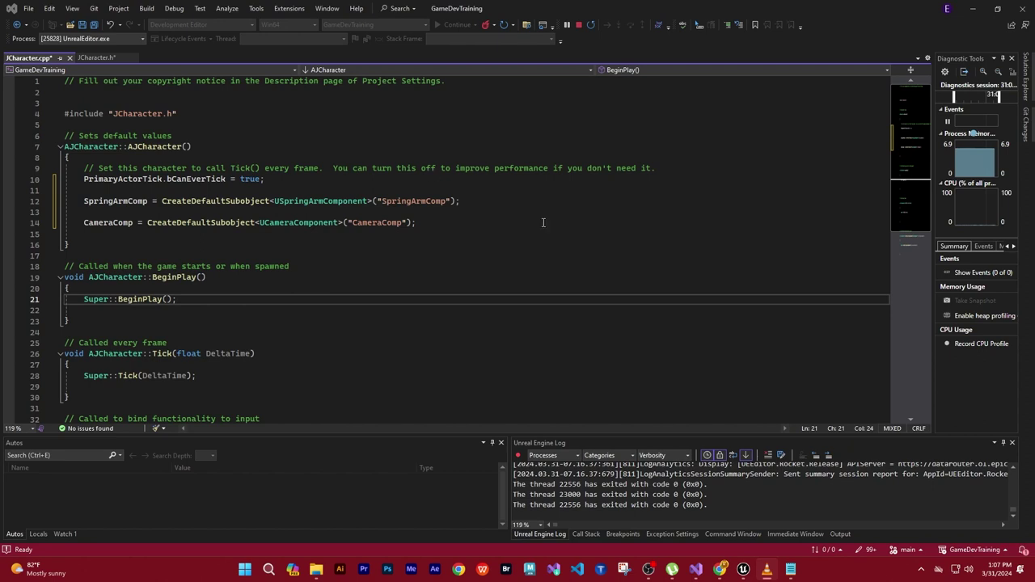
pyautogui.click(589, 253)
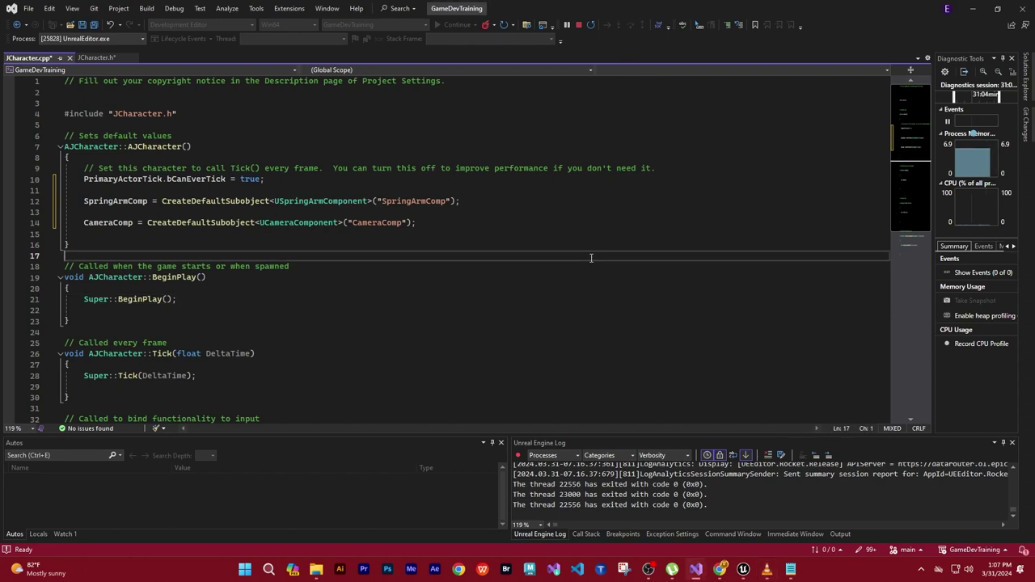
pyautogui.scroll(-3, 906, 251)
pyautogui.scroll(3, 899, 186)
# Duplicate the JCharacter.h #include line onto line 5
pyautogui.click(200, 114)
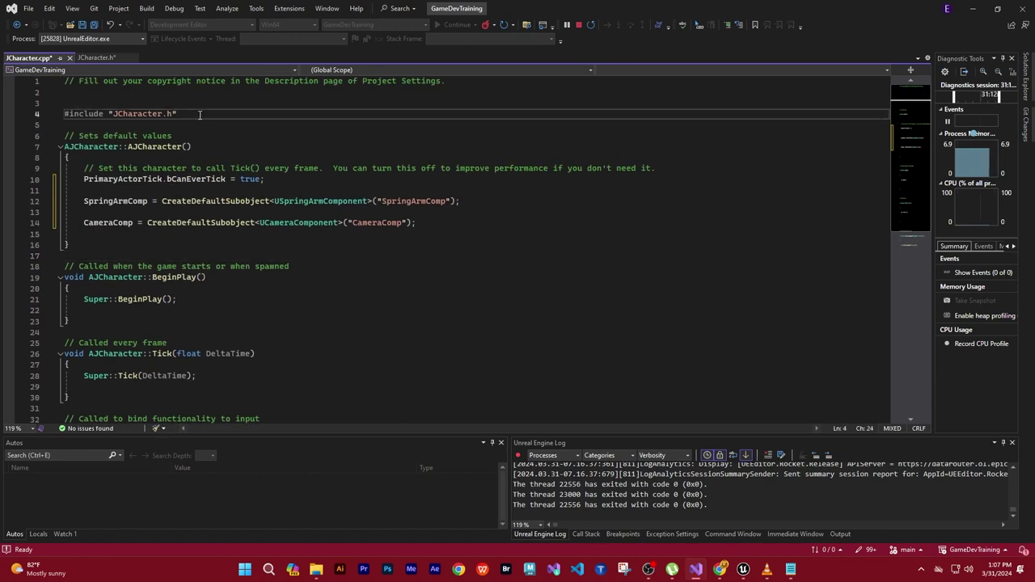
pyautogui.press('Return')
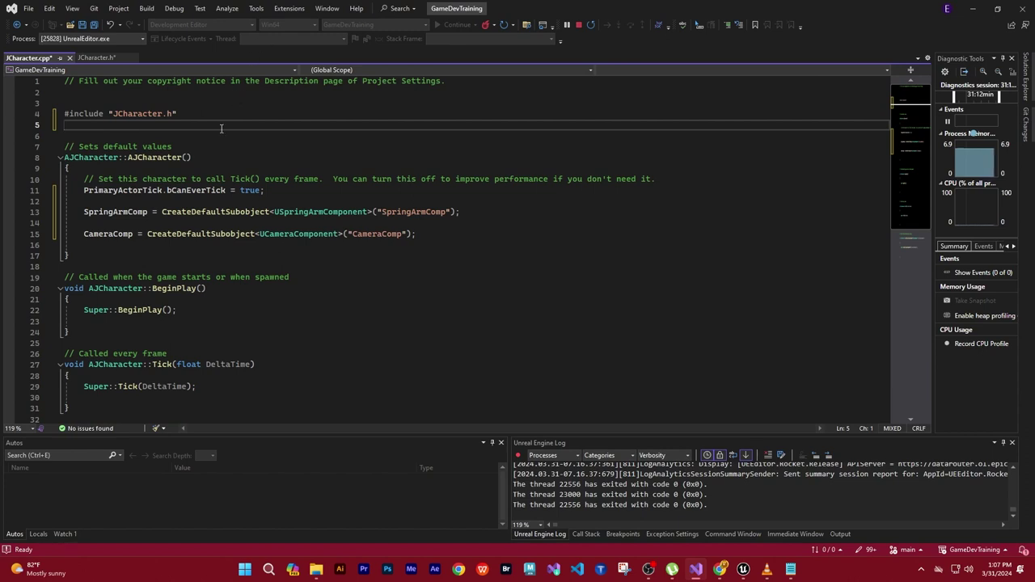
pyautogui.moveTo(200, 114); pyautogui.dragTo(65, 115)
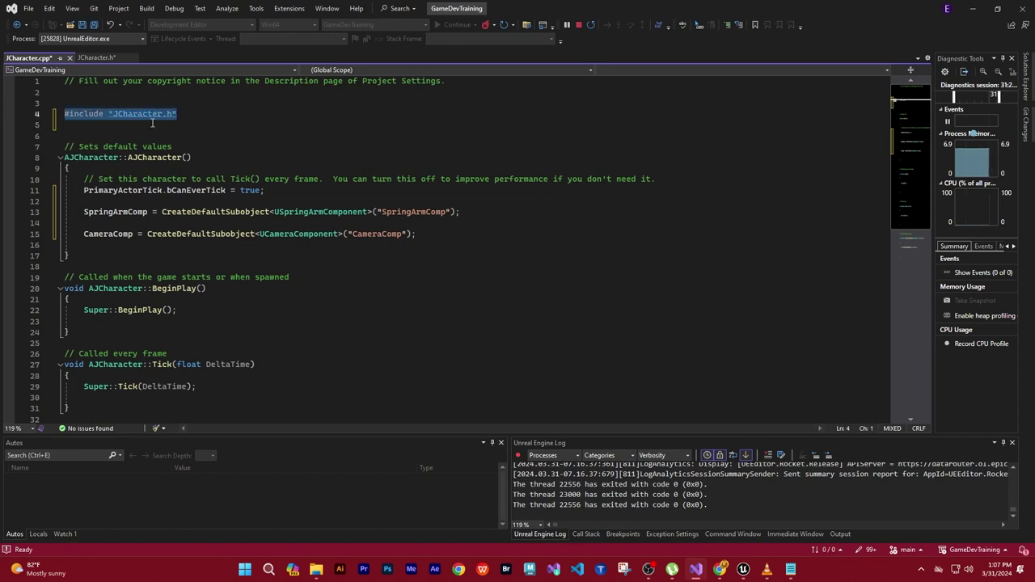
pyautogui.click(190, 112)
pyautogui.press('Return')
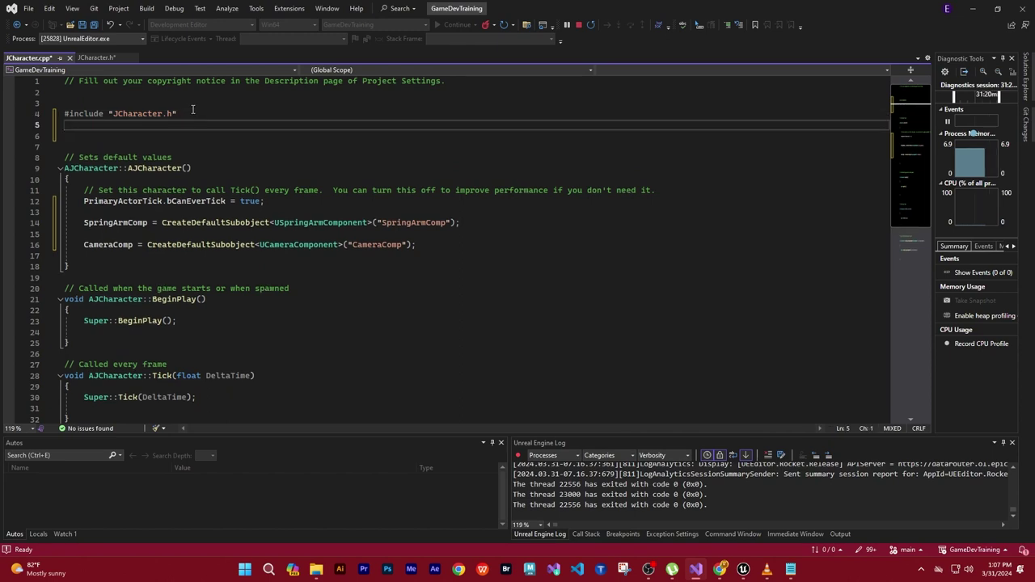
pyautogui.hotkey('ctrl', 'v')
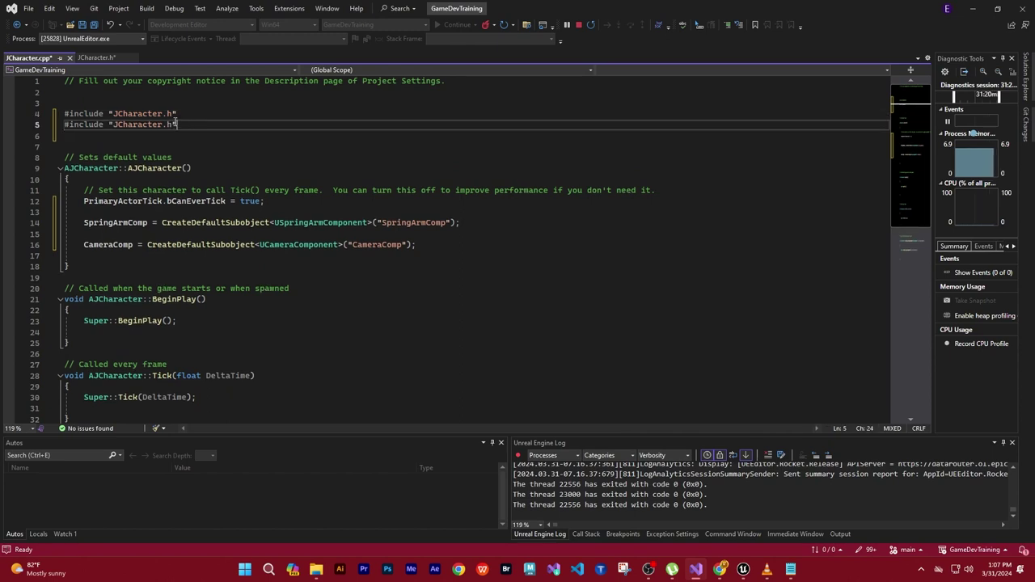
# Change the copied include to "GameFramework/SpringArmComponent.h"
pyautogui.moveTo(114, 124); pyautogui.dragTo(154, 124)
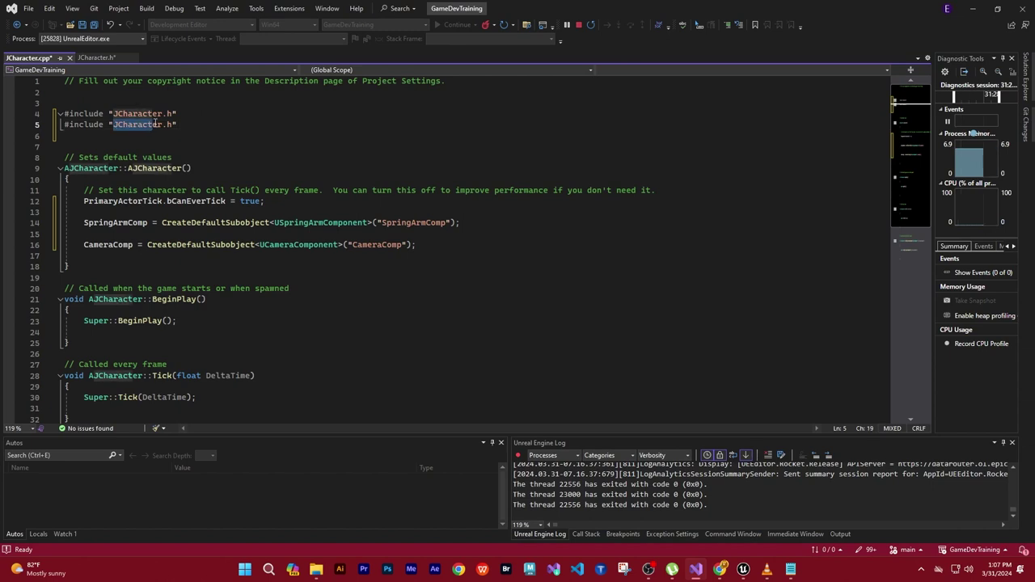
pyautogui.moveTo(156, 123); pyautogui.dragTo(171, 135)
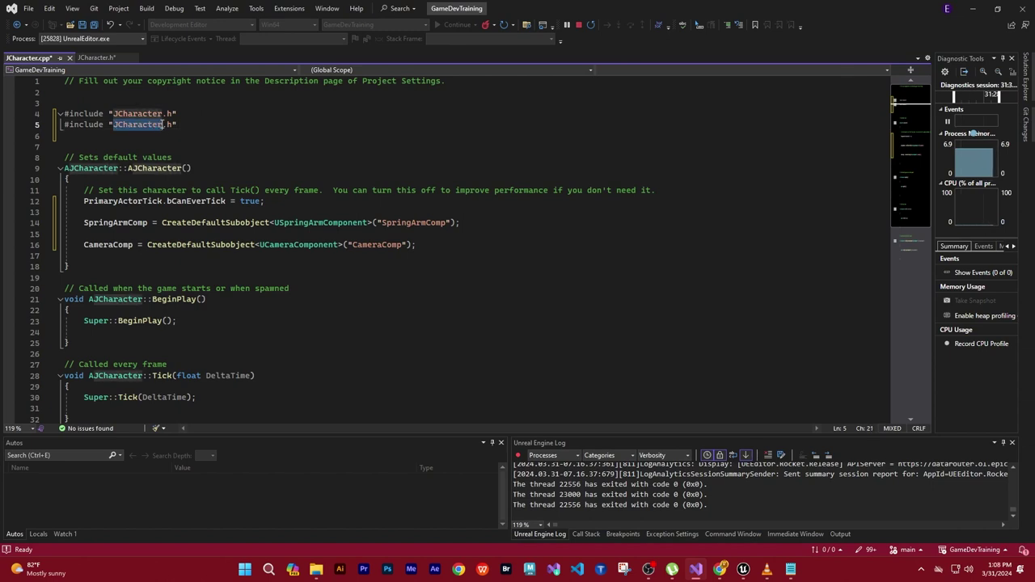
pyautogui.press('BackSpace')
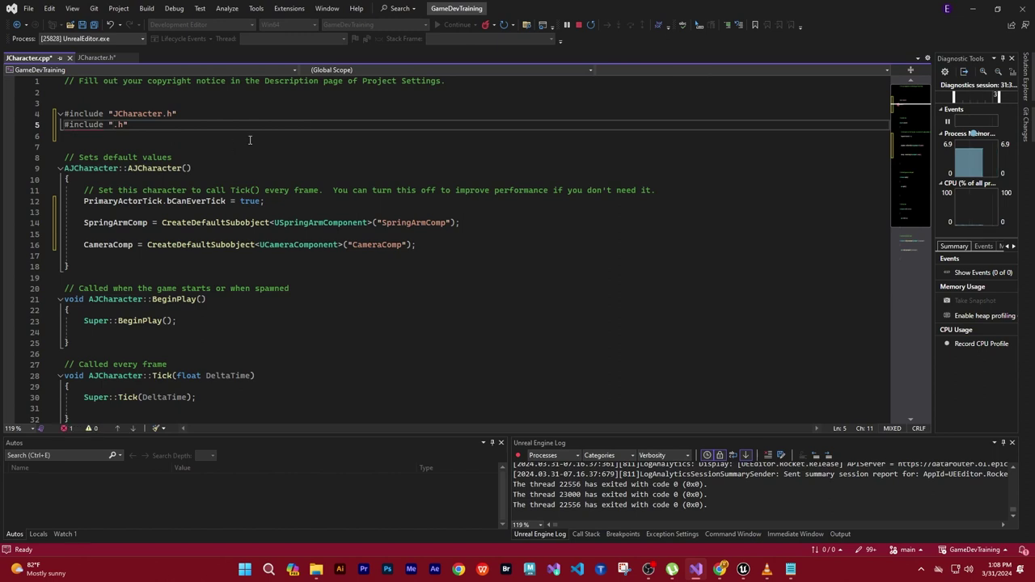
pyautogui.write('Ga')
pyautogui.write('me')
pyautogui.write('Frame')
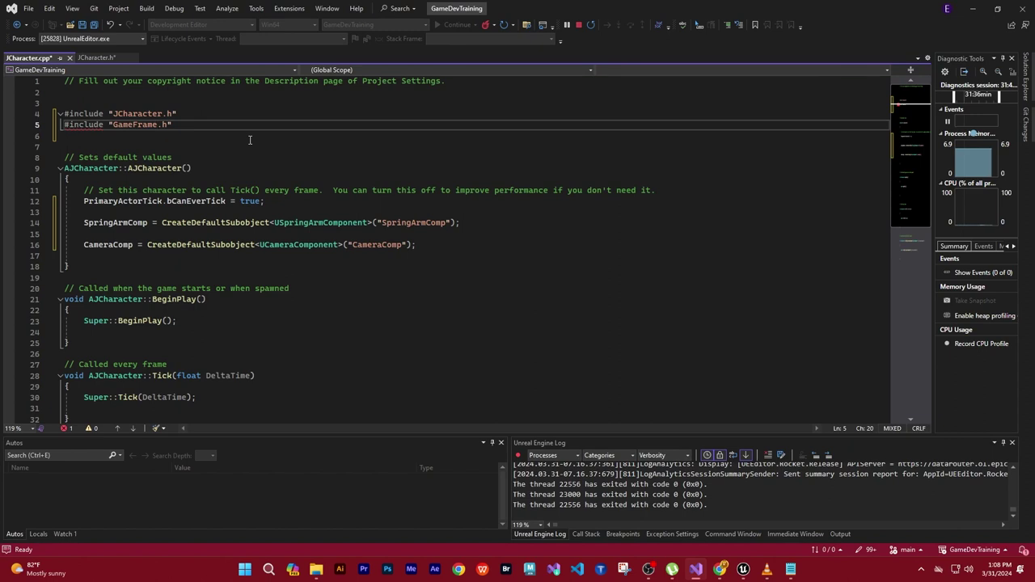
pyautogui.write('work')
pyautogui.write('/')
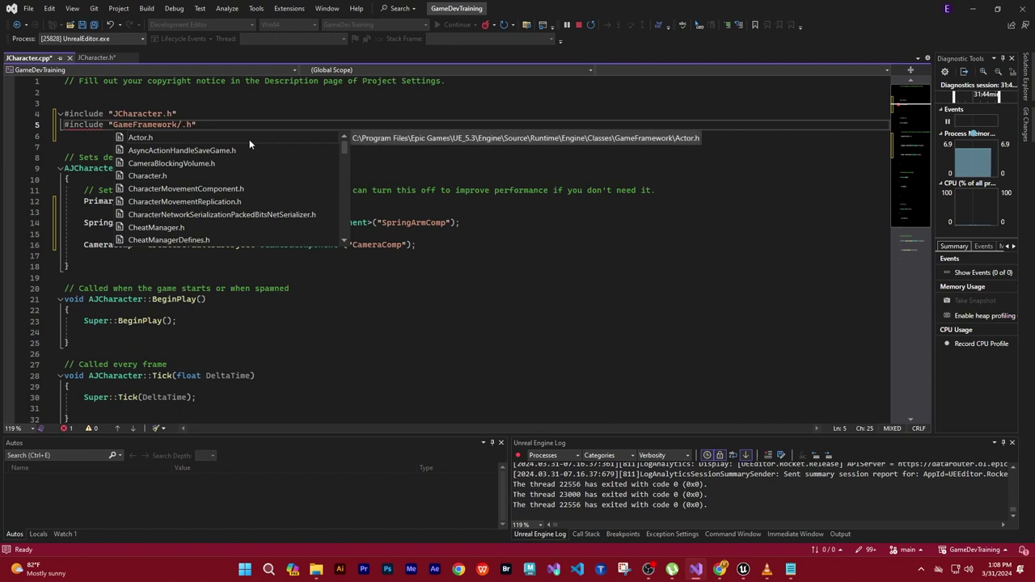
pyautogui.write('Sp')
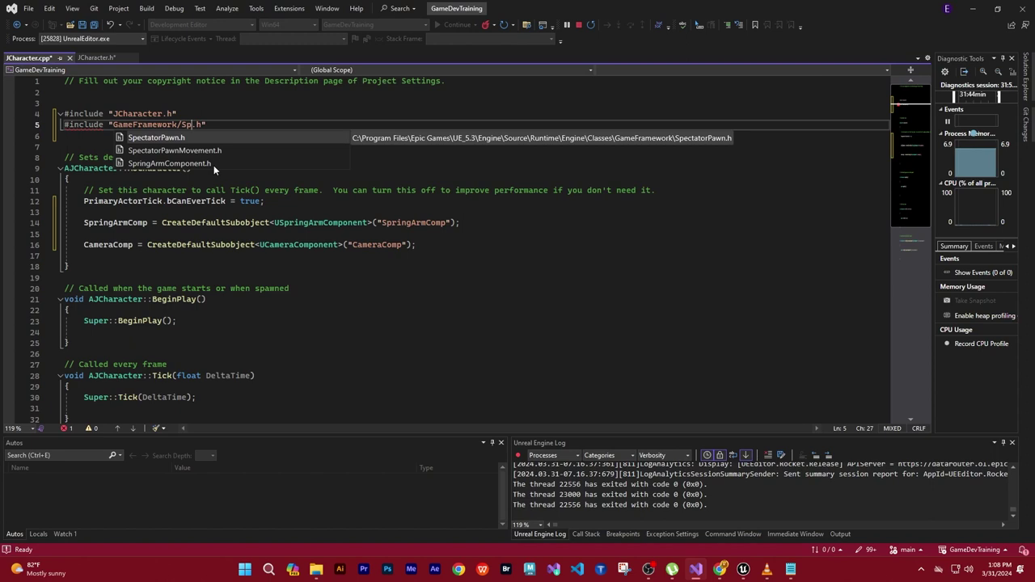
pyautogui.click(212, 163)
pyautogui.doubleClick(217, 160)
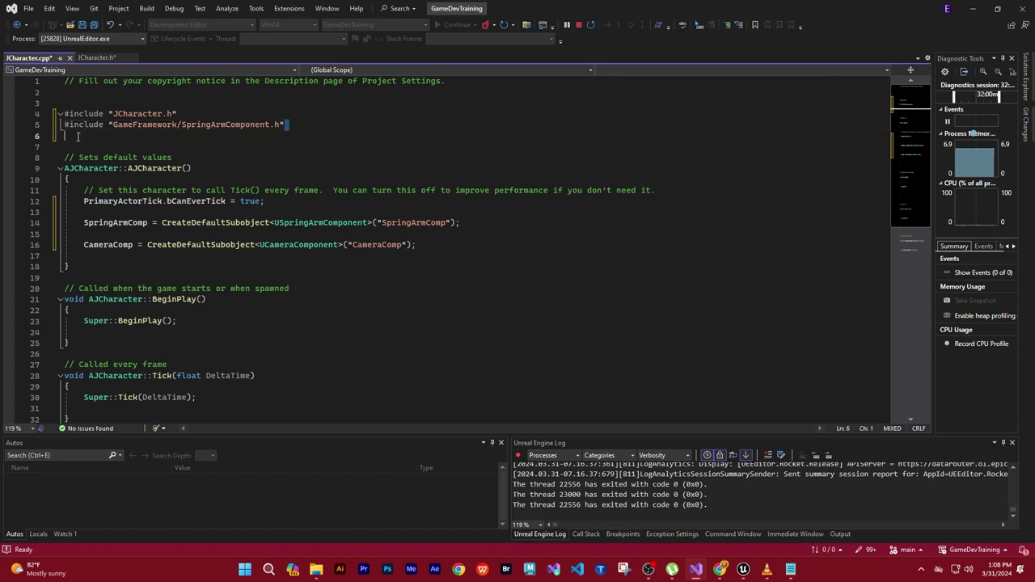
pyautogui.moveTo(295, 125); pyautogui.dragTo(64, 126)
pyautogui.hotkey('ctrl', 'c')
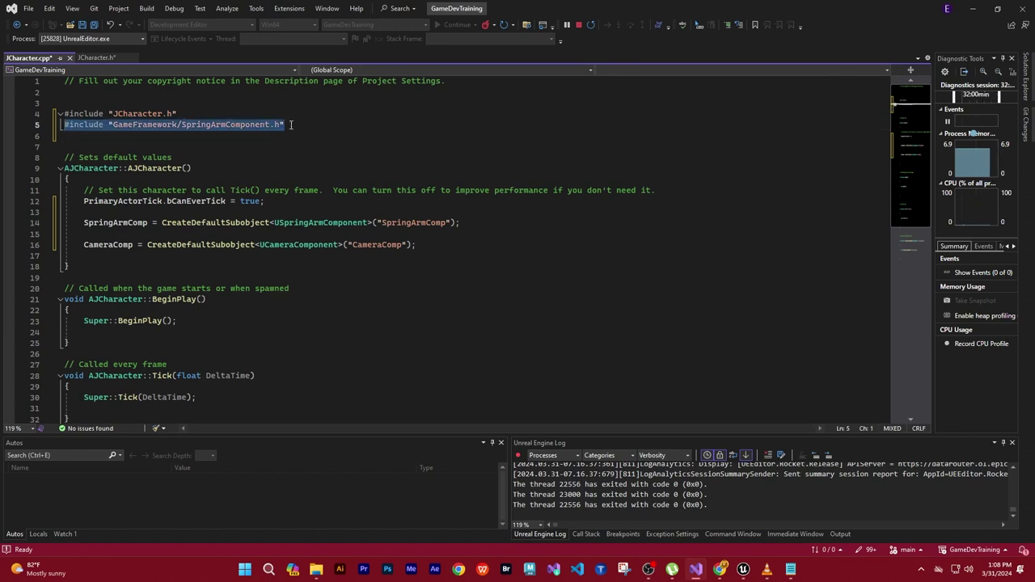
# Duplicate the spring arm include and change it to #include "Camera/CameraComponent.h" on line 6
pyautogui.click(291, 125)
pyautogui.press('Return')
pyautogui.hotkey('ctrl', 'v')
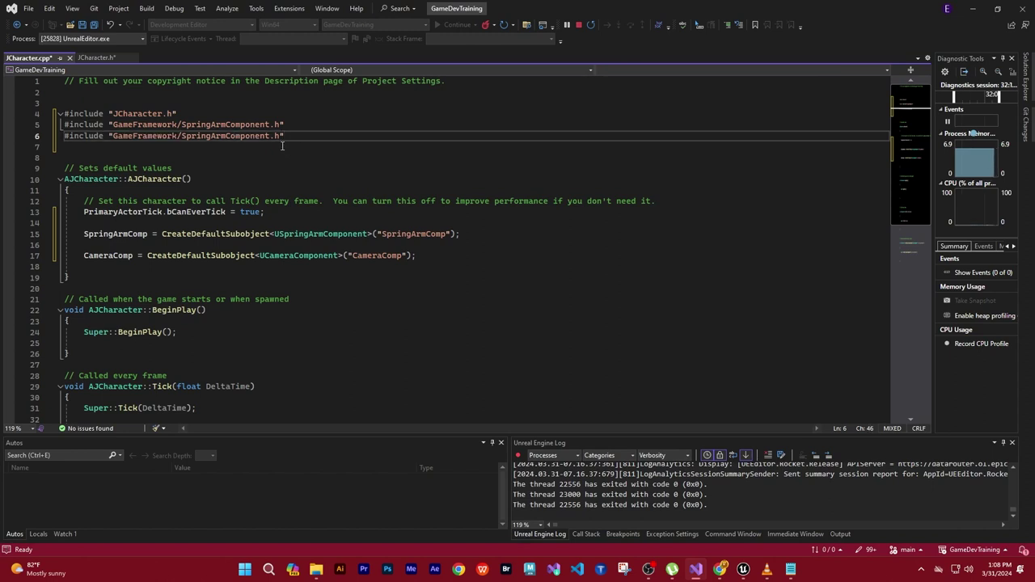
pyautogui.moveTo(113, 136)
pyautogui.mouseDown()
pyautogui.moveTo(219, 145)
pyautogui.moveTo(272, 138)
pyautogui.mouseUp()
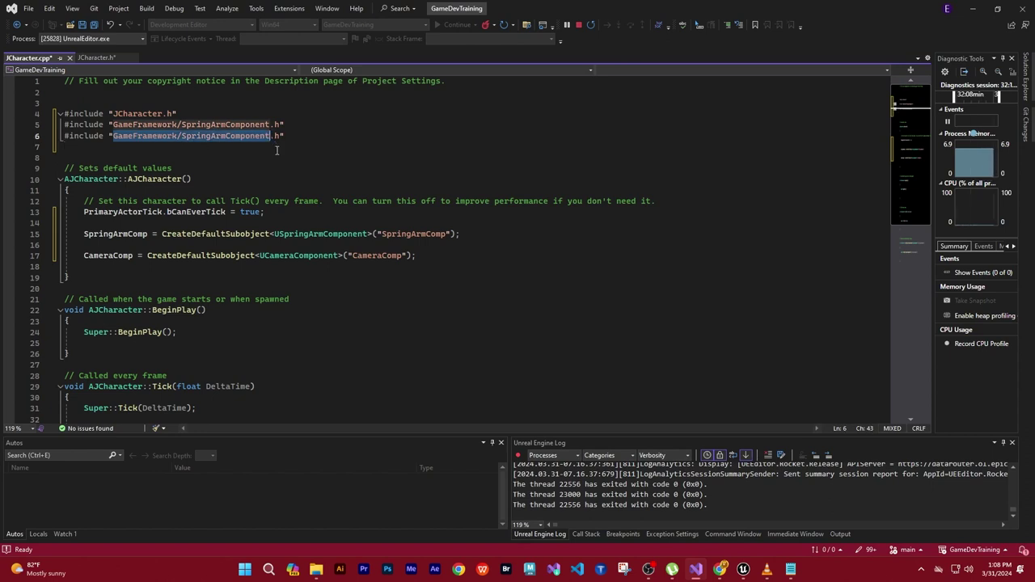
pyautogui.write('Camera')
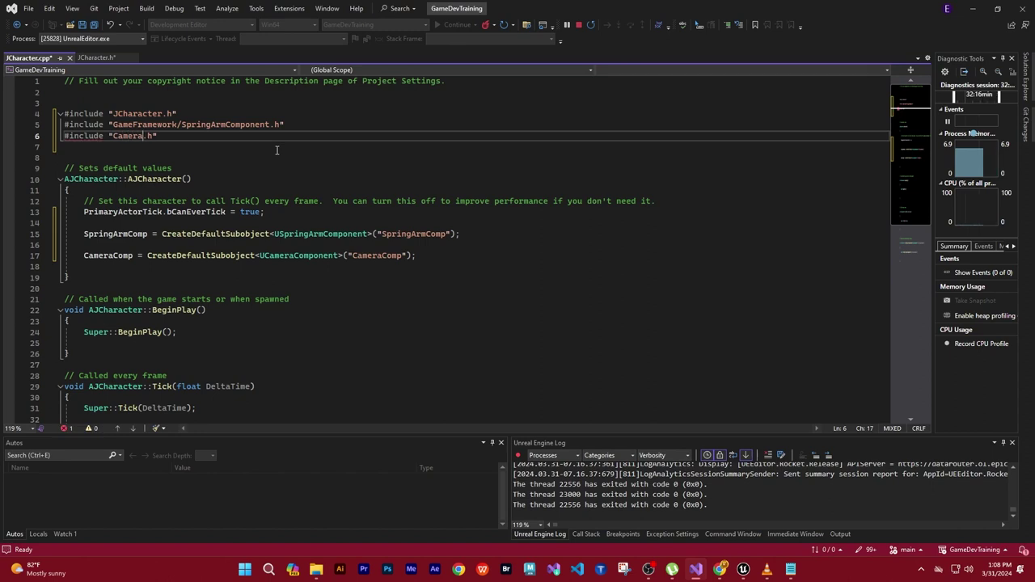
pyautogui.write('/')
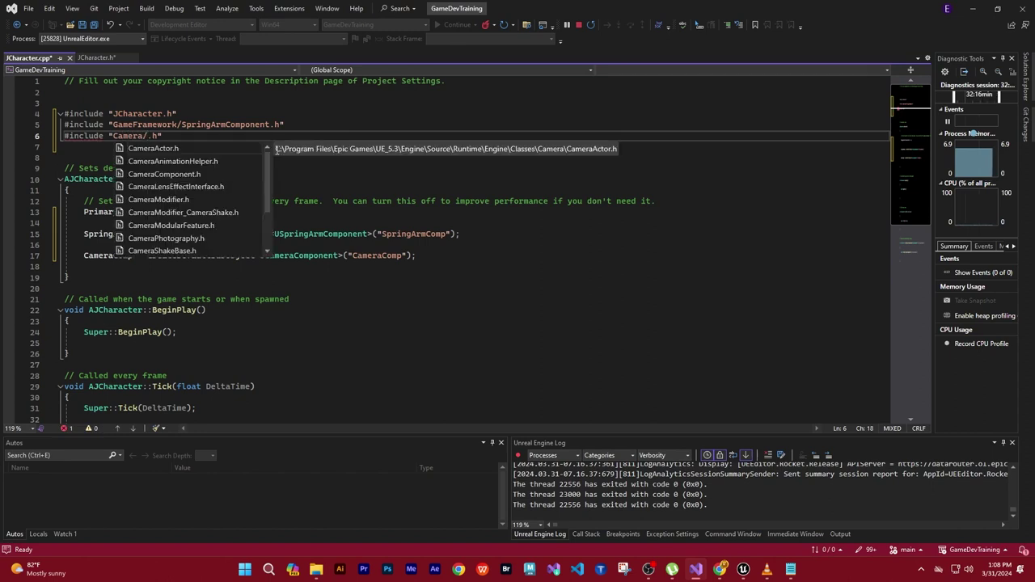
pyautogui.click(198, 173)
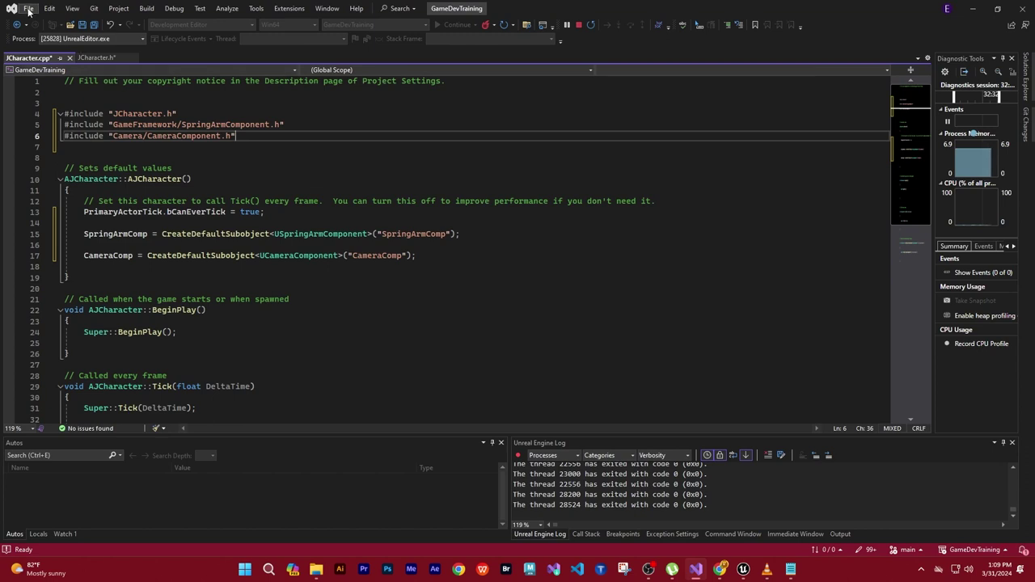
# Save all modified files and review the JCharacter.h header
pyautogui.click(29, 9)
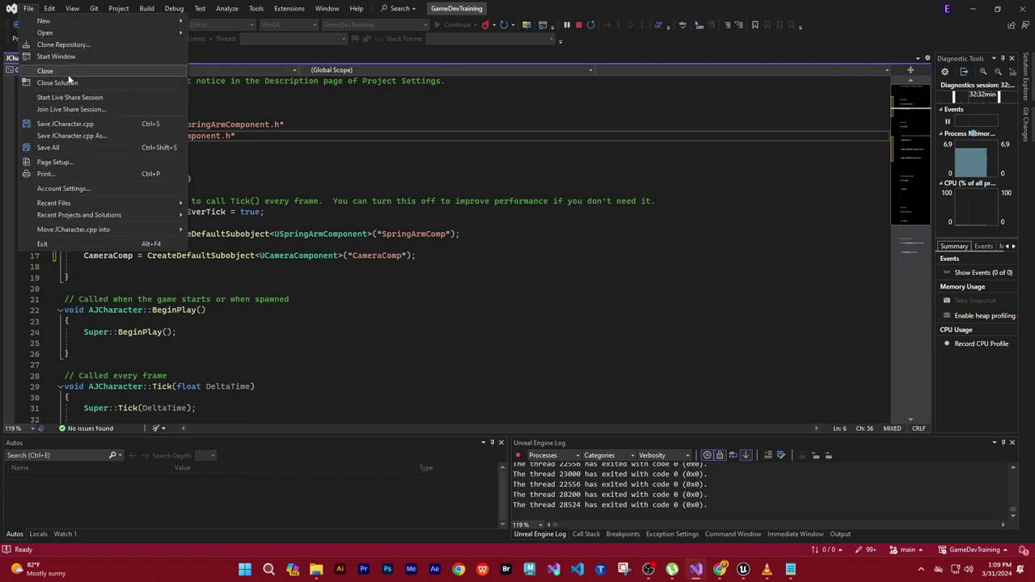
pyautogui.click(59, 147)
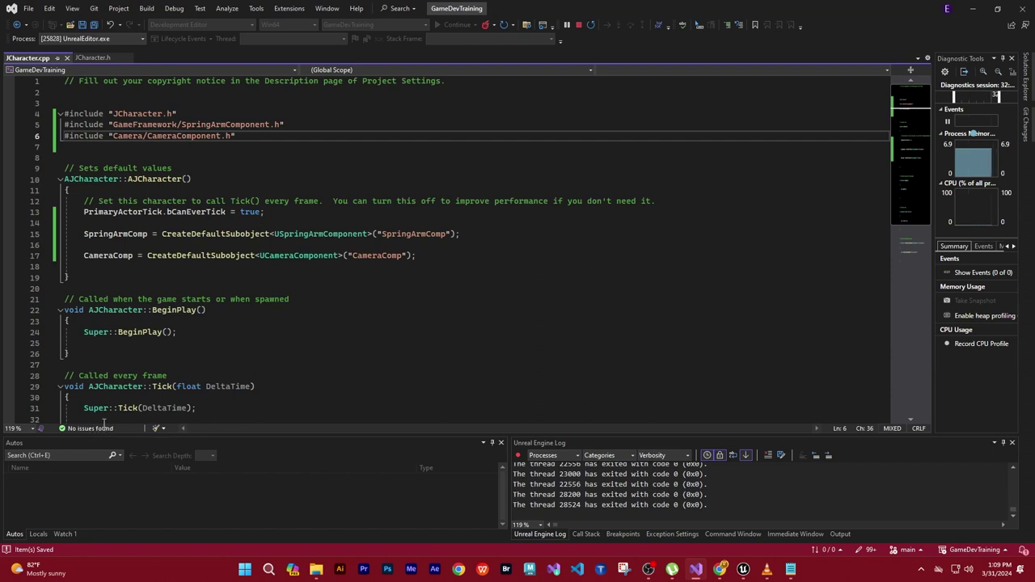
pyautogui.click(97, 59)
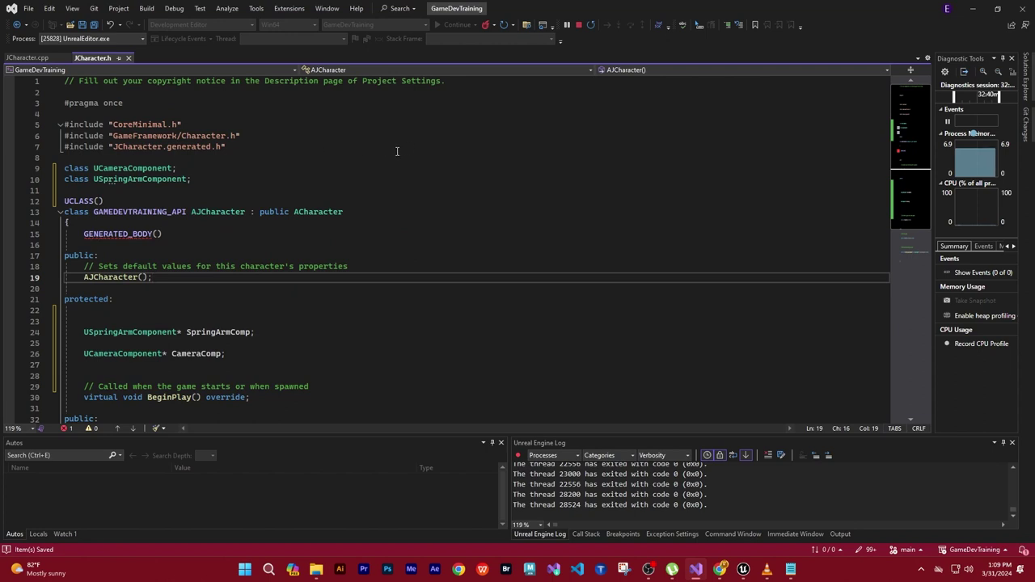
pyautogui.scroll(-1, 447, 151)
pyautogui.scroll(1, 771, 178)
pyautogui.moveTo(918, 178); pyautogui.dragTo(916, 155)
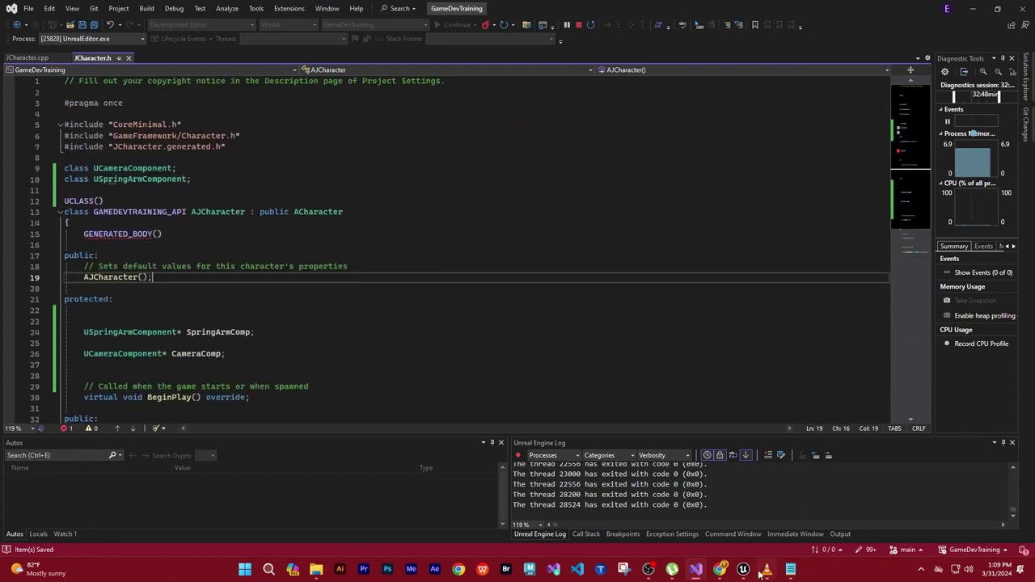
# Close the running Unreal Editor
pyautogui.moveTo(743, 572)
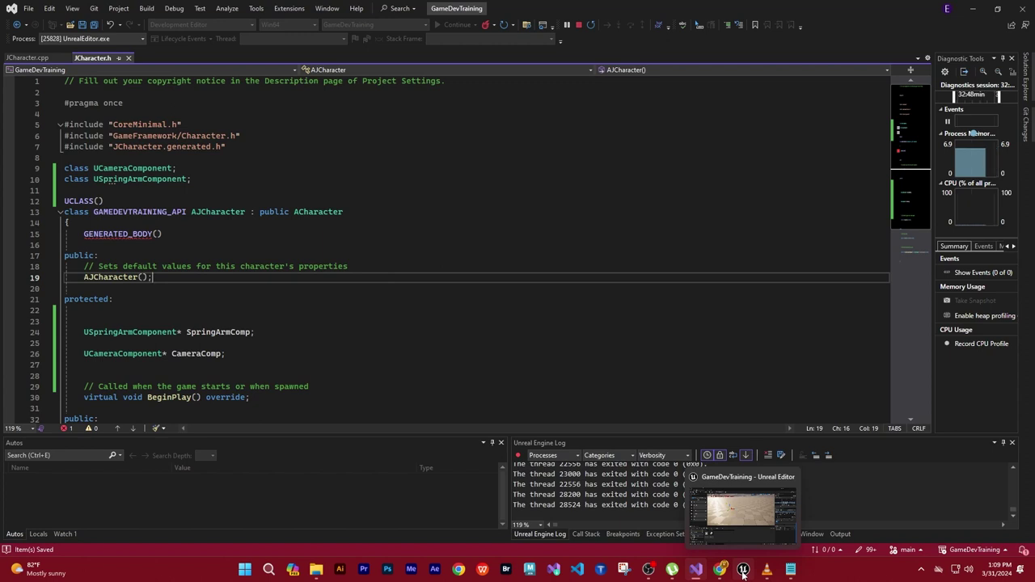
pyautogui.click(766, 569)
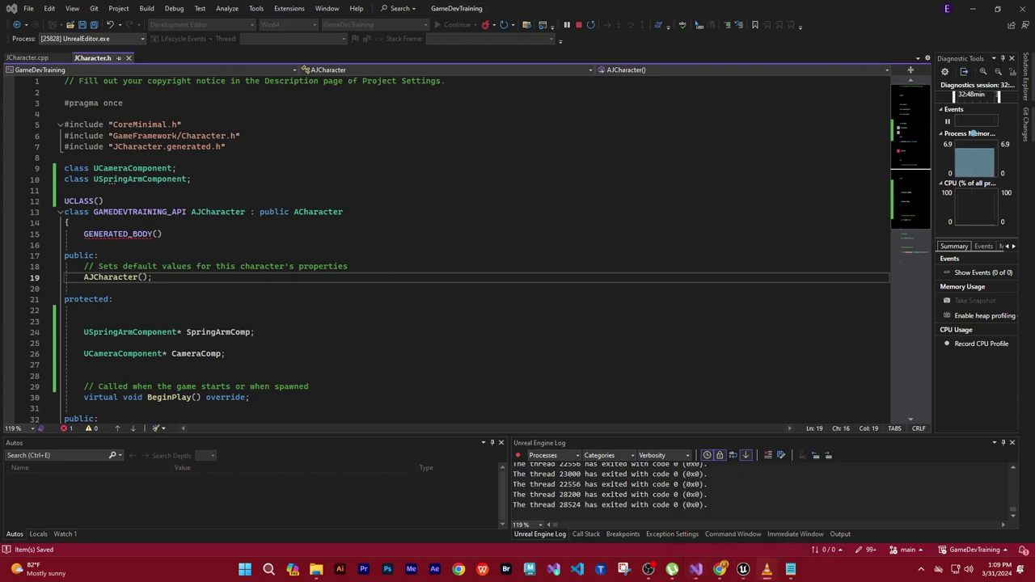
pyautogui.click(695, 569)
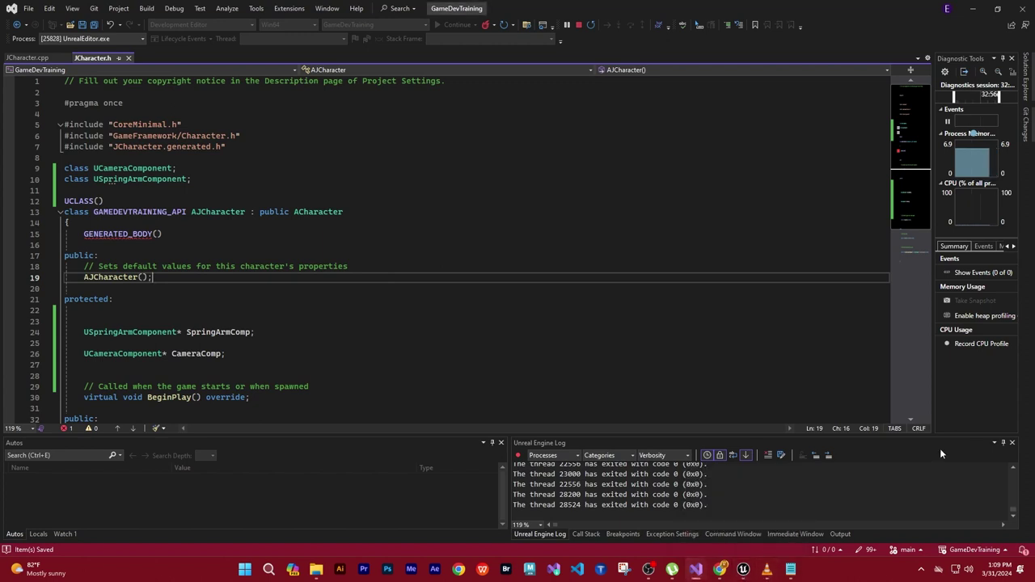
pyautogui.click(743, 569)
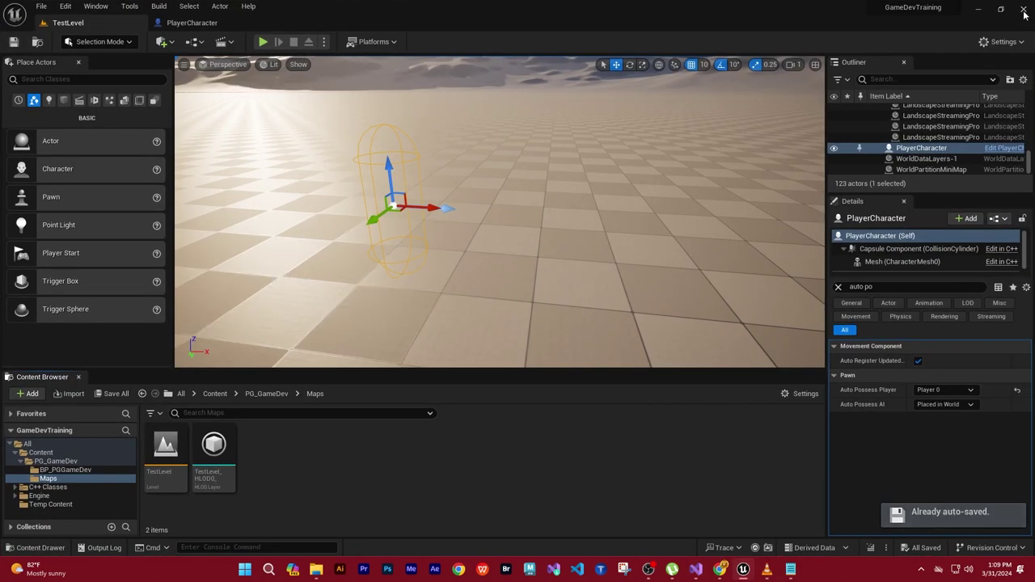
pyautogui.click(977, 8)
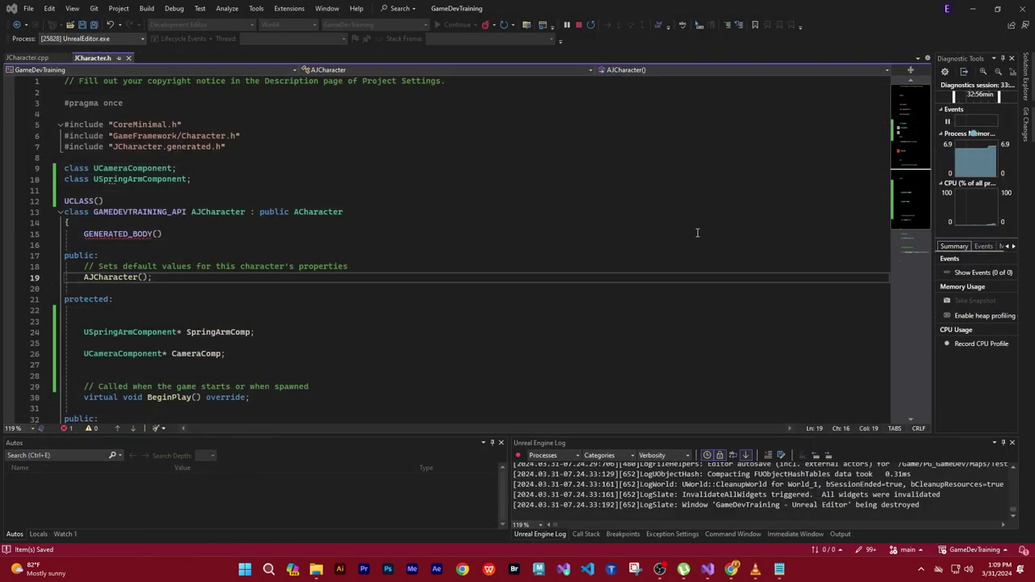
# Save all open project files again with Save All
pyautogui.click(28, 8)
pyautogui.click(56, 148)
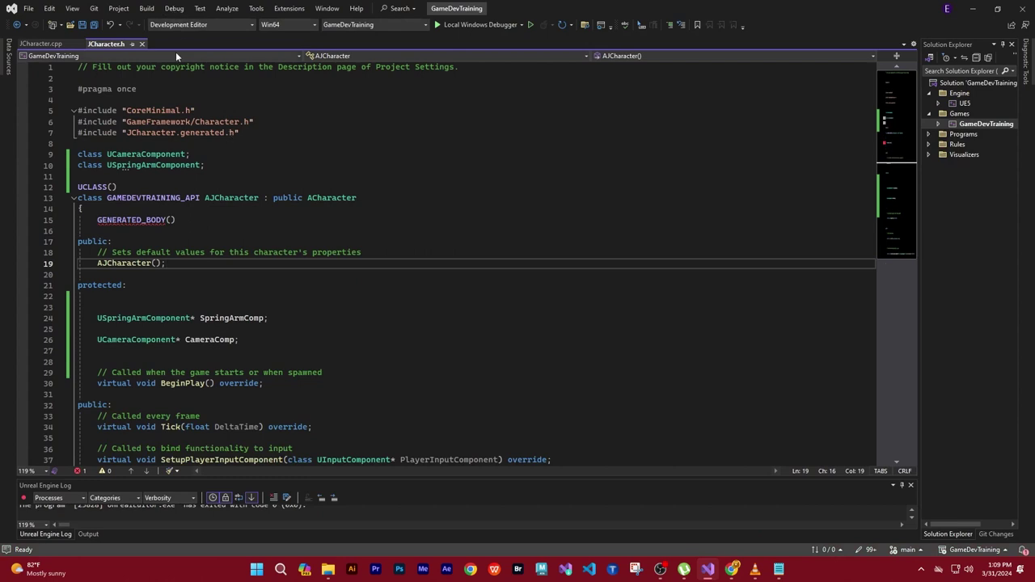
pyautogui.click(29, 9)
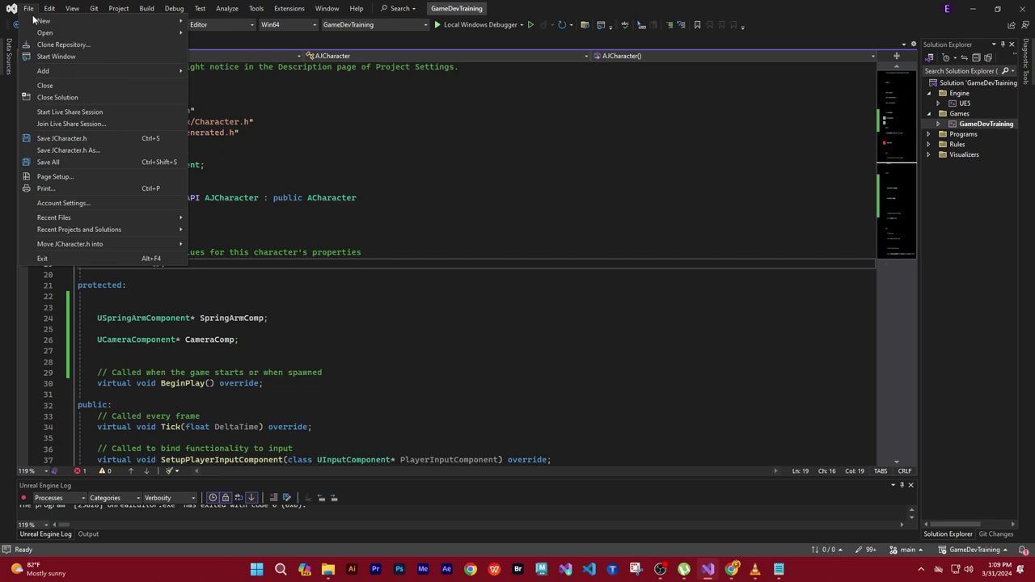
pyautogui.click(61, 161)
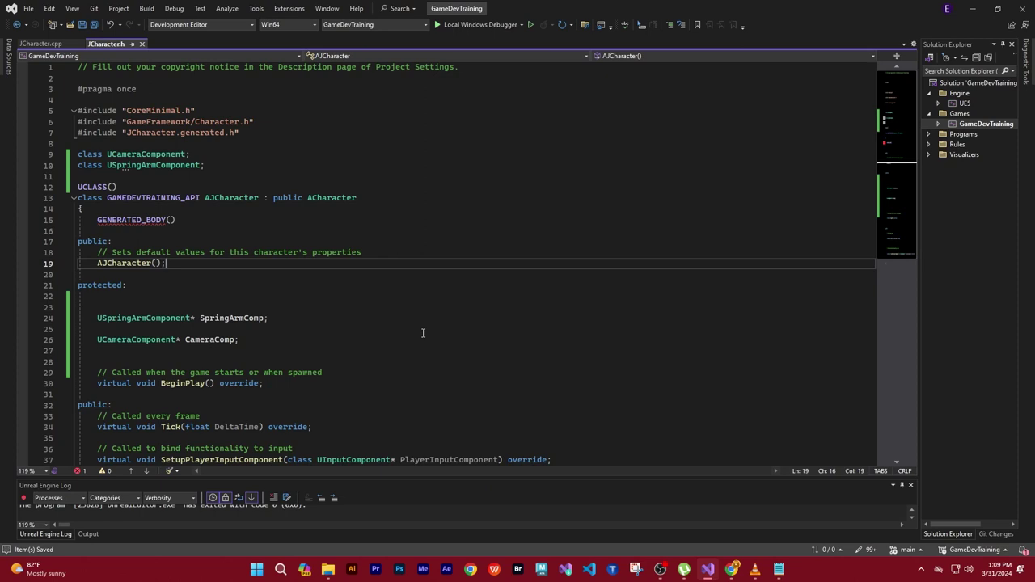
# Return to JCharacter.cpp and open the Debug menu to launch the project
pyautogui.moveTo(892, 237)
pyautogui.mouseDown()
pyautogui.moveTo(896, 283)
pyautogui.moveTo(896, 192)
pyautogui.mouseUp()
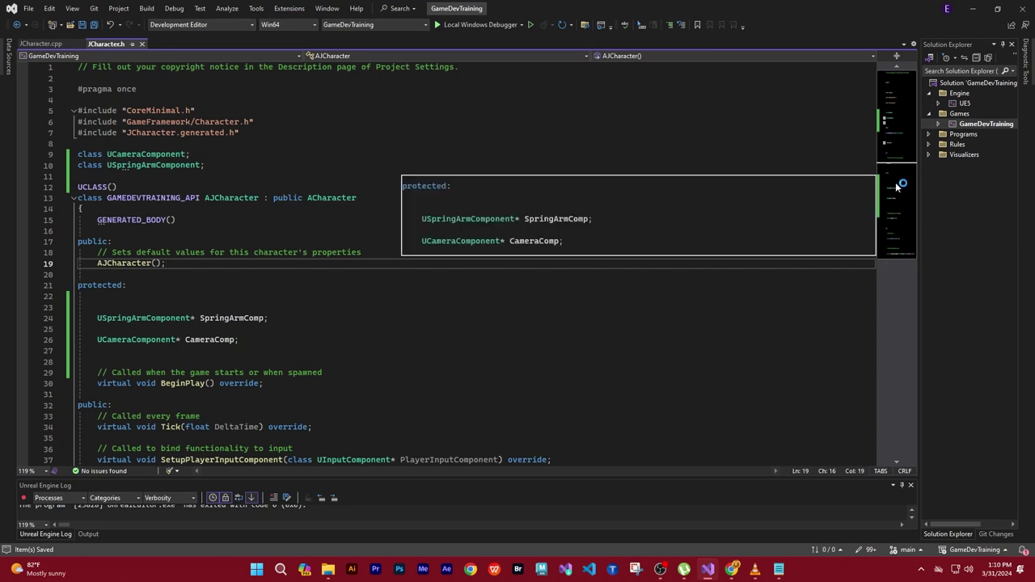
pyautogui.moveTo(903, 181); pyautogui.dragTo(897, 105)
pyautogui.hotkey('ctrl', 'k')
pyautogui.hotkey('ctrl', 'o')
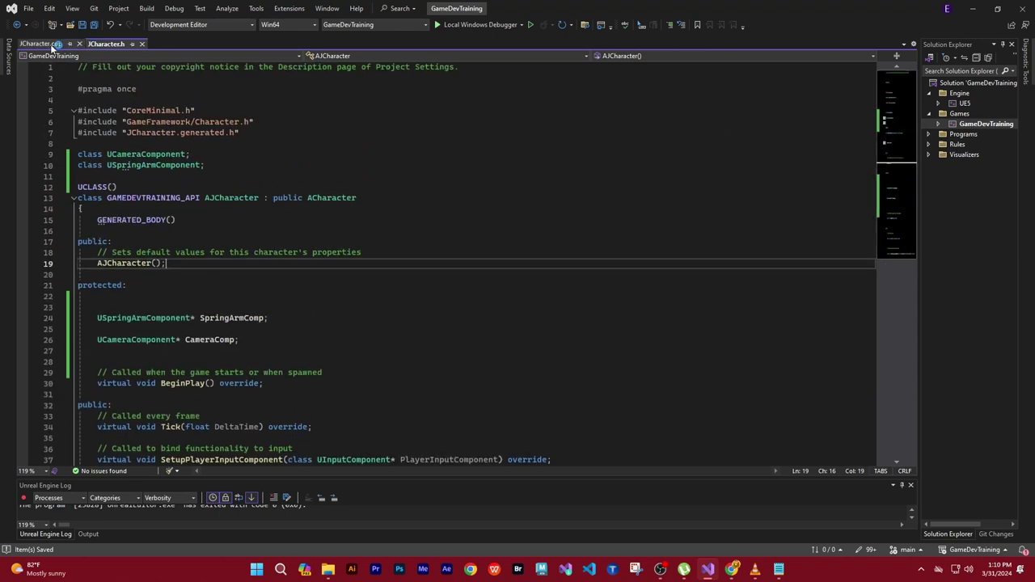
pyautogui.moveTo(883, 188); pyautogui.dragTo(887, 180)
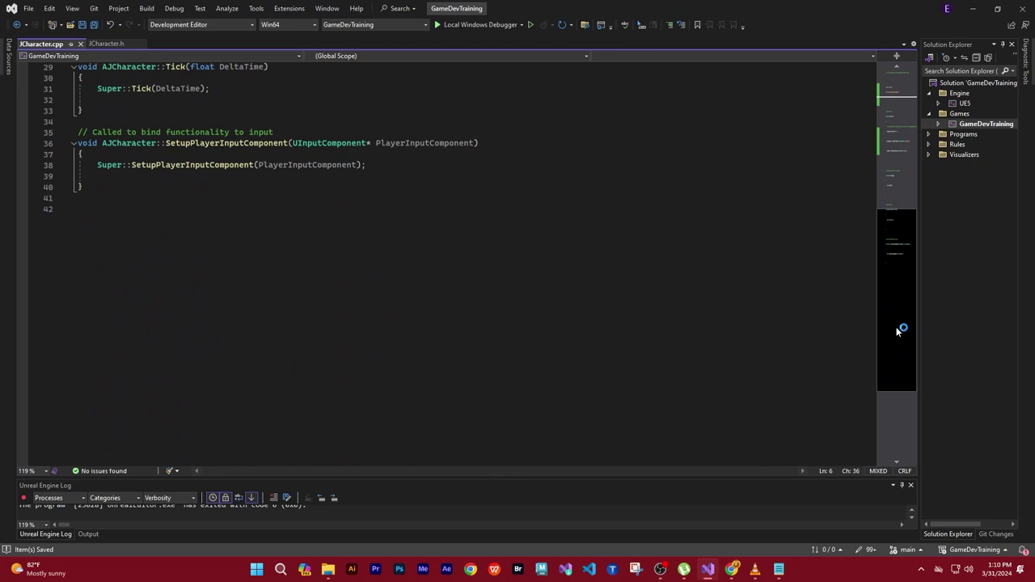
pyautogui.click(173, 9)
# Start Without Debugging to rebuild, then open the TestLevel map in the relaunched editor
pyautogui.click(198, 50)
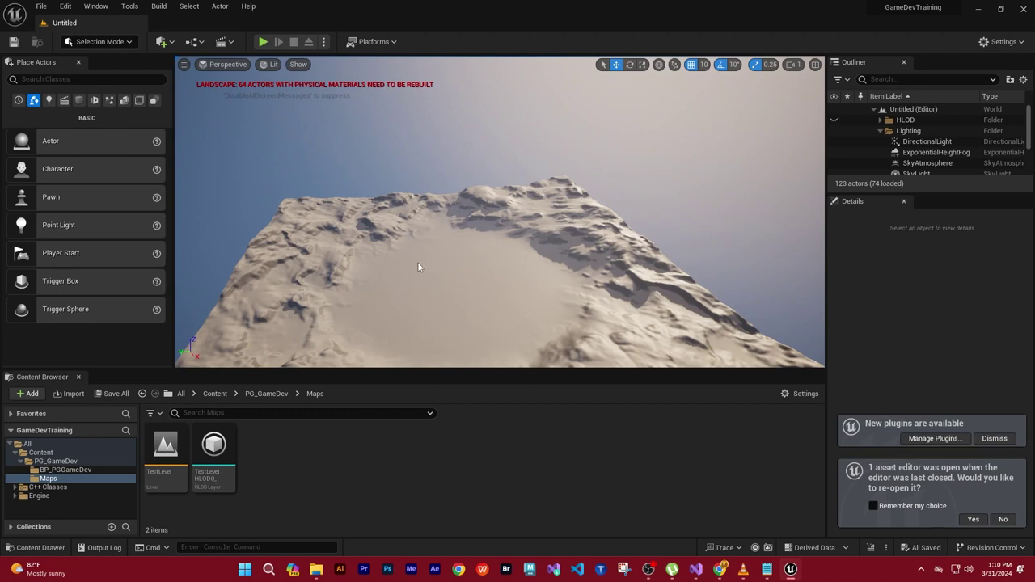
pyautogui.click(164, 447)
pyautogui.doubleClick(163, 449)
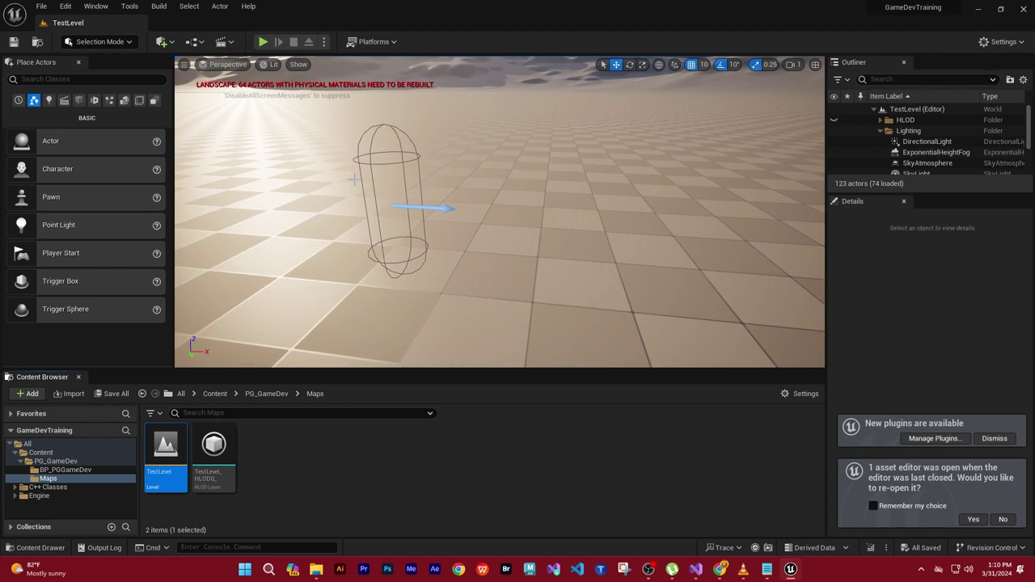
# Zoom the viewport in toward the player capsule and enlarge the Outliner
pyautogui.scroll(-10, 563, 267)
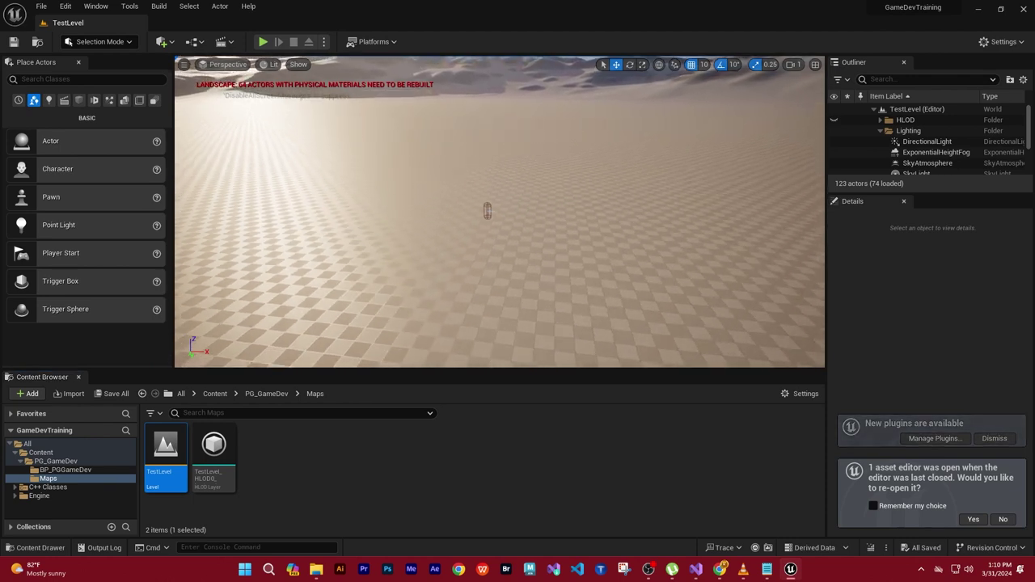
pyautogui.scroll(3, 563, 267)
pyautogui.scroll(3, 563, 266)
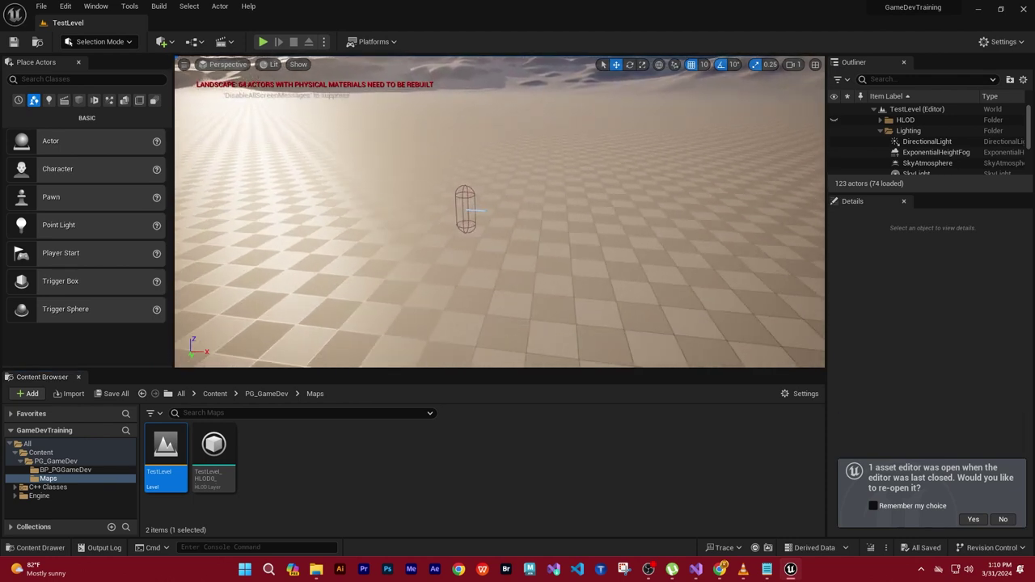
pyautogui.scroll(3, 562, 266)
pyautogui.scroll(3, 563, 267)
pyautogui.moveTo(541, 271); pyautogui.dragTo(542, 271, button='right')
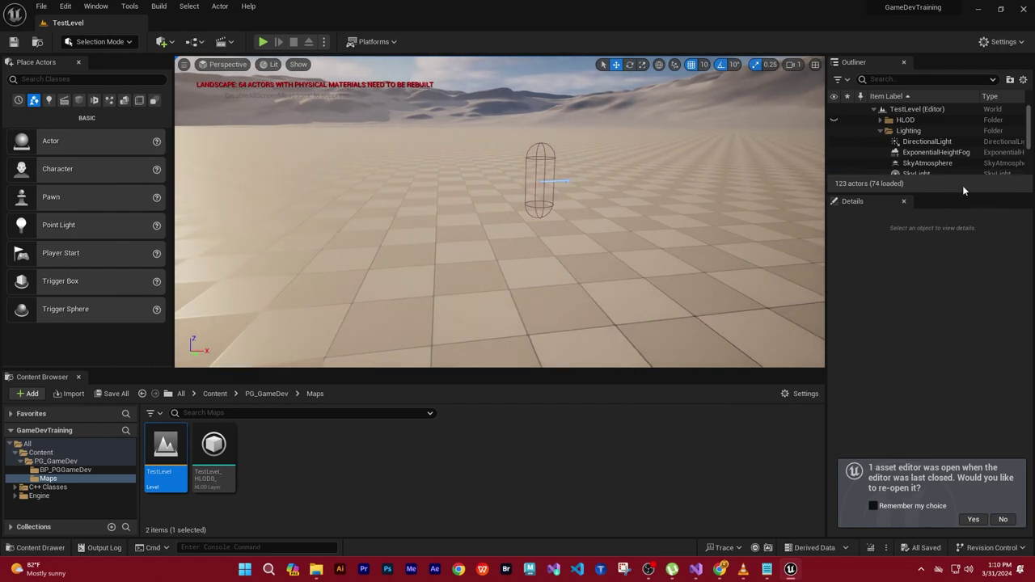
pyautogui.moveTo(963, 194)
pyautogui.mouseDown()
pyautogui.moveTo(983, 312)
pyautogui.moveTo(971, 281)
pyautogui.mouseUp()
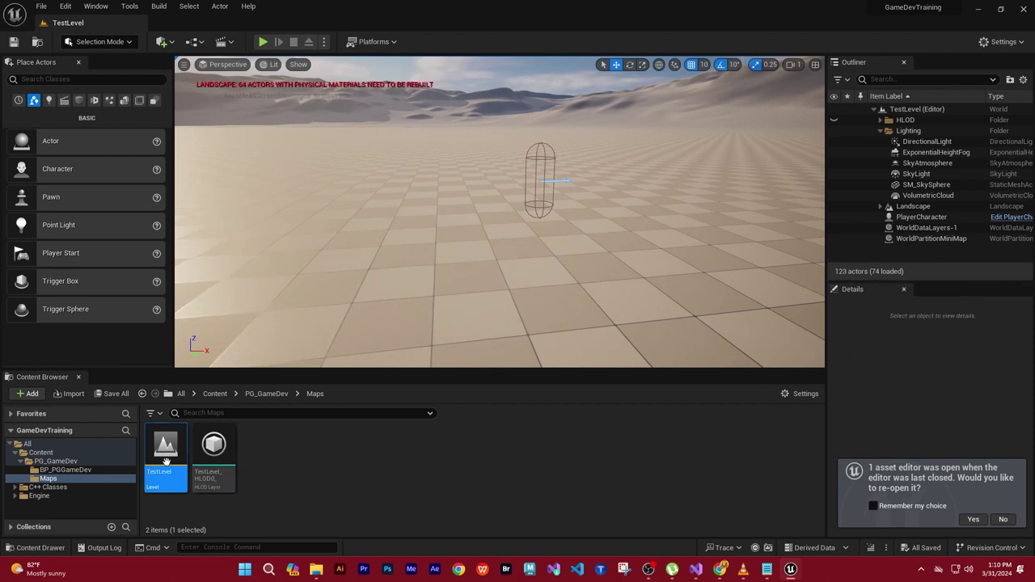
# Open the PlayerCharacter blueprint from BP_PGGameDev in the full Blueprint Editor's Viewport
pyautogui.click(72, 470)
pyautogui.doubleClick(168, 456)
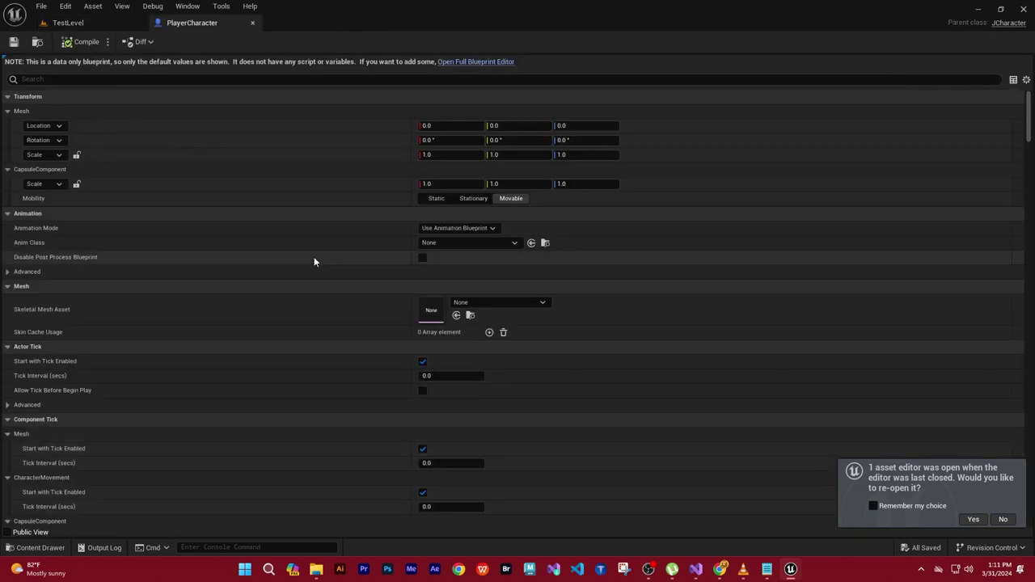
pyautogui.click(475, 63)
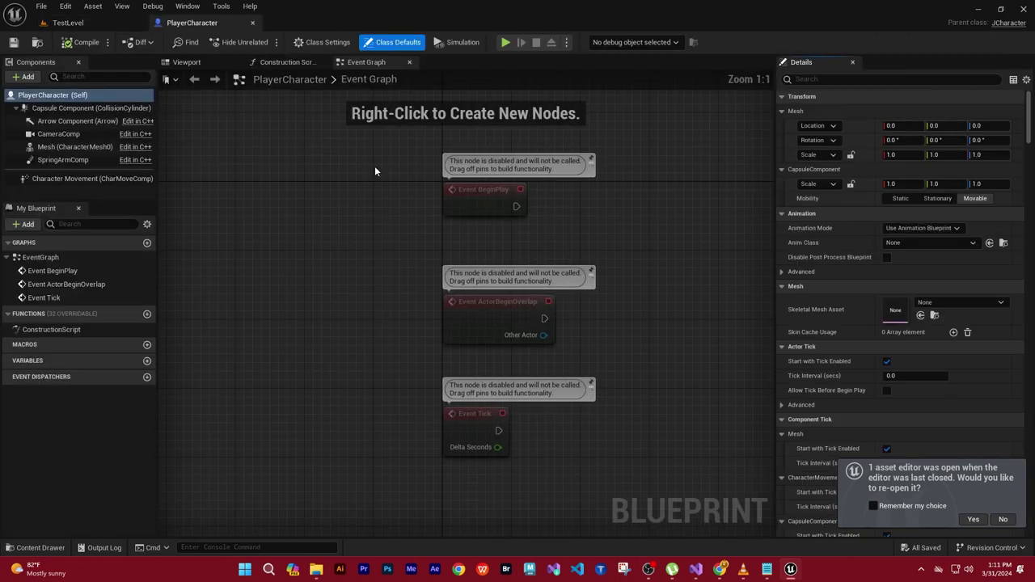
pyautogui.click(185, 61)
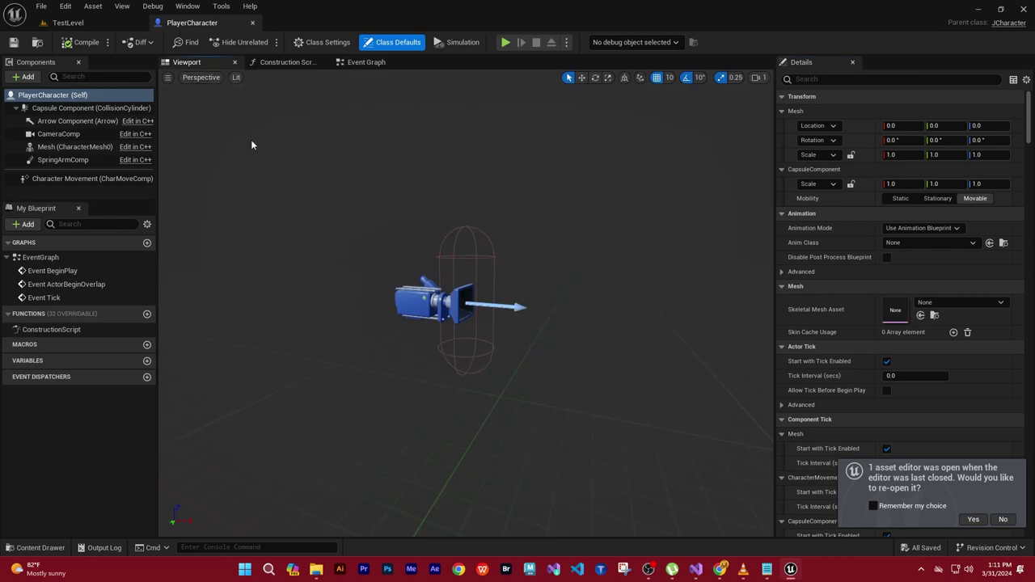
# Orbit around the character to inspect CameraComp and SpringArmComp, then return to TestLevel
pyautogui.moveTo(319, 289); pyautogui.dragTo(566, 287)
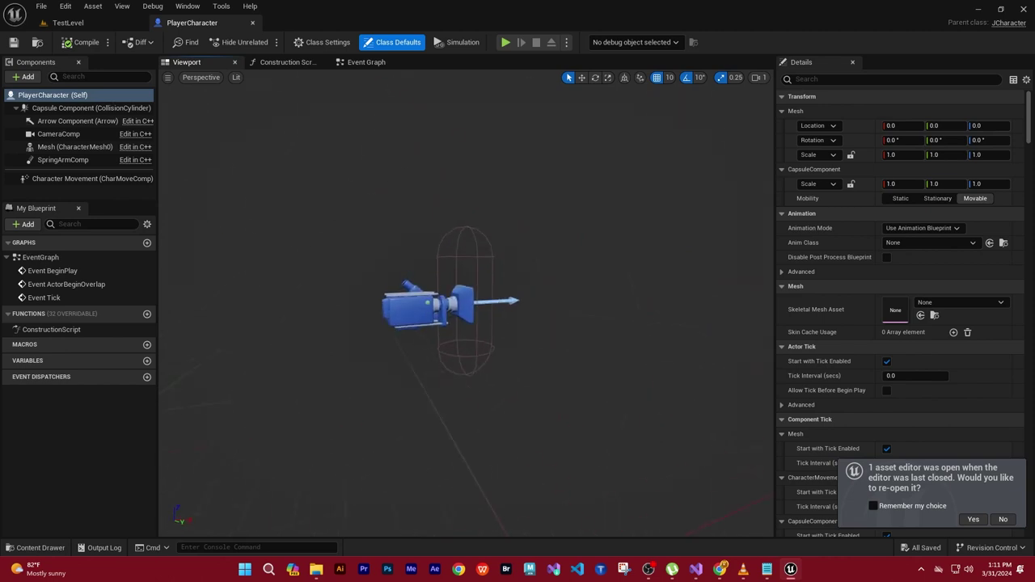
pyautogui.scroll(2, 465, 303)
pyautogui.scroll(2, 466, 303)
pyautogui.scroll(-3, 382, 382)
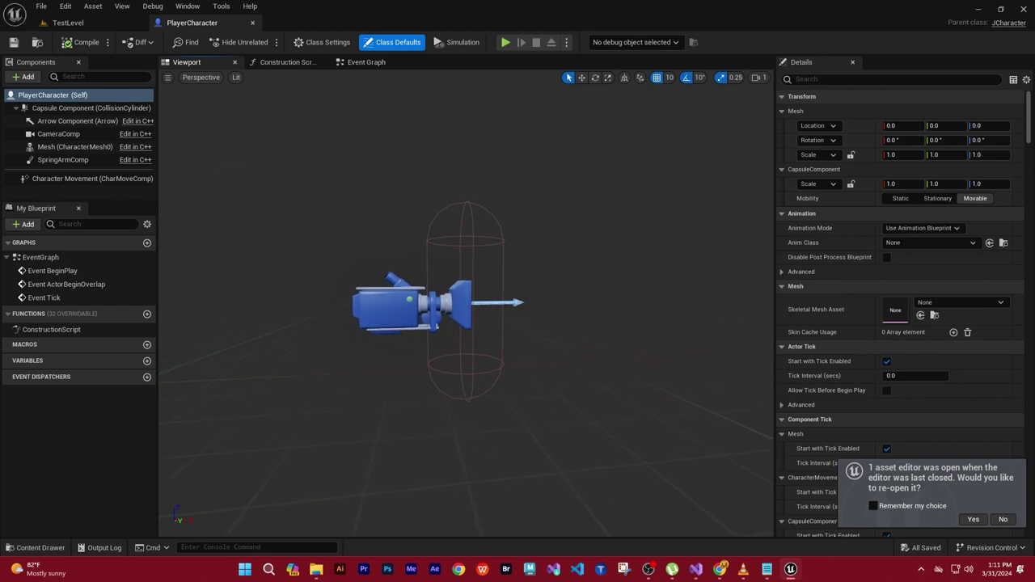
pyautogui.moveTo(383, 383); pyautogui.dragTo(485, 380)
pyautogui.moveTo(465, 303)
pyautogui.mouseDown()
pyautogui.moveTo(517, 303)
pyautogui.moveTo(517, 323)
pyautogui.mouseUp()
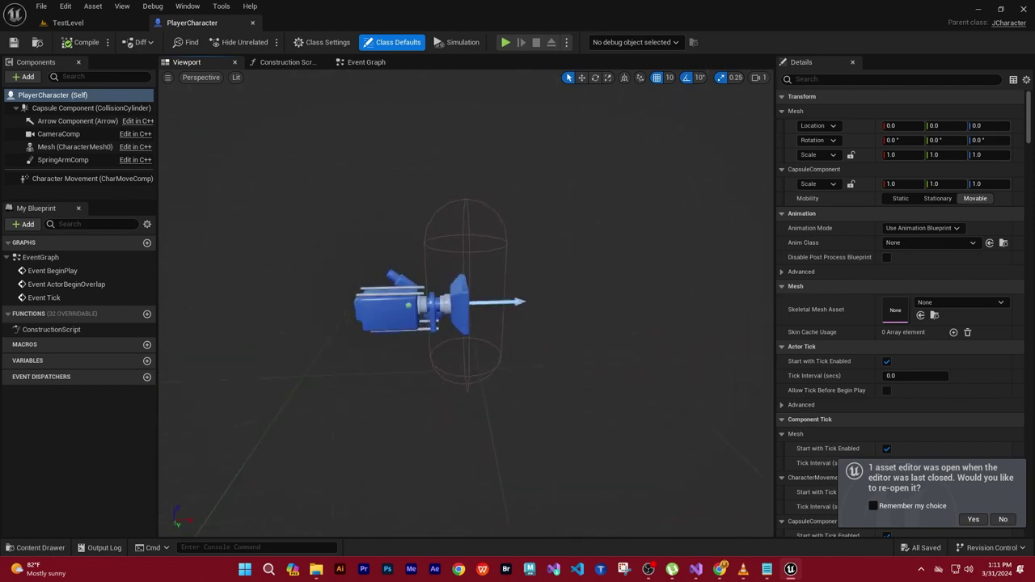
pyautogui.moveTo(485, 436); pyautogui.dragTo(533, 436)
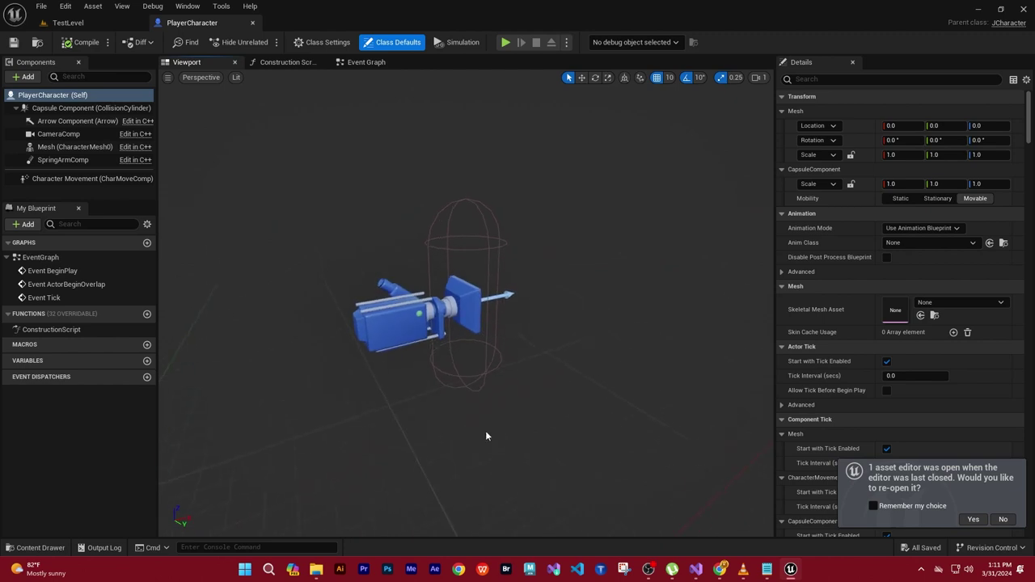
pyautogui.click(74, 25)
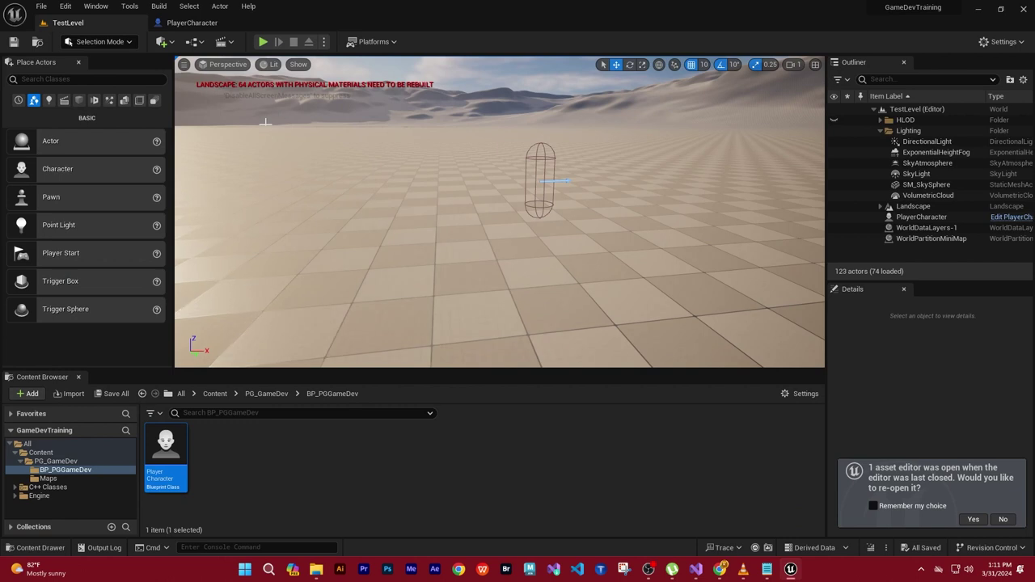
# Open the world blueprints list from the toolbar and dismiss it
pyautogui.click(222, 42)
pyautogui.click(201, 46)
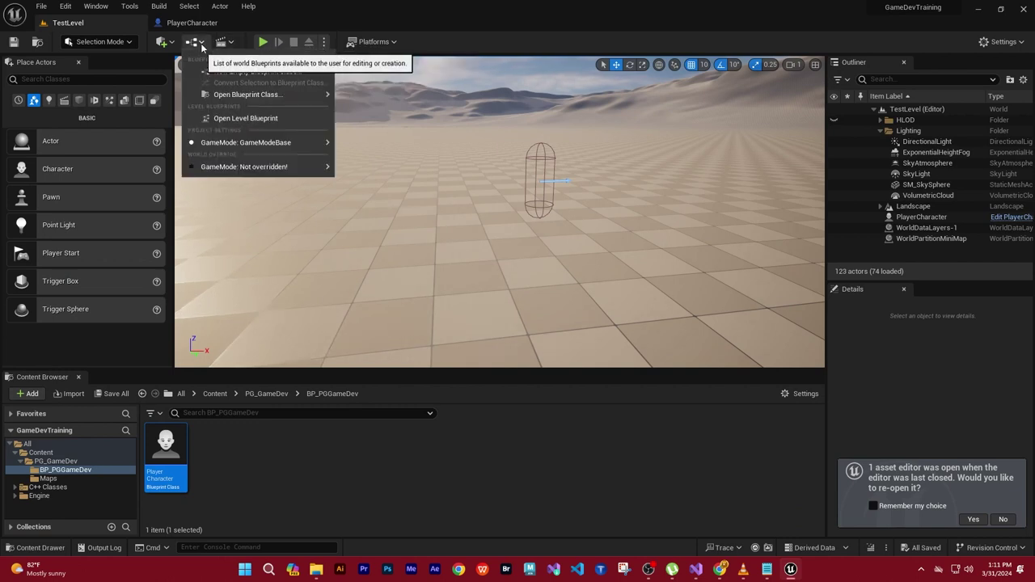
pyautogui.moveTo(267, 143)
pyautogui.press('Escape')
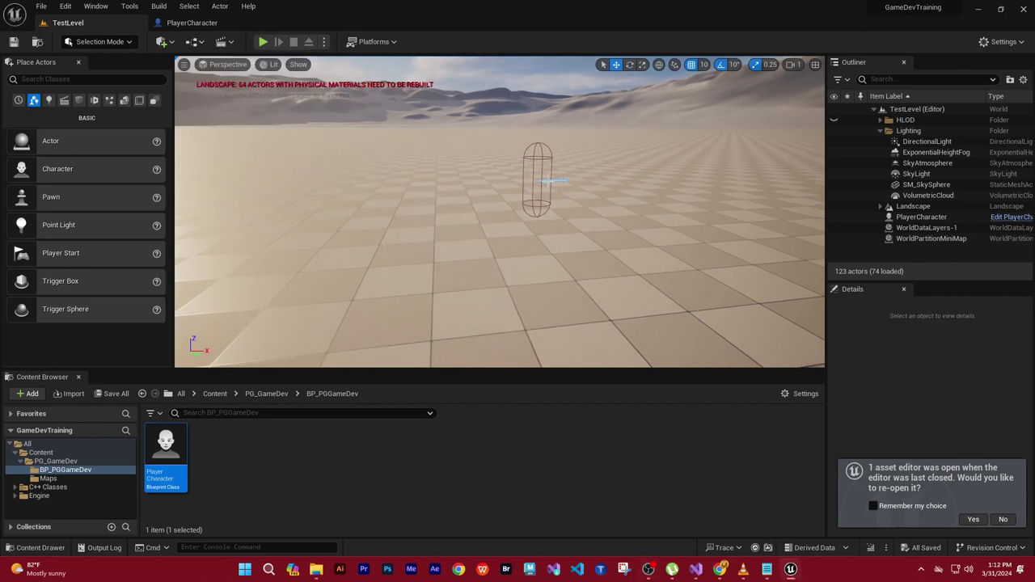
# Move PlayerCharacter along the X axis to 14600.0, then bring up the camera notes
pyautogui.click(499, 267)
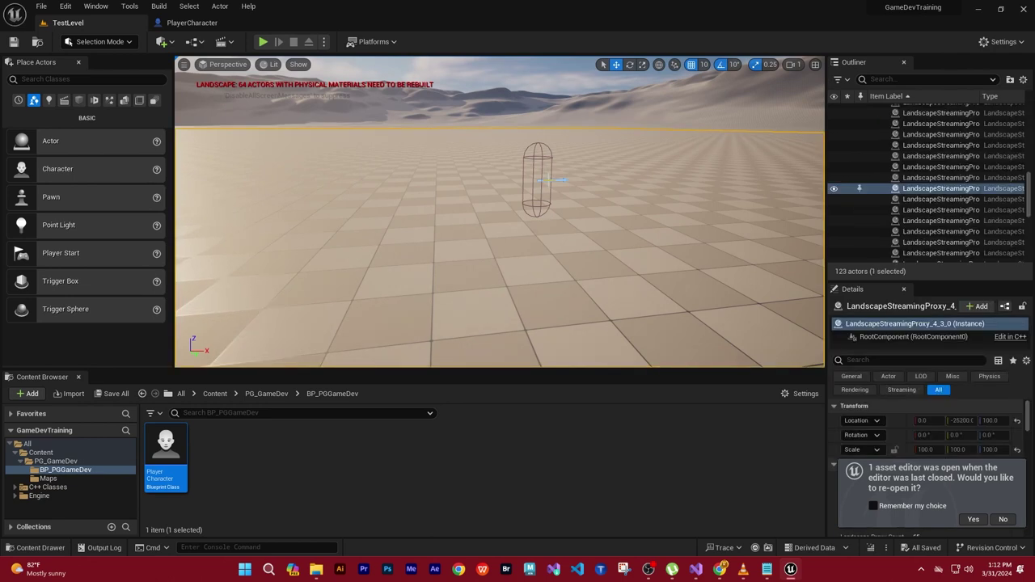
pyautogui.click(549, 179)
pyautogui.moveTo(542, 244); pyautogui.dragTo(566, 245, button='right')
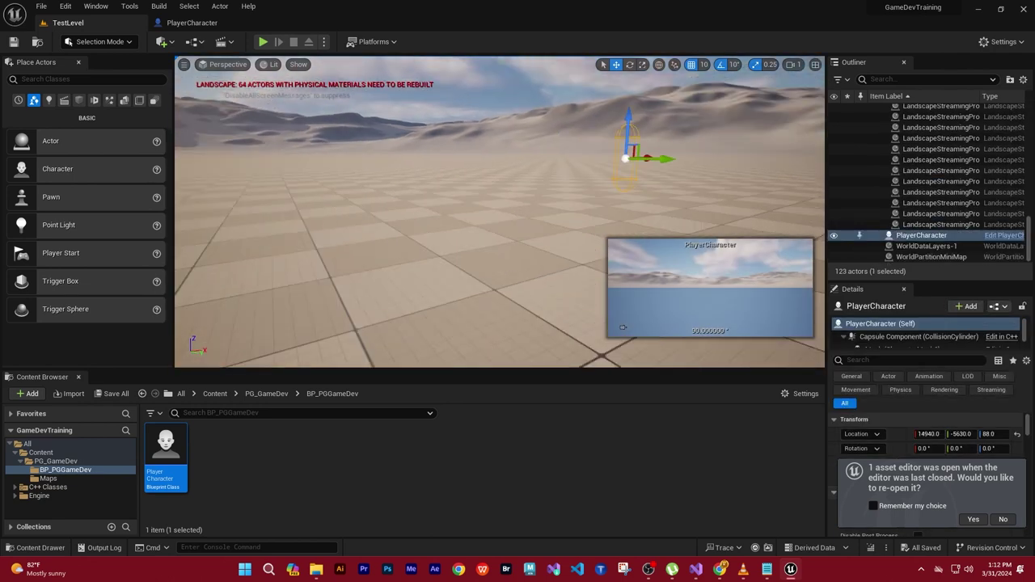
pyautogui.moveTo(531, 197)
pyautogui.mouseDown()
pyautogui.moveTo(557, 196)
pyautogui.moveTo(414, 210)
pyautogui.mouseUp()
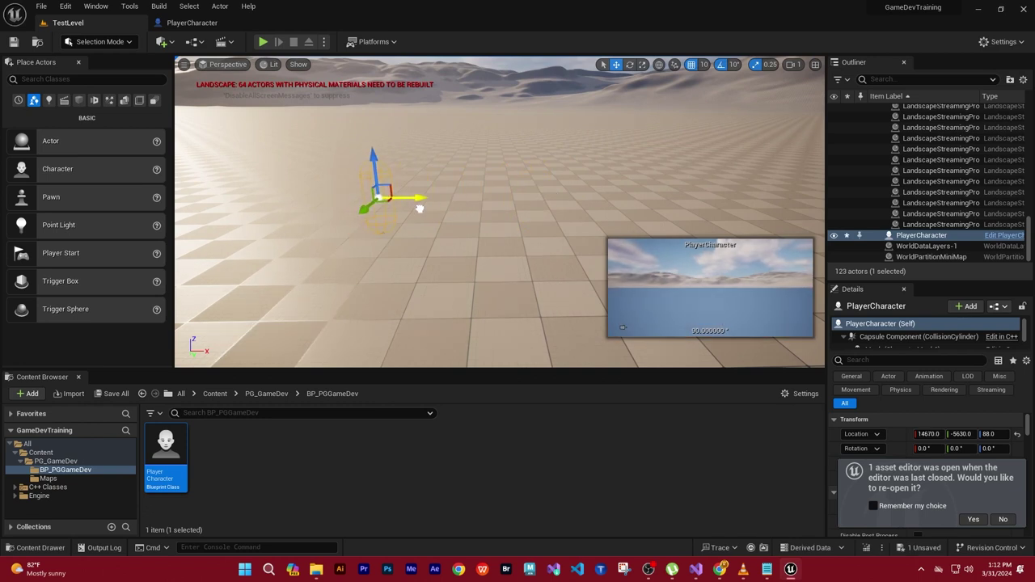
pyautogui.moveTo(439, 226); pyautogui.dragTo(408, 218, button='right')
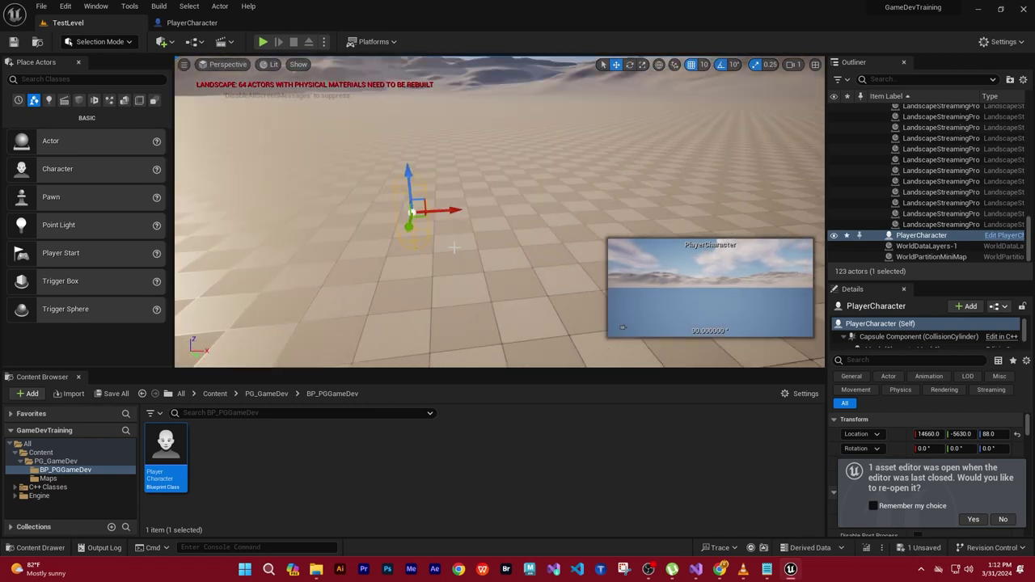
pyautogui.moveTo(453, 248); pyautogui.dragTo(481, 247, button='right')
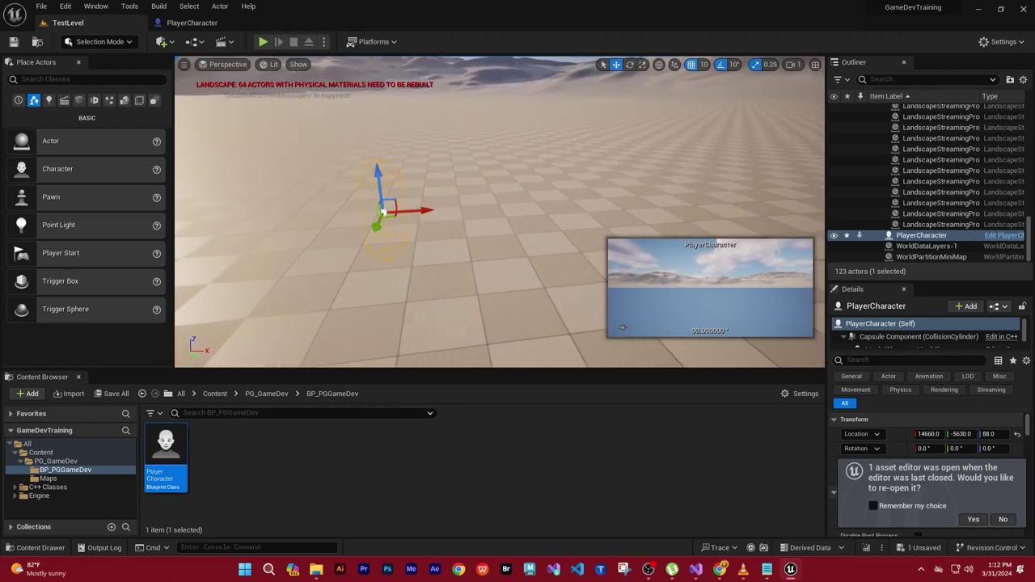
pyautogui.moveTo(481, 247)
pyautogui.mouseDown(button='right')
pyautogui.moveTo(367, 268)
pyautogui.moveTo(372, 340)
pyautogui.moveTo(380, 267)
pyautogui.moveTo(396, 281)
pyautogui.mouseUp(button='right')
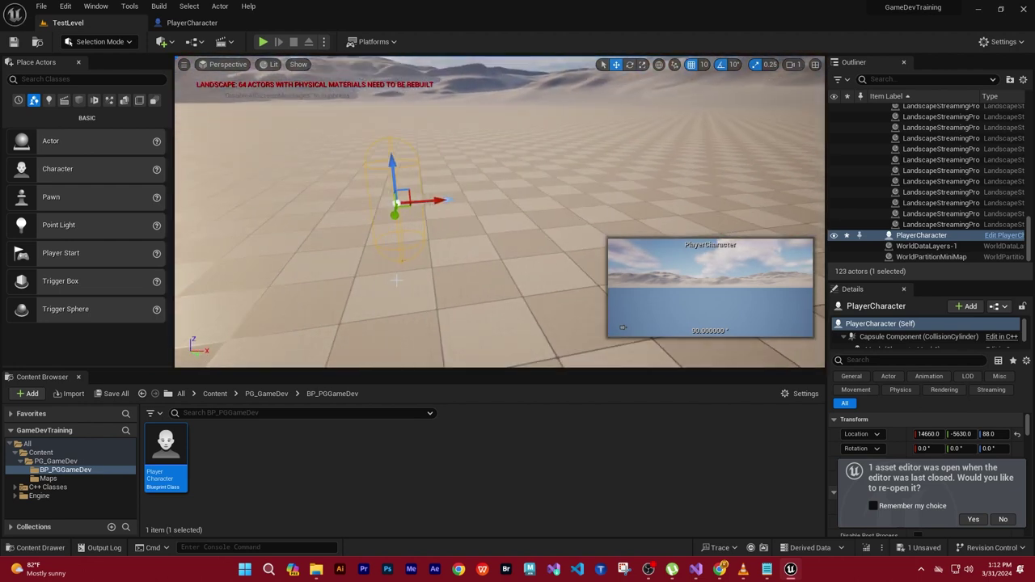
pyautogui.moveTo(437, 202)
pyautogui.mouseDown()
pyautogui.moveTo(268, 224)
pyautogui.moveTo(443, 220)
pyautogui.moveTo(389, 229)
pyautogui.moveTo(395, 235)
pyautogui.mouseUp()
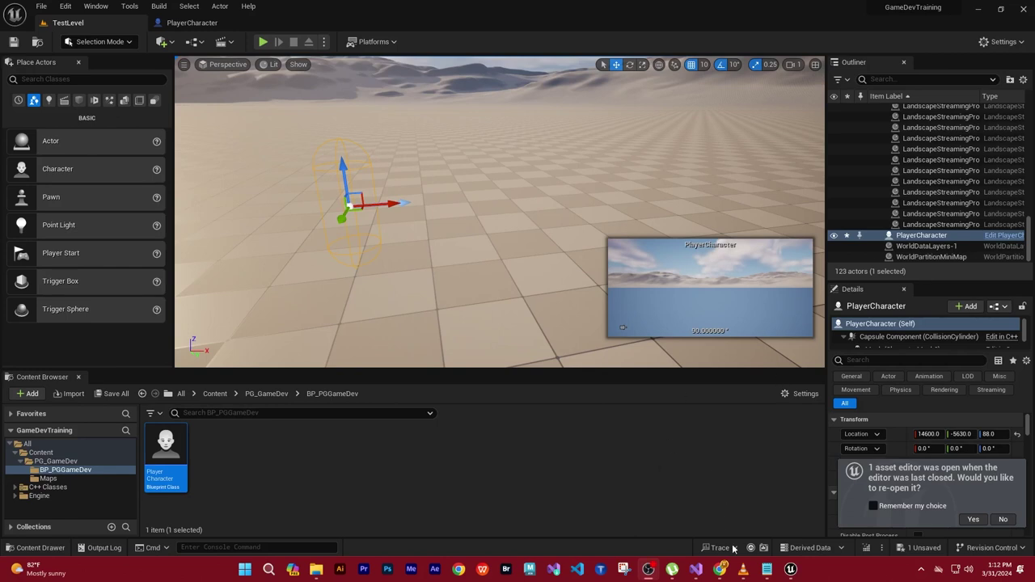
pyautogui.click(764, 572)
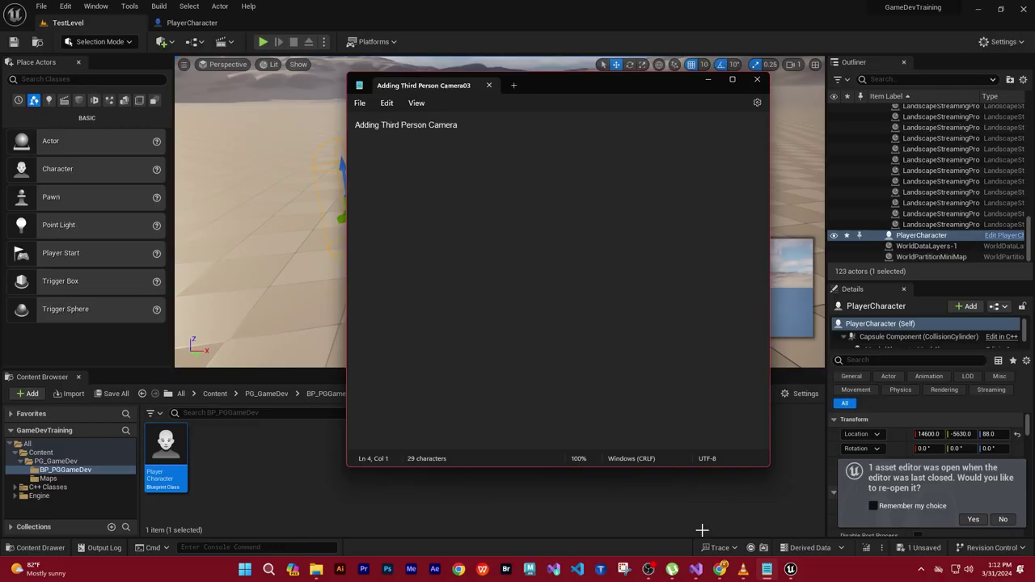
# In Visual Studio, select the whole AJCharacter class in JCharacter.h for copying
pyautogui.click(696, 569)
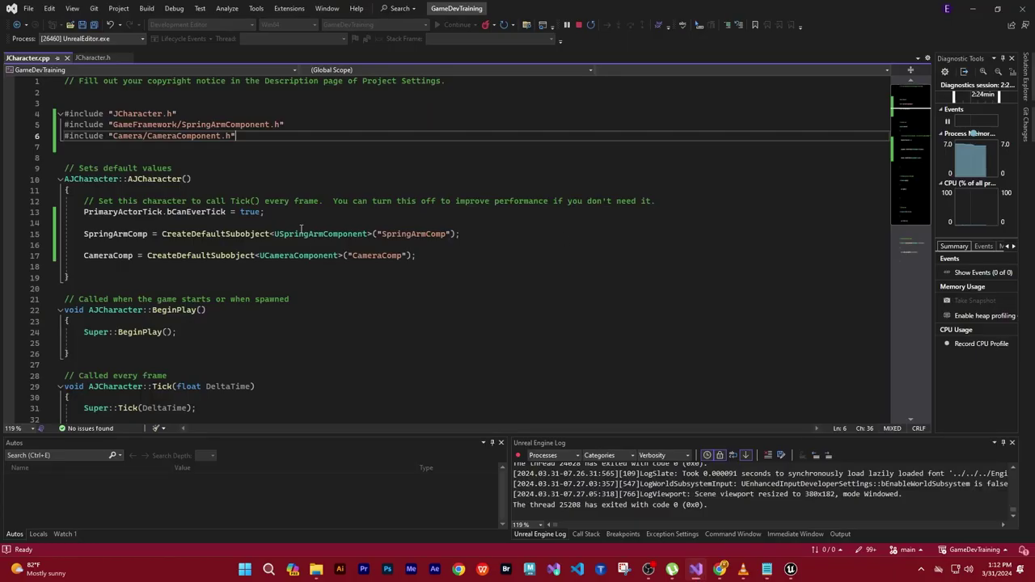
pyautogui.click(92, 58)
pyautogui.scroll(-2, 395, 233)
pyautogui.scroll(2, 395, 233)
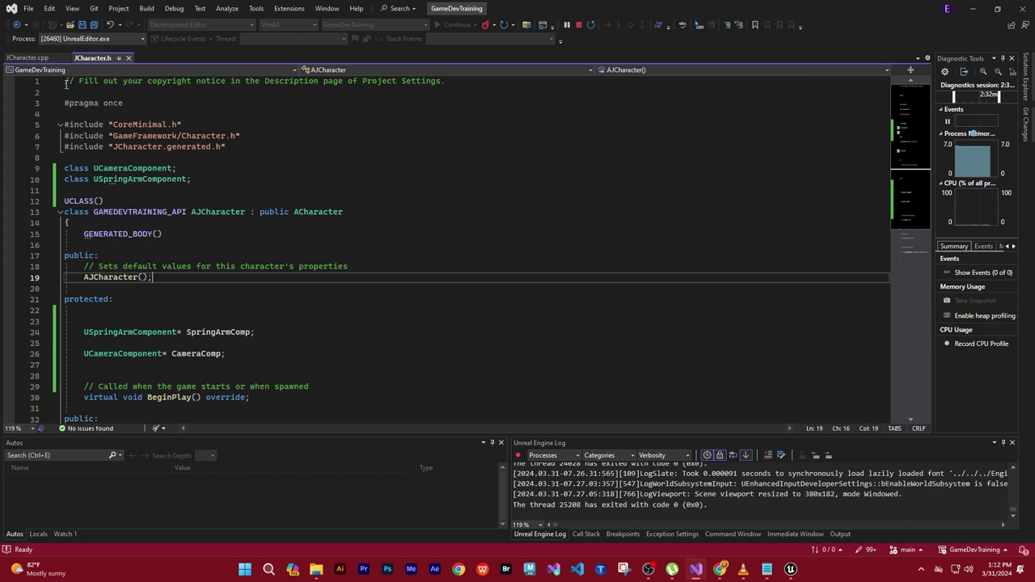
pyautogui.moveTo(65, 81); pyautogui.dragTo(338, 462)
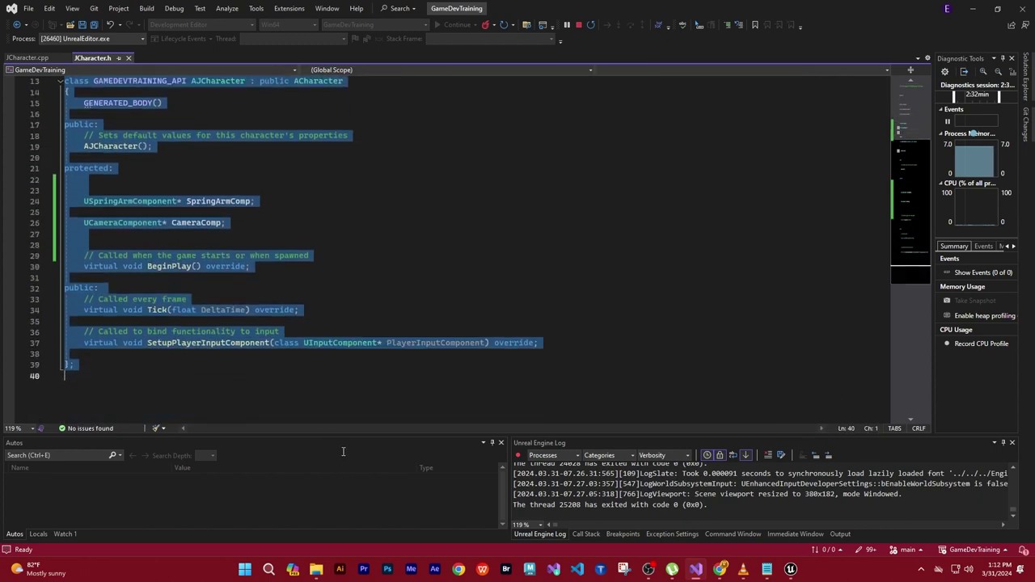
pyautogui.moveTo(338, 463); pyautogui.dragTo(351, 366)
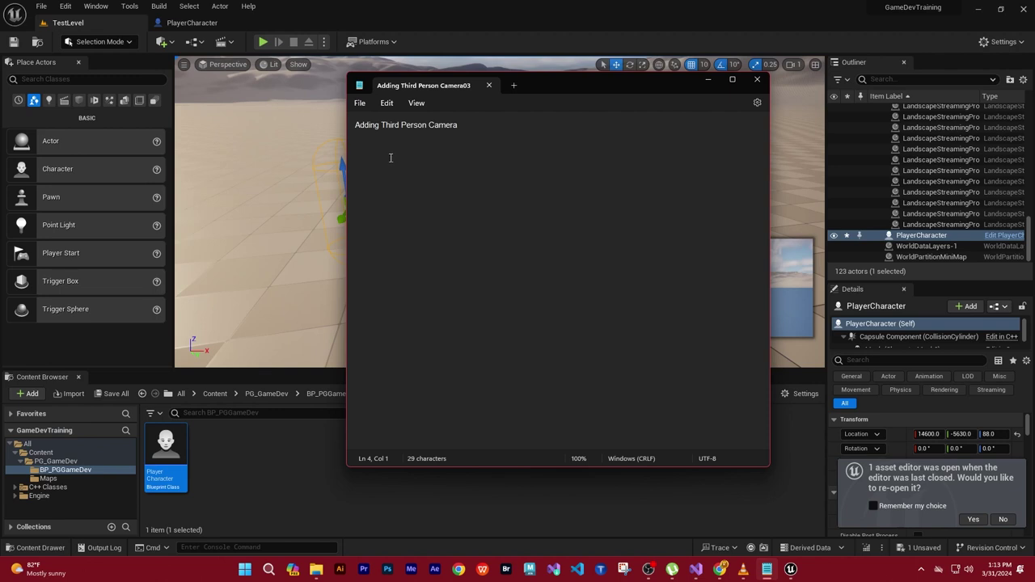
# Type the JCharacter.h heading and paste the header code beneath it
pyautogui.write('Cha')
pyautogui.write('racter.h')
pyautogui.press('Return')
pyautogui.press('Return')
pyautogui.press('Return')
pyautogui.hotkey('ctrl', 'v')
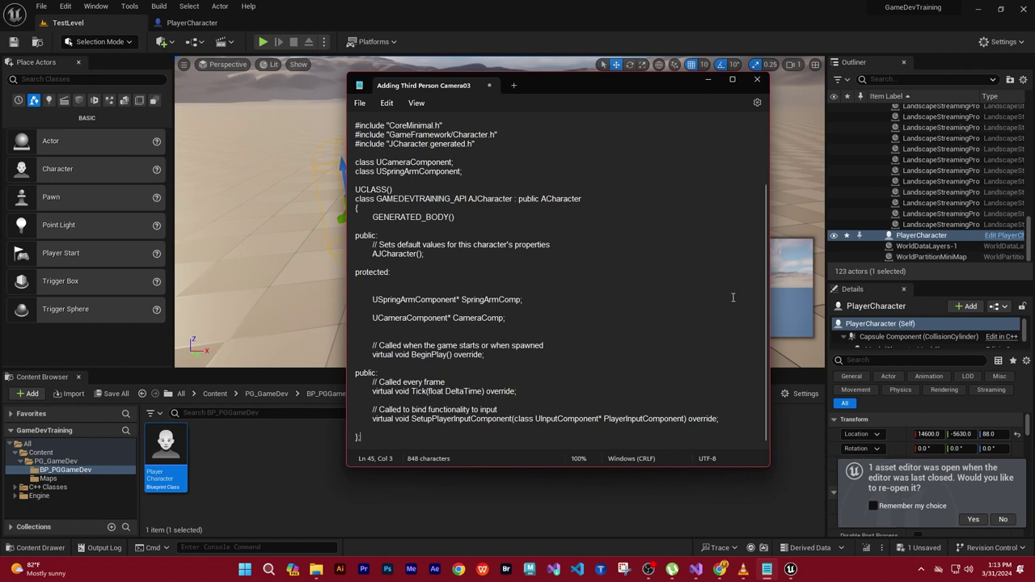
# Review the pasted header code and add blank lines after it
pyautogui.scroll(1, 768, 303)
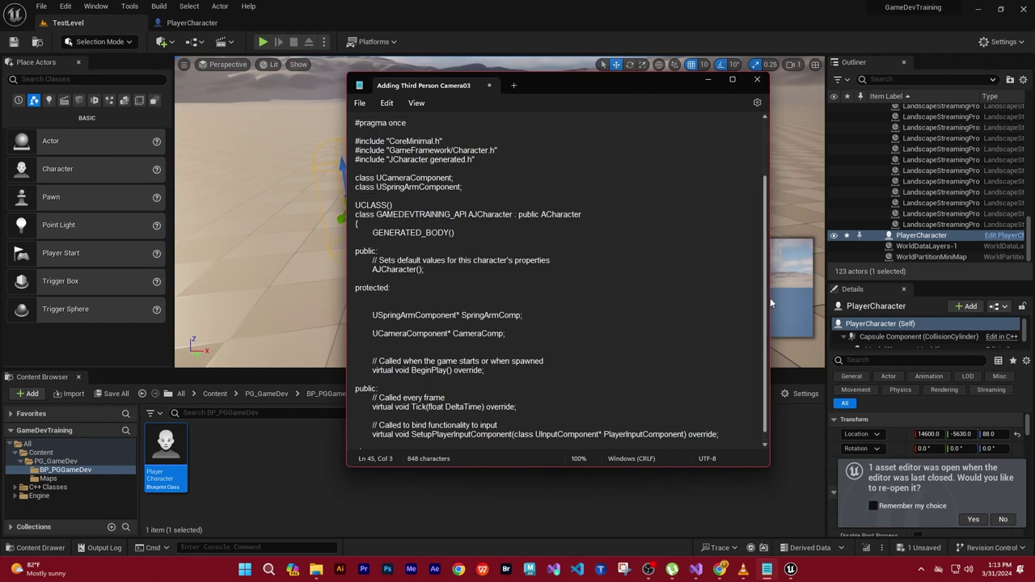
pyautogui.scroll(1, 769, 297)
pyautogui.scroll(-1, 774, 294)
pyautogui.scroll(-1, 774, 294)
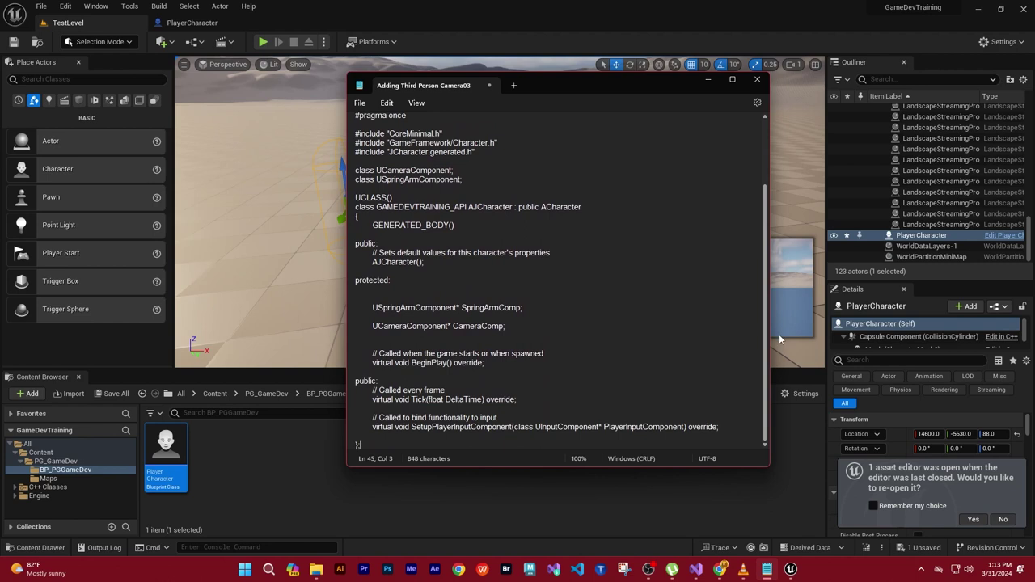
pyautogui.scroll(1, 769, 273)
pyautogui.scroll(1, 770, 266)
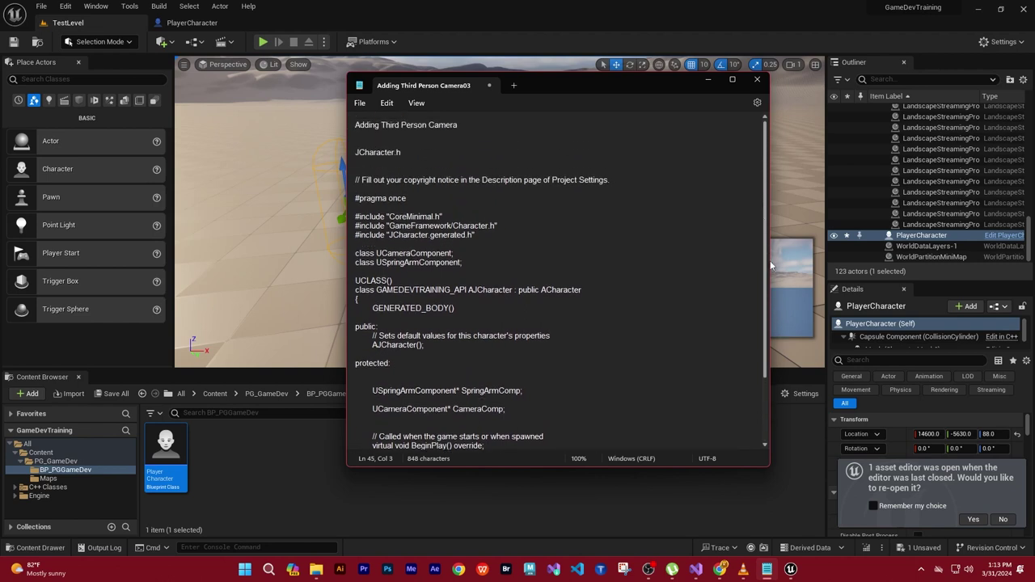
pyautogui.scroll(-3, 771, 265)
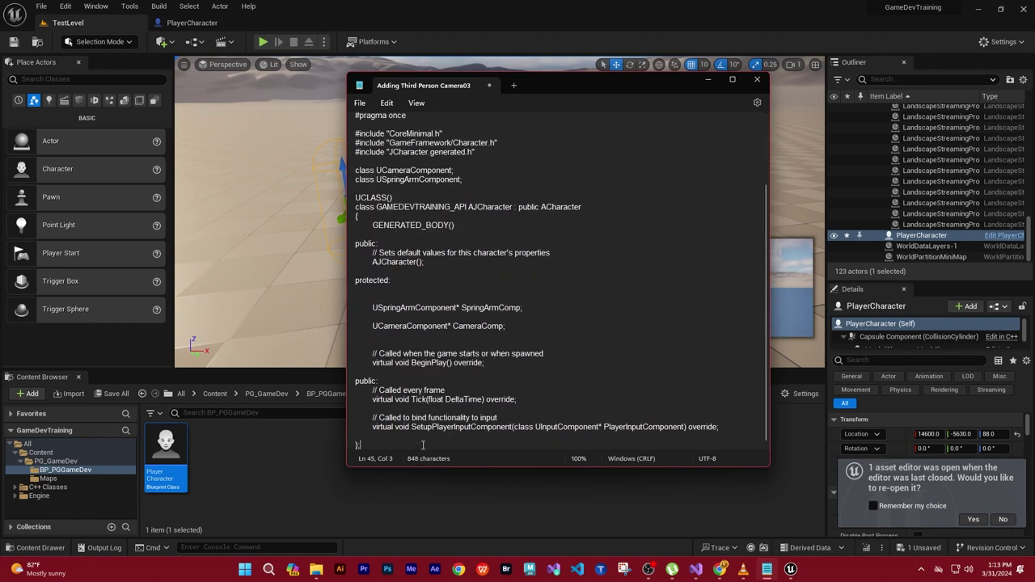
pyautogui.press('Return')
pyautogui.press('Return')
pyautogui.press('Return')
pyautogui.press('Return')
pyautogui.press('Return')
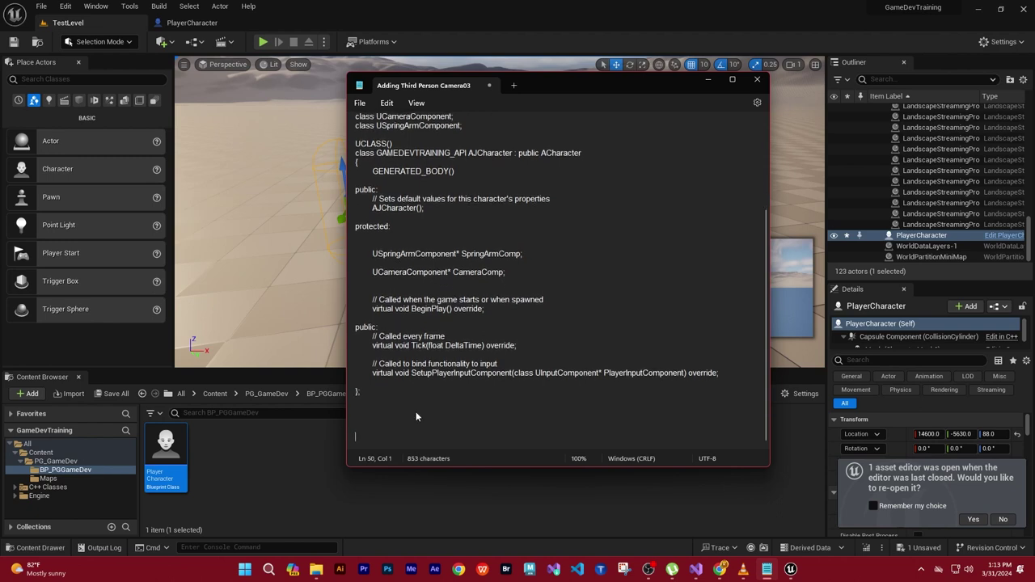
pyautogui.press('Return')
pyautogui.press('Return')
pyautogui.press('Return')
pyautogui.press('Return')
pyautogui.press('Return')
pyautogui.press('Return')
pyautogui.press('Return')
pyautogui.press('Return')
pyautogui.press('Return')
pyautogui.press('Return')
pyautogui.press('Return')
pyautogui.press('Return')
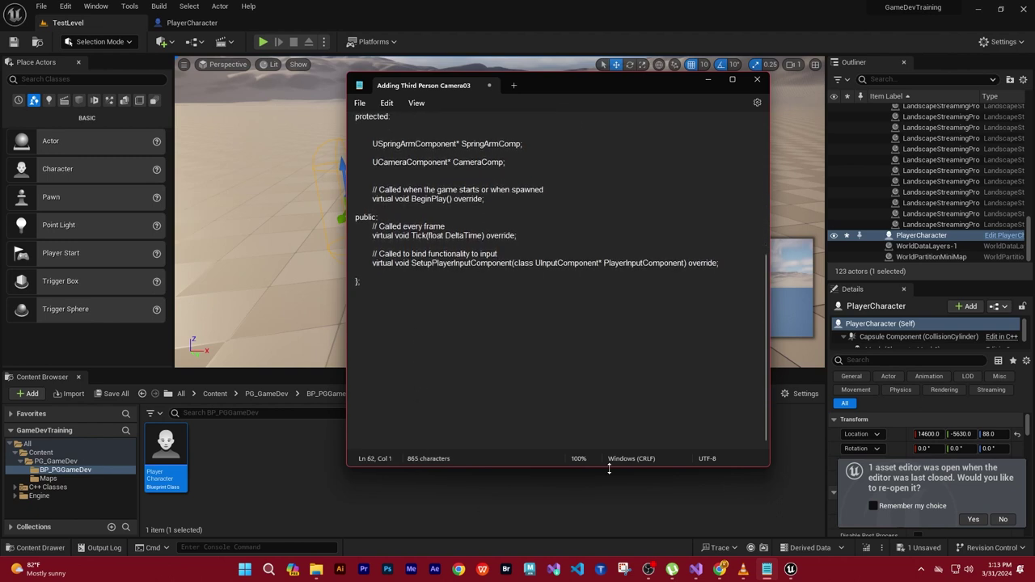
pyautogui.click(696, 571)
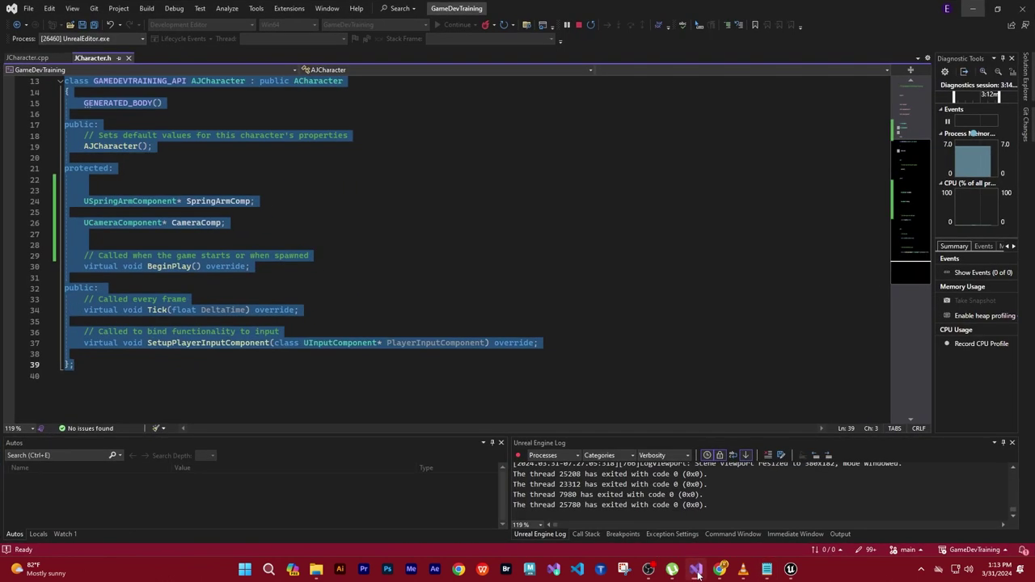
# Type a JCharacter.cpp heading in the camera notes
pyautogui.click(32, 58)
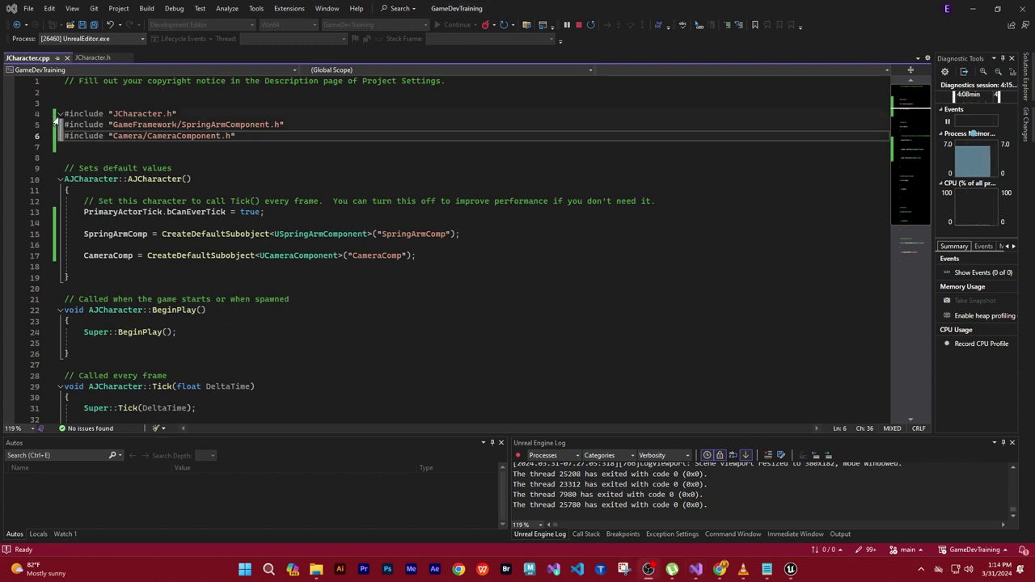
pyautogui.click(767, 570)
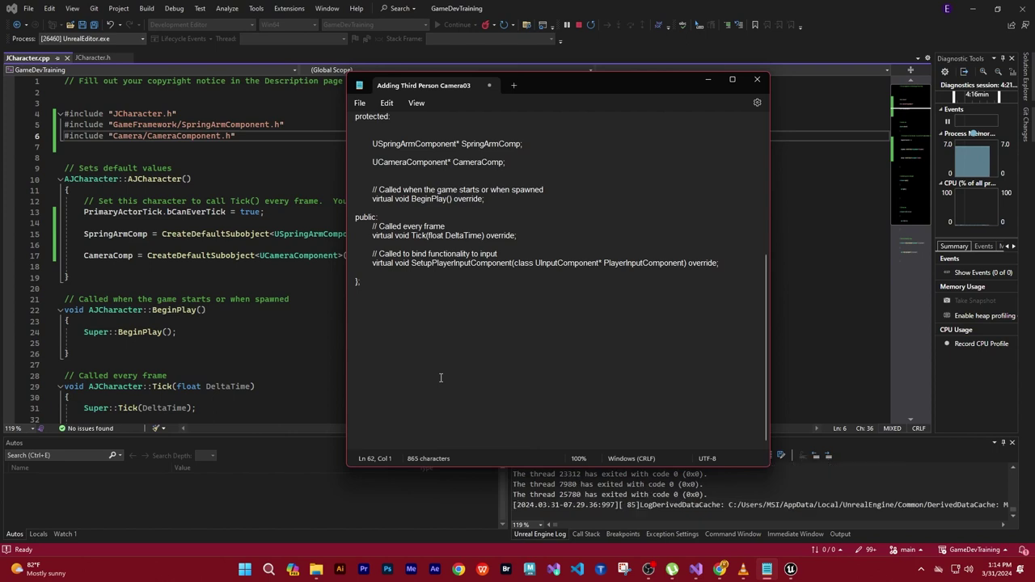
pyautogui.write('J')
pyautogui.write('Character.c')
pyautogui.write('pp')
pyautogui.press('Return')
pyautogui.press('Return')
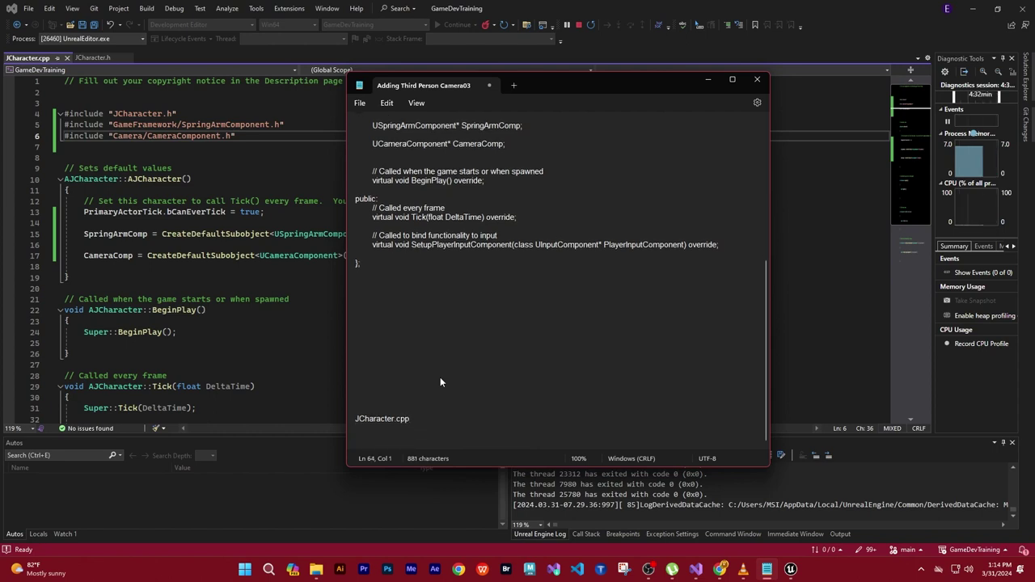
# Copy all of the JCharacter.cpp code and paste it under the heading
pyautogui.click(708, 79)
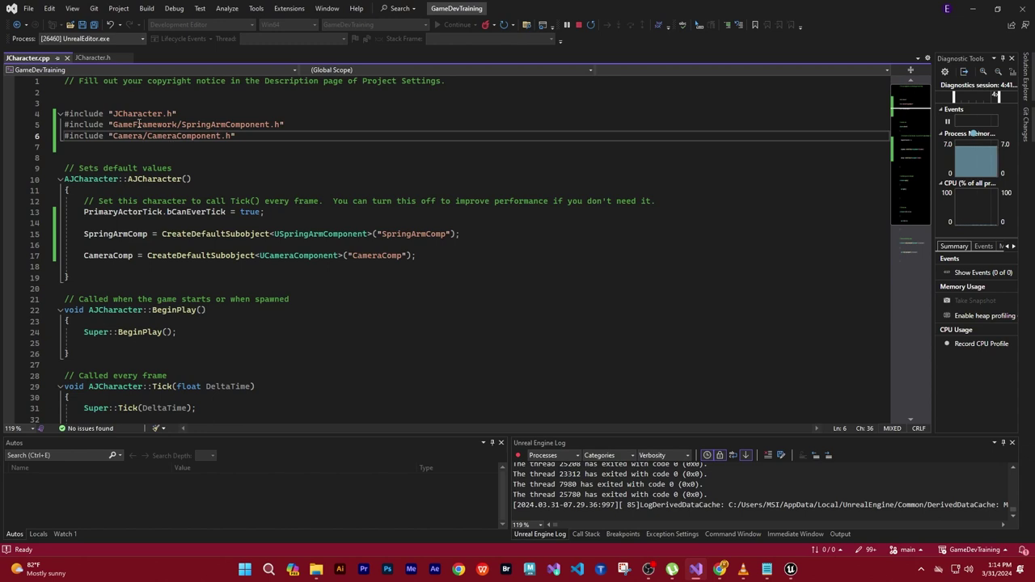
pyautogui.moveTo(69, 81)
pyautogui.mouseDown()
pyautogui.moveTo(446, 372)
pyautogui.moveTo(509, 449)
pyautogui.mouseUp()
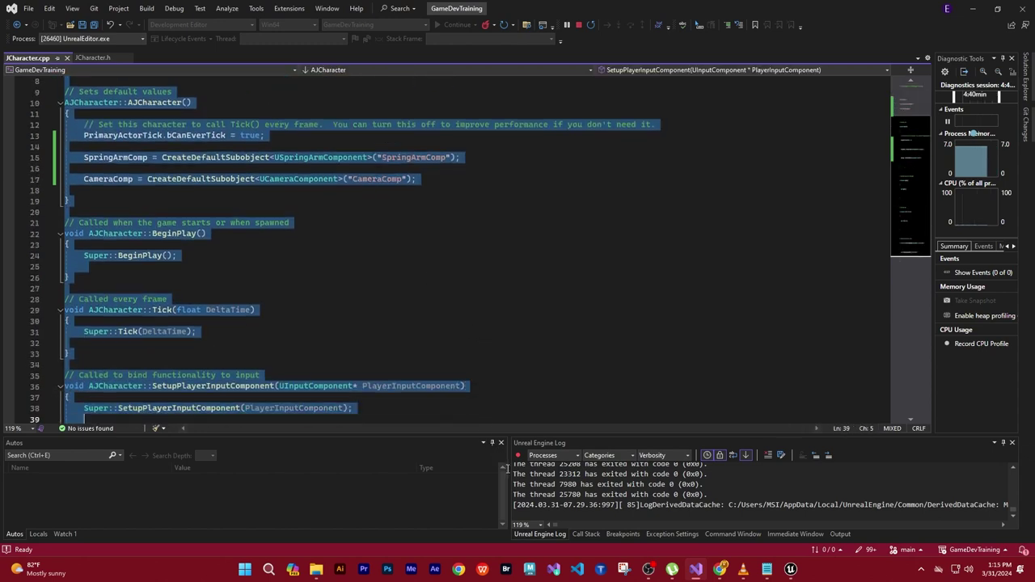
pyautogui.moveTo(509, 447); pyautogui.dragTo(466, 308)
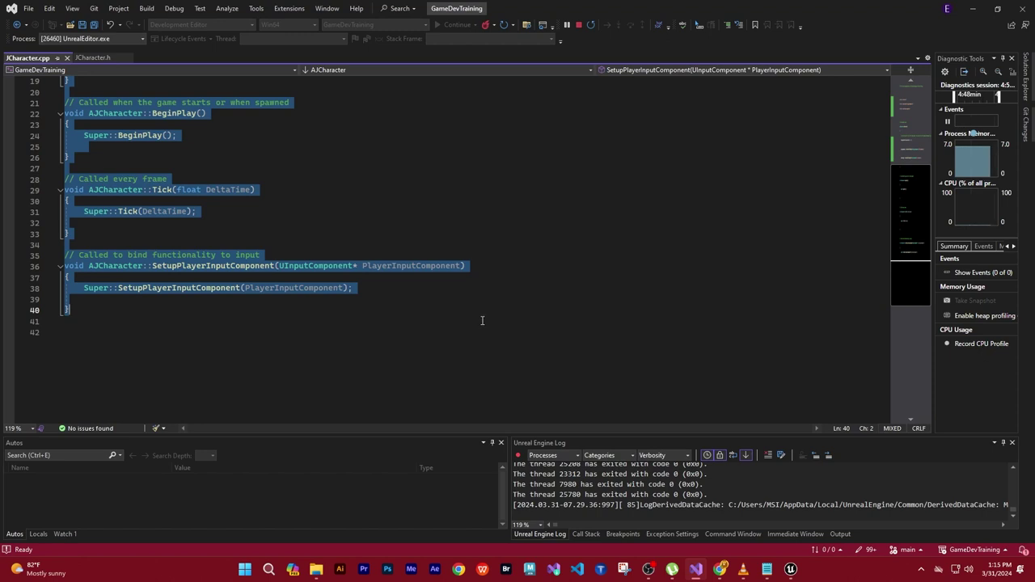
pyautogui.click(766, 570)
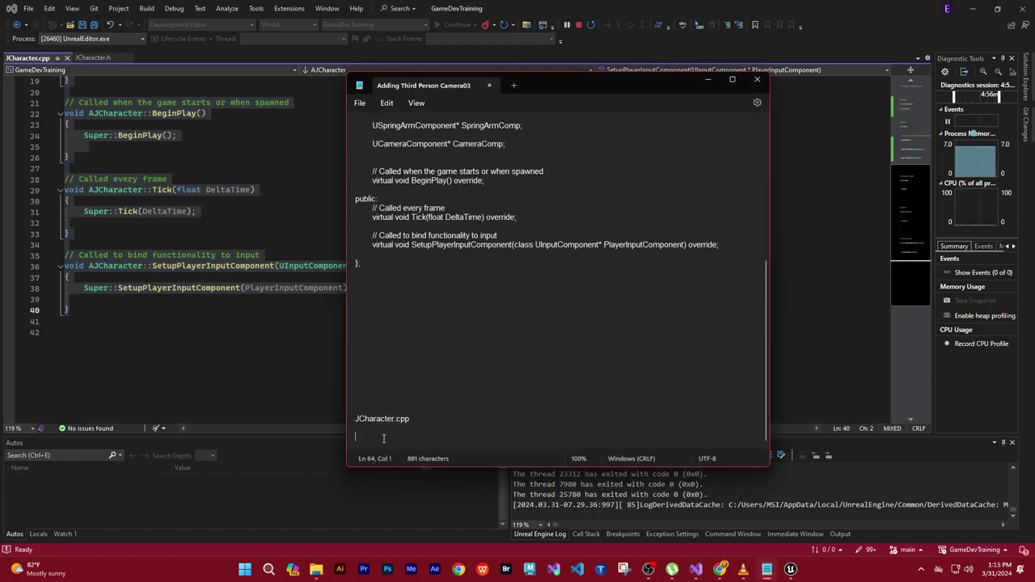
pyautogui.hotkey('ctrl', 'v')
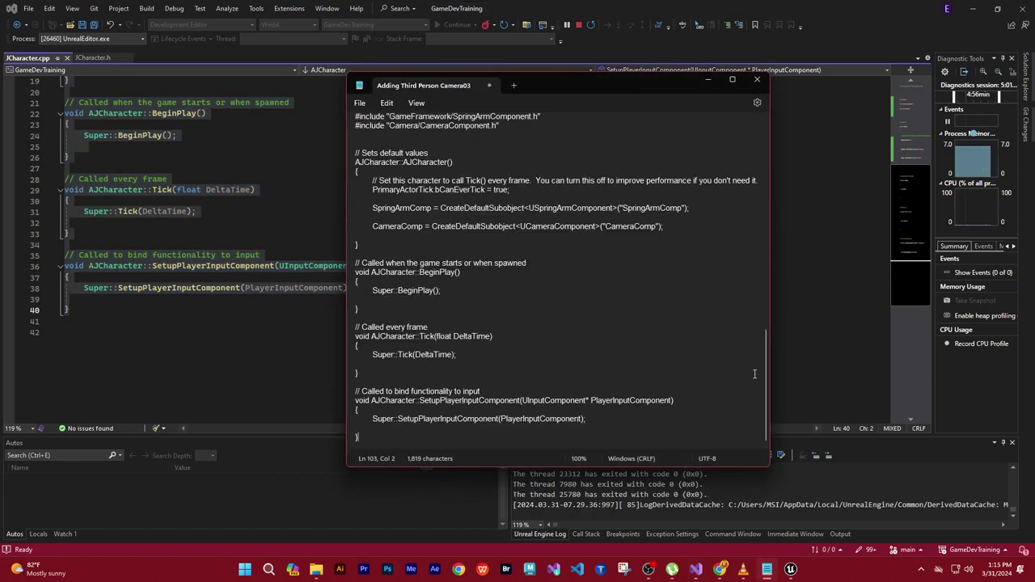
# Save the camera notes and close Notepad
pyautogui.moveTo(767, 380)
pyautogui.mouseDown()
pyautogui.moveTo(744, 151)
pyautogui.moveTo(772, 392)
pyautogui.moveTo(757, 159)
pyautogui.mouseUp()
pyautogui.click(360, 102)
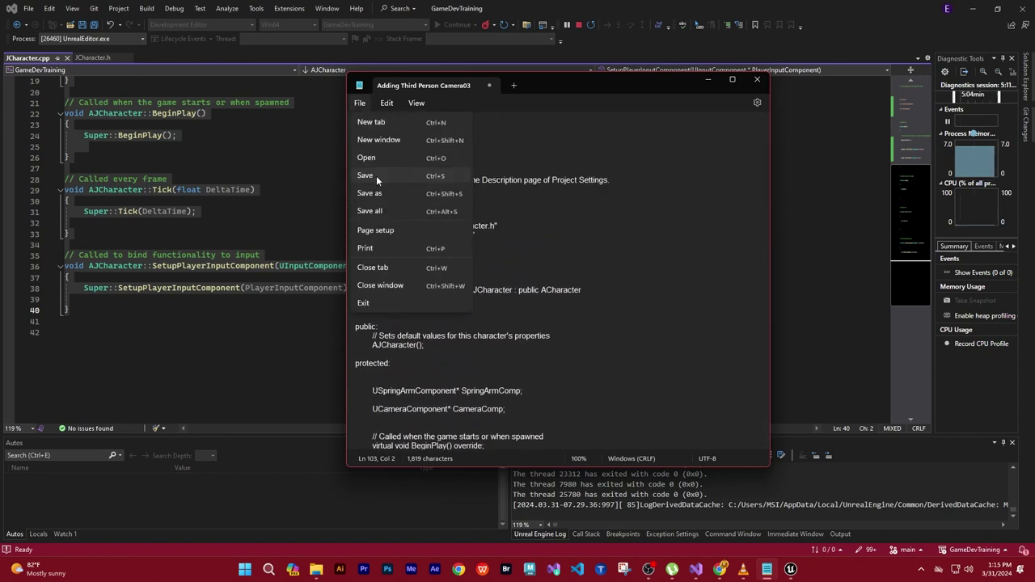
pyautogui.click(377, 178)
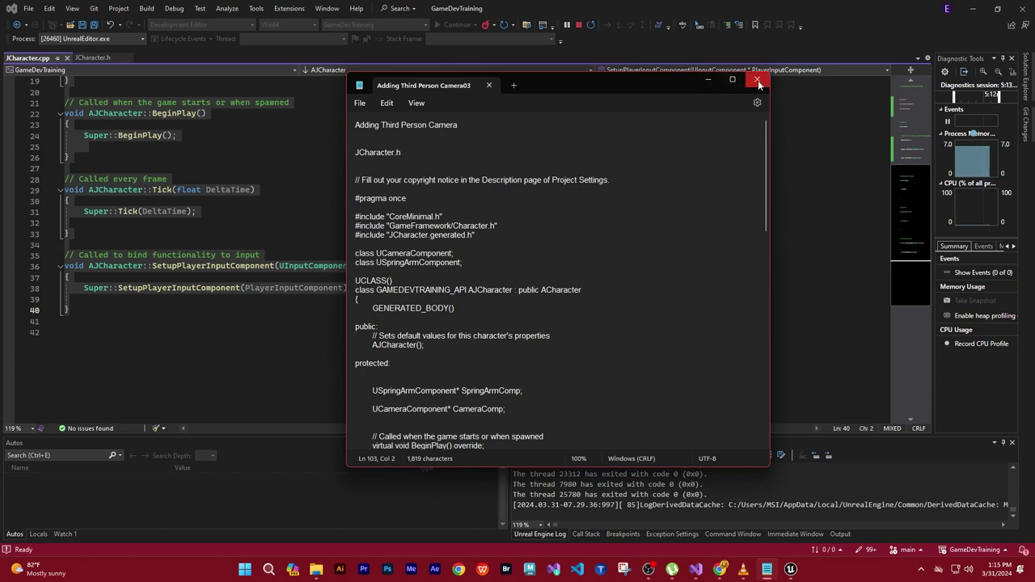
pyautogui.click(758, 83)
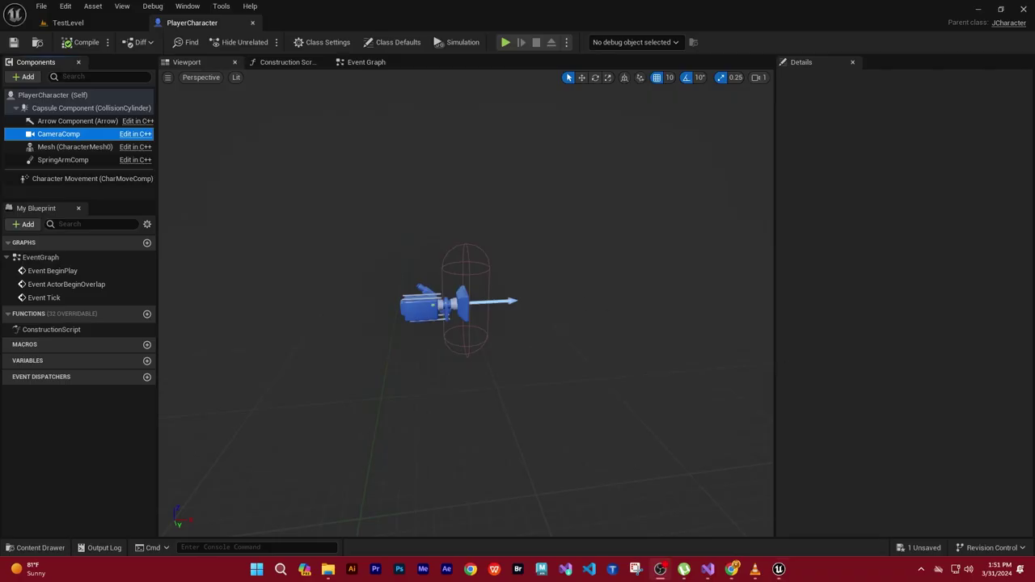
# Orbit the blueprint viewport and select SpringArmComp, then return to JCharacter.cpp in Visual Studio
pyautogui.moveTo(464, 405); pyautogui.dragTo(614, 404)
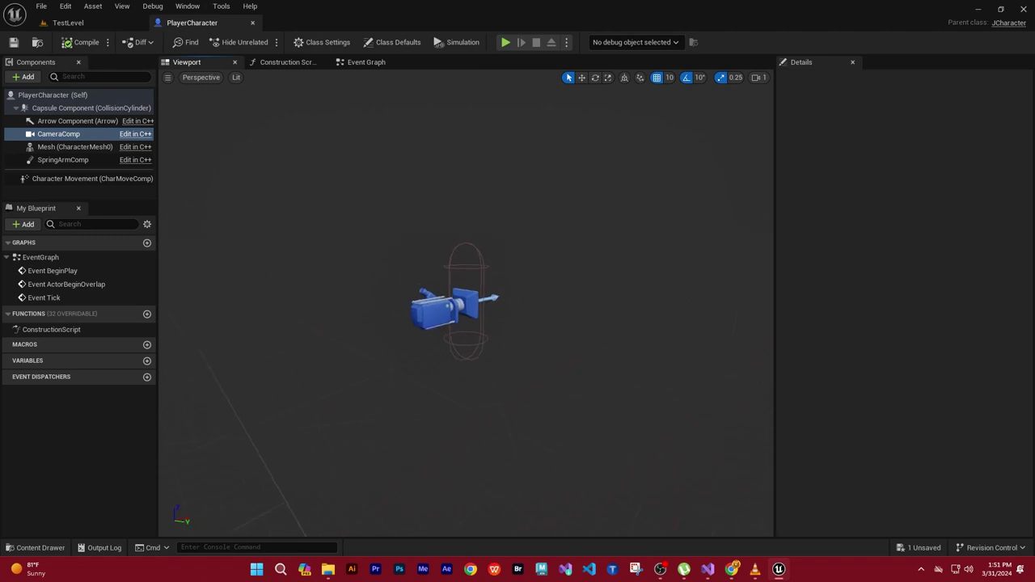
pyautogui.moveTo(343, 300); pyautogui.dragTo(485, 300)
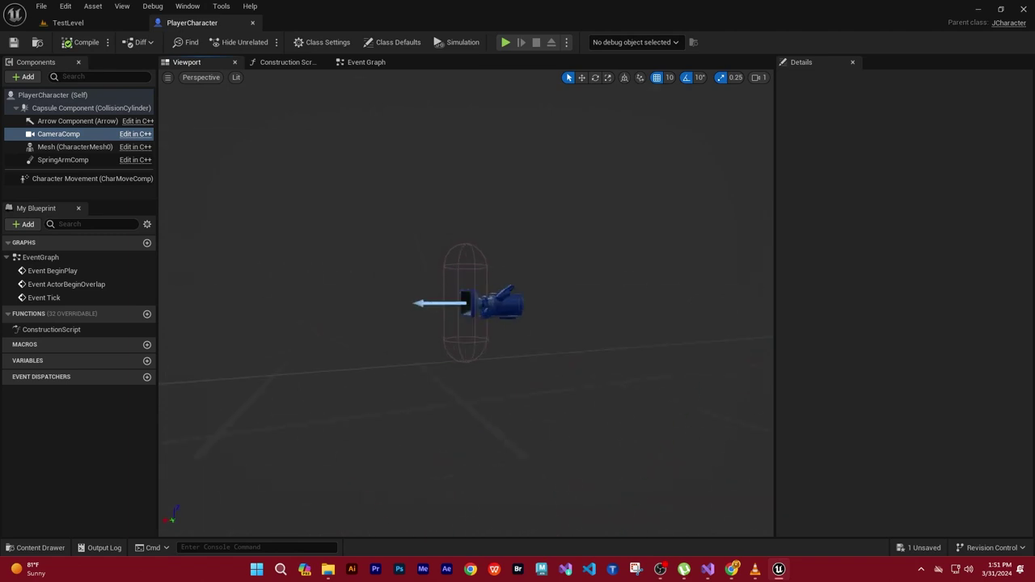
pyautogui.click(80, 159)
pyautogui.moveTo(389, 391)
pyautogui.mouseDown()
pyautogui.moveTo(389, 340)
pyautogui.moveTo(388, 404)
pyautogui.moveTo(436, 380)
pyautogui.mouseUp()
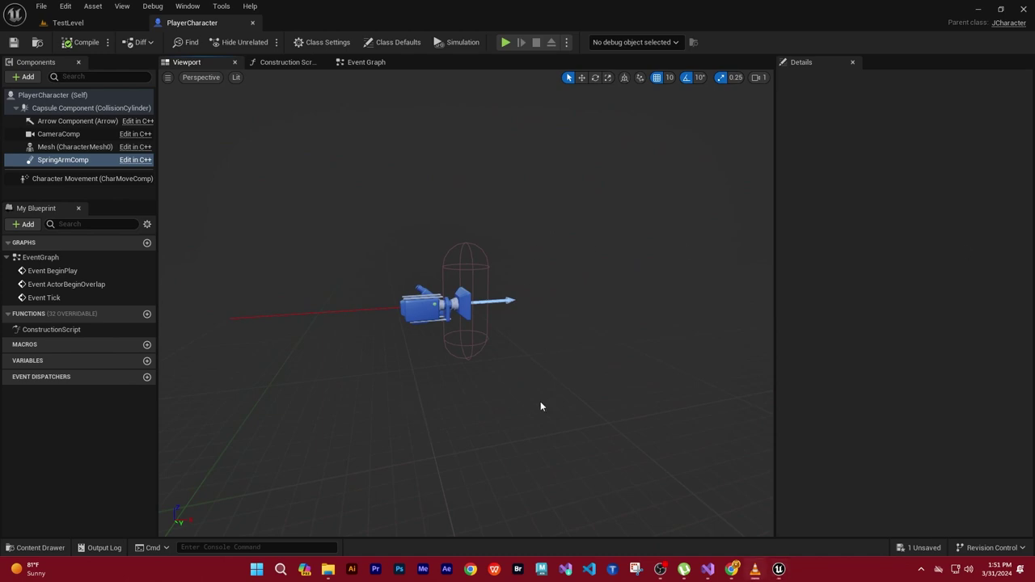
pyautogui.click(708, 569)
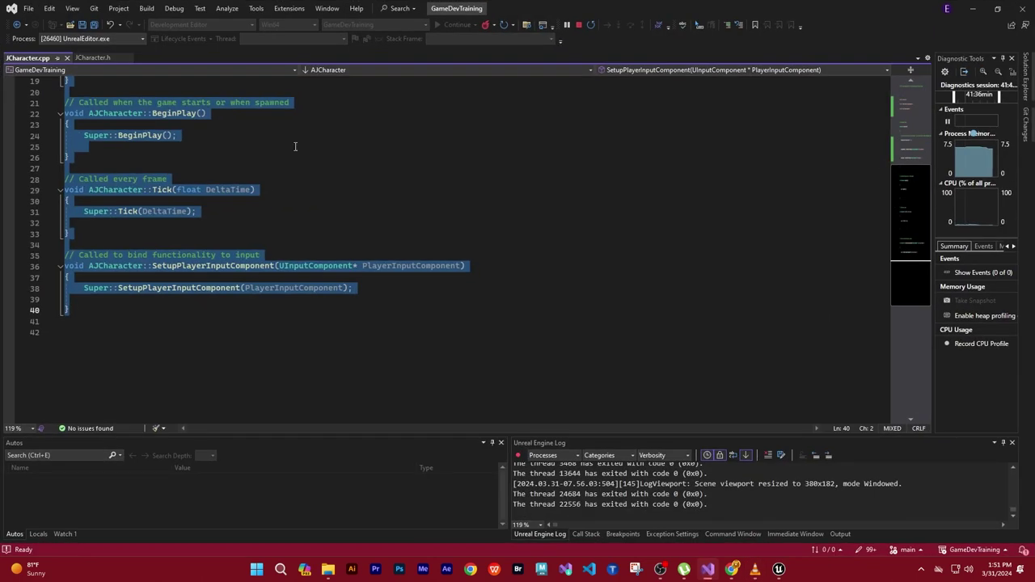
pyautogui.click(403, 153)
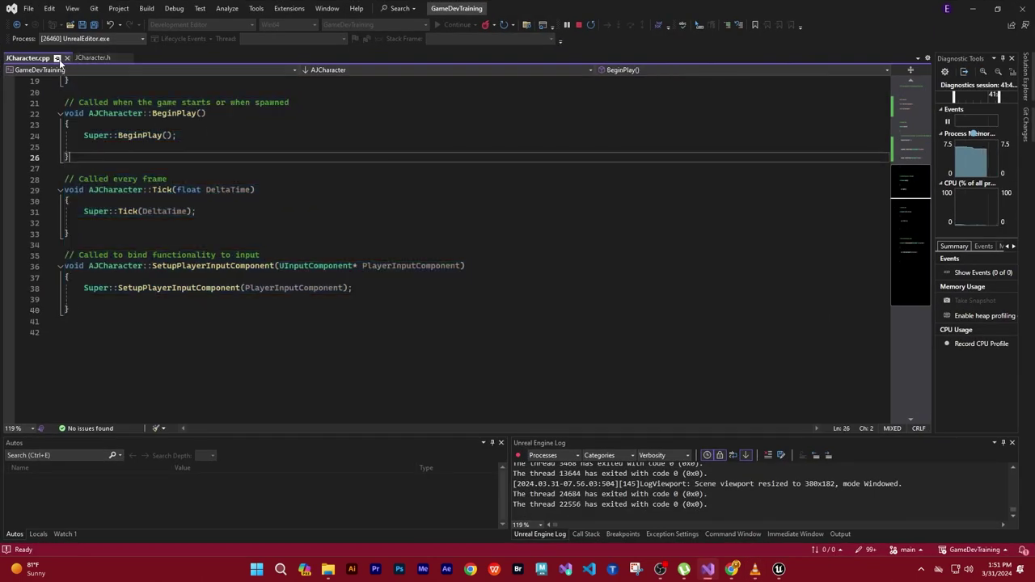
pyautogui.scroll(3, 675, 295)
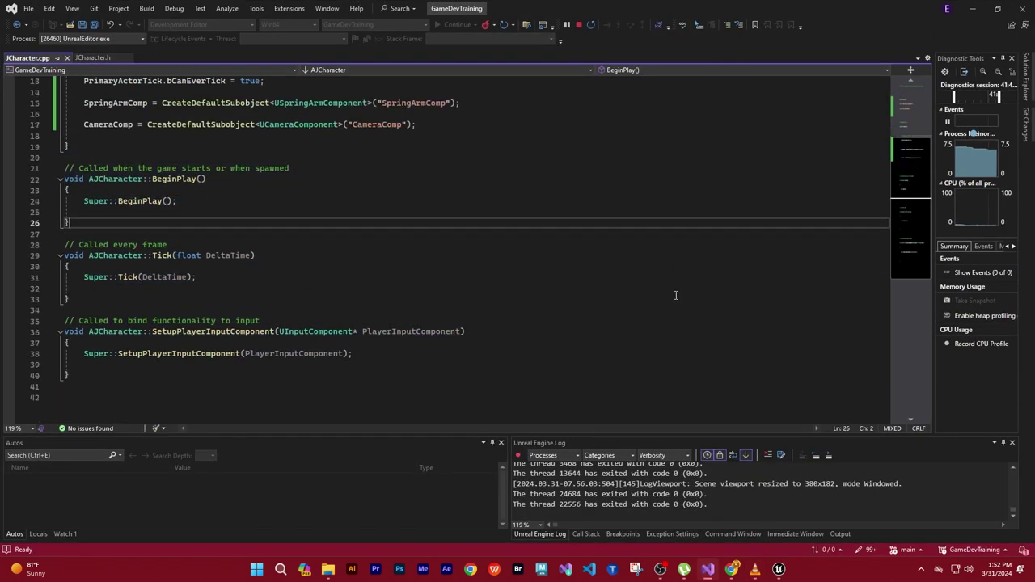
pyautogui.scroll(2, 675, 295)
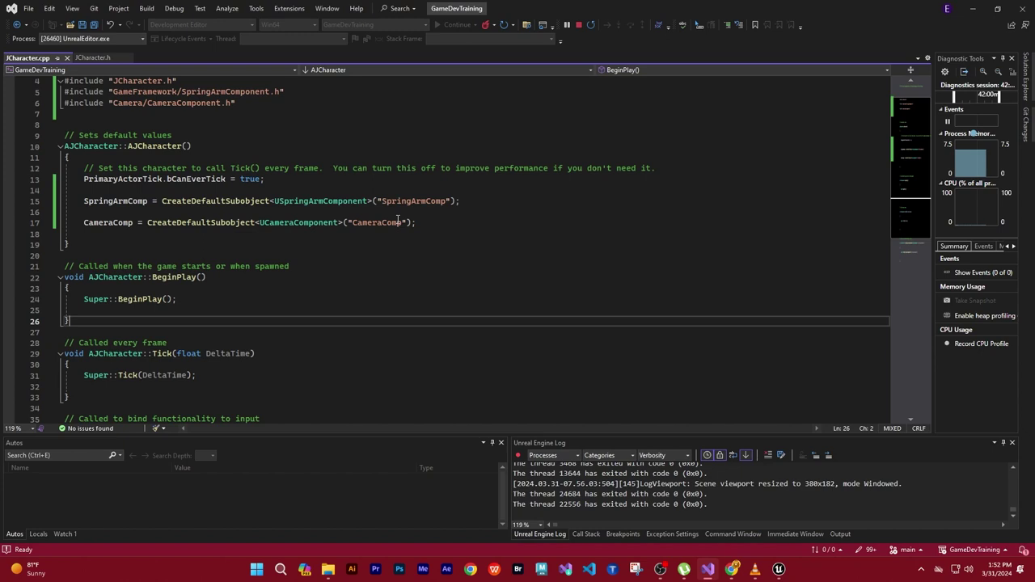
pyautogui.click(466, 204)
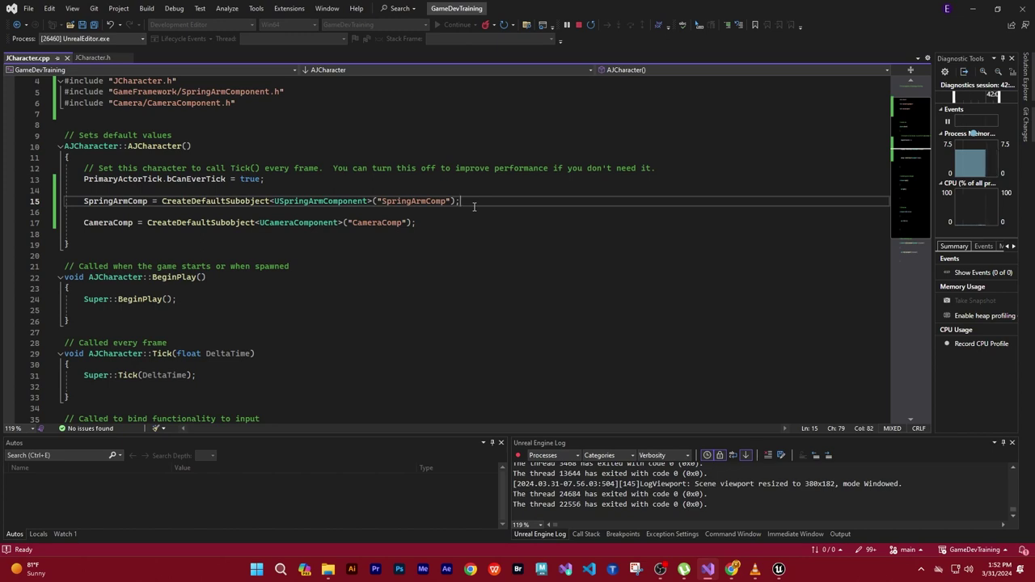
# Add SpringArmComp->SetupAttachment(RootComponent); on a new line after the spring arm is created
pyautogui.press('Return')
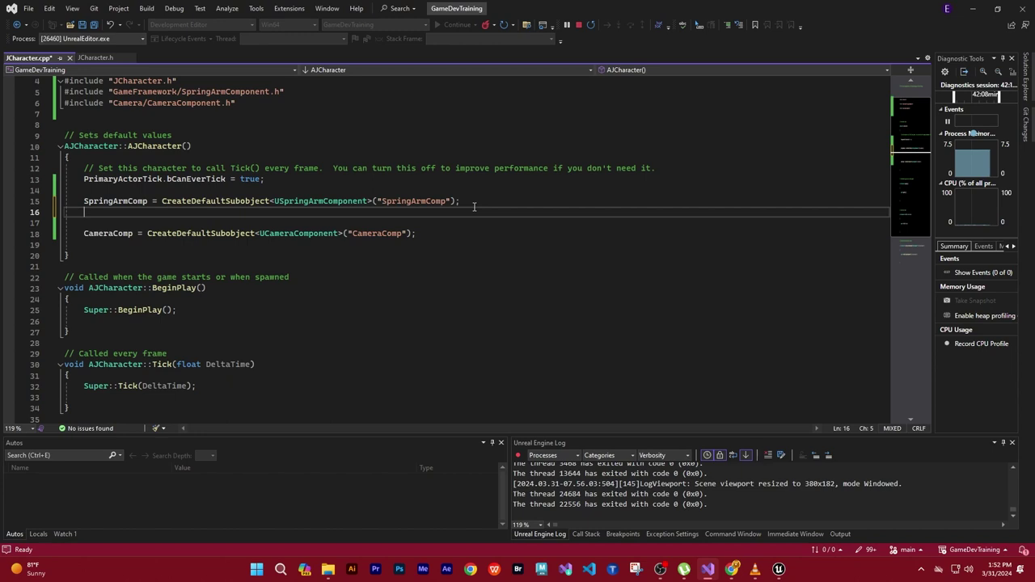
pyautogui.write('S')
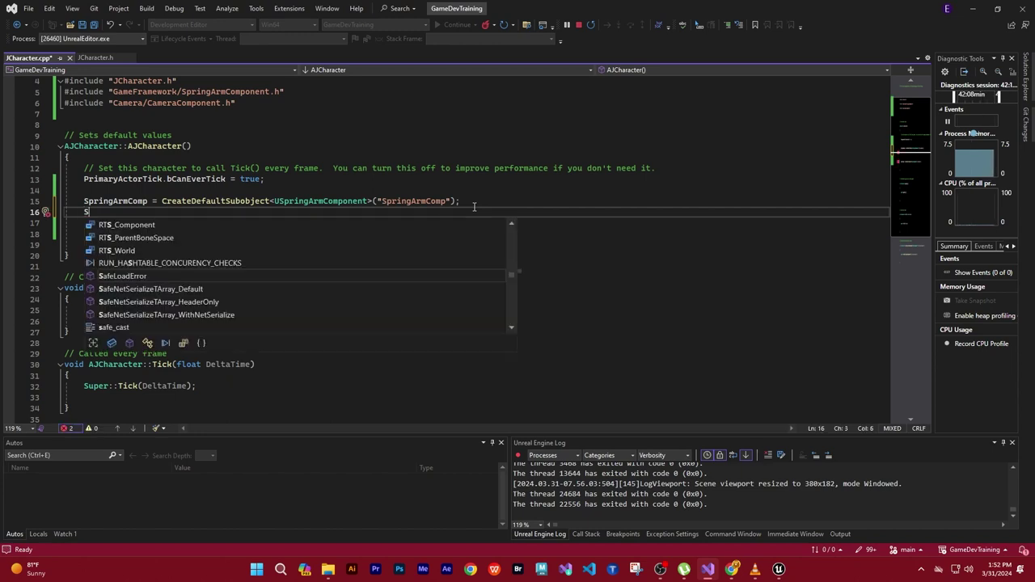
pyautogui.write('pring')
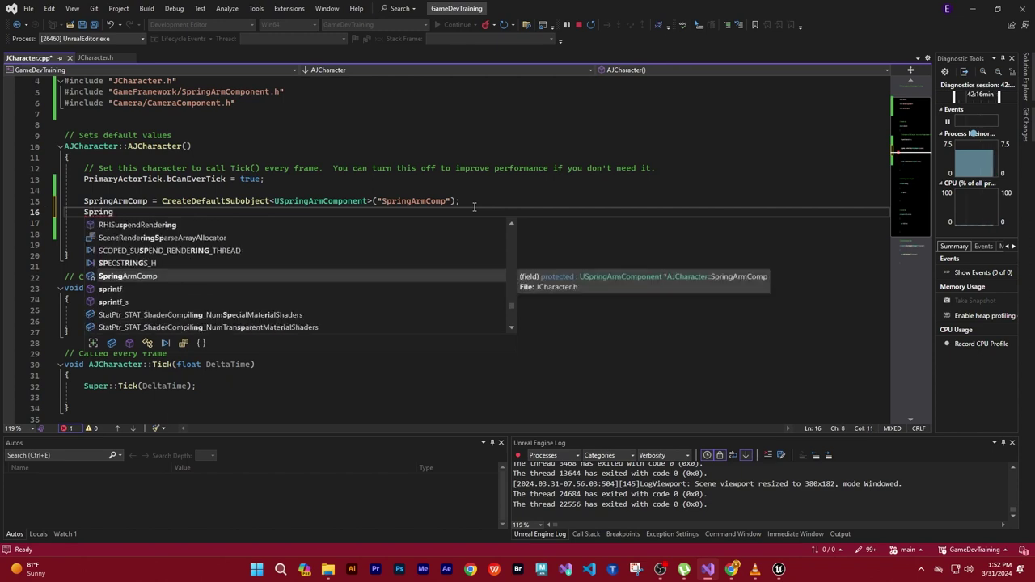
pyautogui.press('Tab')
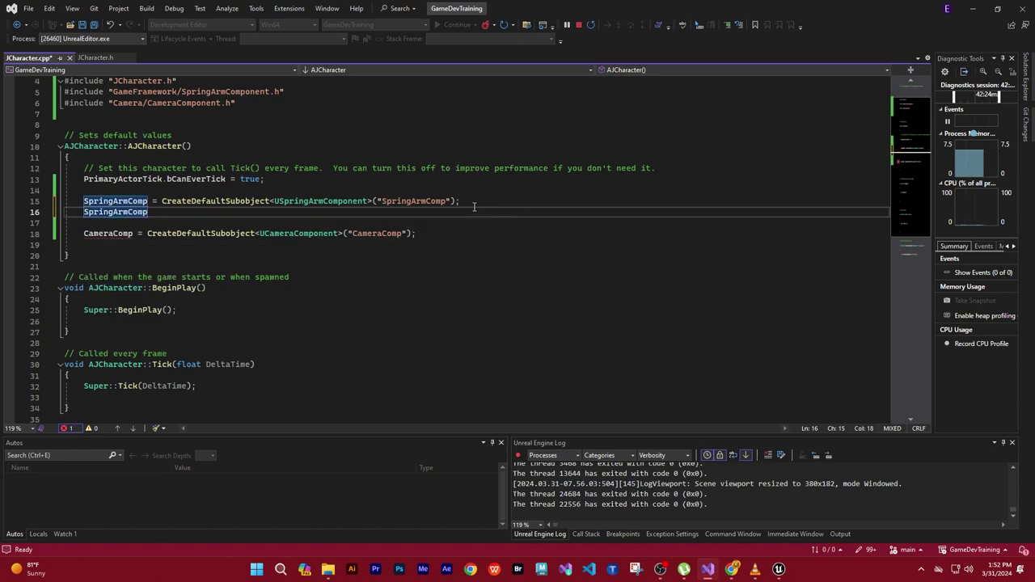
pyautogui.write('->')
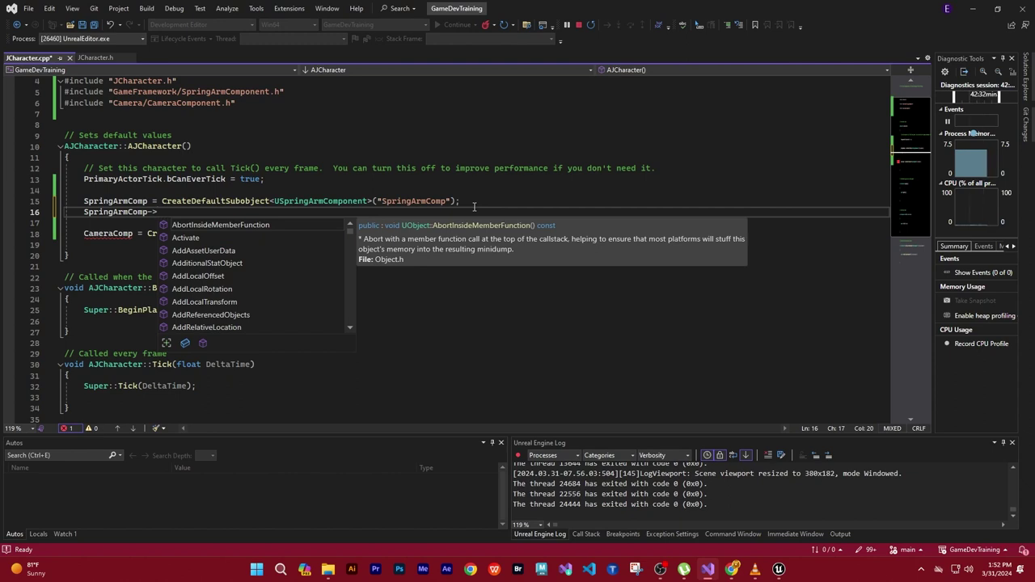
pyautogui.write('Setup')
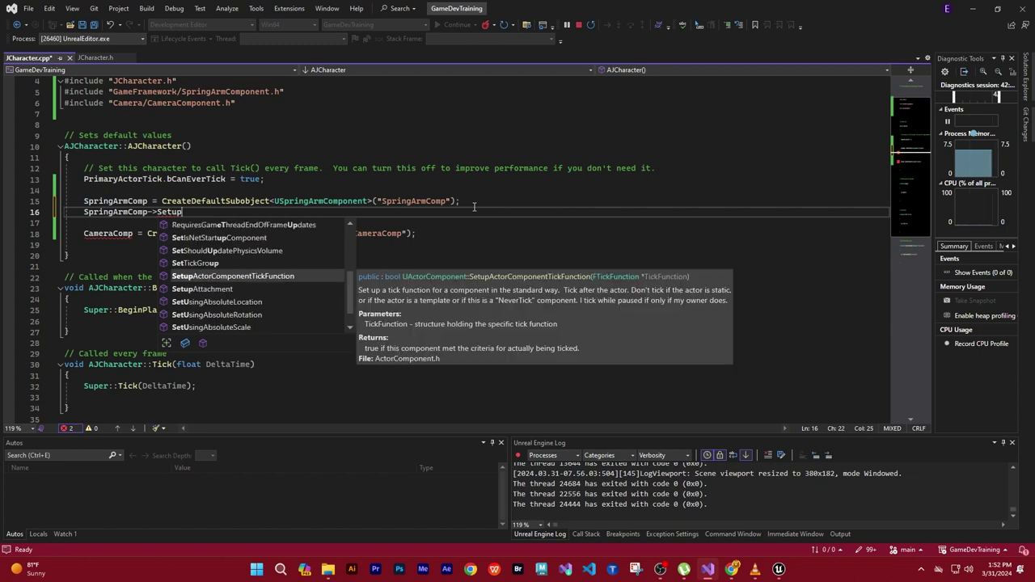
pyautogui.press('Down')
pyautogui.press('Tab')
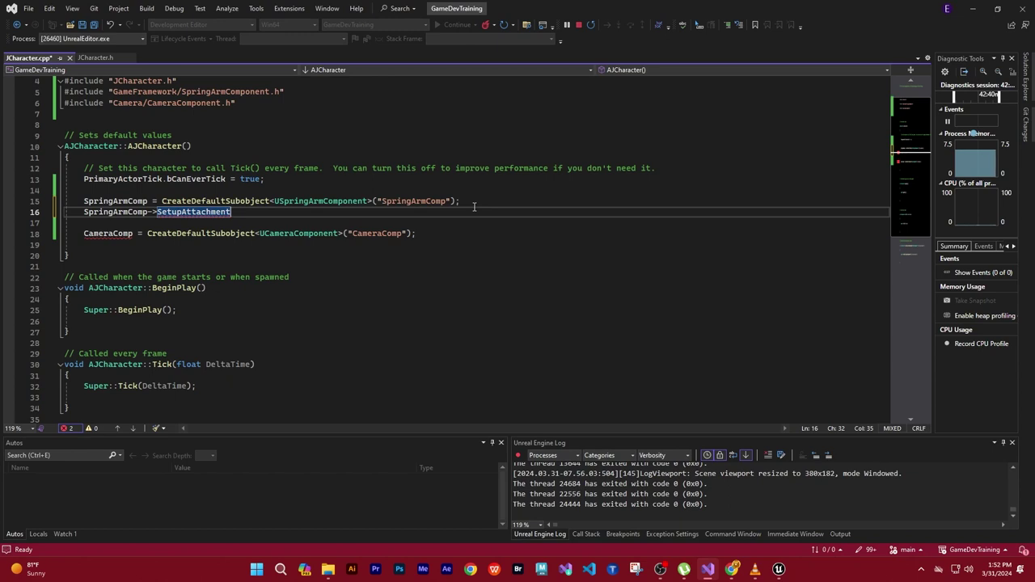
pyautogui.write('(')
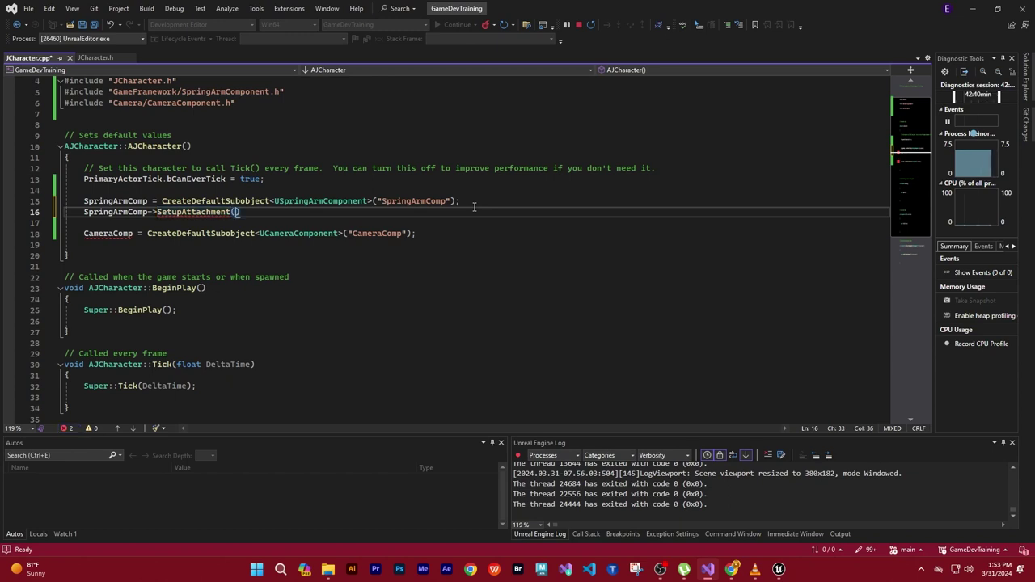
pyautogui.write('Root')
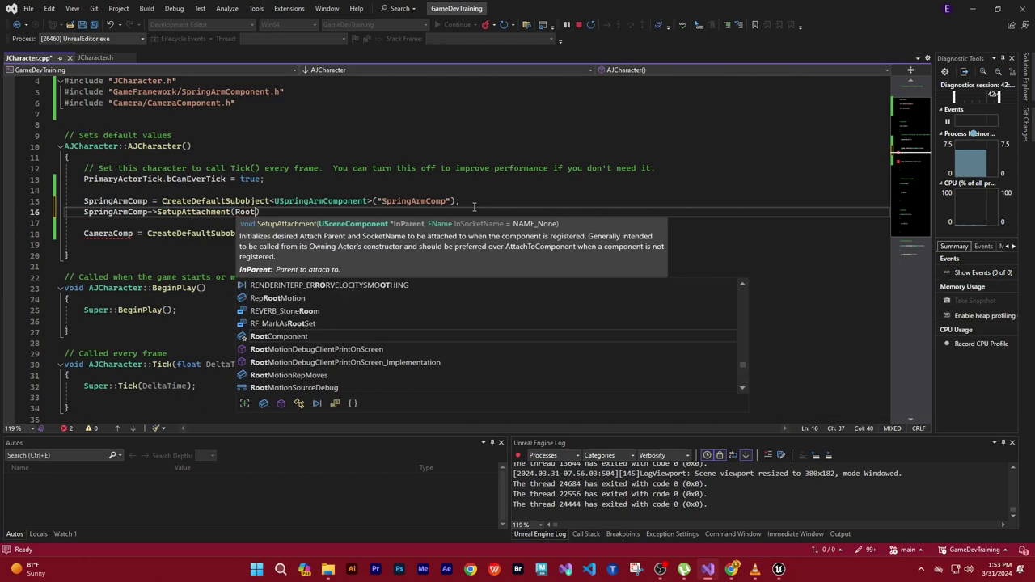
pyautogui.write('Com')
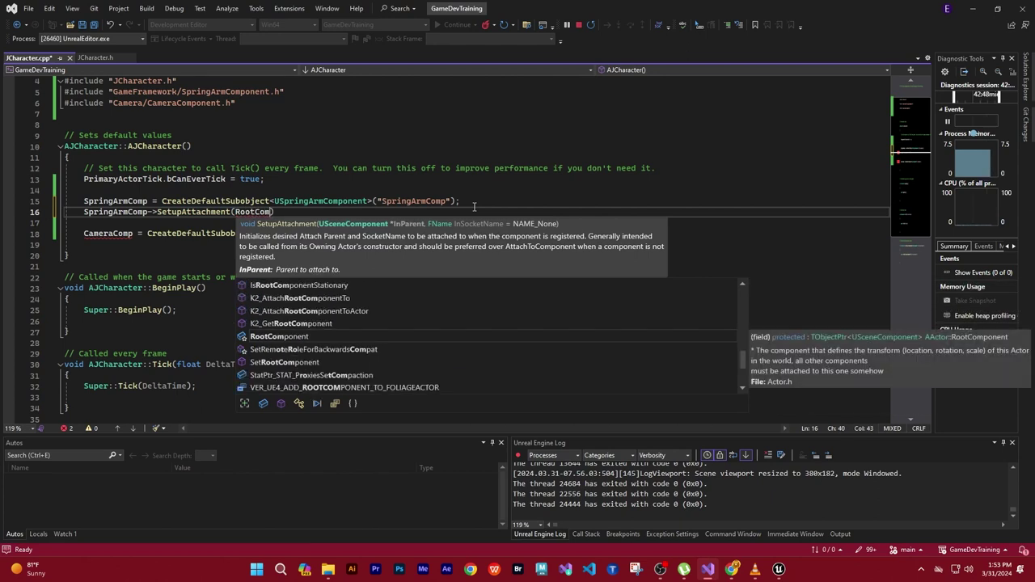
pyautogui.press('Tab')
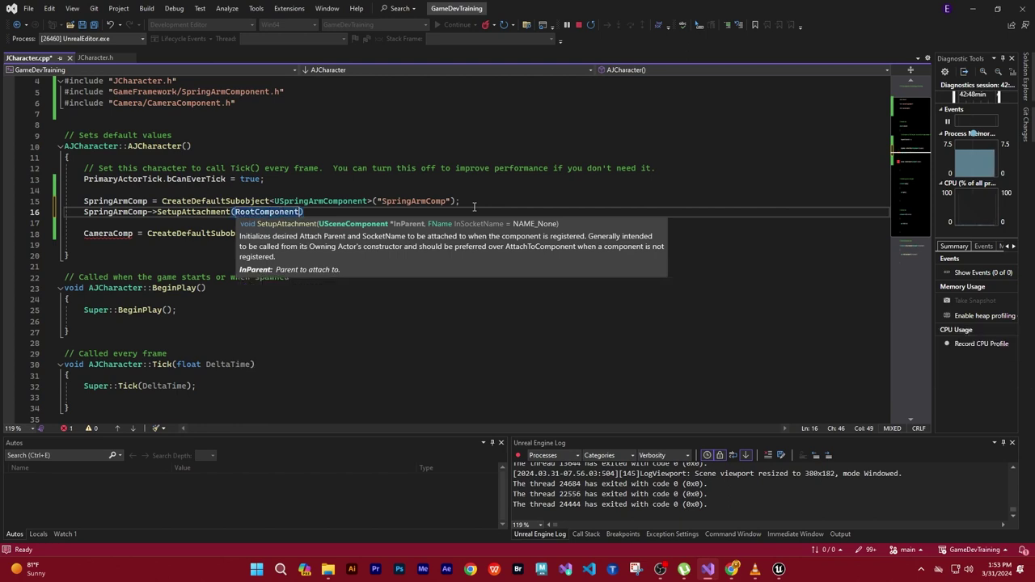
pyautogui.write(')')
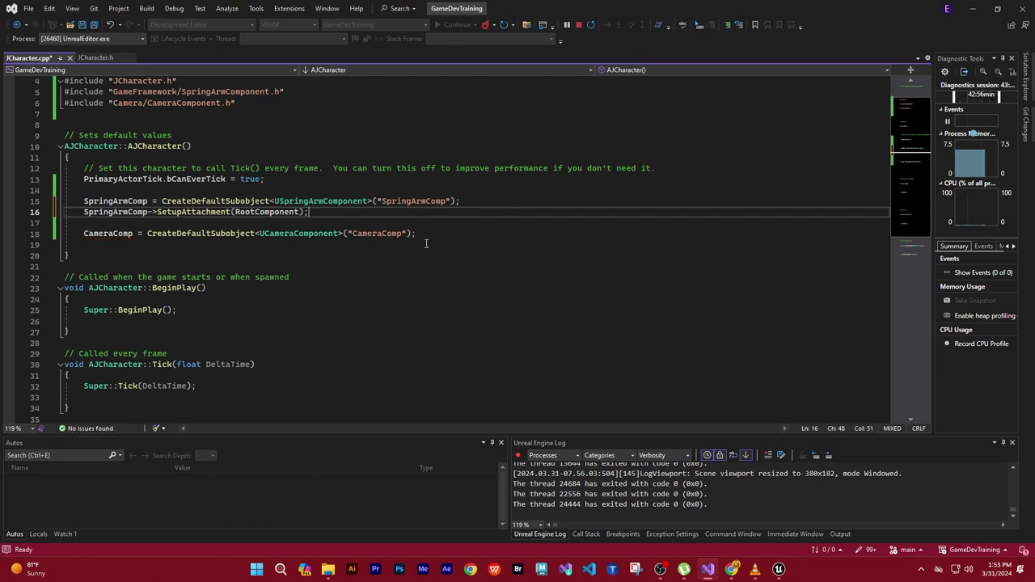
# Cycle through the open windows with Alt+Tab and come back to Visual Studio
pyautogui.hotkey('alt', 'Tab')
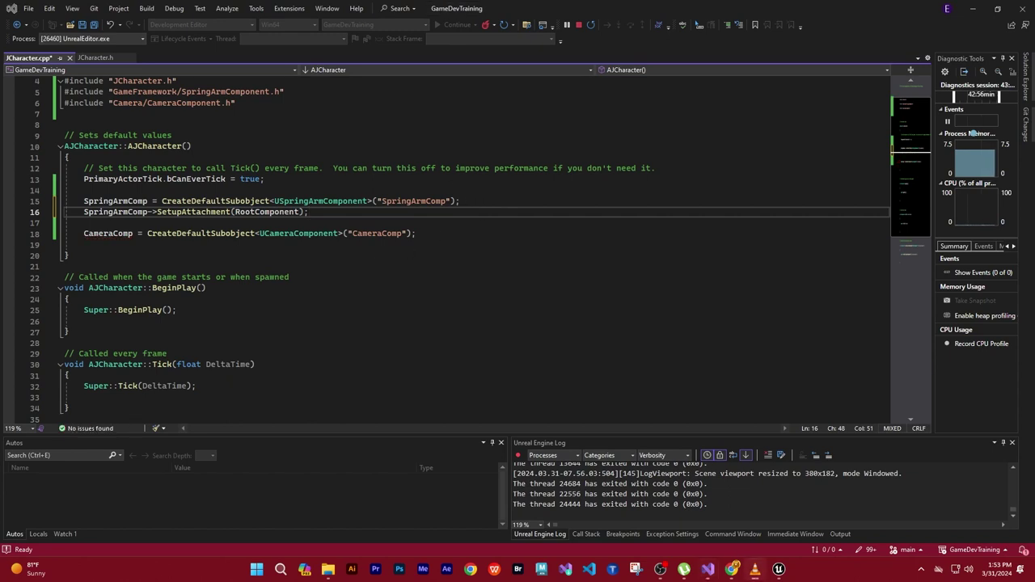
pyautogui.hotkey('alt', 'Tab')
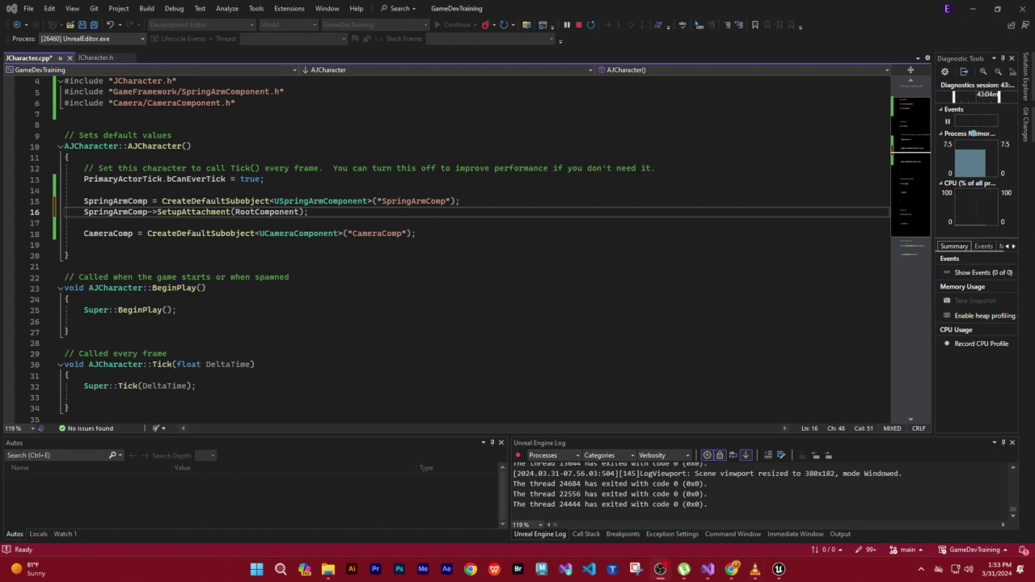
pyautogui.hotkey('alt', 'Tab')
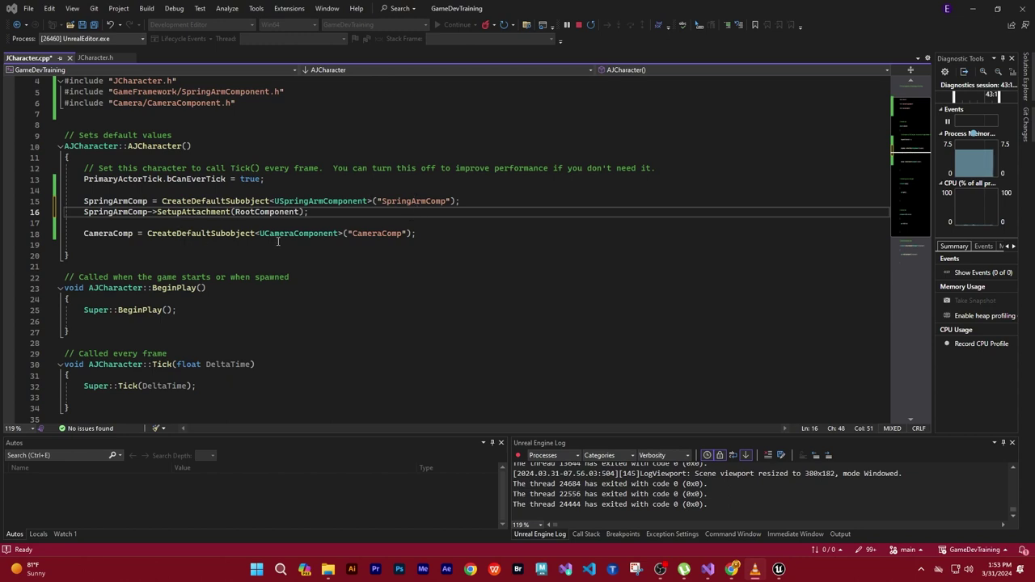
# Add a new line 19 calling CameraComp->SetupAttachment(SpringArmComp) below the camera creation line
pyautogui.click(443, 240)
pyautogui.press('Return')
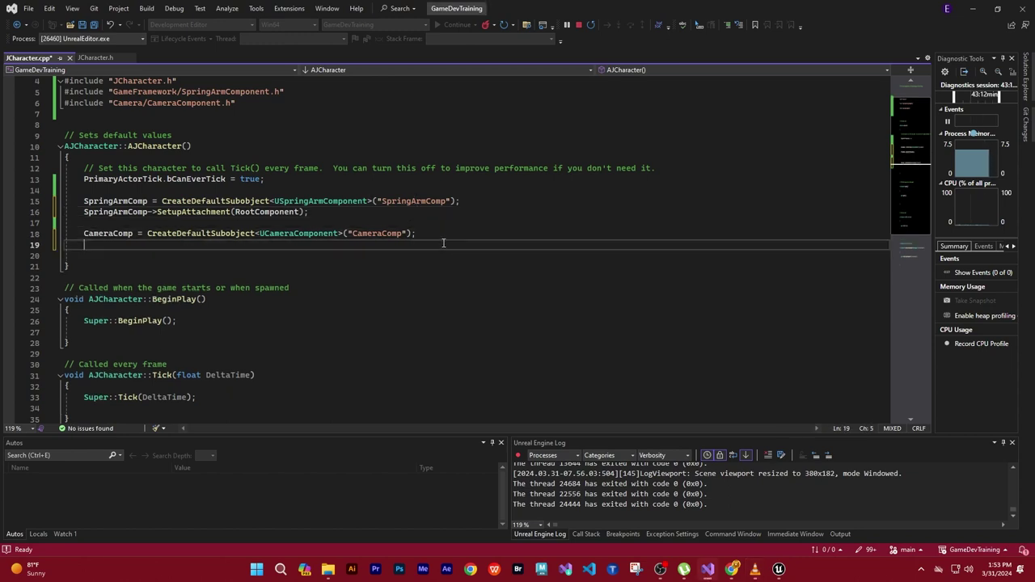
pyautogui.write('Ca')
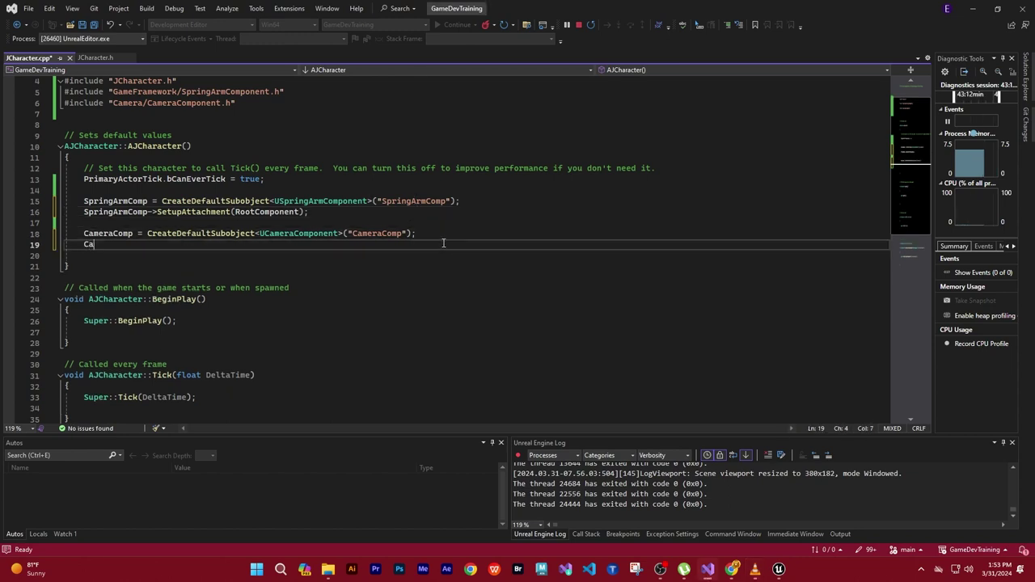
pyautogui.write('mera')
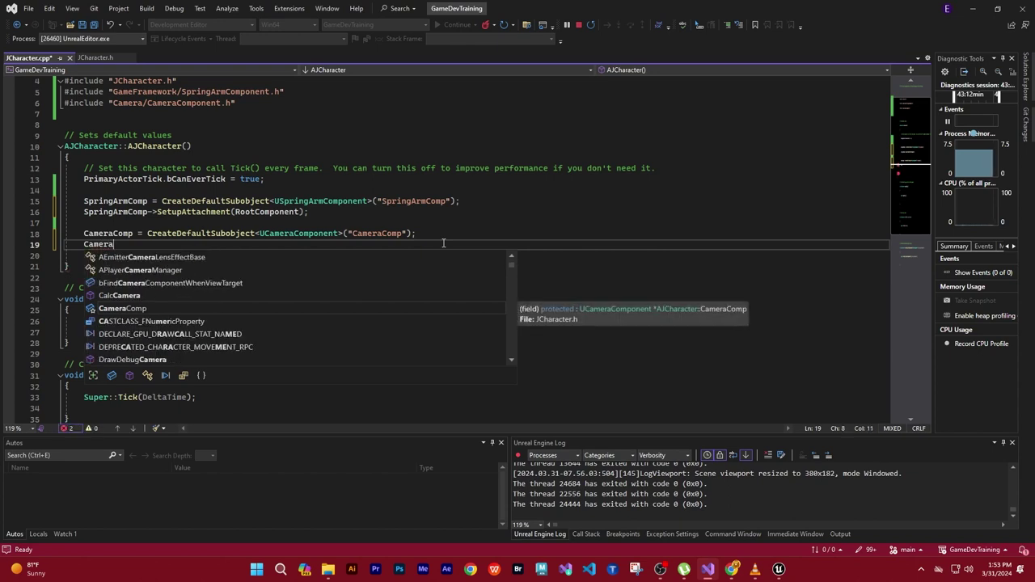
pyautogui.write('Comp')
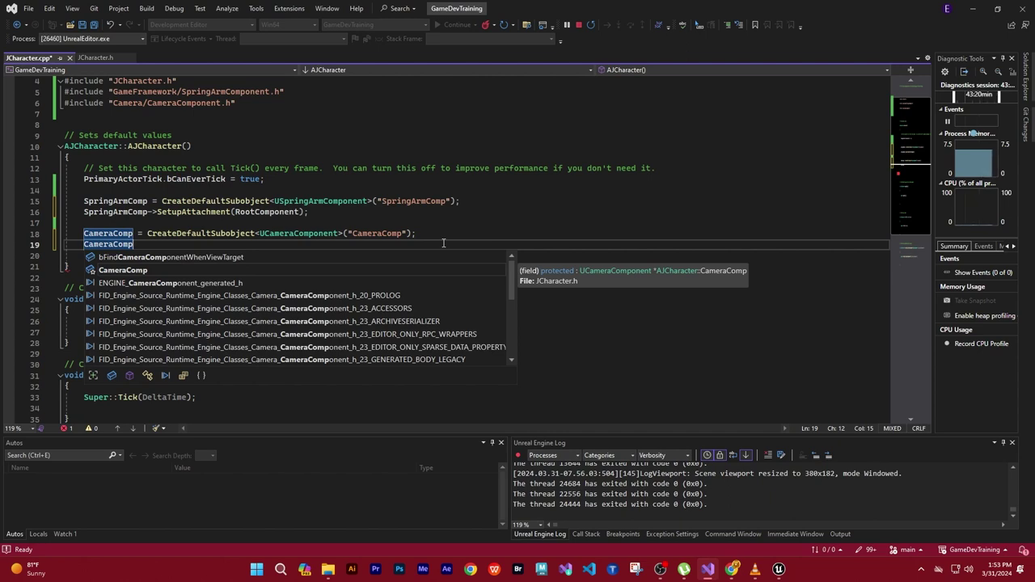
pyautogui.write('->')
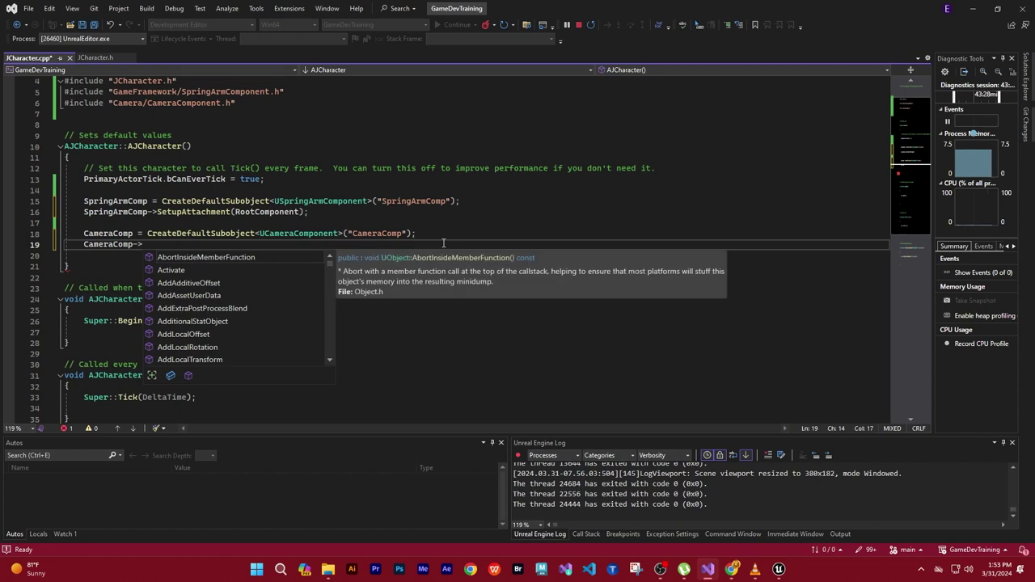
pyautogui.write('Set')
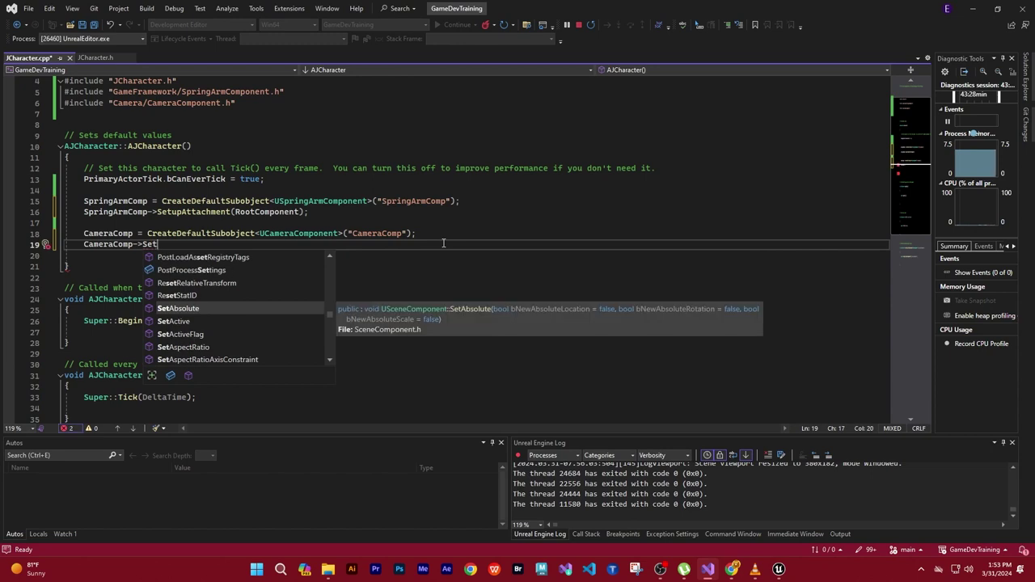
pyautogui.write('up')
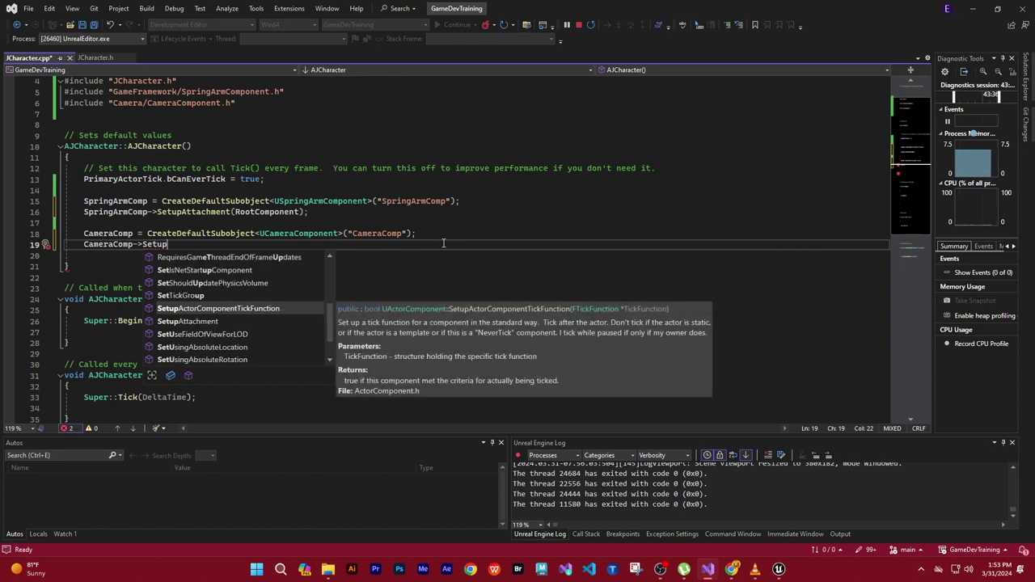
pyautogui.press('Down')
pyautogui.press('Tab')
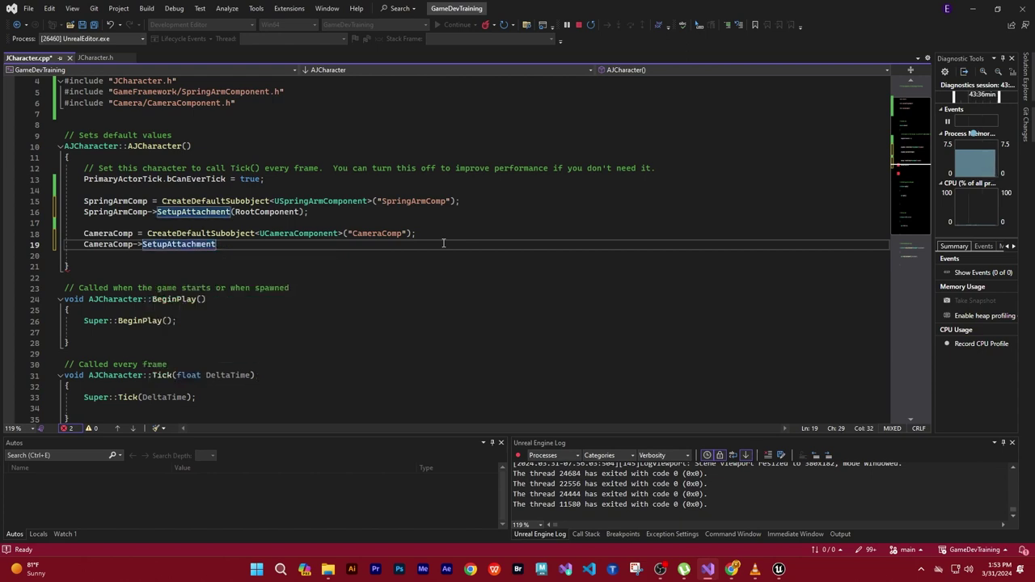
pyautogui.write('(Spring')
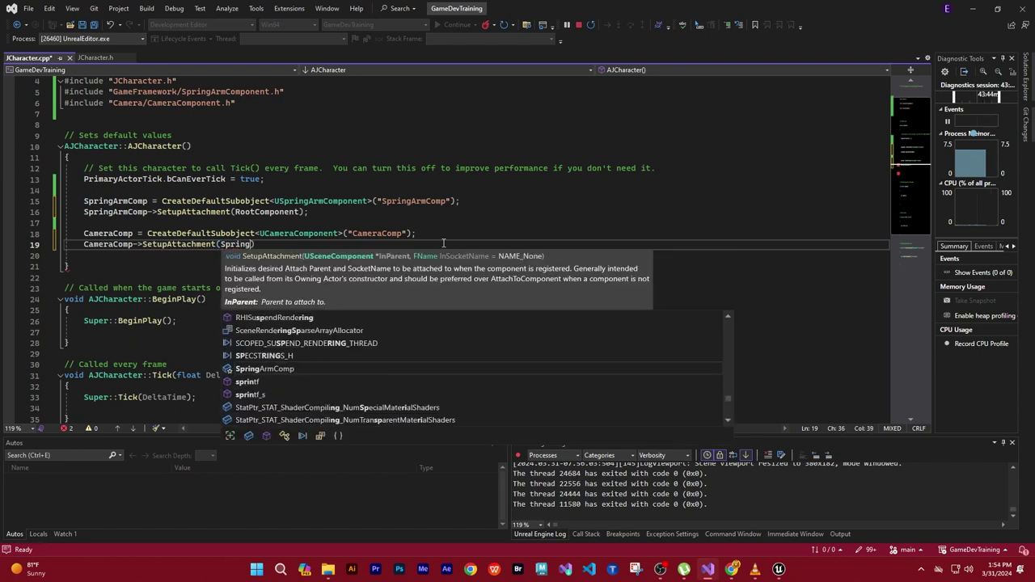
pyautogui.press('Tab')
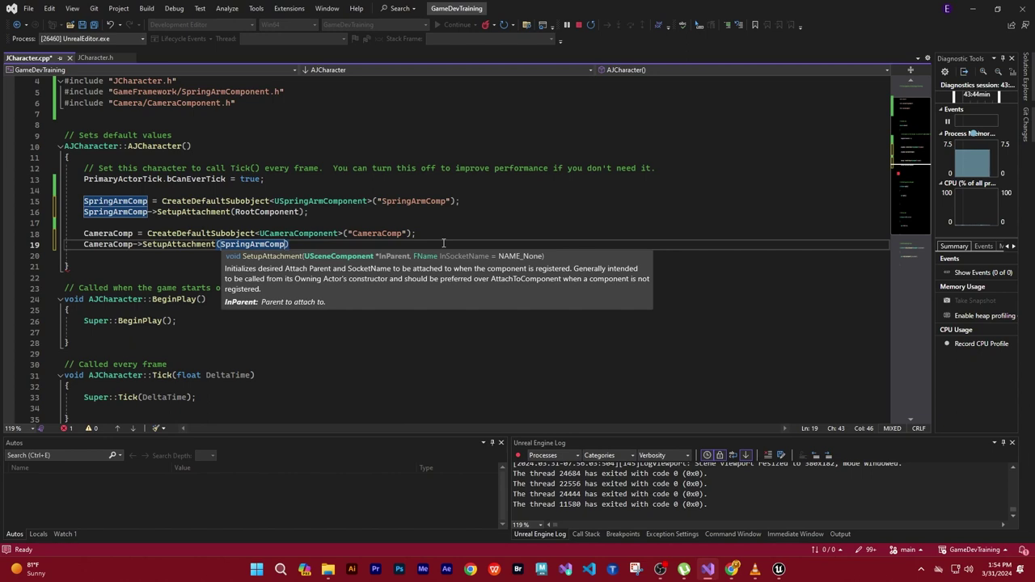
pyautogui.write(')')
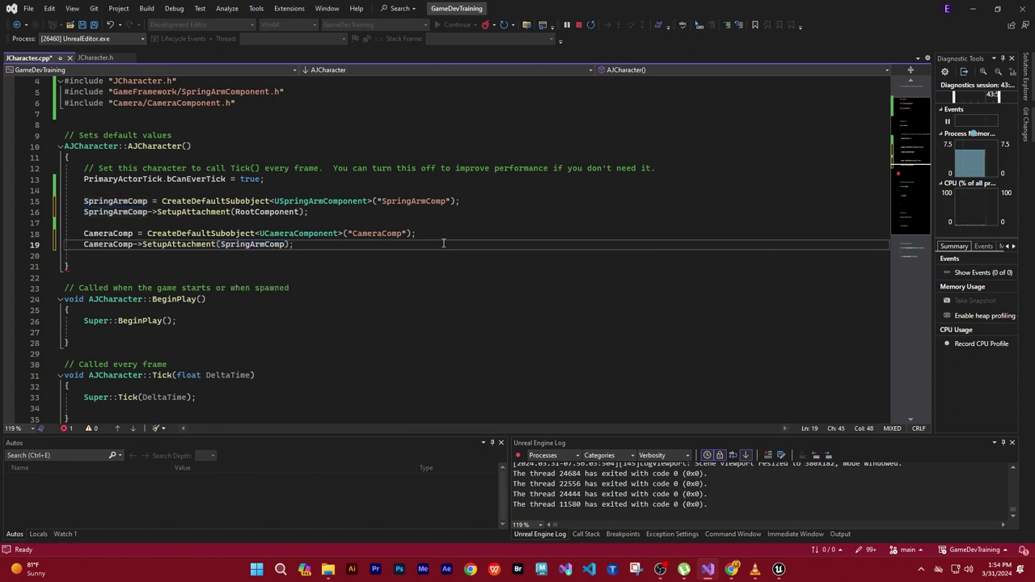
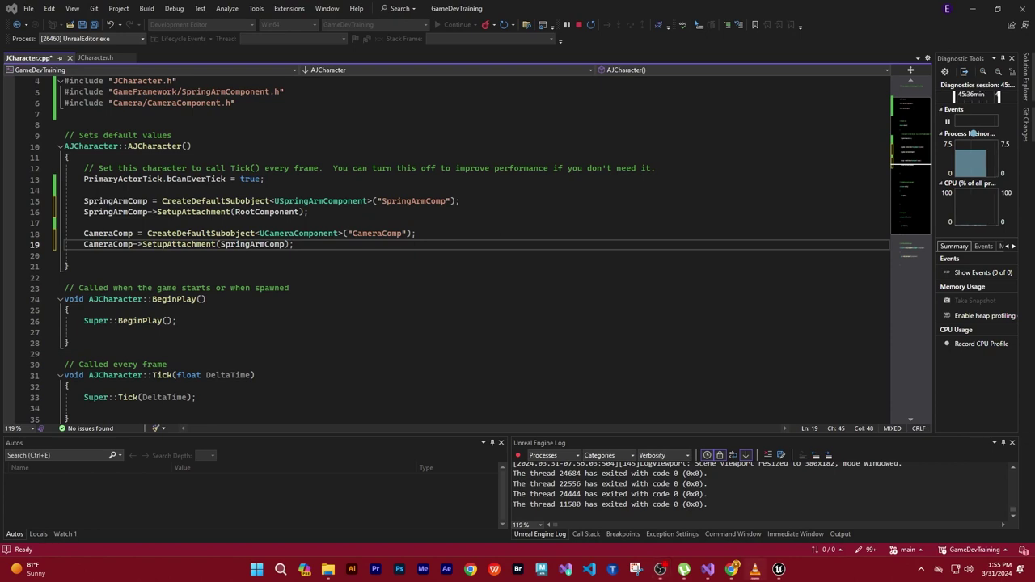
# Add UPROPERTY(VisibleAnywhere) above the SpringArmComp declaration in JCharacter.h
pyautogui.click(100, 57)
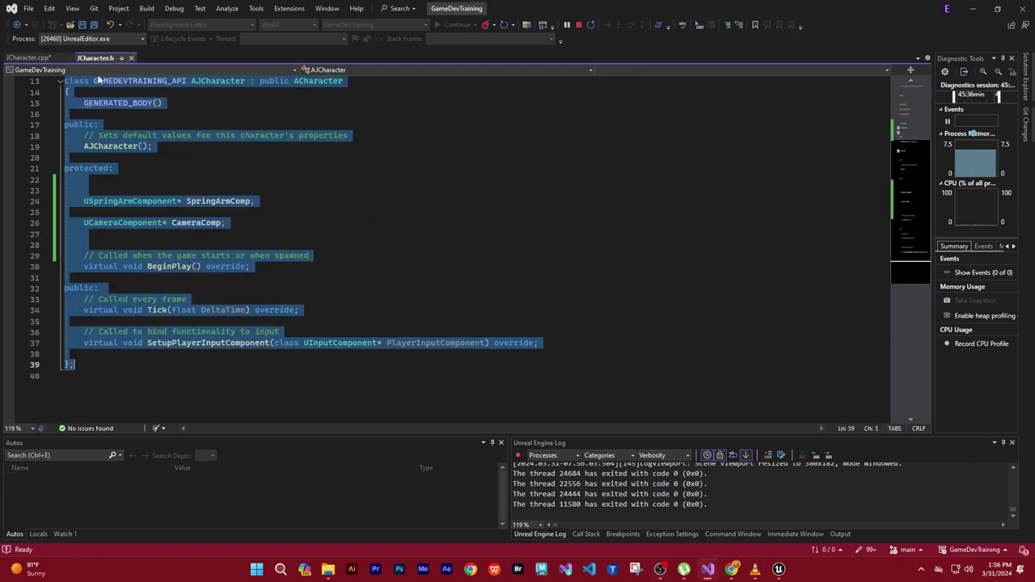
pyautogui.click(450, 244)
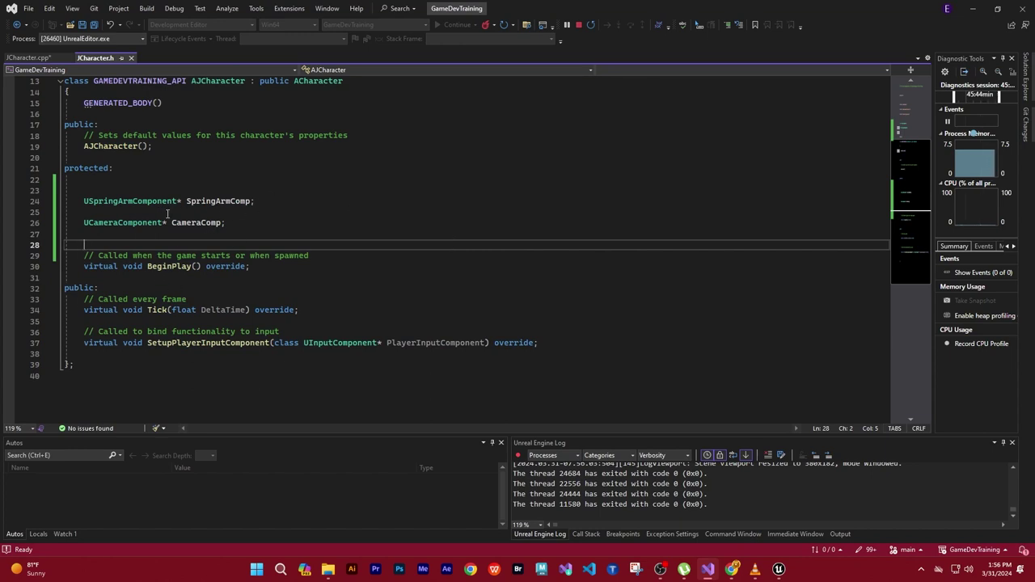
pyautogui.click(236, 221)
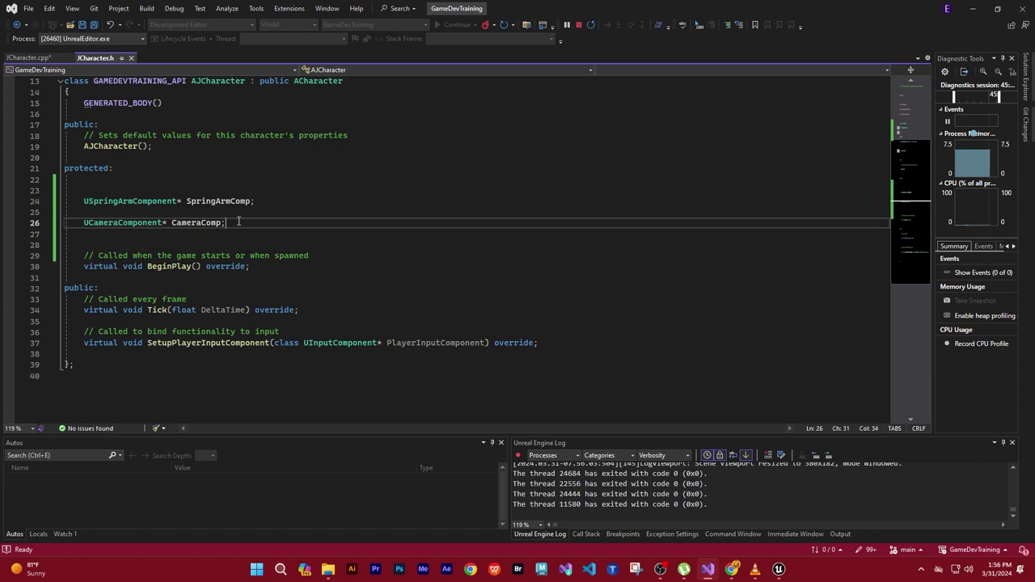
pyautogui.click(85, 201)
pyautogui.press('Up')
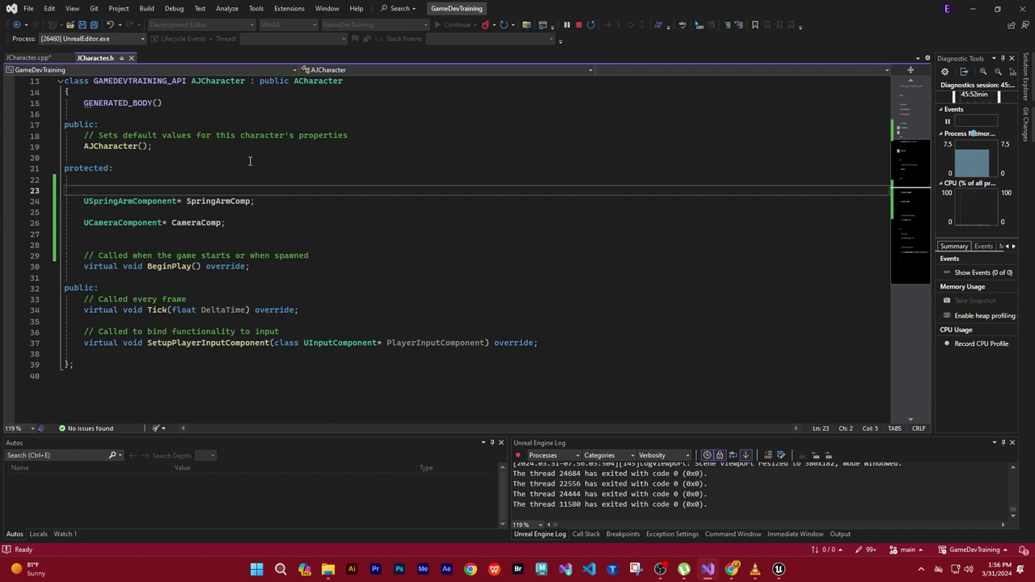
pyautogui.write('U')
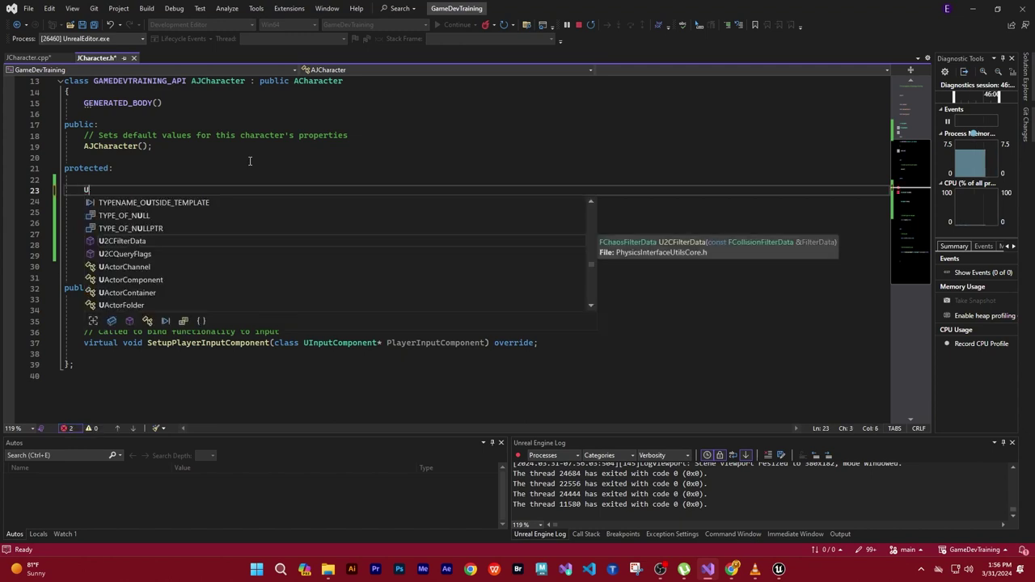
pyautogui.write('P')
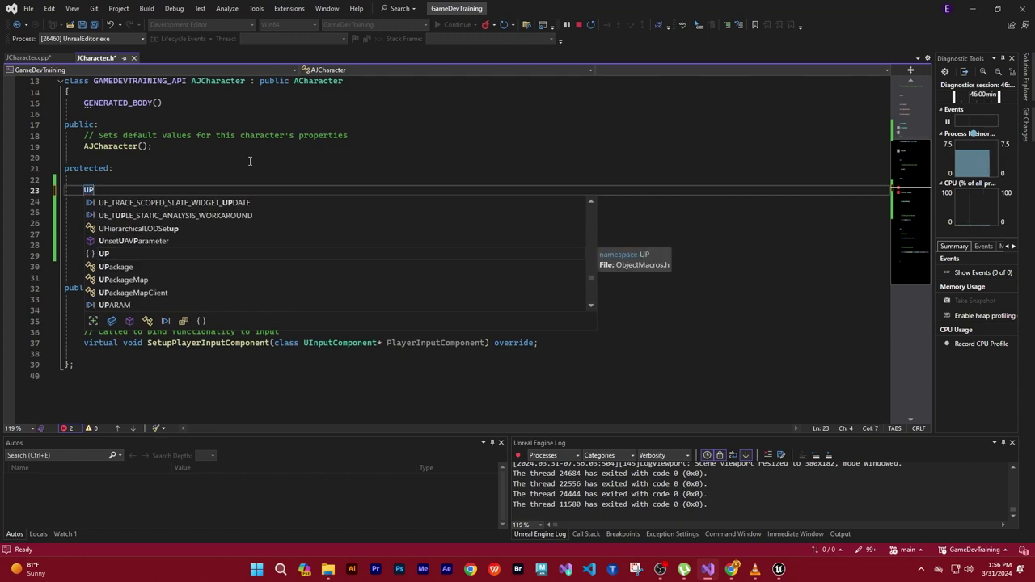
pyautogui.write('RO')
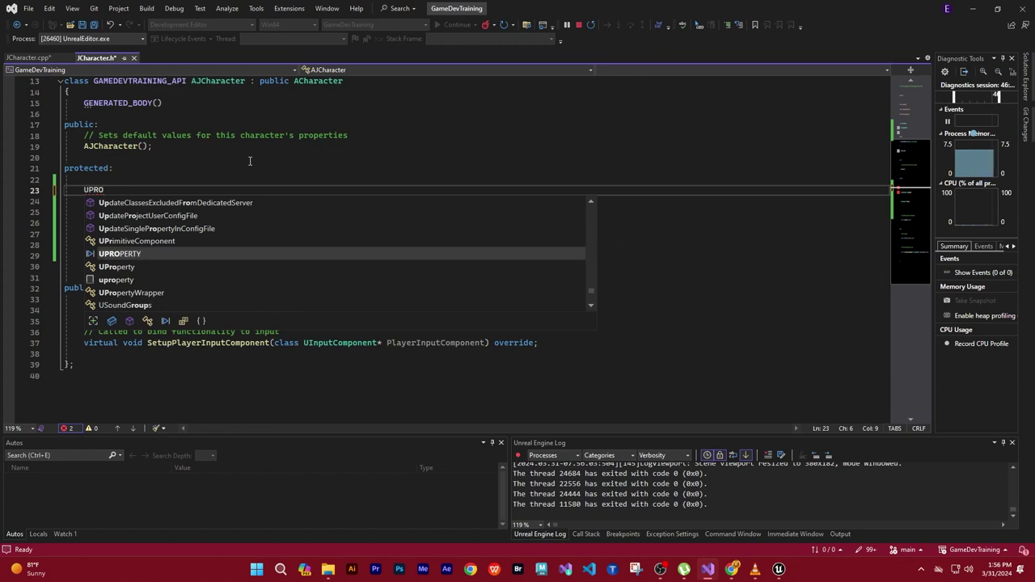
pyautogui.press('Tab')
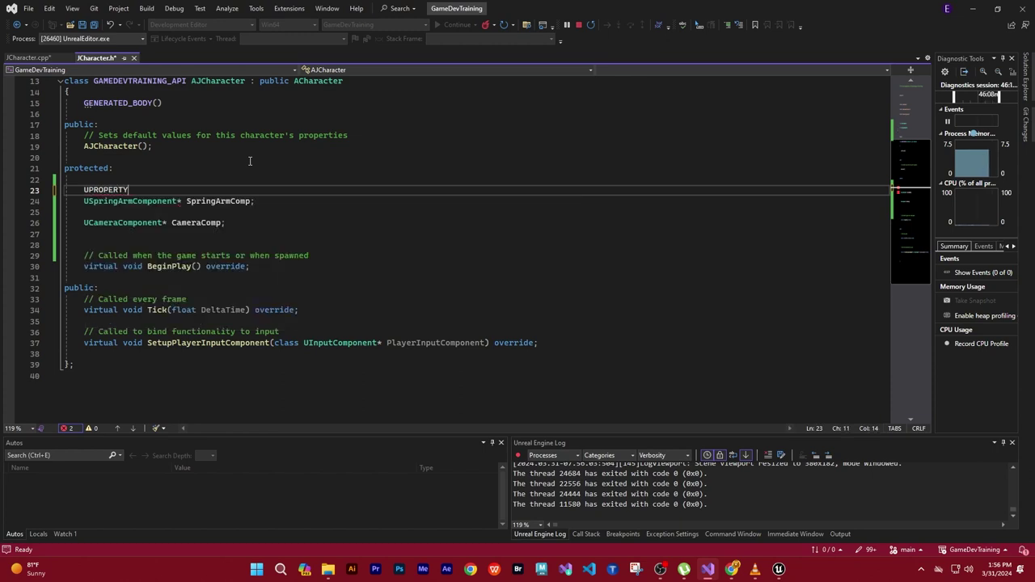
pyautogui.write('(')
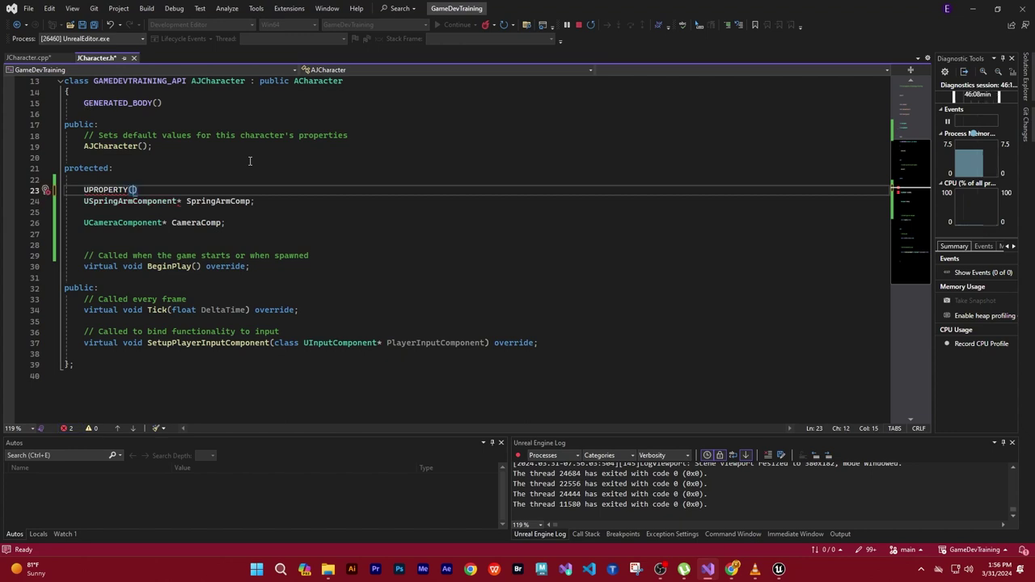
pyautogui.write('V')
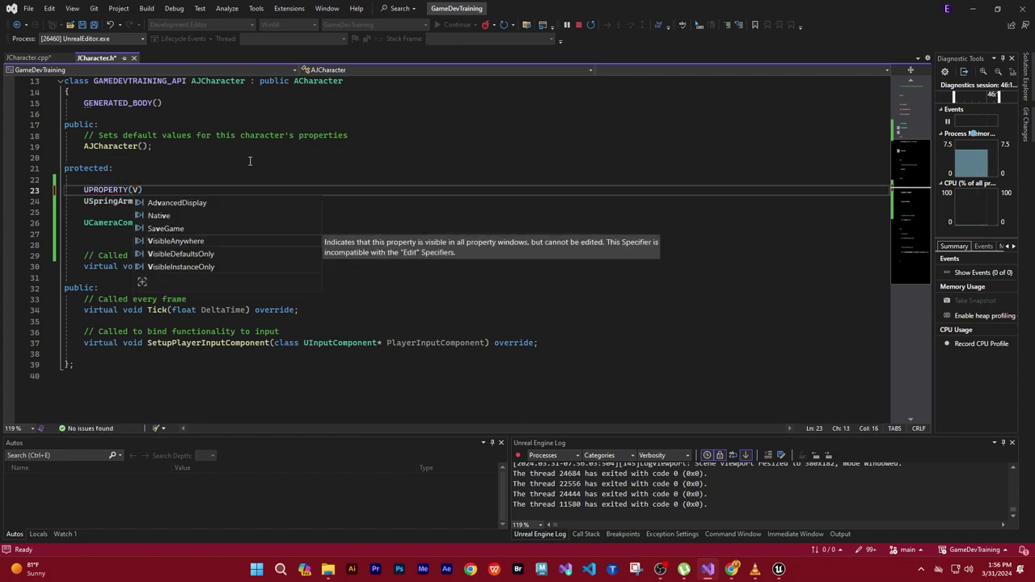
pyautogui.press('Tab')
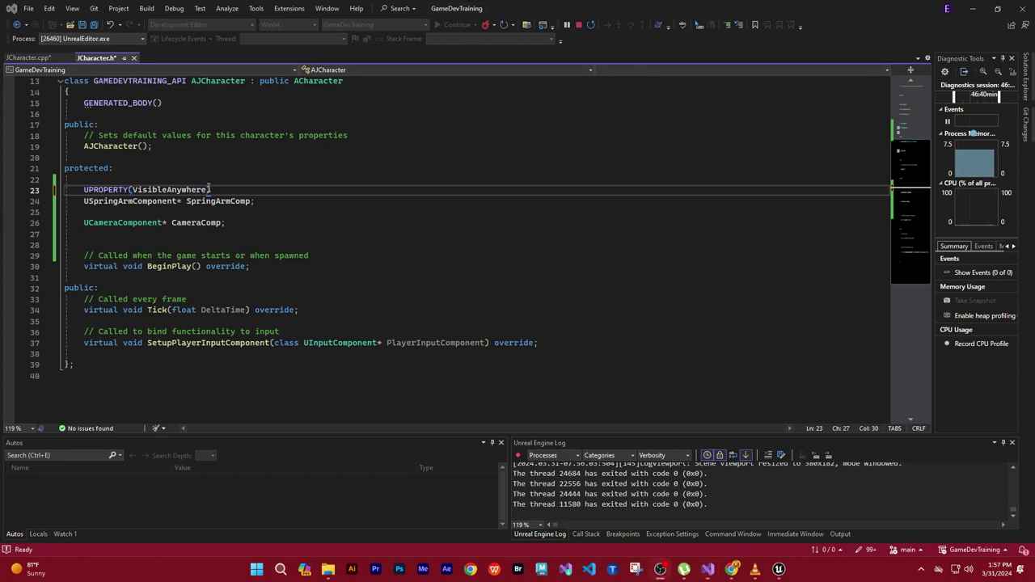
# Copy the same UPROPERTY(VisibleAnywhere) line above CameraComp and save all files
pyautogui.moveTo(210, 189); pyautogui.dragTo(84, 189)
pyautogui.hotkey('ctrl', 'c')
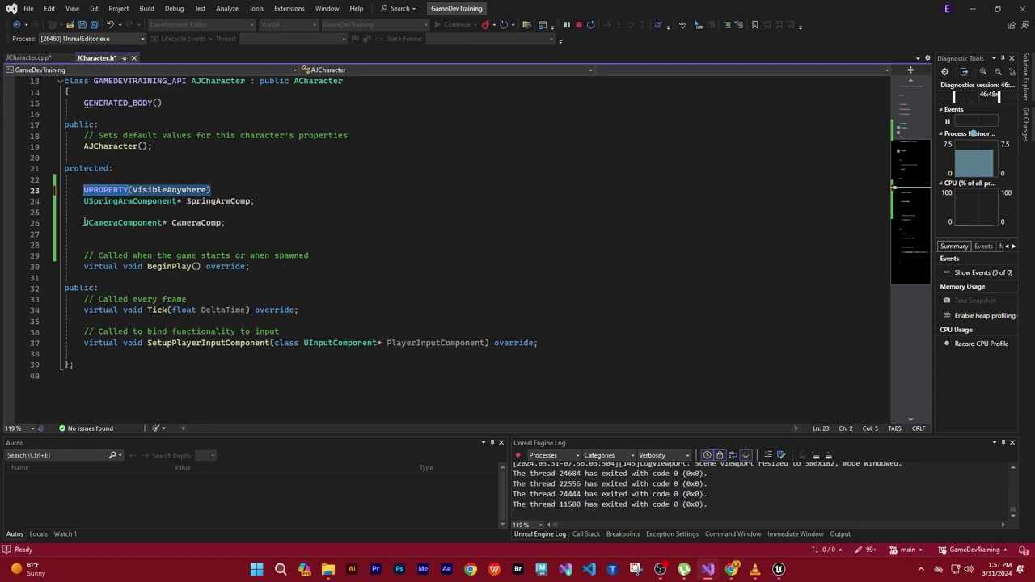
pyautogui.press('Down')
pyautogui.press('Down')
pyautogui.press('Down')
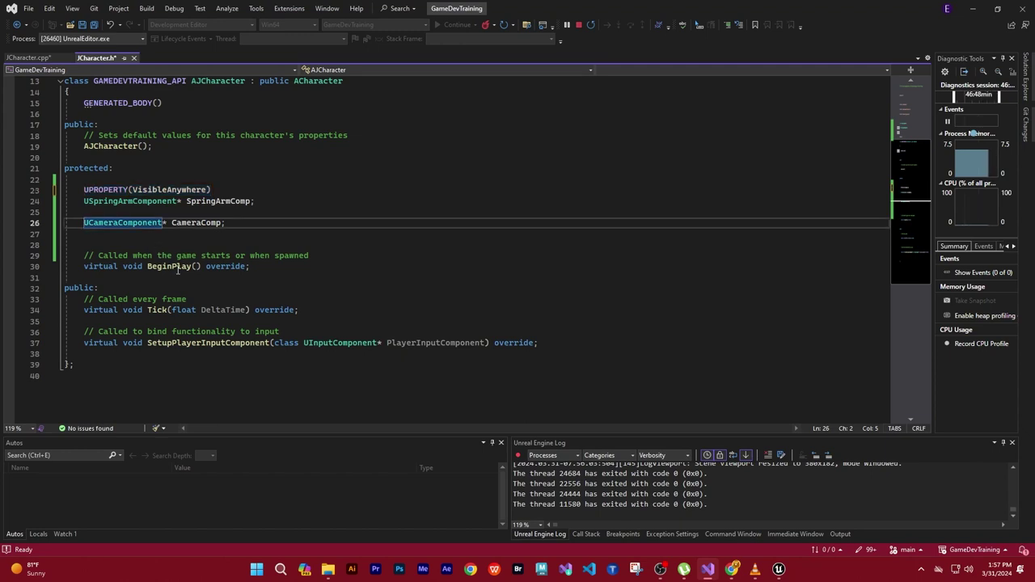
pyautogui.hotkey('ctrl', 'Return')
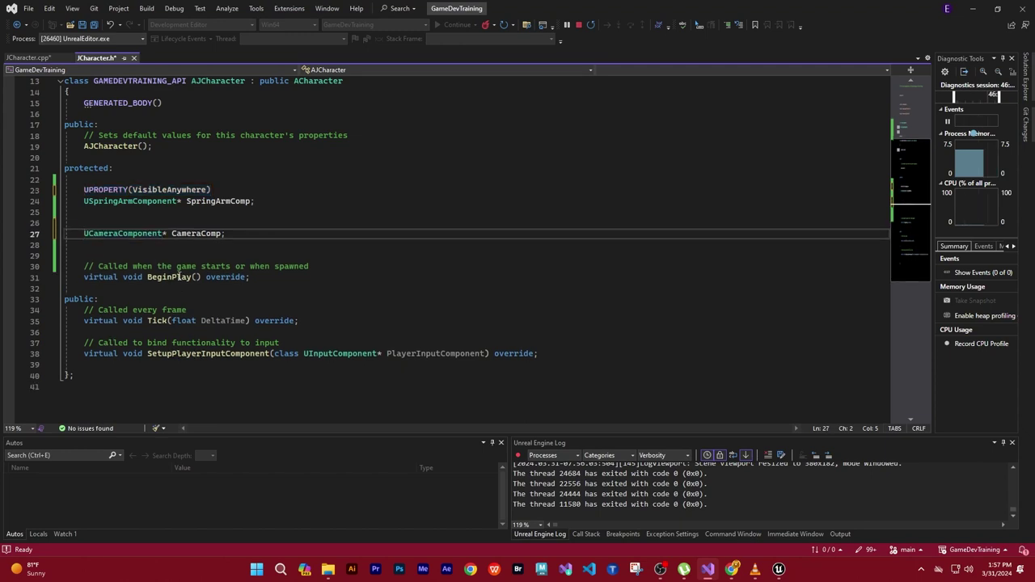
pyautogui.hotkey('ctrl', 'v')
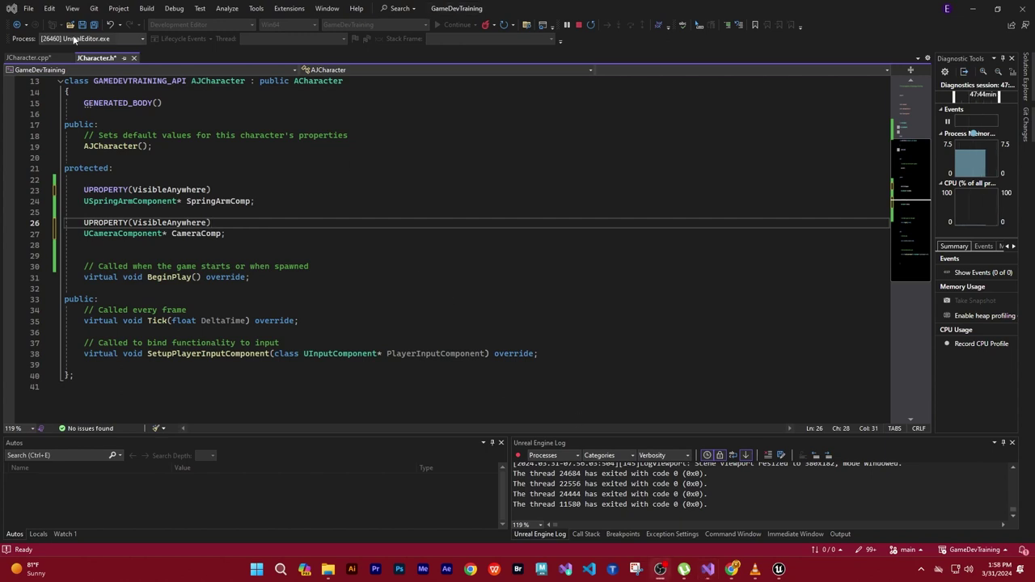
pyautogui.click(28, 9)
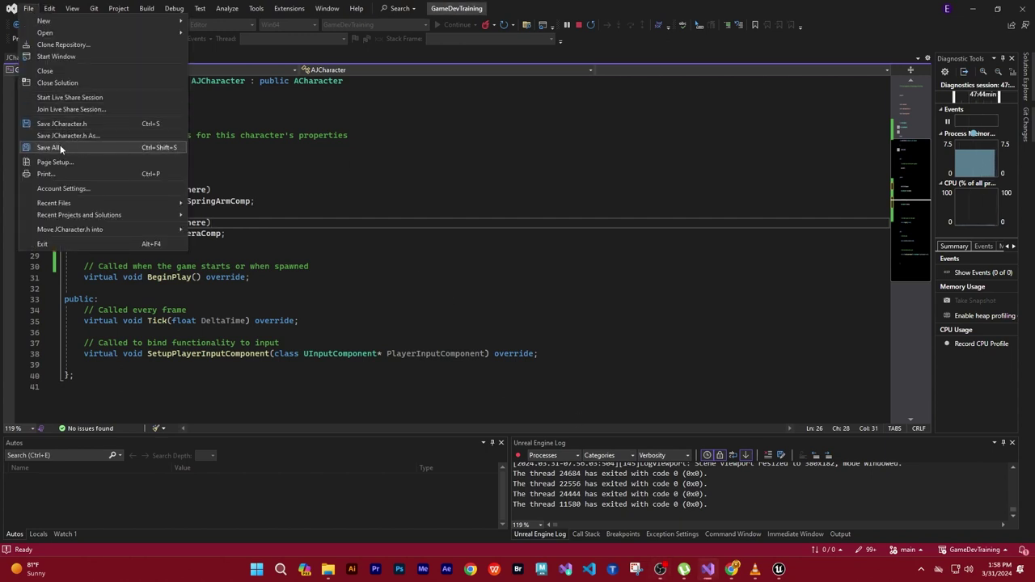
pyautogui.click(60, 148)
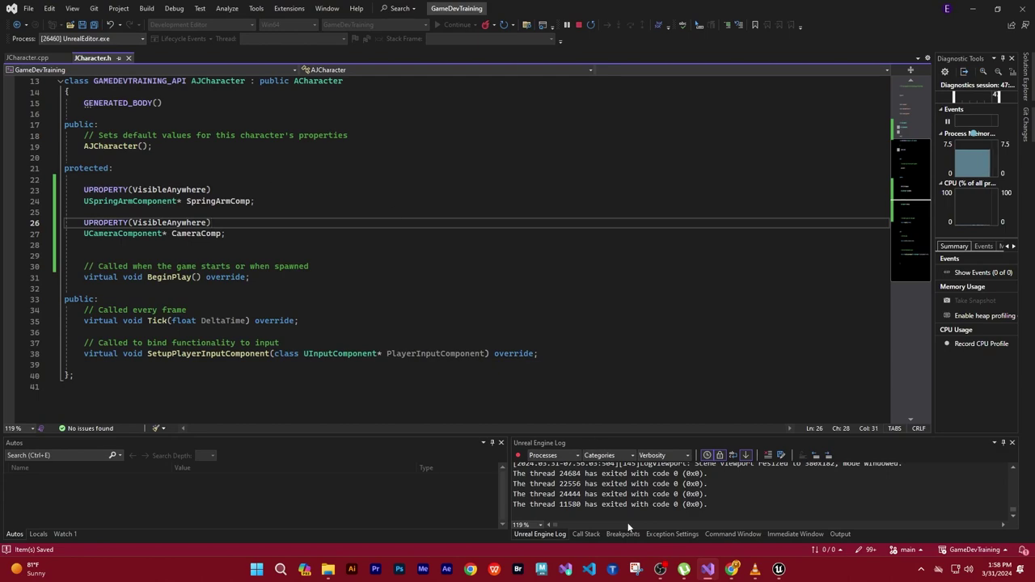
# Close the Unreal editor, saving the PlayerCharacter blueprint first
pyautogui.click(778, 569)
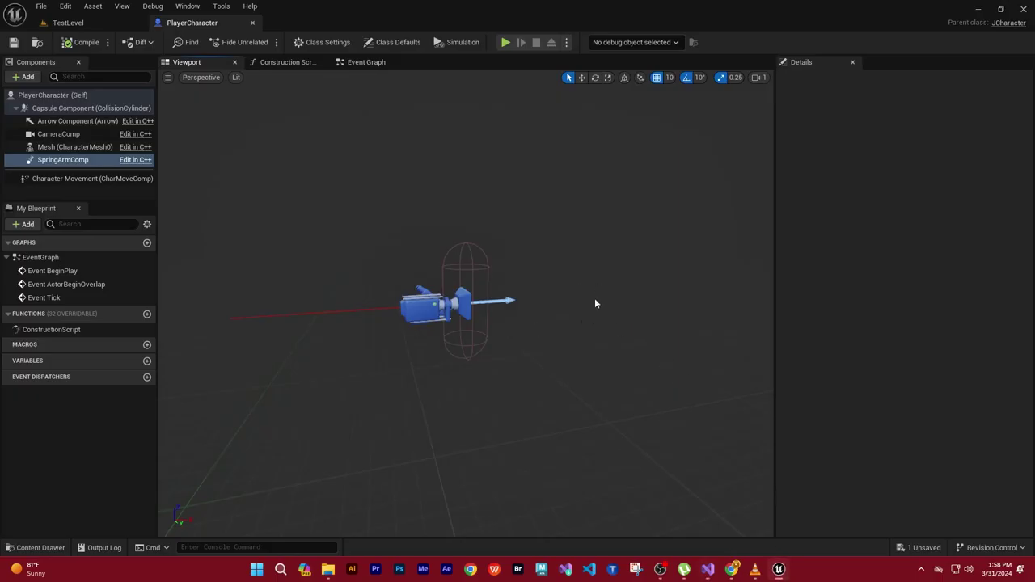
pyautogui.click(1024, 9)
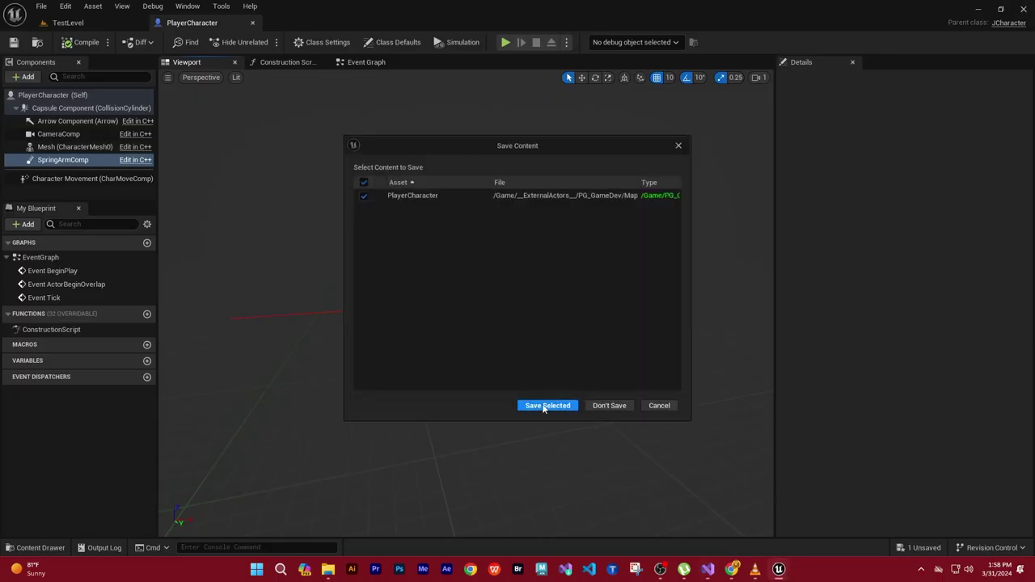
pyautogui.click(547, 406)
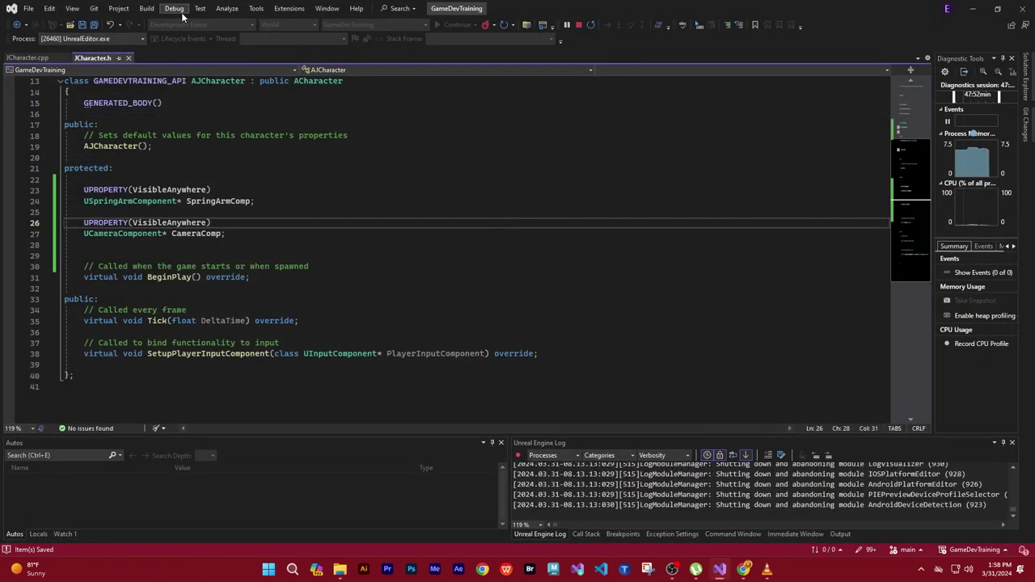
pyautogui.click(175, 8)
# Stop debugging, then start debugging again to rebuild and relaunch Unreal
pyautogui.click(204, 74)
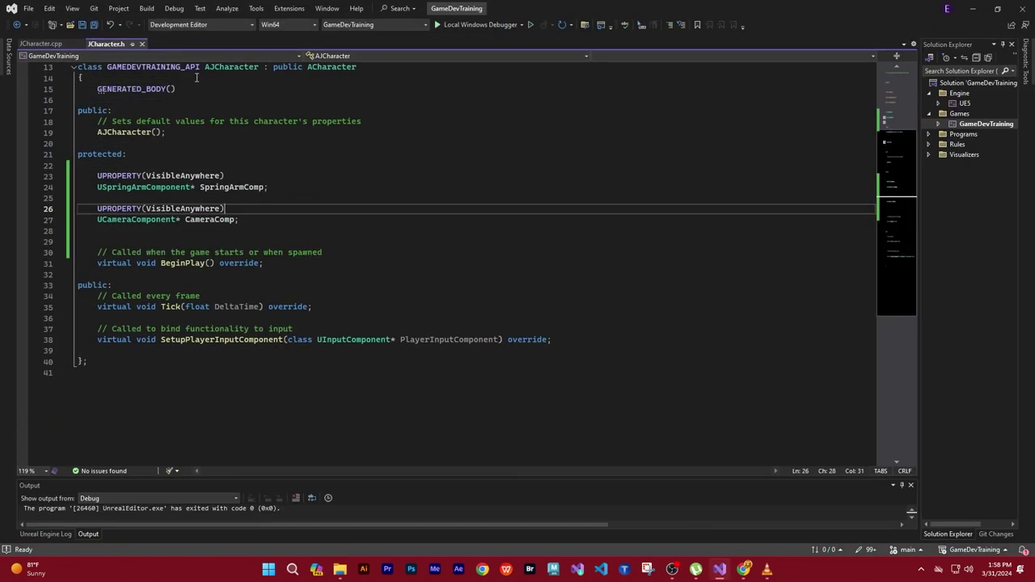
pyautogui.click(175, 8)
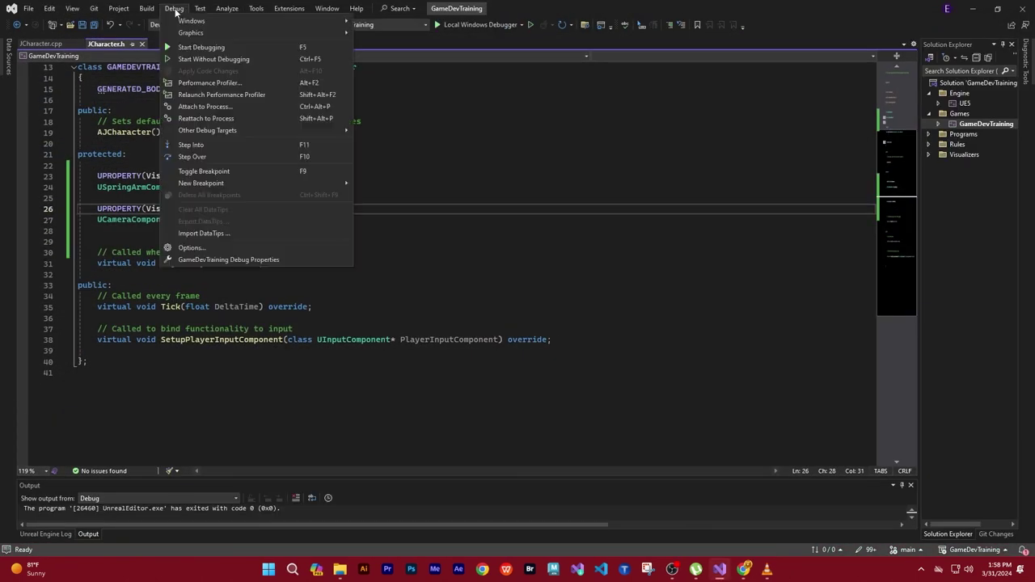
pyautogui.click(202, 46)
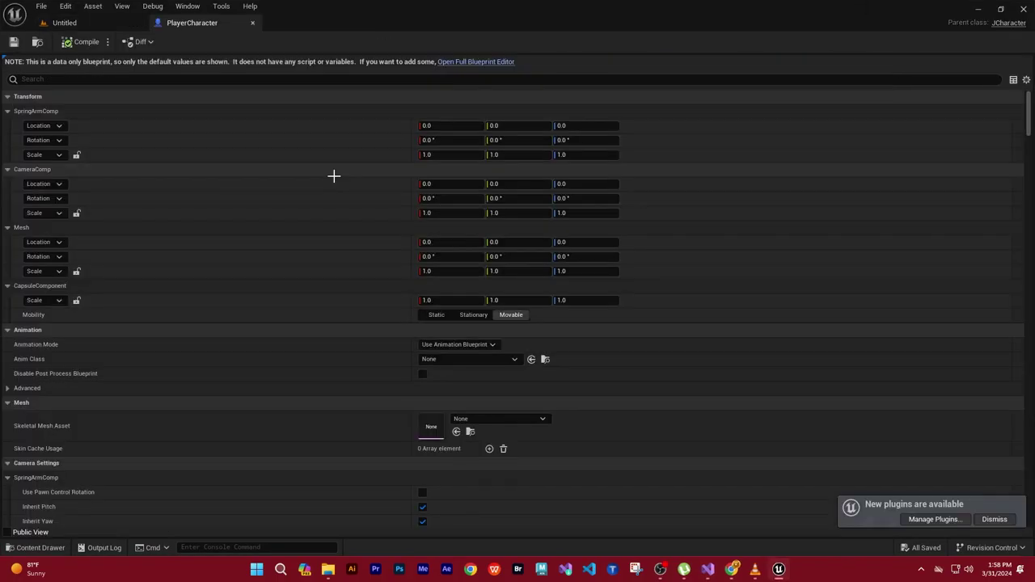
# Inspect Camera Comp and Spring Arm Comp in PlayerCharacter's full blueprint viewport, then go back to the Untitled level
pyautogui.click(474, 63)
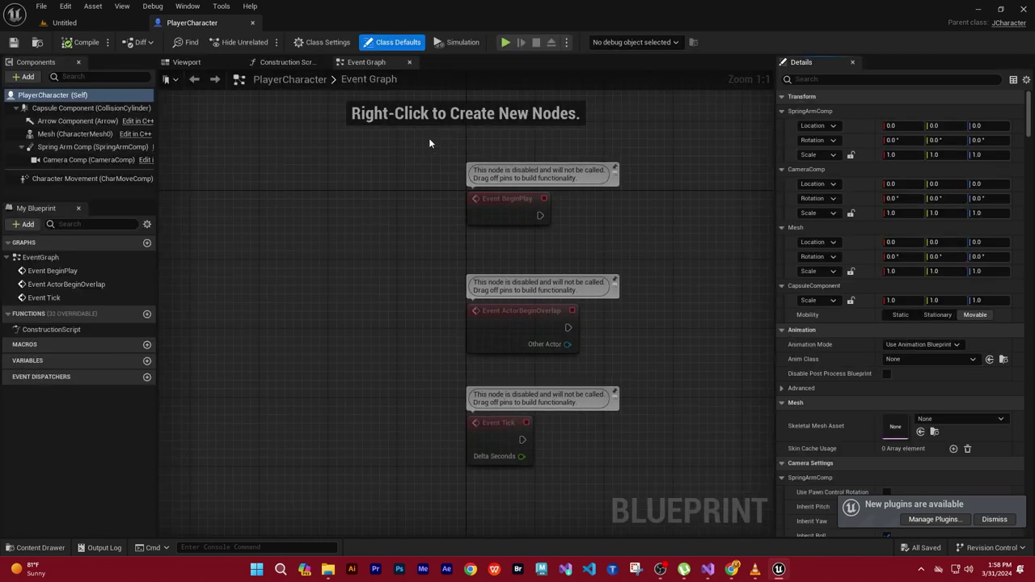
pyautogui.click(186, 62)
pyautogui.moveTo(359, 380); pyautogui.dragTo(360, 386)
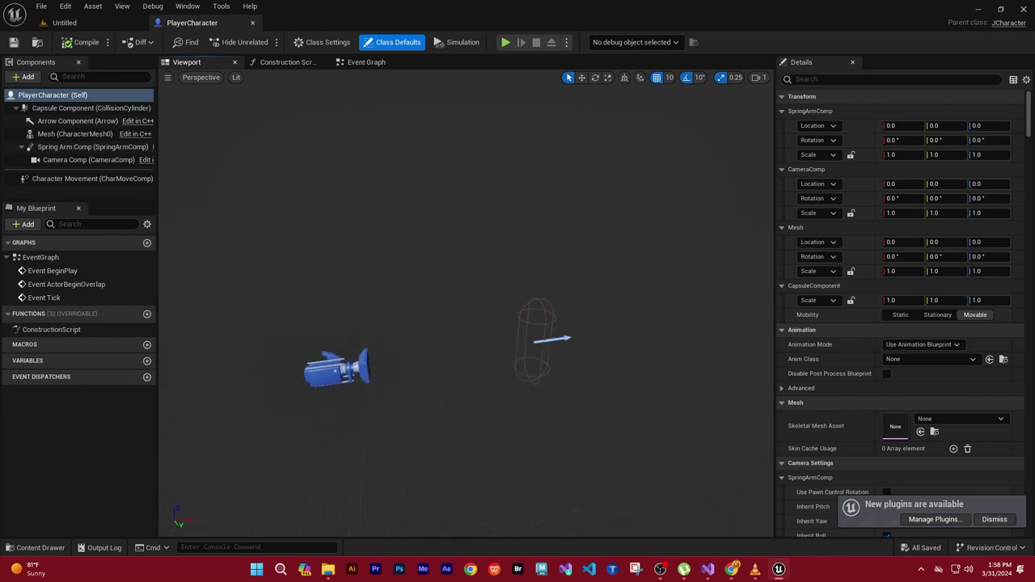
pyautogui.click(337, 370)
pyautogui.moveTo(420, 407); pyautogui.dragTo(420, 407)
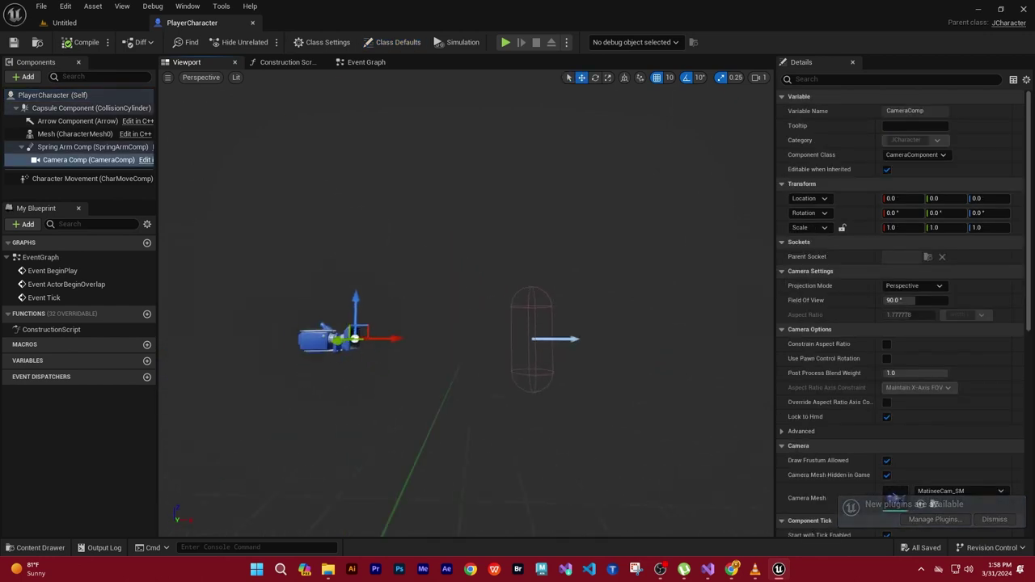
pyautogui.click(108, 148)
pyautogui.moveTo(418, 407); pyautogui.dragTo(418, 407)
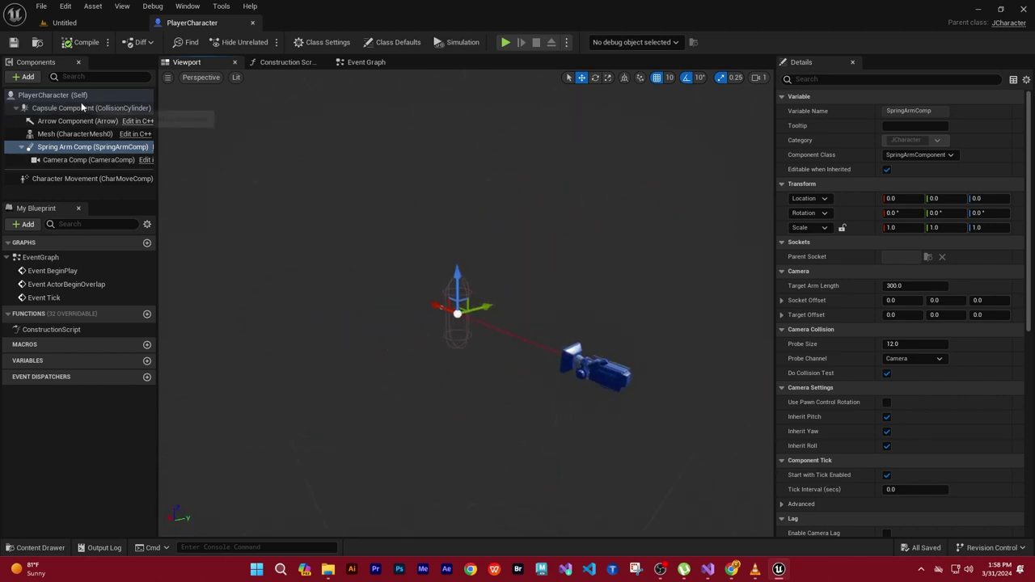
pyautogui.click(65, 23)
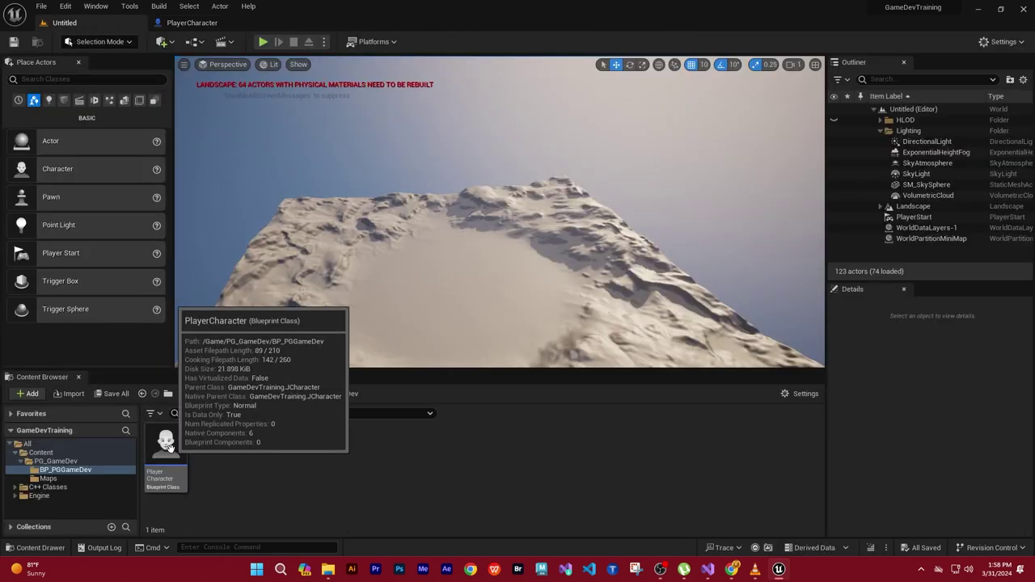
pyautogui.click(45, 454)
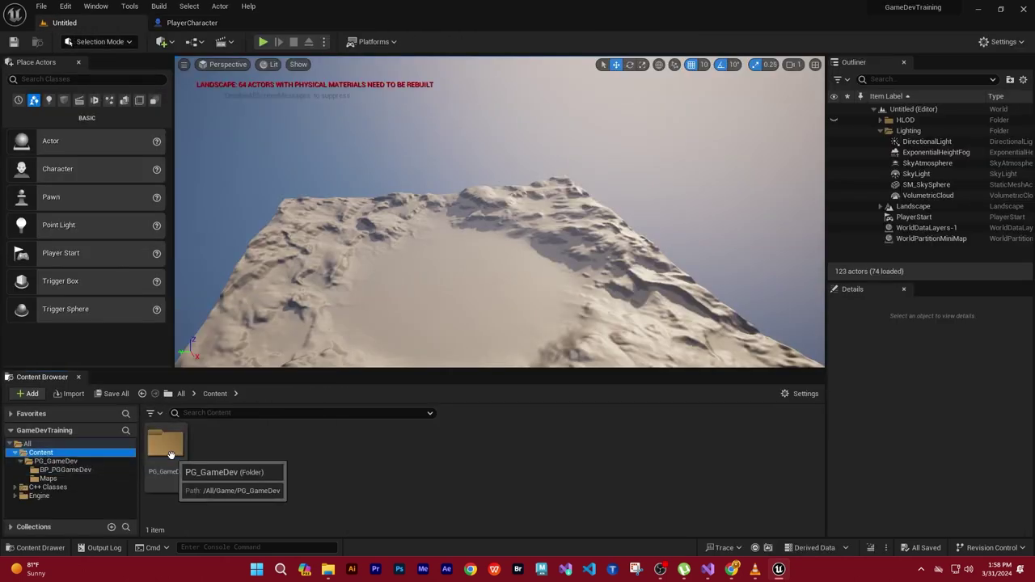
pyautogui.doubleClick(170, 455)
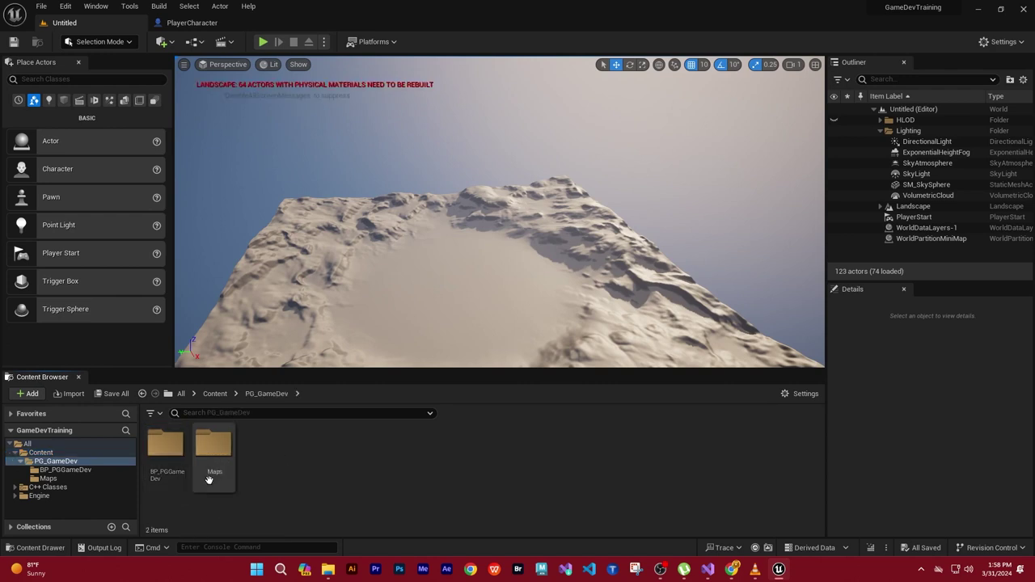
pyautogui.doubleClick(215, 457)
pyautogui.doubleClick(166, 449)
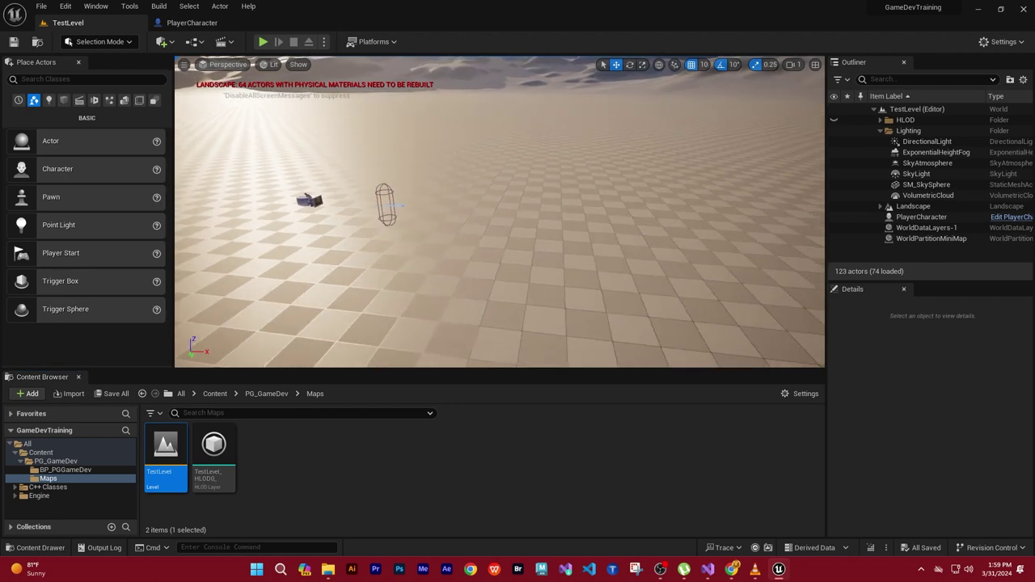
pyautogui.moveTo(447, 276)
pyautogui.mouseDown(button='right')
pyautogui.moveTo(404, 270)
pyautogui.moveTo(439, 263)
pyautogui.mouseUp(button='right')
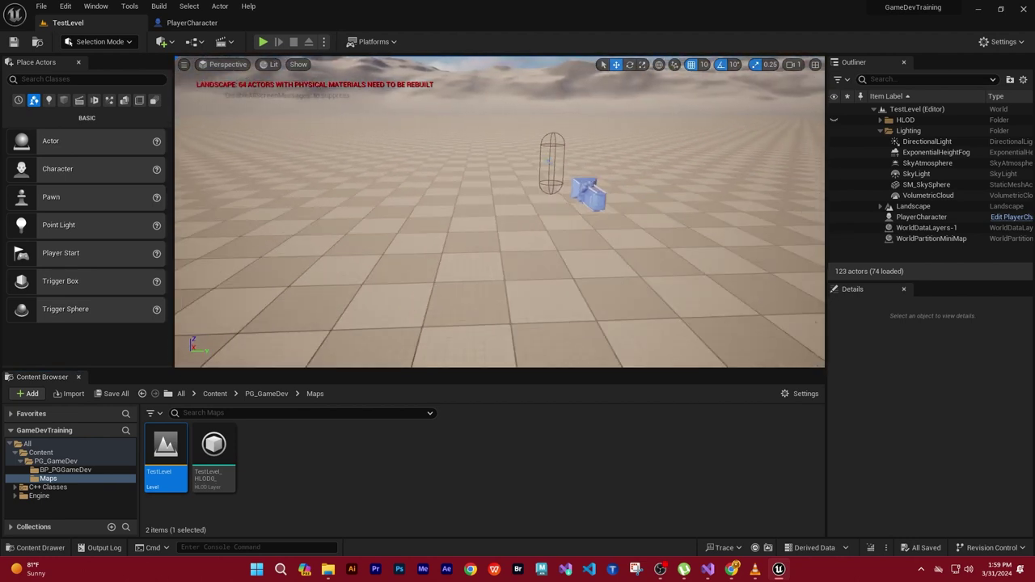
pyautogui.moveTo(499, 212)
pyautogui.mouseDown(button='right')
pyautogui.moveTo(405, 211)
pyautogui.moveTo(453, 211)
pyautogui.mouseUp(button='right')
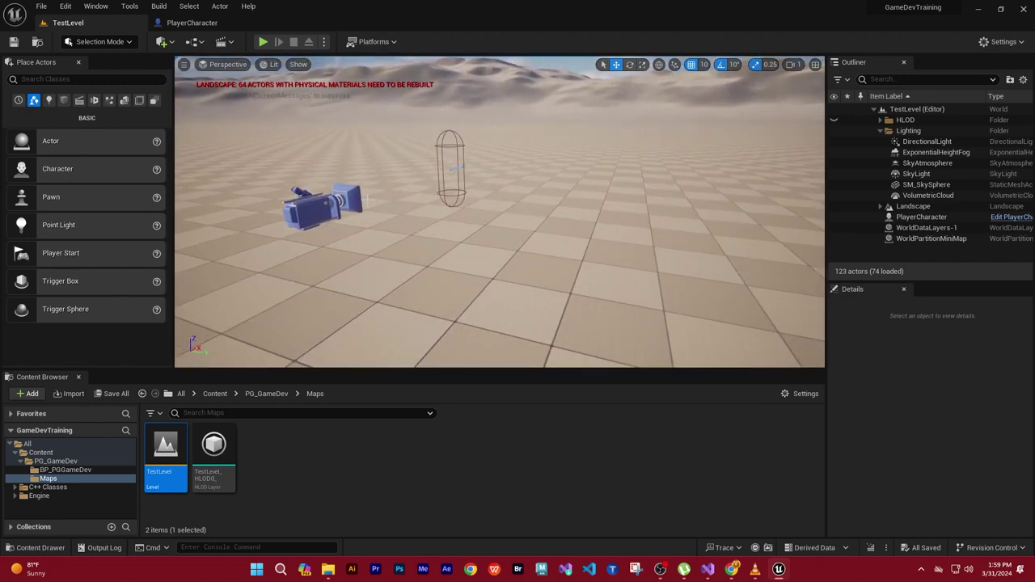
pyautogui.click(356, 195)
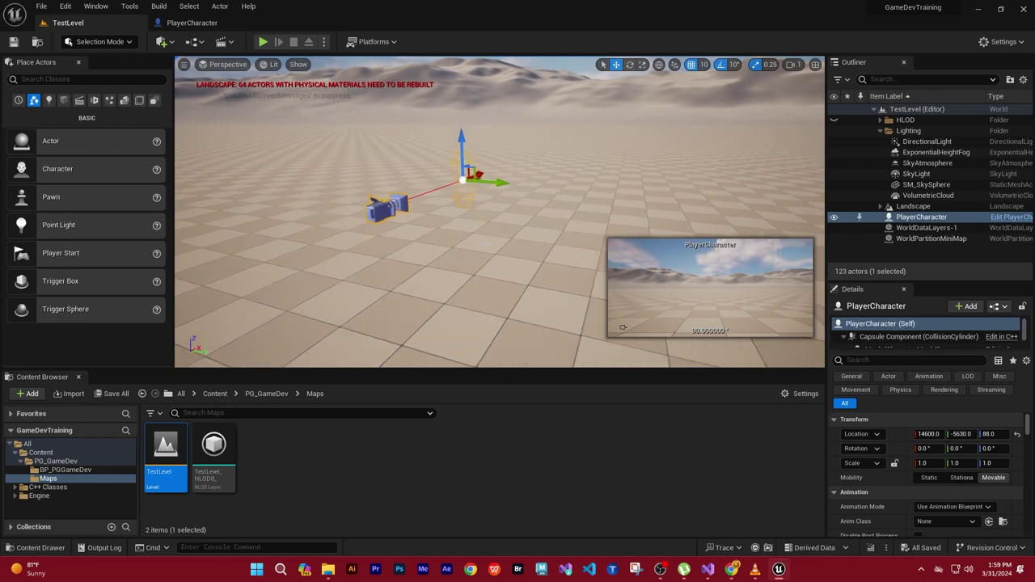
pyautogui.moveTo(453, 212)
pyautogui.mouseDown(button='right')
pyautogui.moveTo(453, 250)
pyautogui.moveTo(485, 243)
pyautogui.mouseUp(button='right')
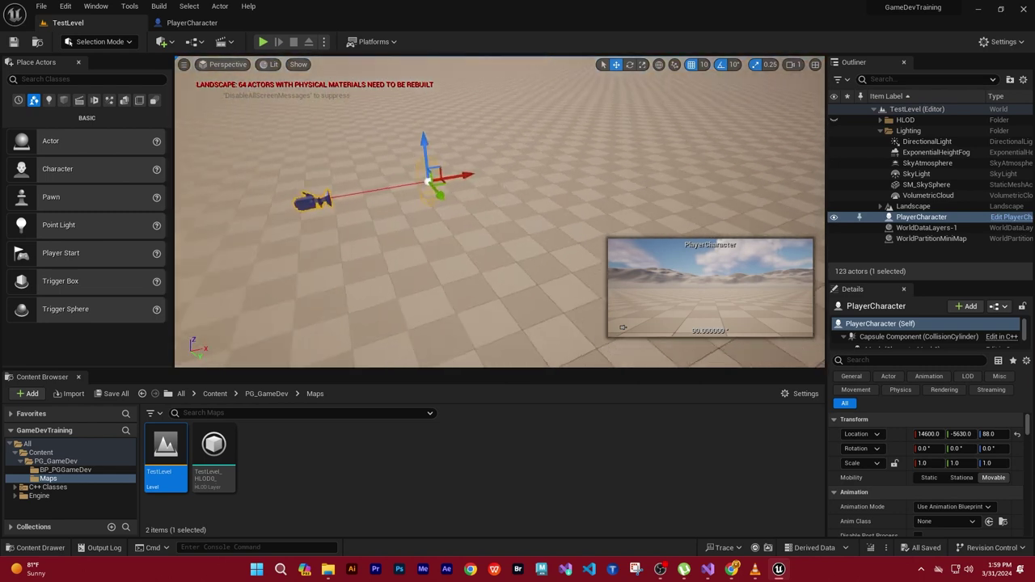
pyautogui.moveTo(463, 176); pyautogui.dragTo(471, 225)
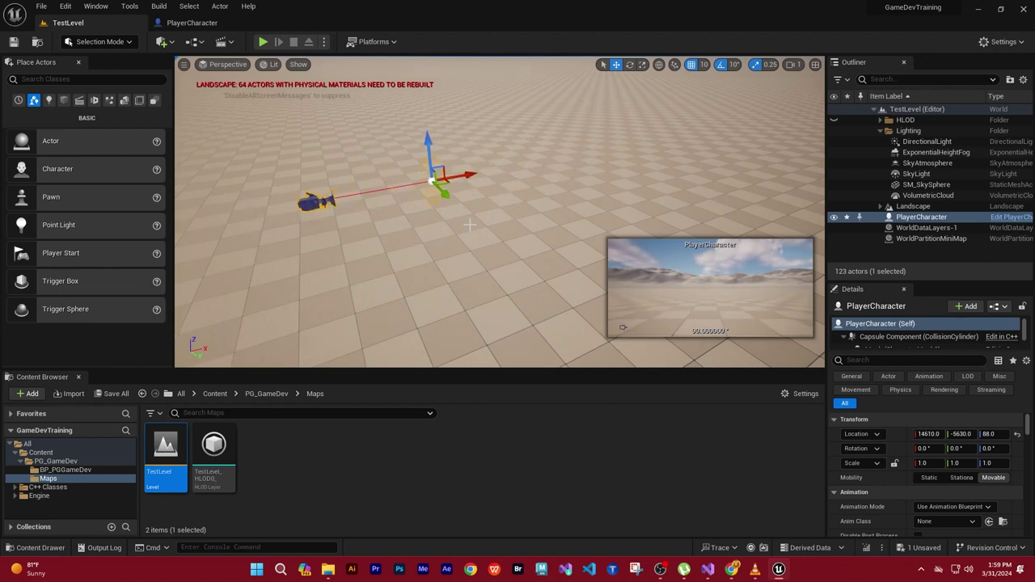
pyautogui.hotkey('ctrl', 'z')
pyautogui.moveTo(453, 242)
pyautogui.keyDown('alt'); pyautogui.mouseDown()
pyautogui.moveTo(614, 202)
pyautogui.moveTo(502, 266)
pyautogui.moveTo(367, 239)
pyautogui.mouseUp(); pyautogui.keyUp('alt')
pyautogui.moveTo(417, 270)
pyautogui.keyDown('alt'); pyautogui.mouseDown()
pyautogui.moveTo(421, 293)
pyautogui.moveTo(453, 243)
pyautogui.moveTo(485, 258)
pyautogui.mouseUp(); pyautogui.keyUp('alt')
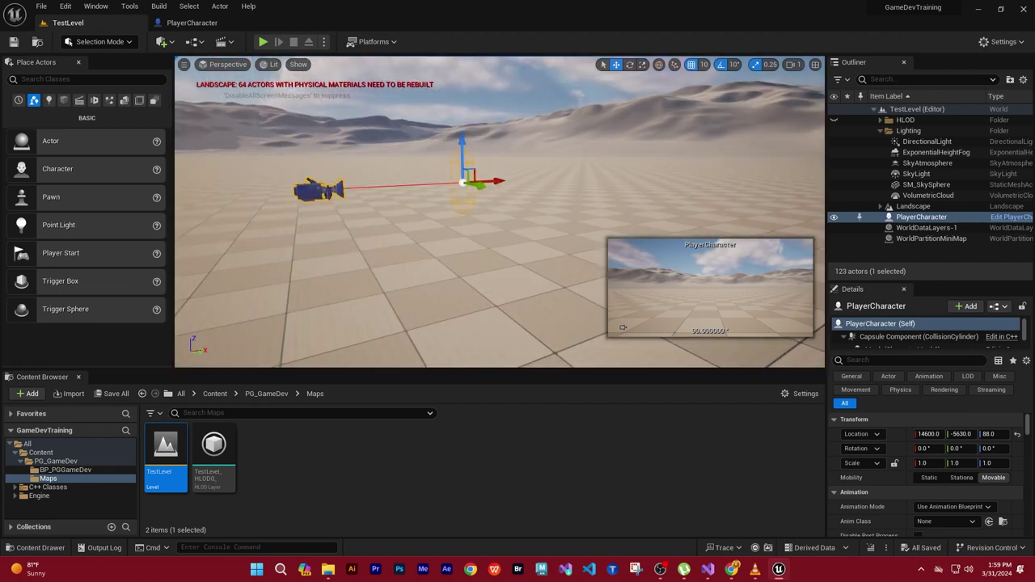
# Review Camera Comp, Mesh and Spring Arm Comp in the PlayerCharacter blueprint, then return to Visual Studio
pyautogui.click(212, 25)
pyautogui.keyDown('alt'); pyautogui.moveTo(415, 246); pyautogui.dragTo(433, 205); pyautogui.keyUp('alt')
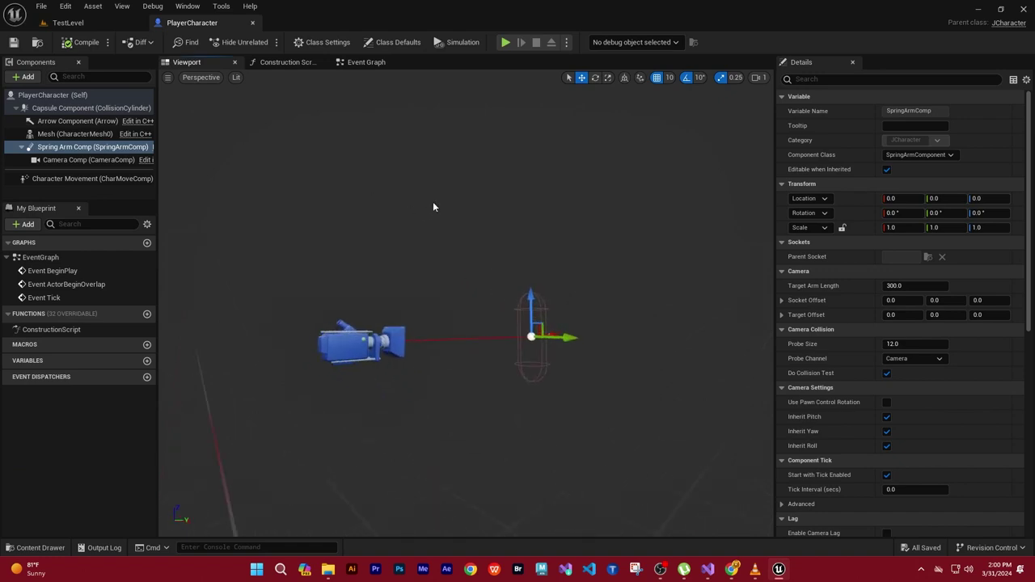
pyautogui.click(85, 159)
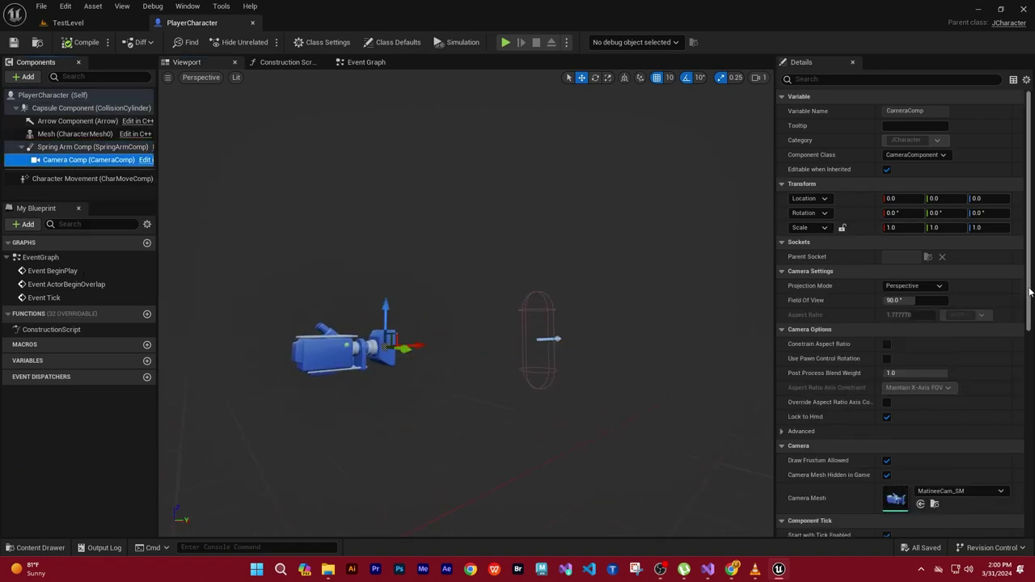
pyautogui.moveTo(1029, 291); pyautogui.dragTo(1029, 494)
pyautogui.scroll(10, 897, 324)
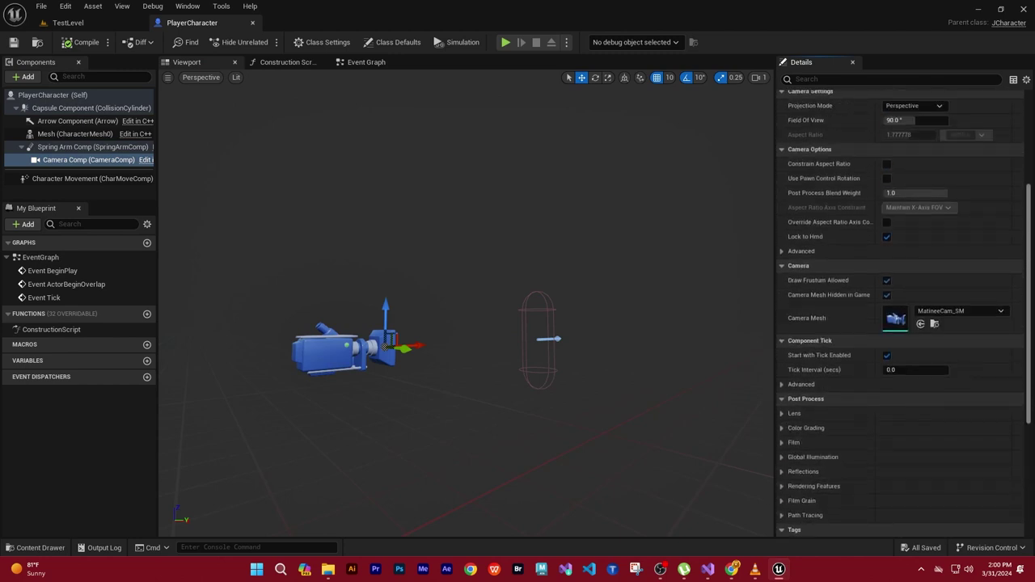
pyautogui.click(72, 133)
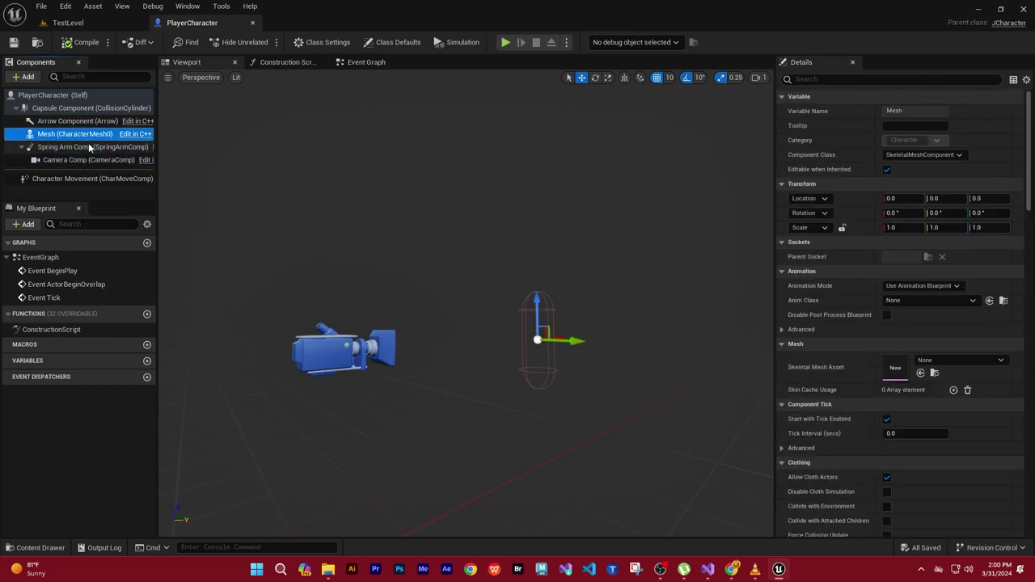
pyautogui.click(81, 146)
pyautogui.moveTo(574, 263); pyautogui.dragTo(593, 256)
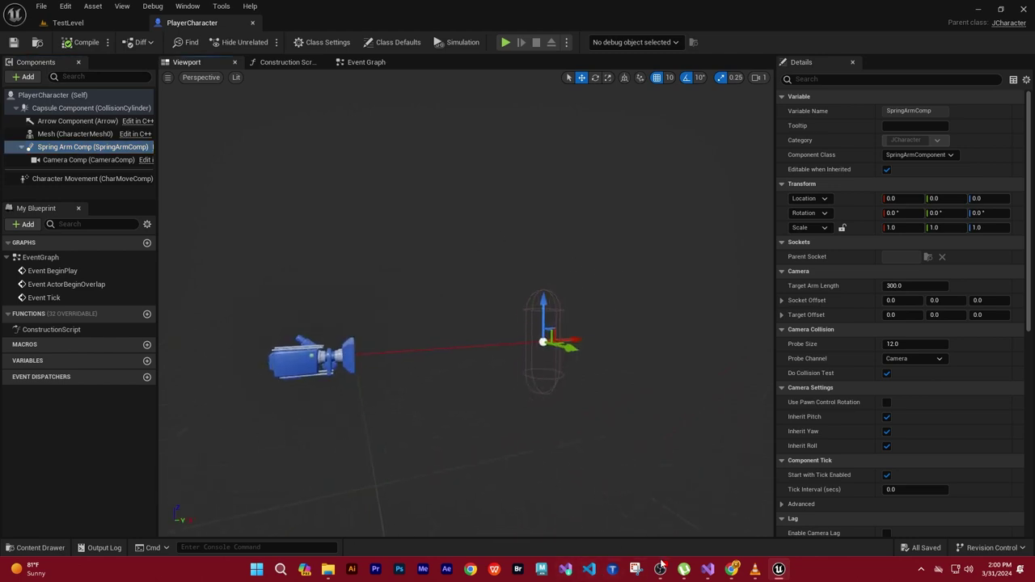
pyautogui.click(707, 570)
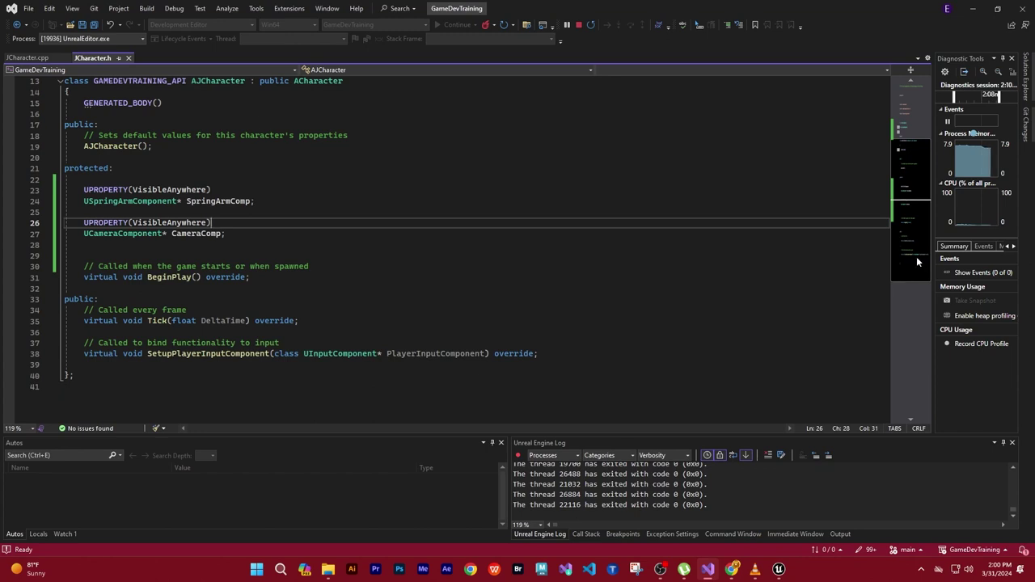
# Select and copy all of the JCharacter.h code
pyautogui.scroll(4, 499, 195)
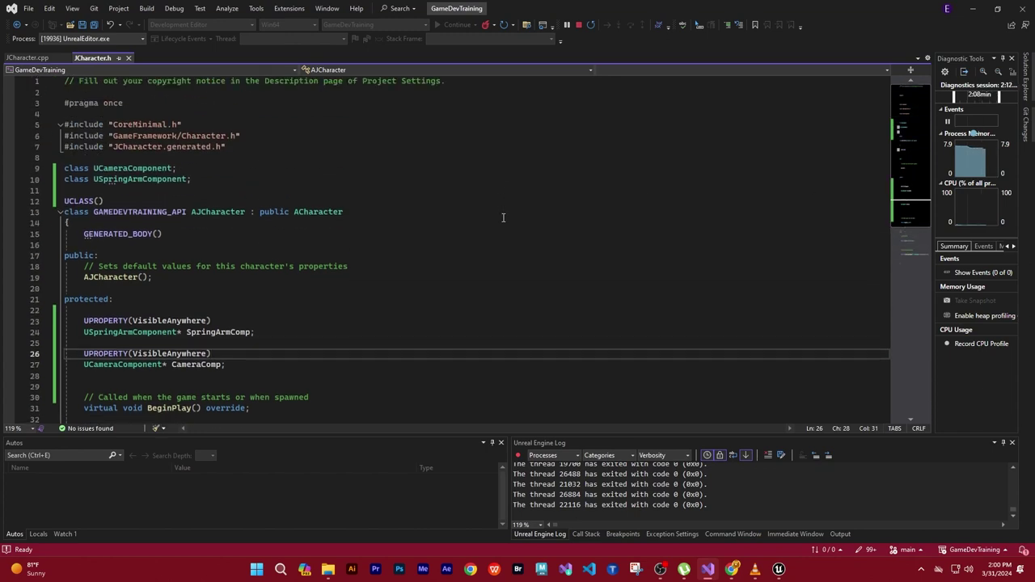
pyautogui.keyDown('ctrl'); pyautogui.scroll(-2, 503, 217); pyautogui.keyUp('ctrl')
pyautogui.keyDown('ctrl'); pyautogui.scroll(-2, 503, 219); pyautogui.keyUp('ctrl')
pyautogui.keyDown('ctrl'); pyautogui.scroll(1, 504, 219); pyautogui.keyUp('ctrl')
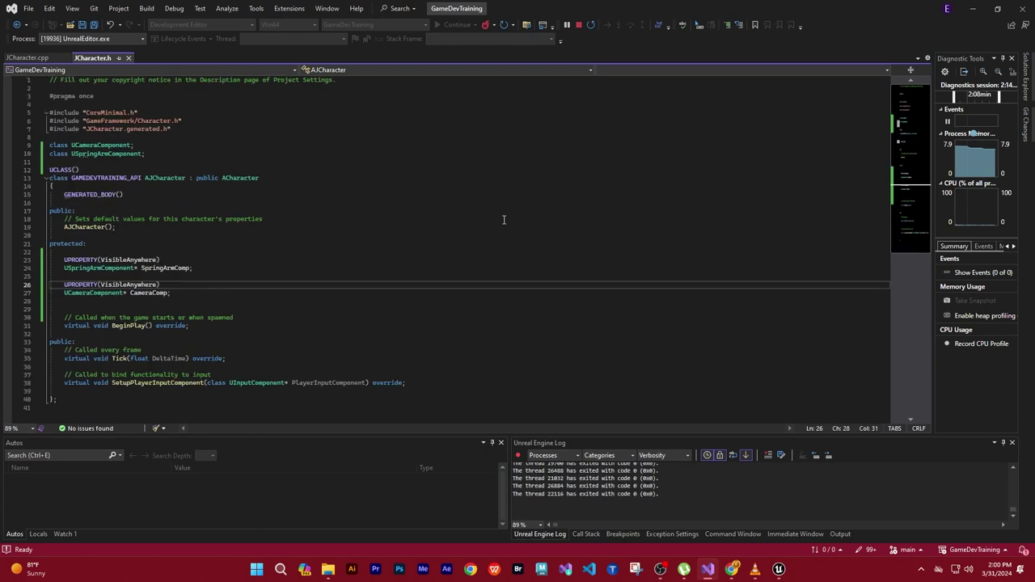
pyautogui.moveTo(51, 79)
pyautogui.mouseDown()
pyautogui.moveTo(522, 409)
pyautogui.moveTo(566, 398)
pyautogui.mouseUp()
pyautogui.hotkey('ctrl', 'c')
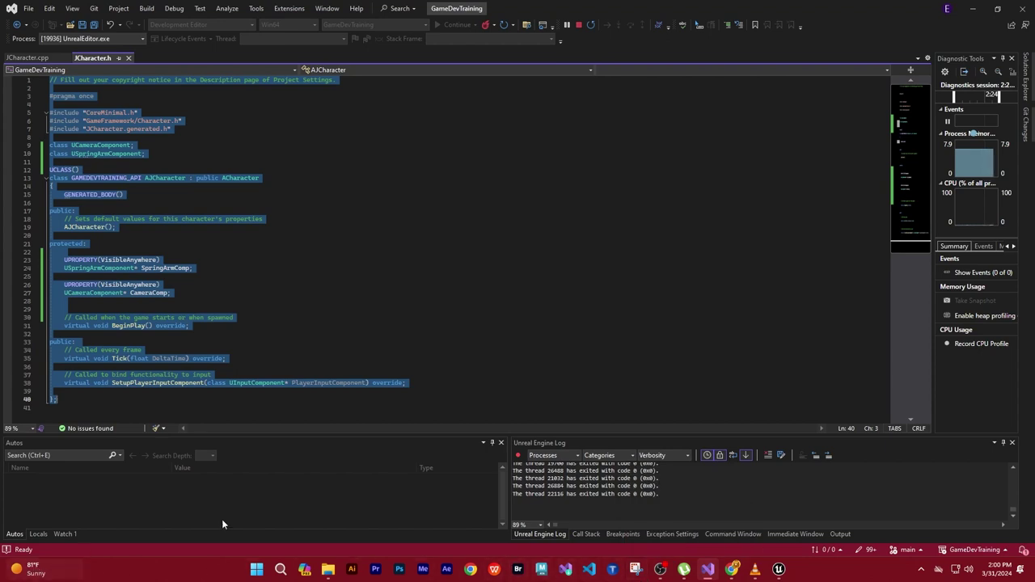
pyautogui.click(343, 488)
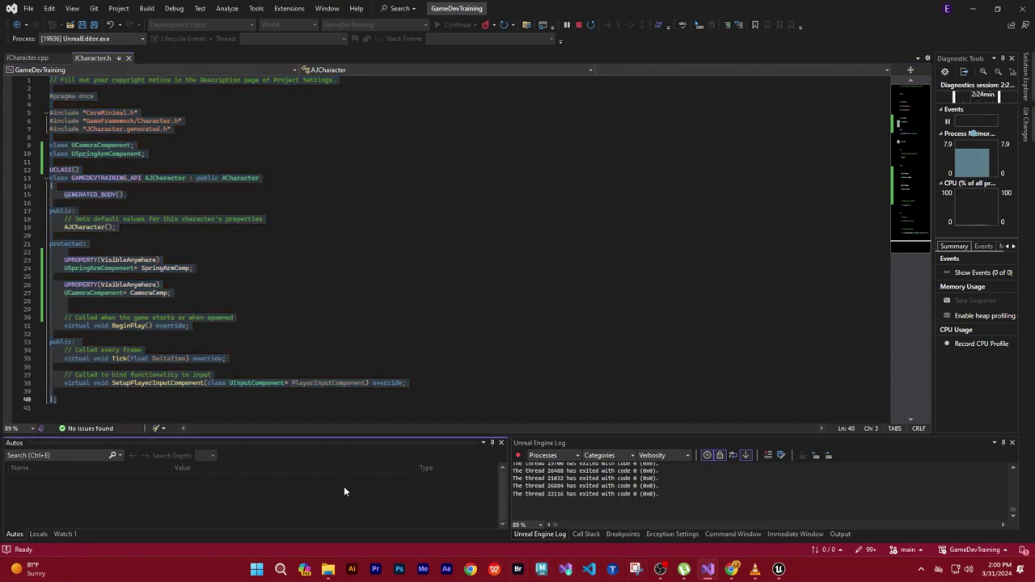
# Close the old Notepad note and paste the JCharacter.h header into a new note
pyautogui.press('super')
pyautogui.write('note')
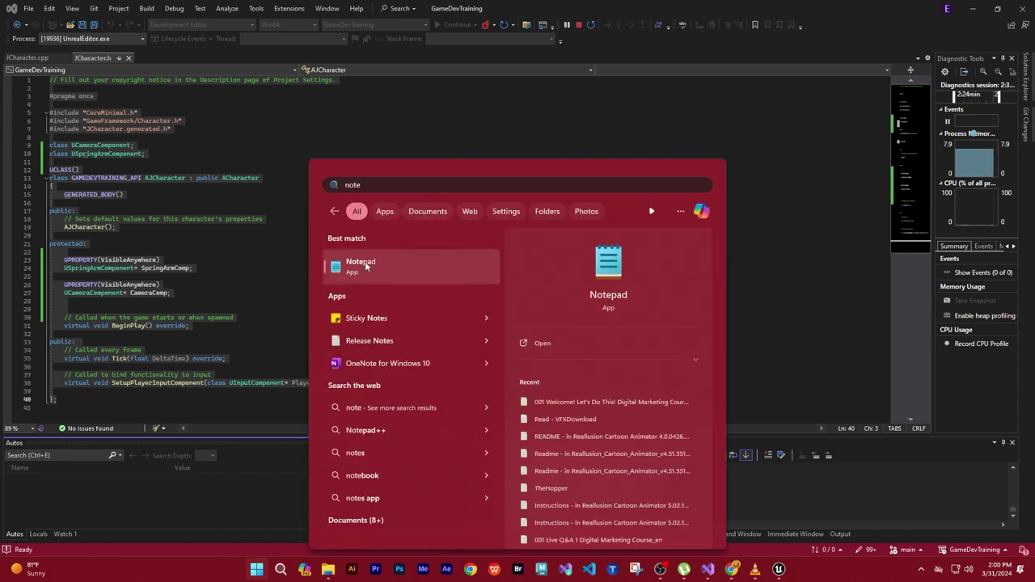
pyautogui.click(365, 266)
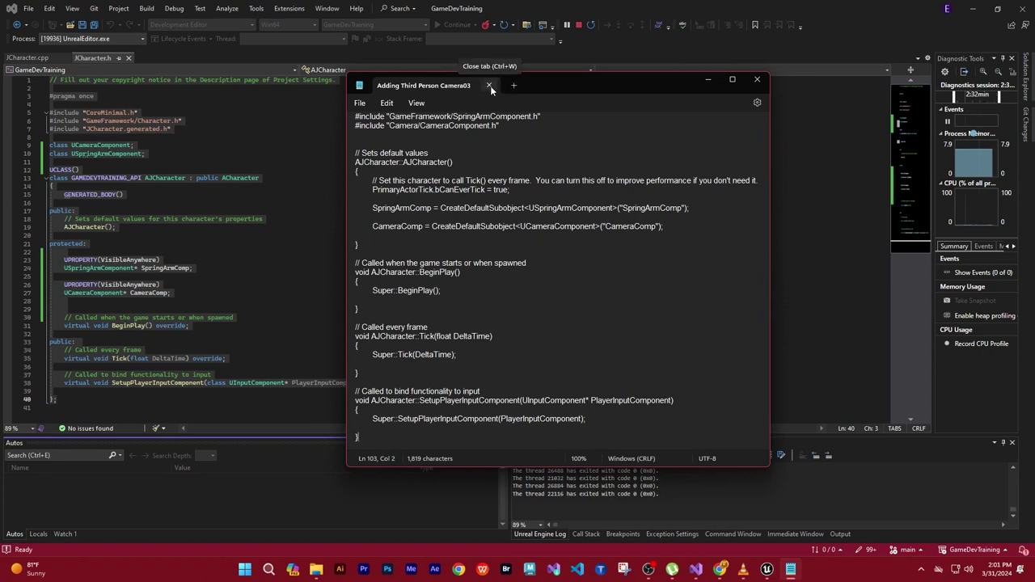
pyautogui.click(490, 86)
pyautogui.press('super')
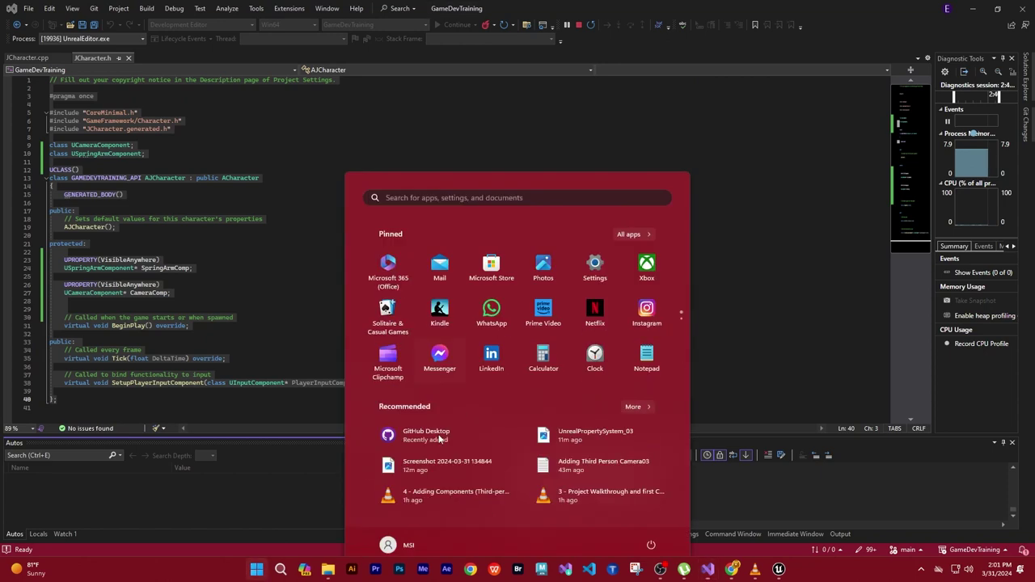
pyautogui.write('no')
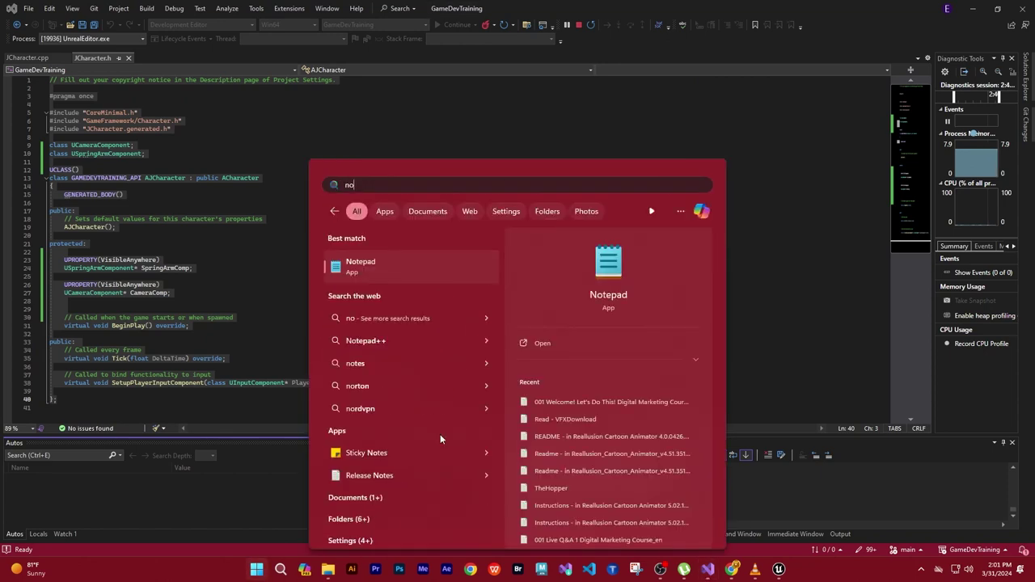
pyautogui.write('tes')
pyautogui.click(378, 271)
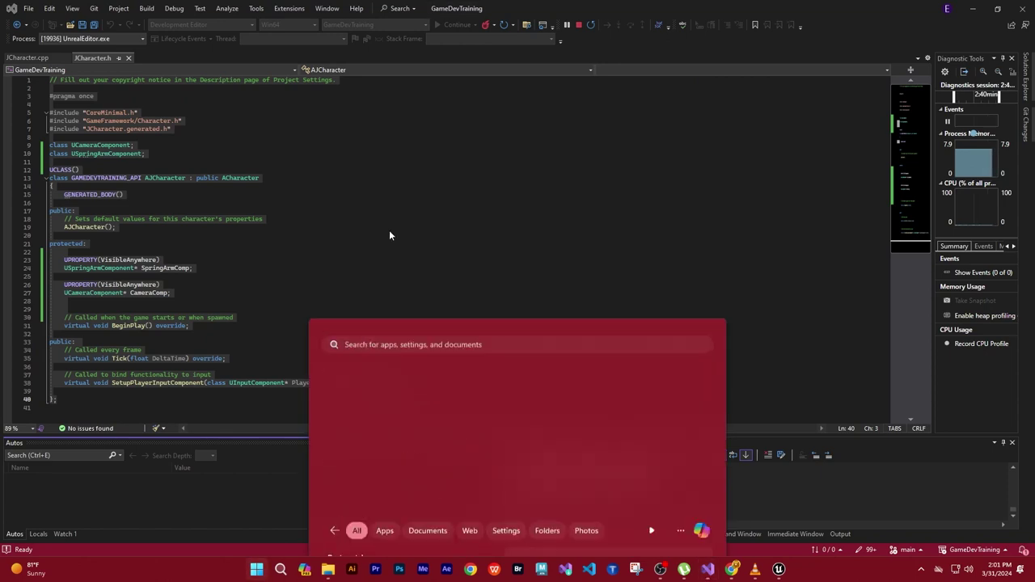
pyautogui.hotkey('ctrl', 'v')
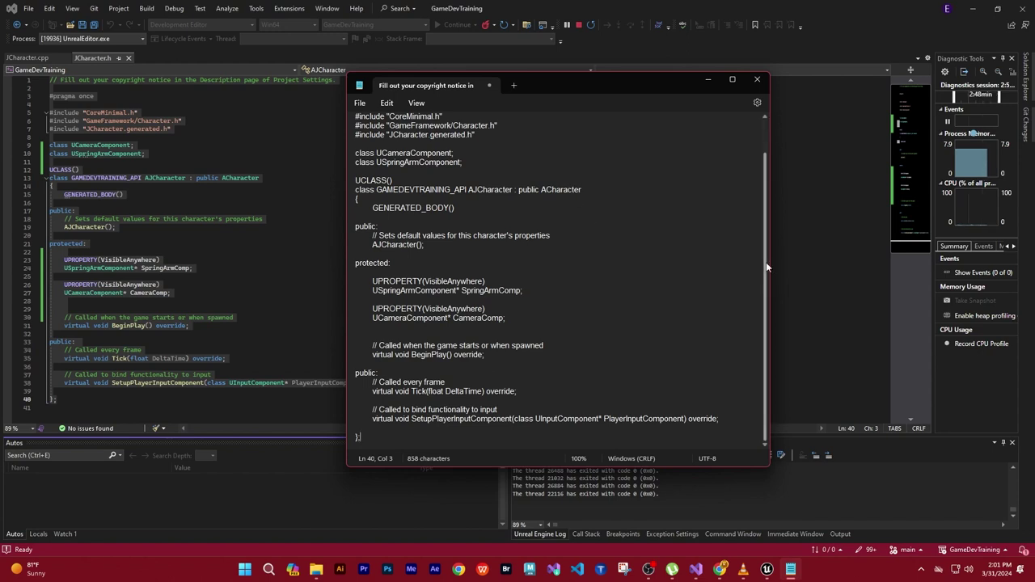
# Insert a 'JCharacter.' heading line at the top of the note, above the header code
pyautogui.moveTo(763, 255); pyautogui.dragTo(760, 209)
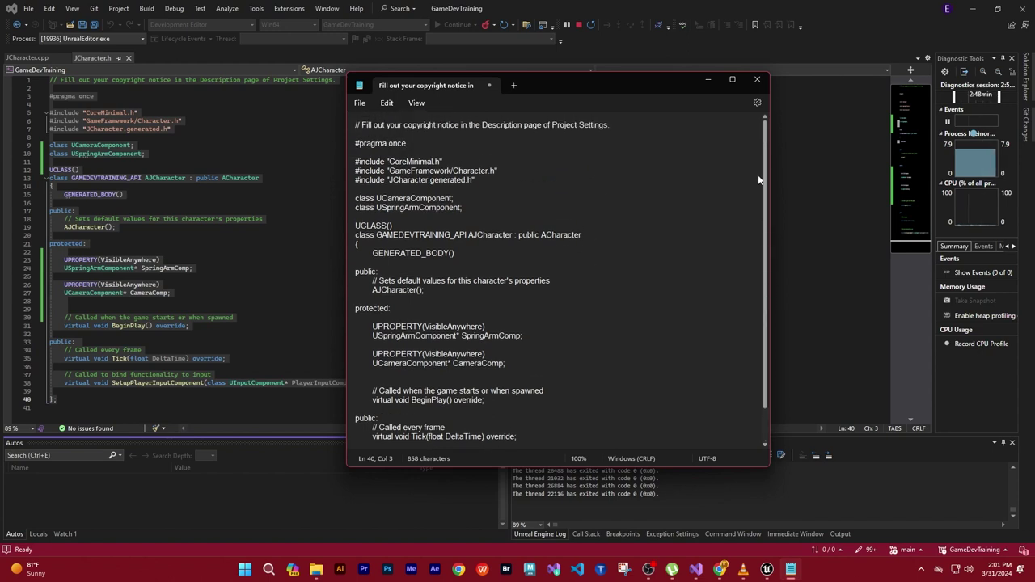
pyautogui.click(356, 120)
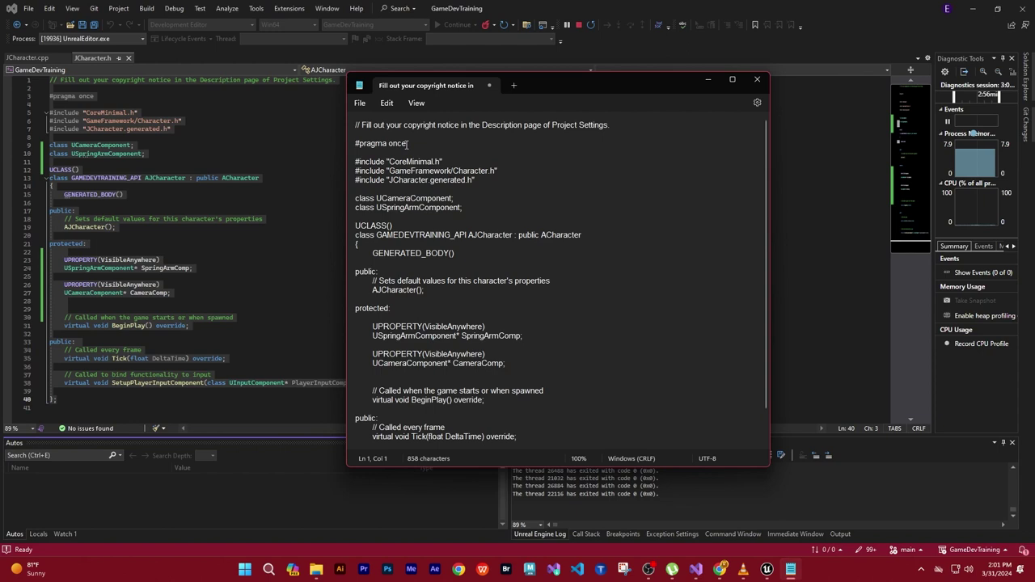
pyautogui.press('Return')
pyautogui.press('Return')
pyautogui.press('Return')
pyautogui.press('Up')
pyautogui.press('Up')
pyautogui.press('Up')
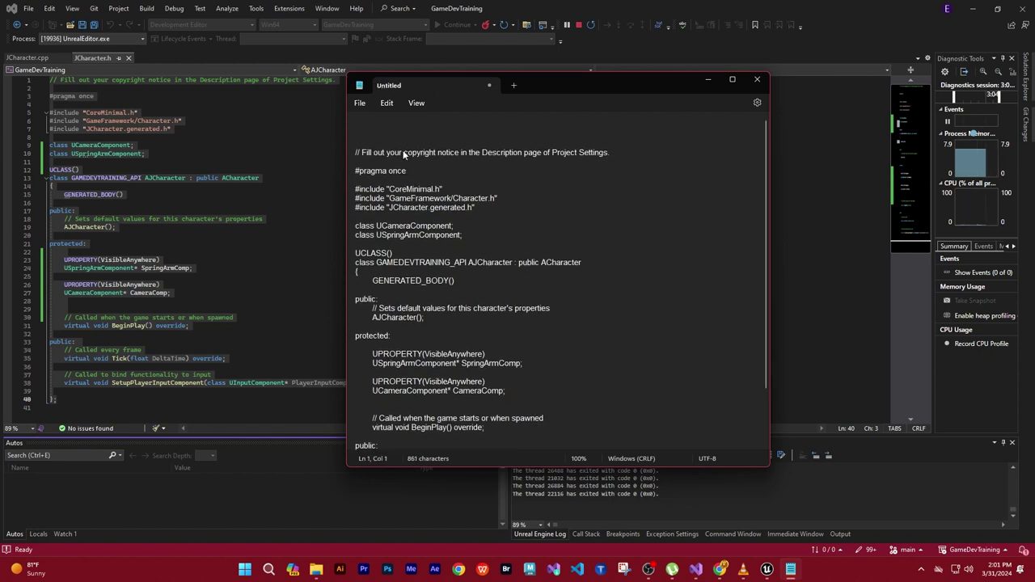
pyautogui.write('J')
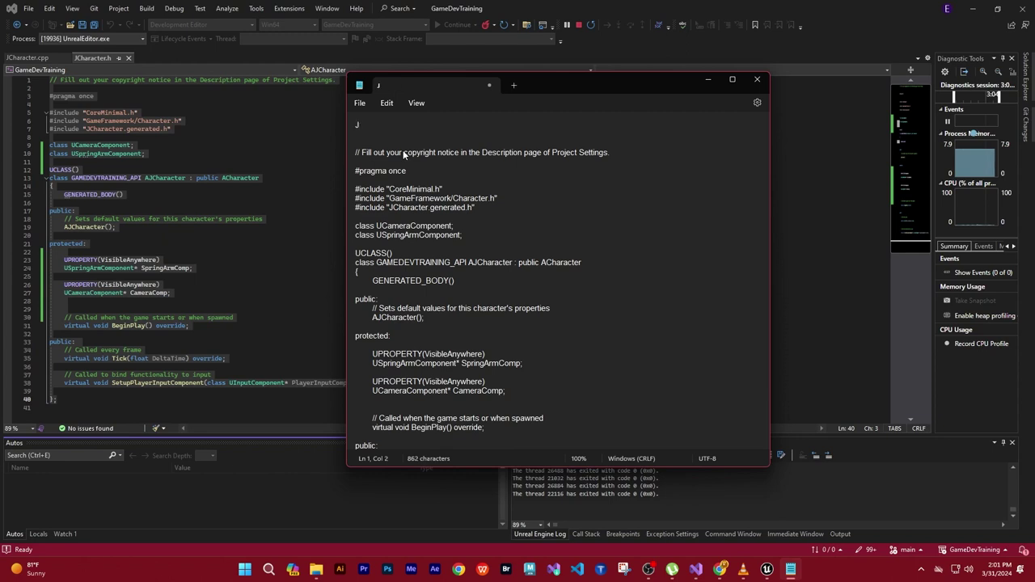
pyautogui.write('Character')
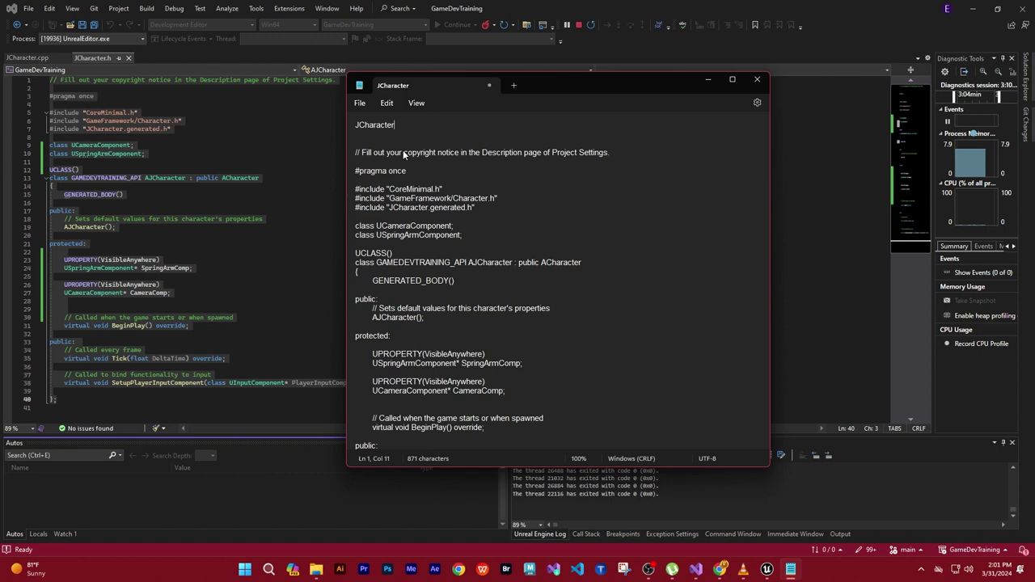
pyautogui.write('.h')
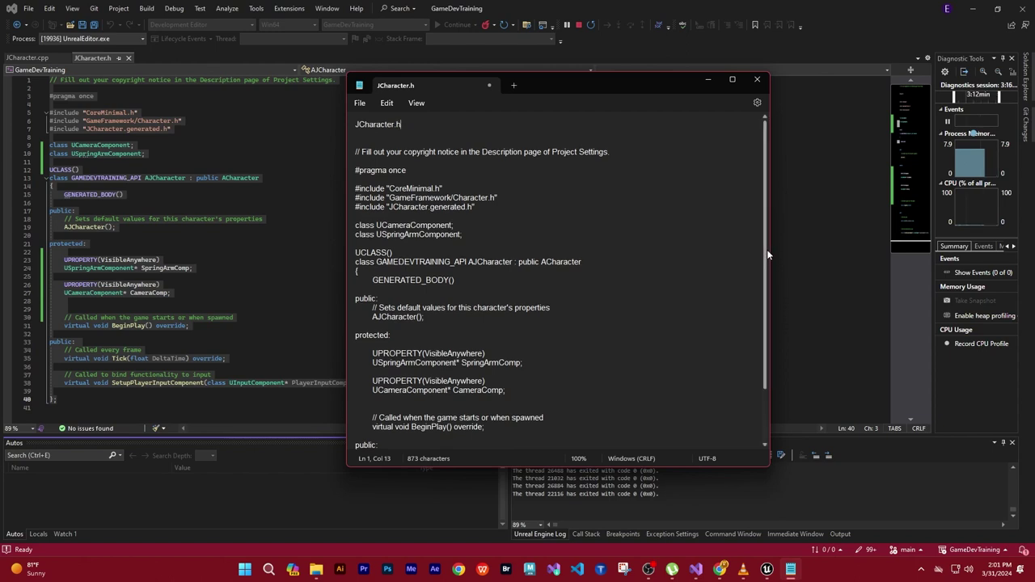
# Add a JCharacter.cpp heading with blank lines below the header code
pyautogui.scroll(-3, 767, 249)
pyautogui.click(736, 432)
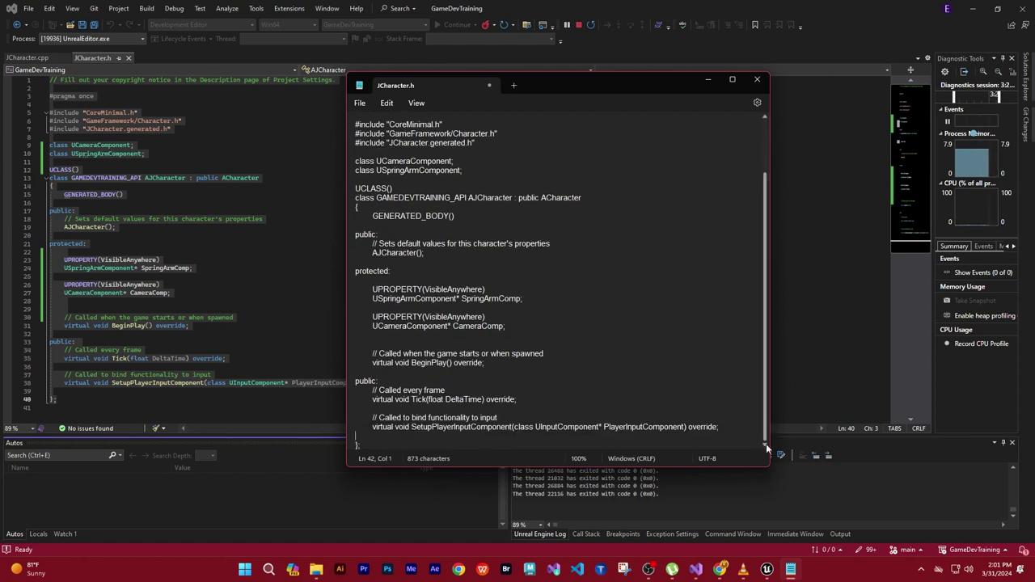
pyautogui.click(403, 445)
pyautogui.press('Return')
pyautogui.press('Return')
pyautogui.press('Return')
pyautogui.press('Return')
pyautogui.press('Return')
pyautogui.press('Return')
pyautogui.press('Return')
pyautogui.press('Return')
pyautogui.press('Return')
pyautogui.press('Return')
pyautogui.press('Return')
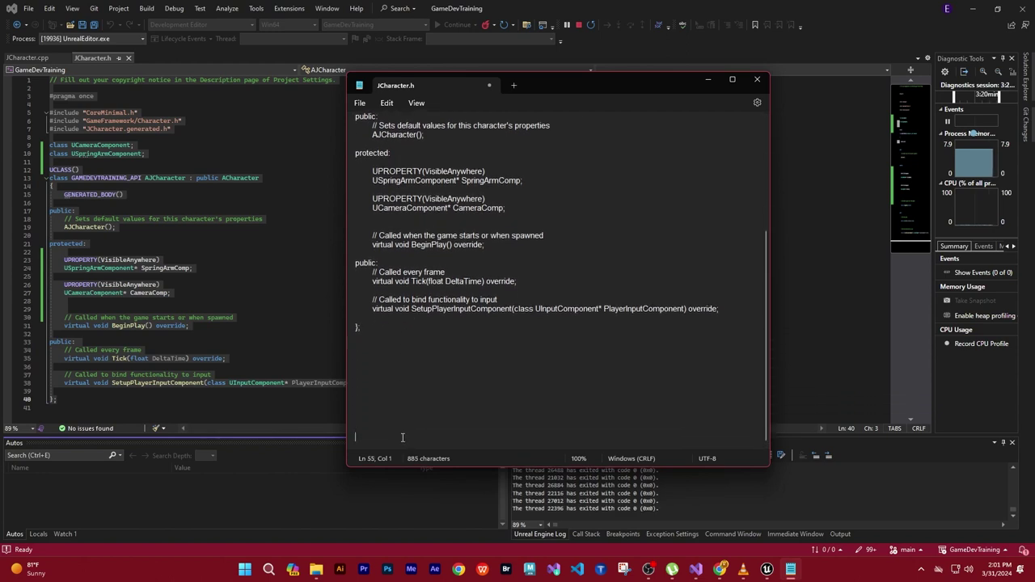
pyautogui.press('Return')
pyautogui.press('Return')
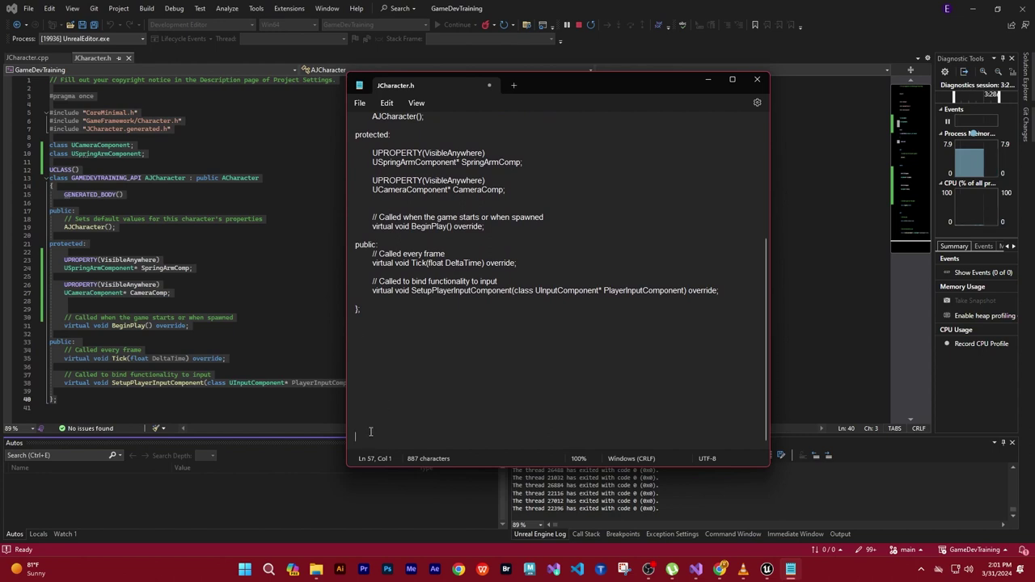
pyautogui.write('JCharacter')
pyautogui.write('.cpp')
pyautogui.press('Return')
pyautogui.press('Return')
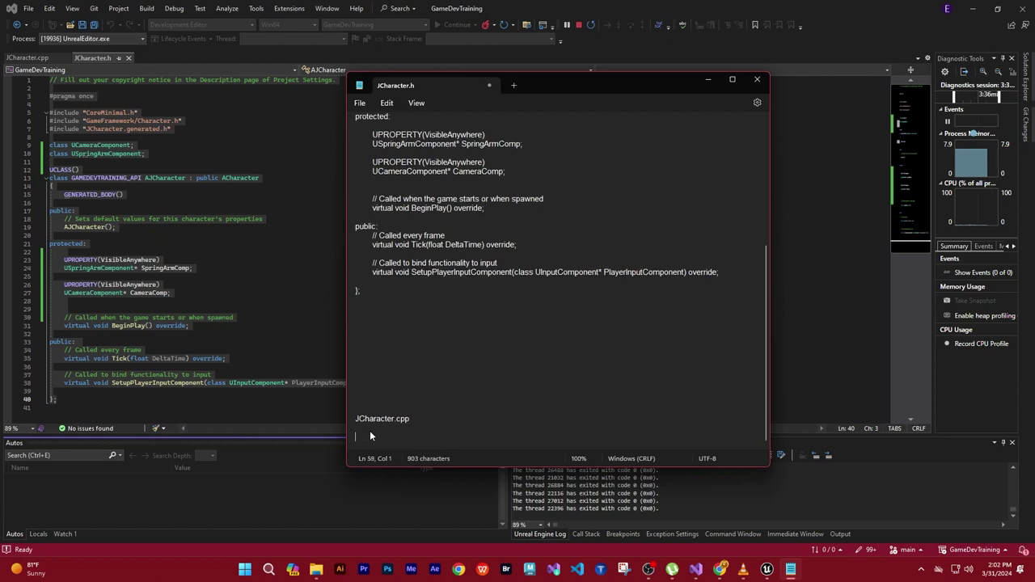
pyautogui.press('Return')
pyautogui.press('Return')
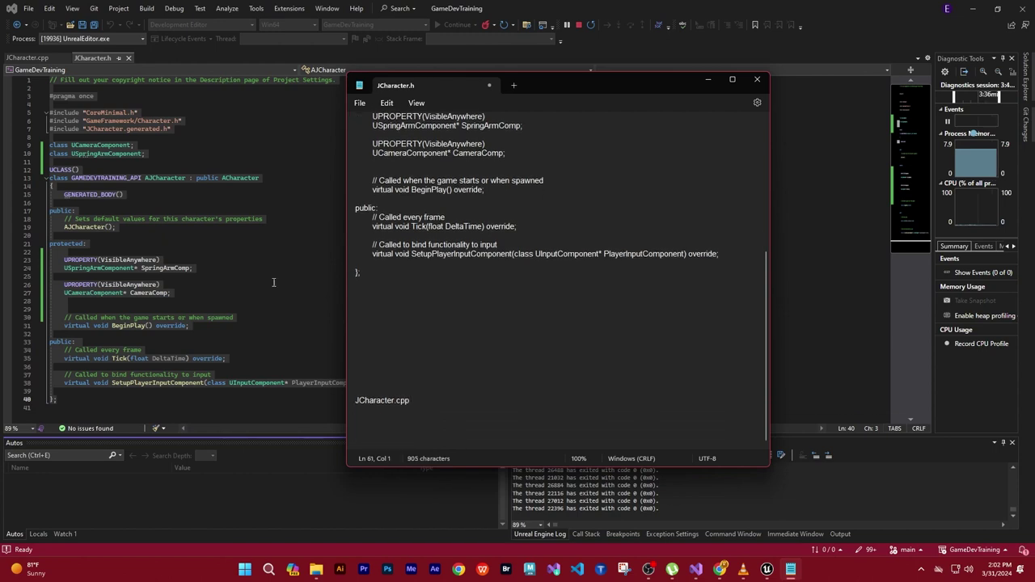
pyautogui.click(29, 58)
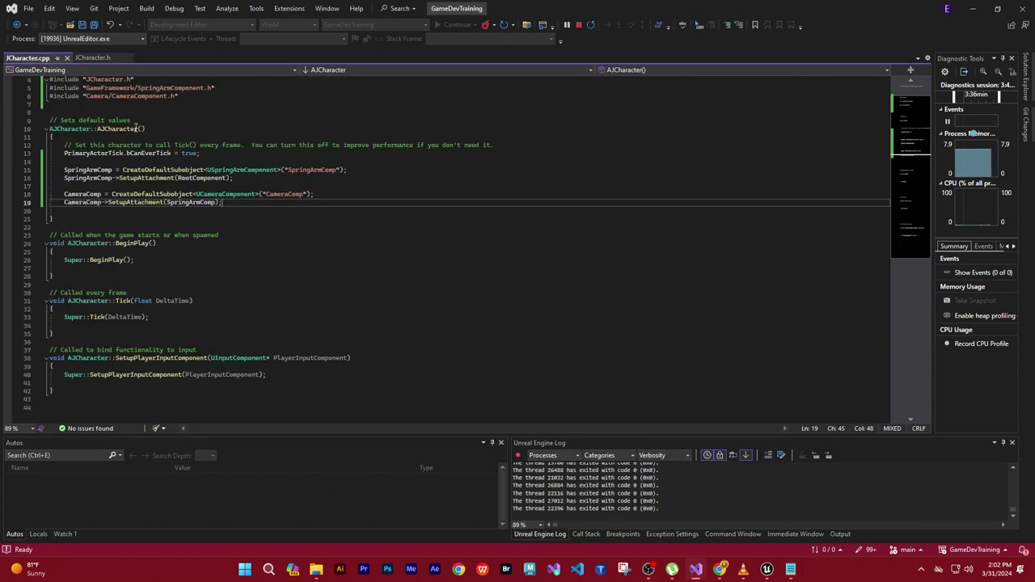
# Copy all of JCharacter.cpp and paste it under the JCharacter.cpp heading in the note
pyautogui.scroll(1, 264, 106)
pyautogui.moveTo(50, 79)
pyautogui.mouseDown()
pyautogui.moveTo(226, 318)
pyautogui.moveTo(286, 458)
pyautogui.moveTo(296, 270)
pyautogui.mouseUp()
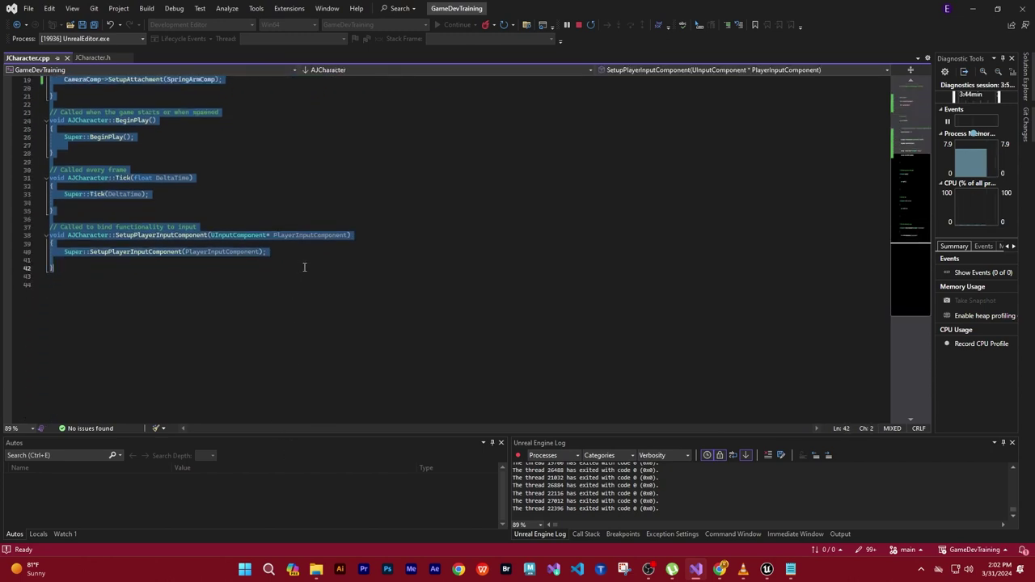
pyautogui.moveTo(296, 270)
pyautogui.mouseDown()
pyautogui.moveTo(306, 253)
pyautogui.moveTo(305, 271)
pyautogui.mouseUp()
pyautogui.moveTo(907, 202); pyautogui.dragTo(887, 121)
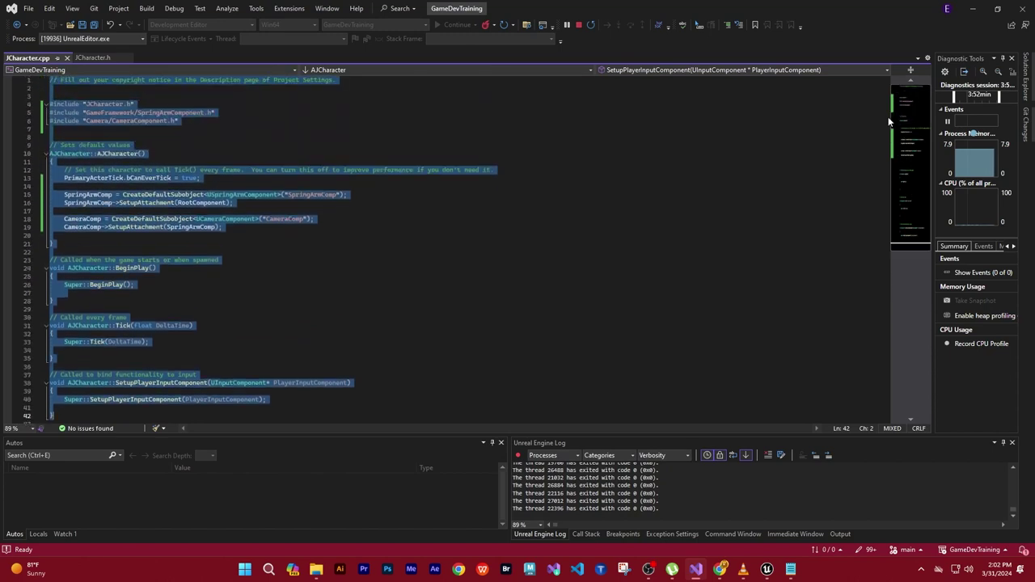
pyautogui.scroll(-3, 888, 120)
pyautogui.click(789, 569)
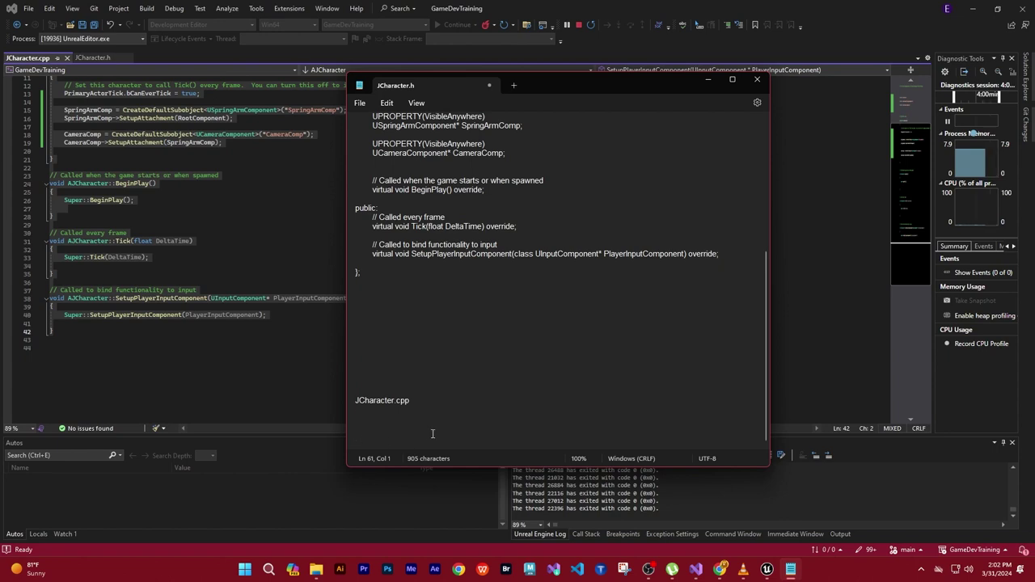
pyautogui.hotkey('ctrl', 'v')
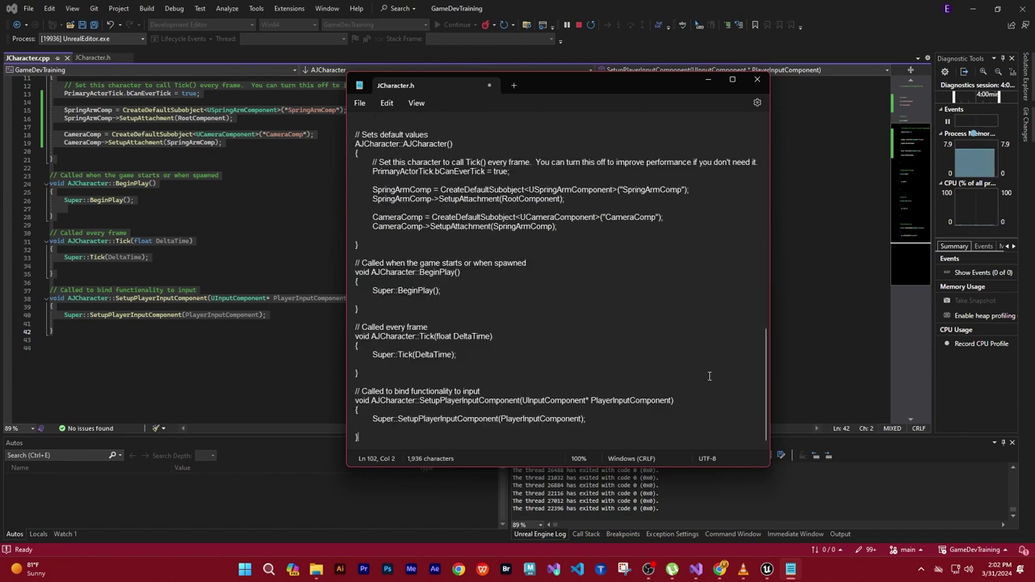
pyautogui.moveTo(766, 396); pyautogui.dragTo(768, 165)
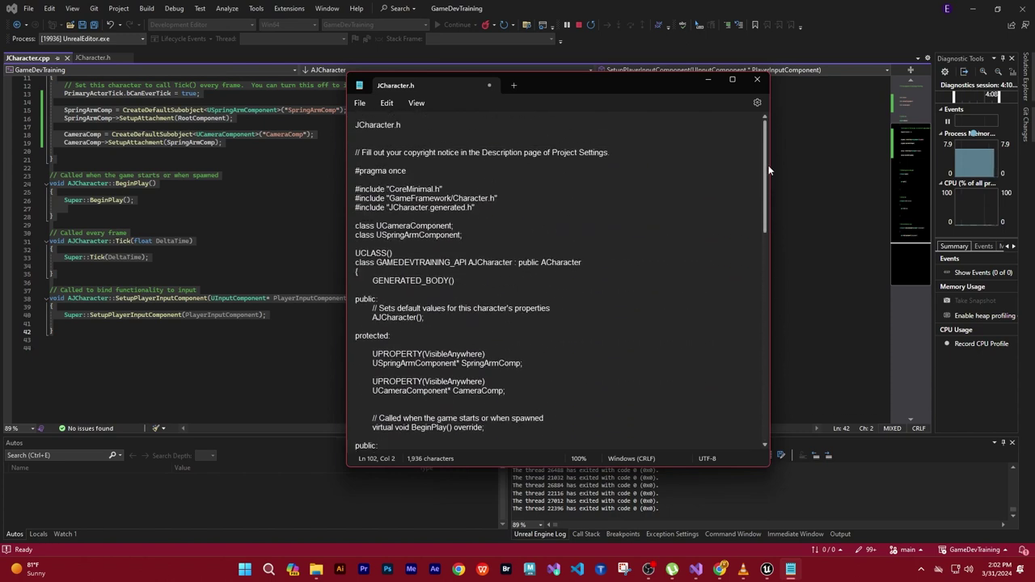
pyautogui.moveTo(766, 186)
pyautogui.mouseDown()
pyautogui.moveTo(766, 425)
pyautogui.moveTo(766, 167)
pyautogui.mouseUp()
pyautogui.click(360, 103)
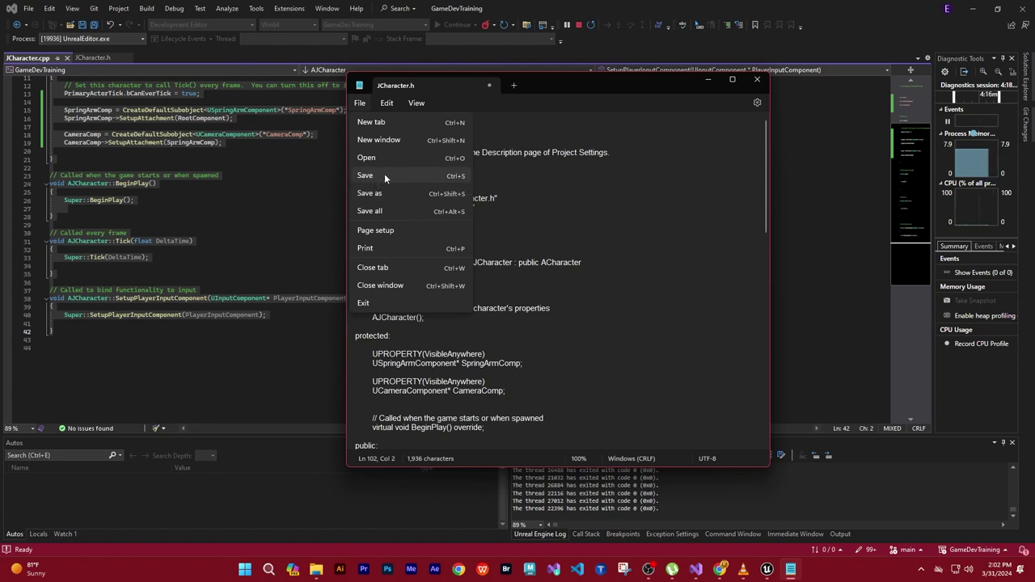
# Save the note as 'Adding Third Person Camera04' in the Note\01 folder
pyautogui.click(378, 177)
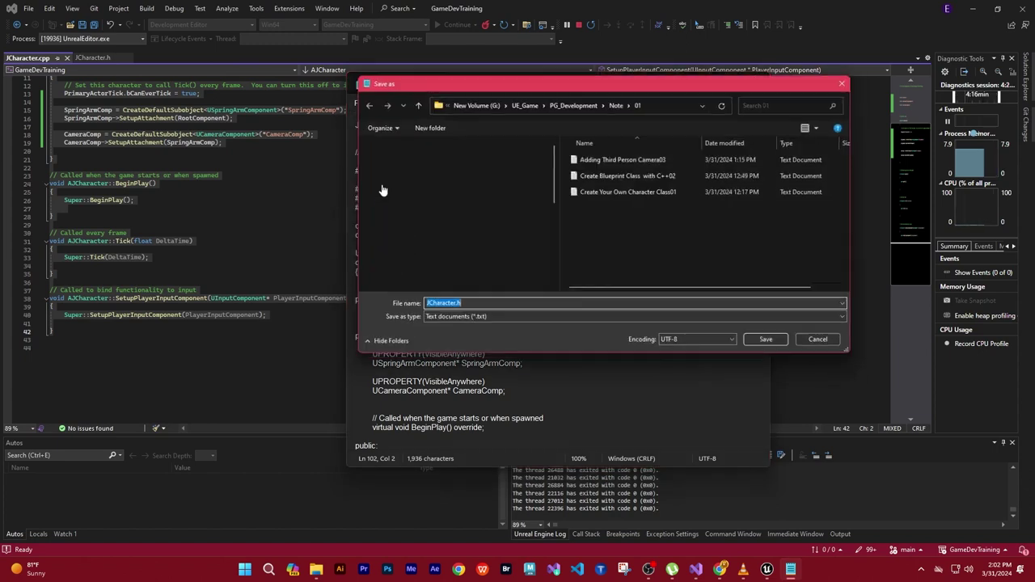
pyautogui.click(653, 245)
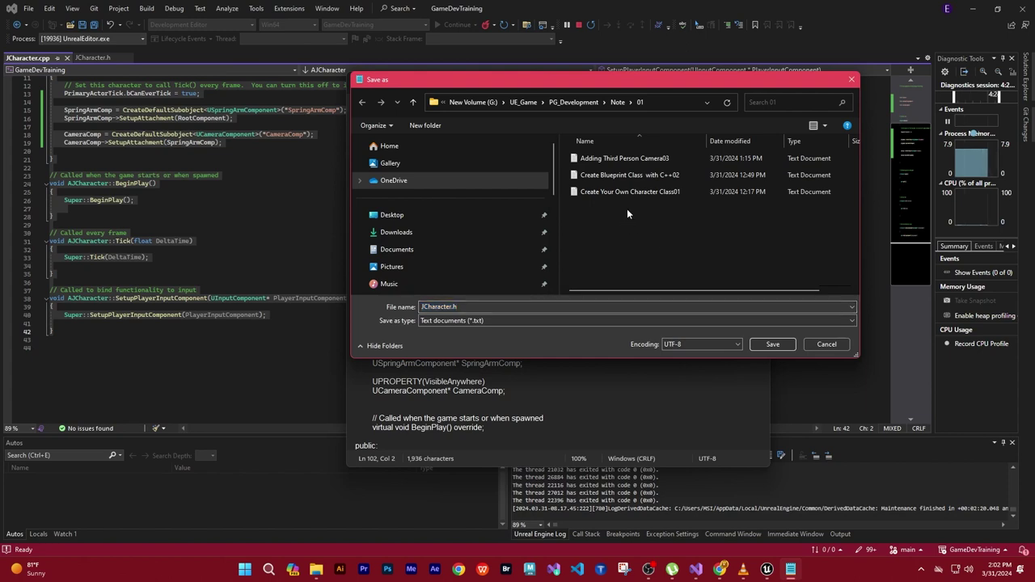
pyautogui.click(628, 158)
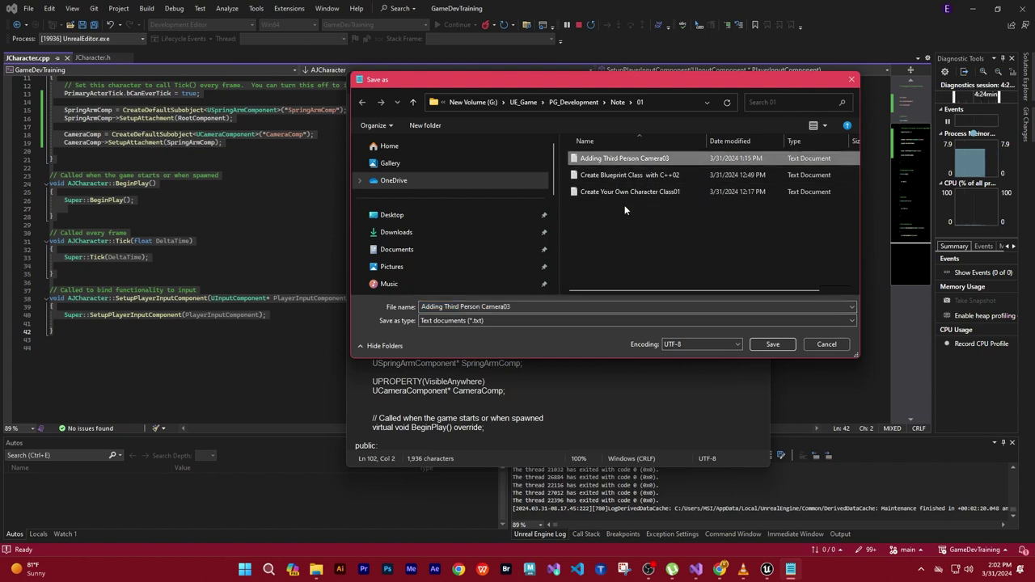
pyautogui.click(520, 307)
pyautogui.press('BackSpace')
pyautogui.write('4')
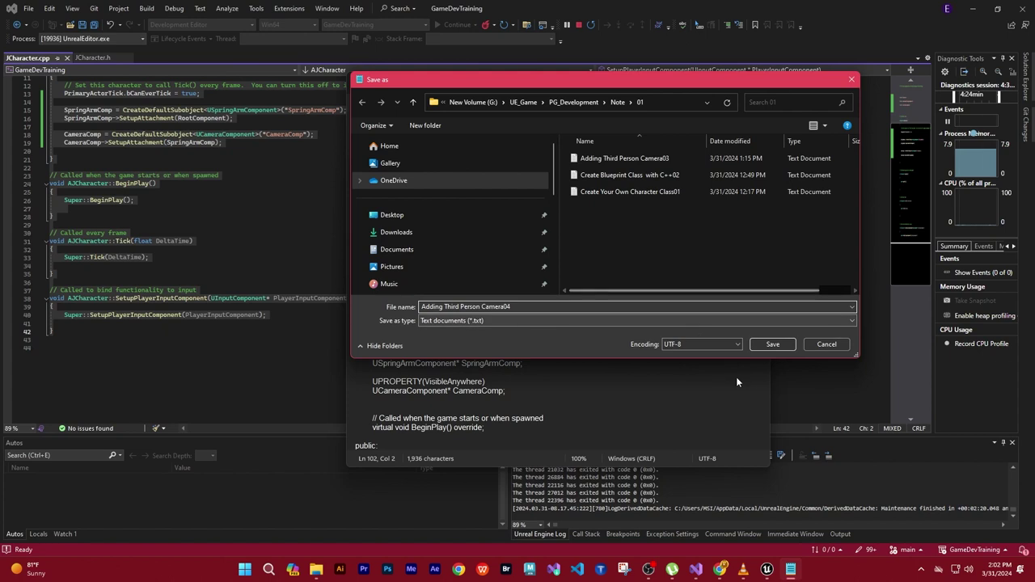
pyautogui.click(771, 344)
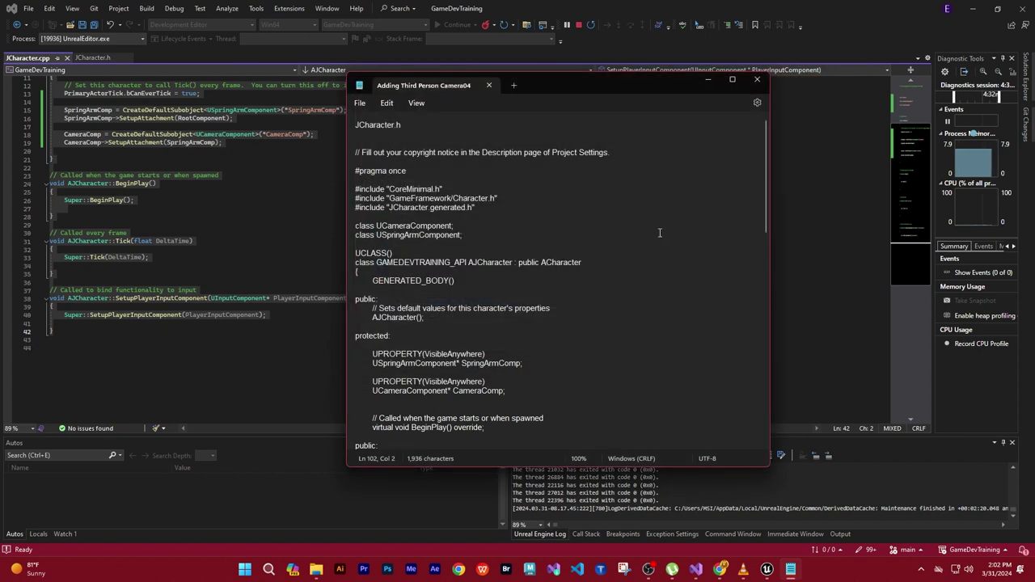
# Close Notepad and frame the PlayerCharacter capsule and camera in Unreal's TestLevel
pyautogui.click(757, 82)
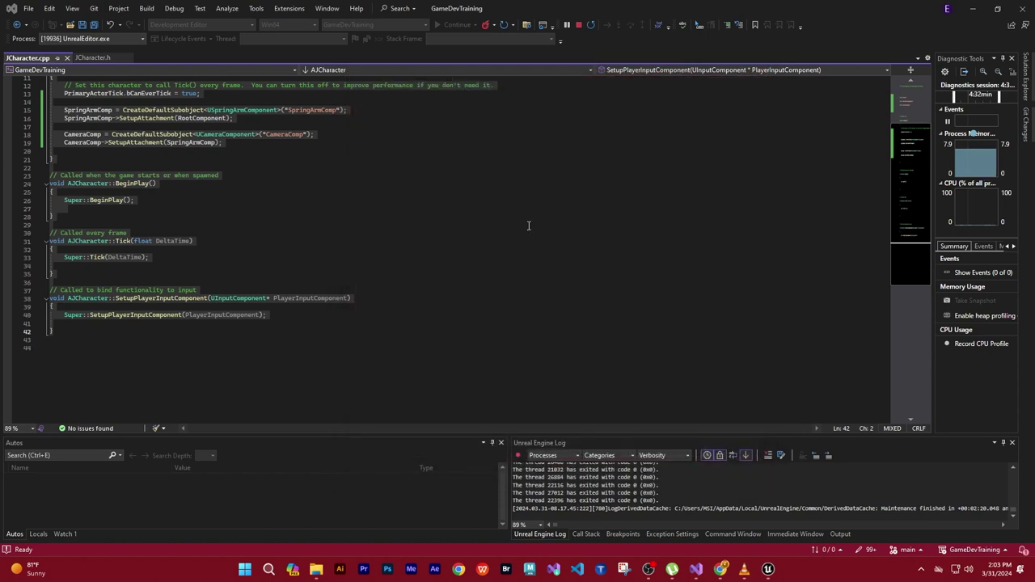
pyautogui.click(448, 226)
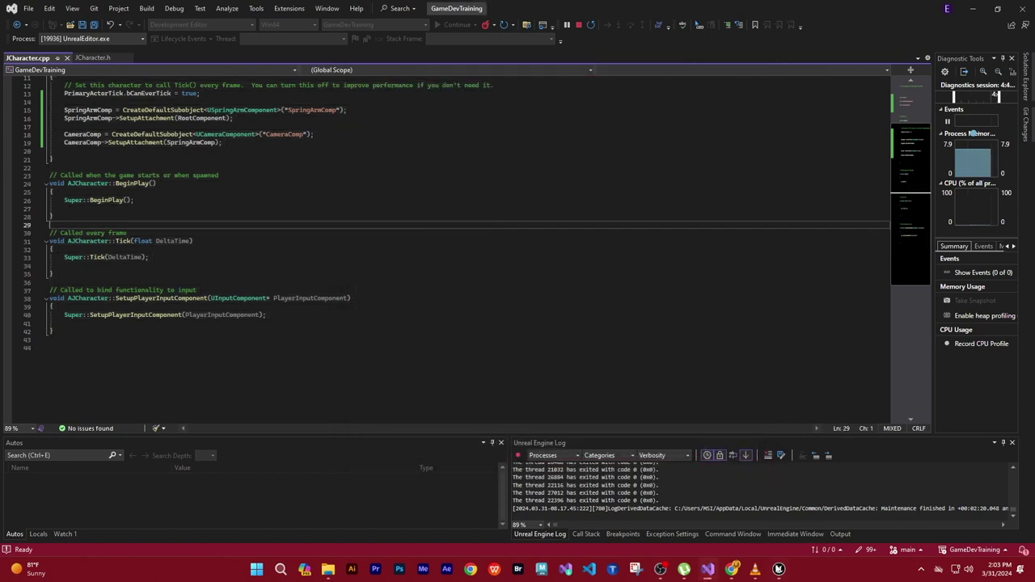
pyautogui.click(778, 569)
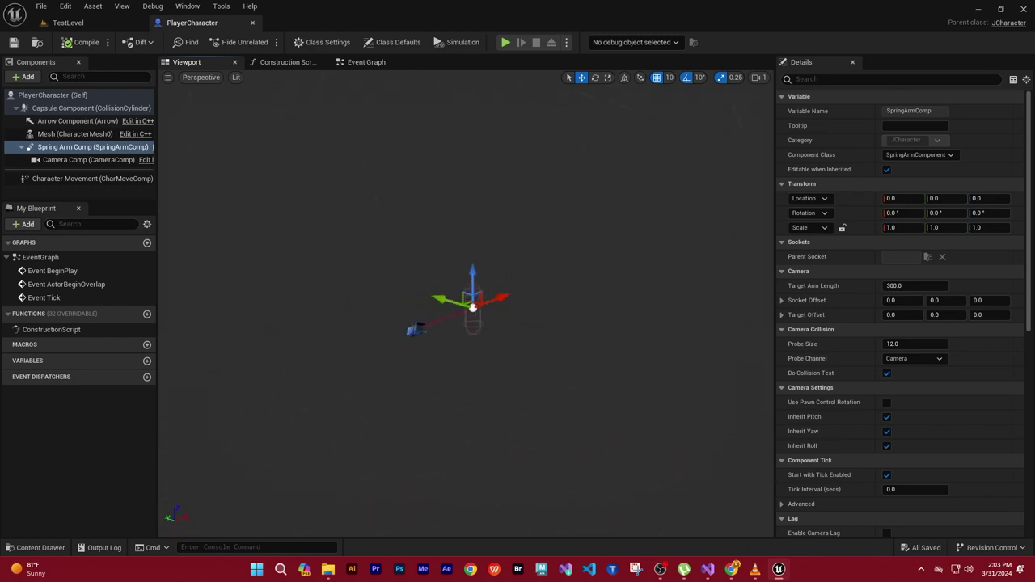
pyautogui.click(89, 24)
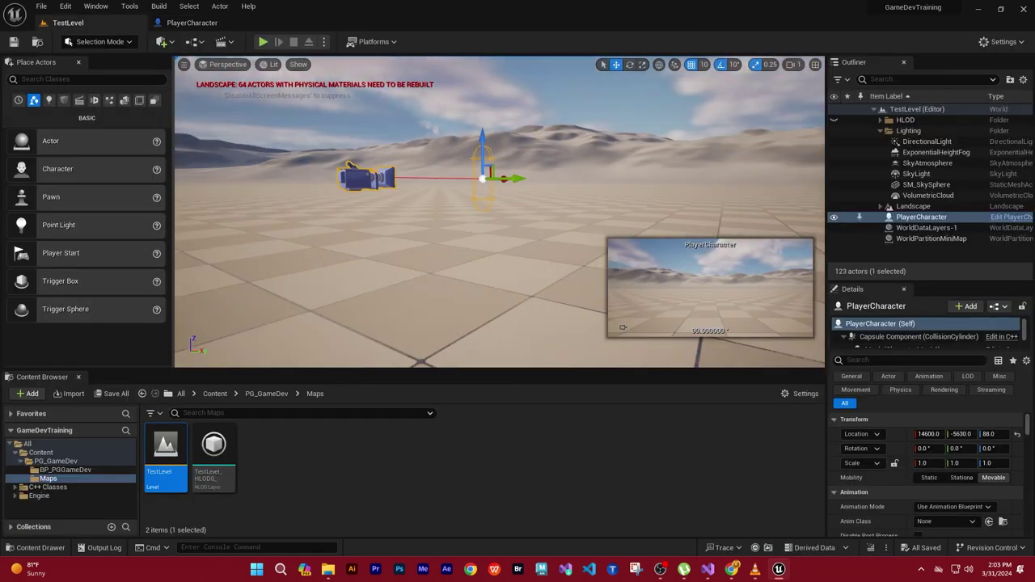
pyautogui.moveTo(460, 276); pyautogui.dragTo(435, 224, button='right')
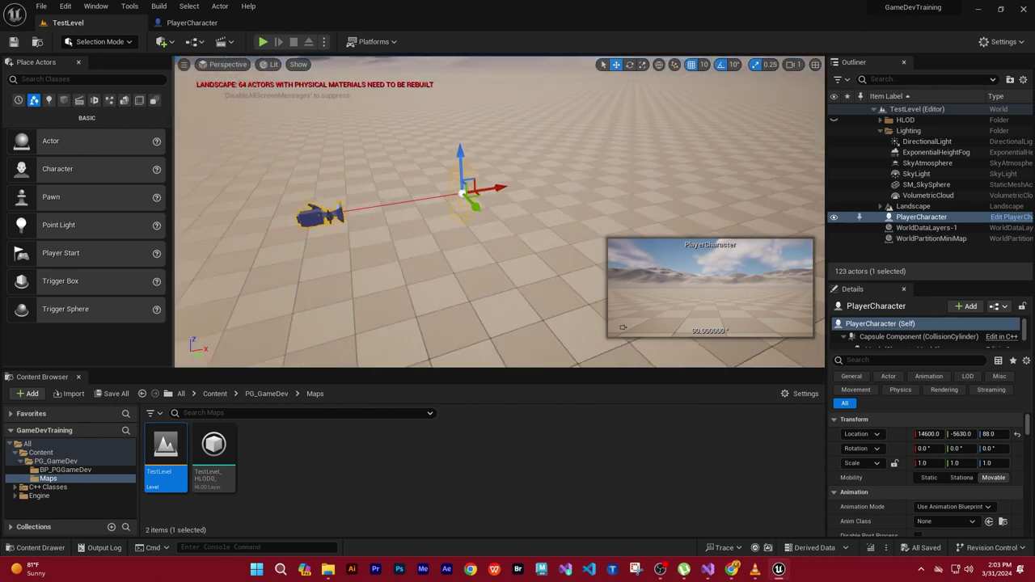
pyautogui.click(430, 222)
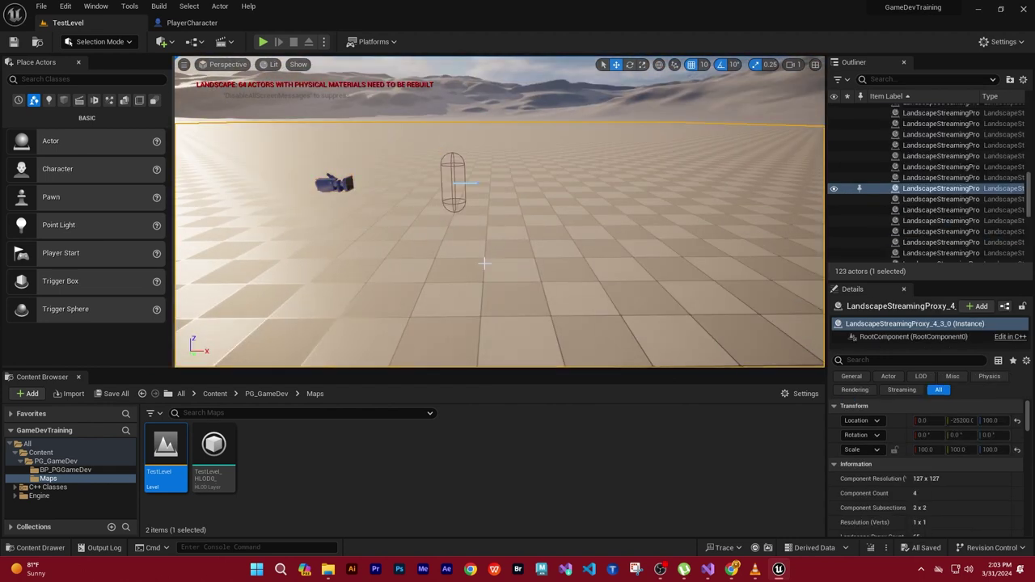
pyautogui.moveTo(483, 263); pyautogui.dragTo(483, 340, button='middle')
pyautogui.moveTo(499, 243)
pyautogui.mouseDown(button='right')
pyautogui.moveTo(430, 227)
pyautogui.moveTo(433, 258)
pyautogui.mouseUp(button='right')
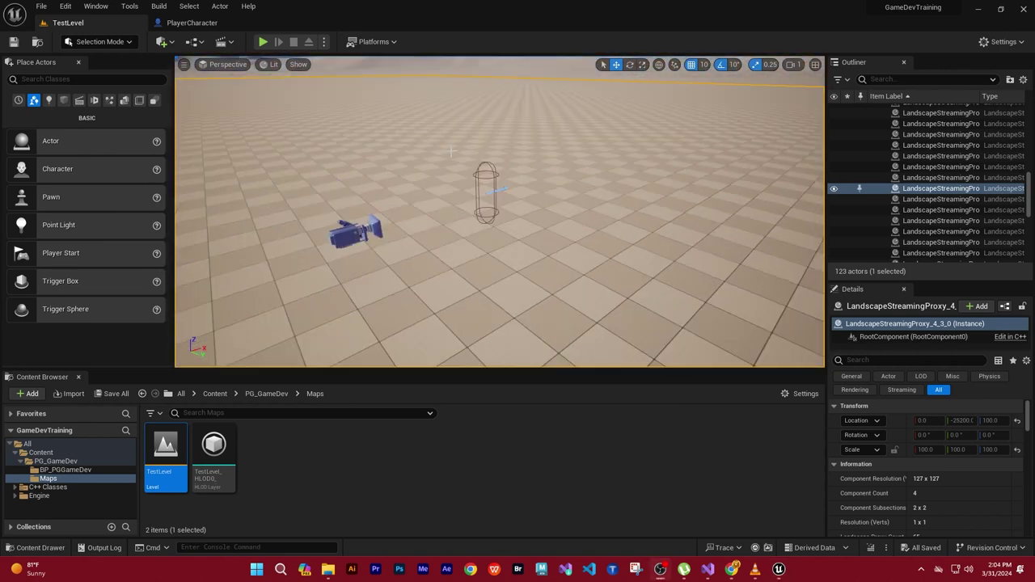
pyautogui.moveTo(434, 214); pyautogui.dragTo(473, 242, button='right')
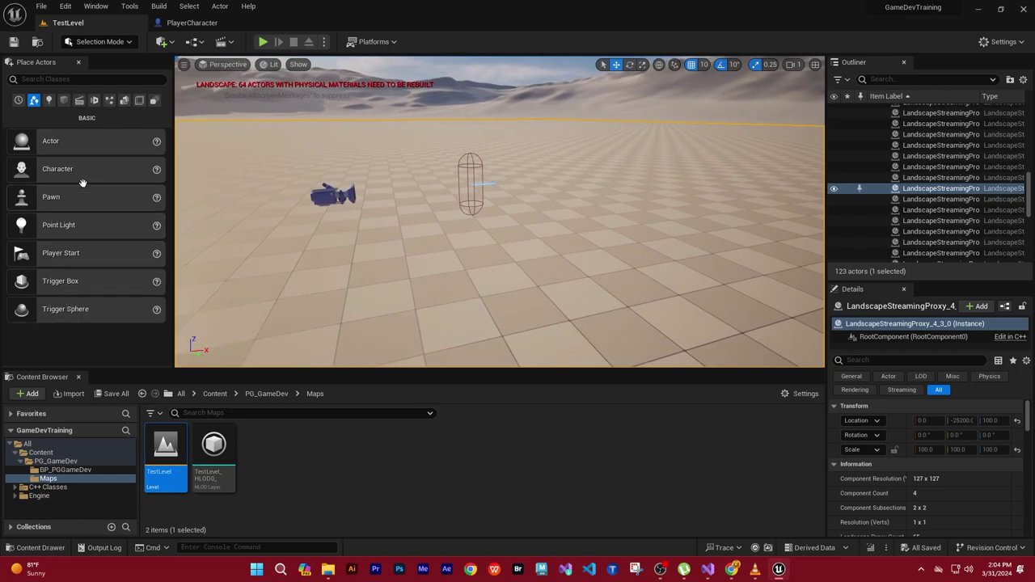
# Drop a Cube from the Shapes list into TestLevel next to the camera and focus on it
pyautogui.click(65, 100)
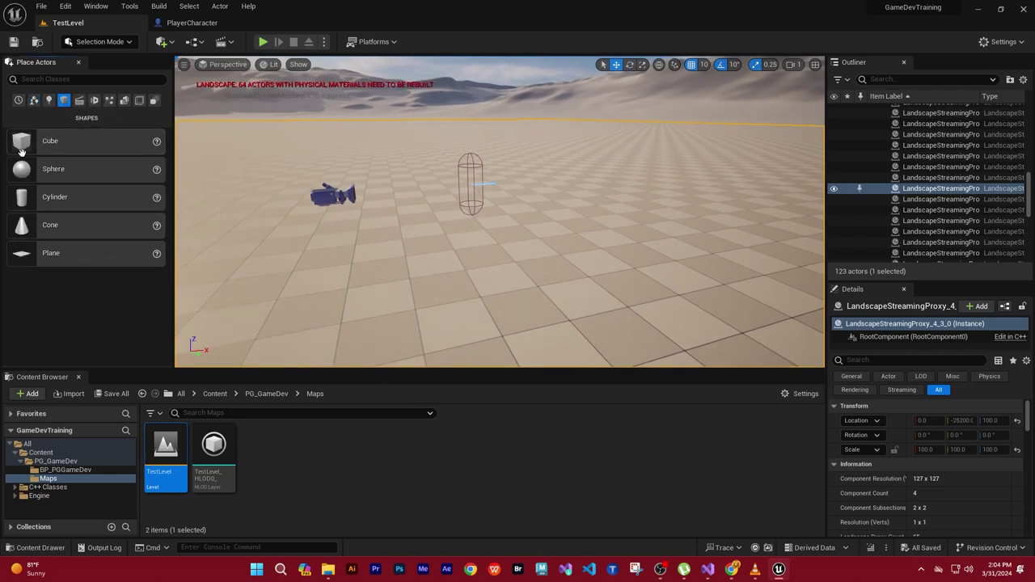
pyautogui.moveTo(21, 145); pyautogui.dragTo(371, 210)
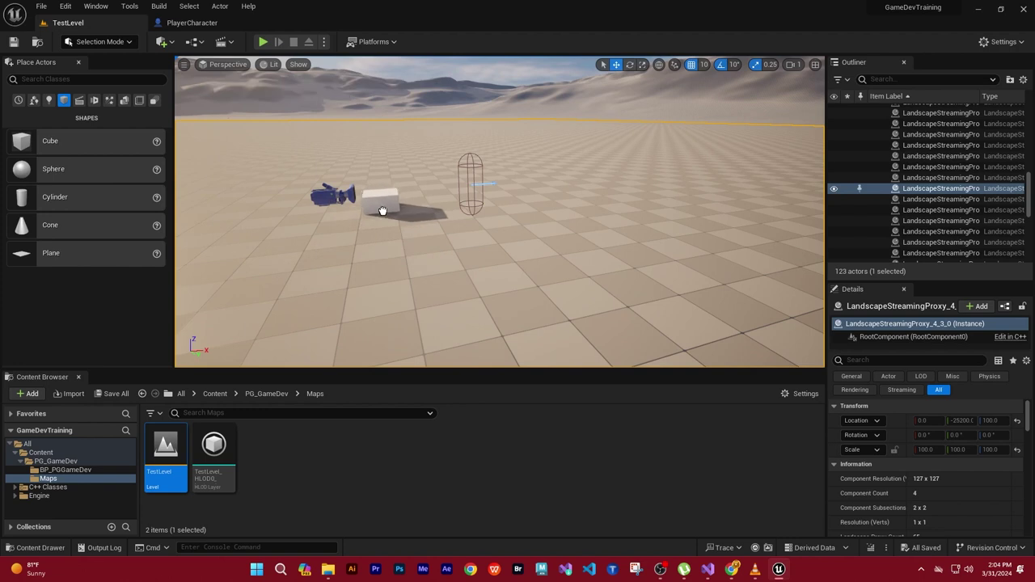
pyautogui.moveTo(383, 210); pyautogui.dragTo(442, 261, button='right')
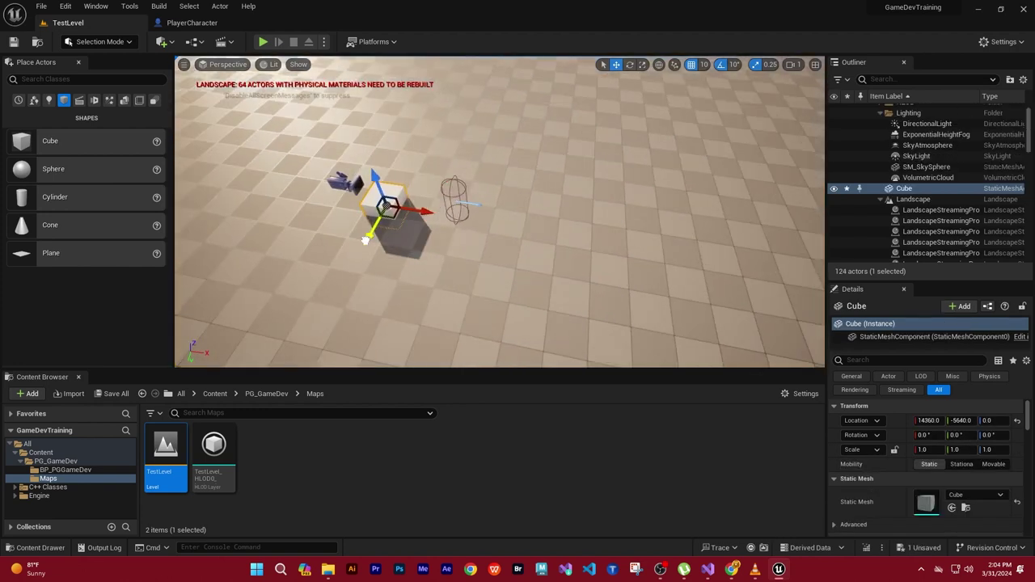
pyautogui.press('f')
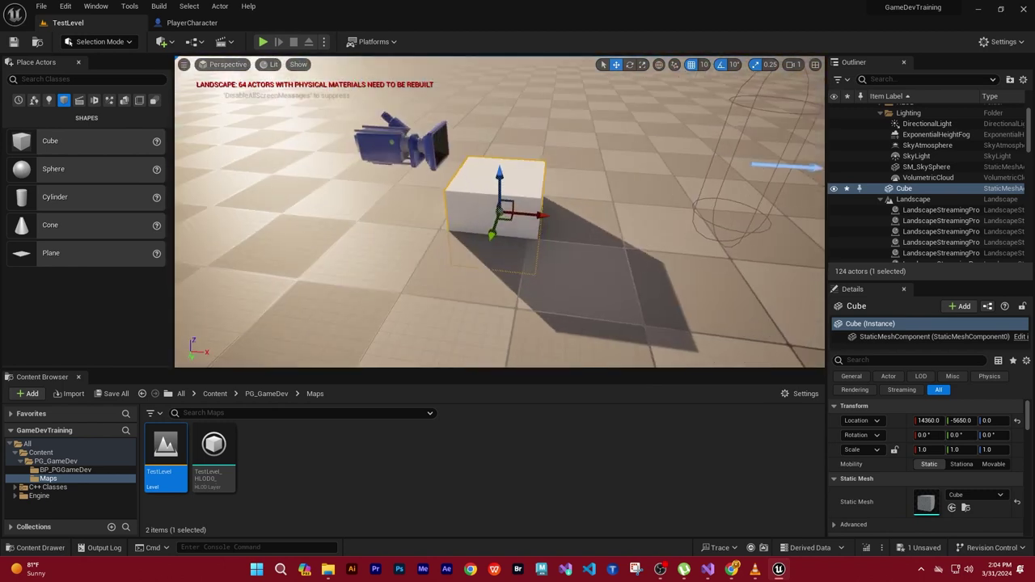
# Move the cube up and beside the character's camera, ending at 14230, -5630, 70
pyautogui.moveTo(547, 226); pyautogui.dragTo(457, 216)
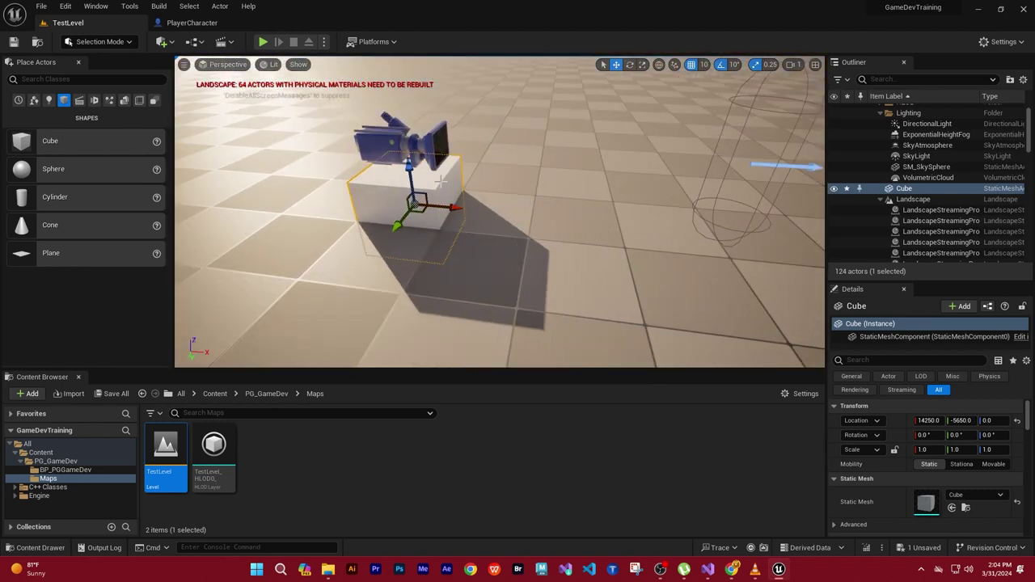
pyautogui.moveTo(417, 171); pyautogui.dragTo(414, 113)
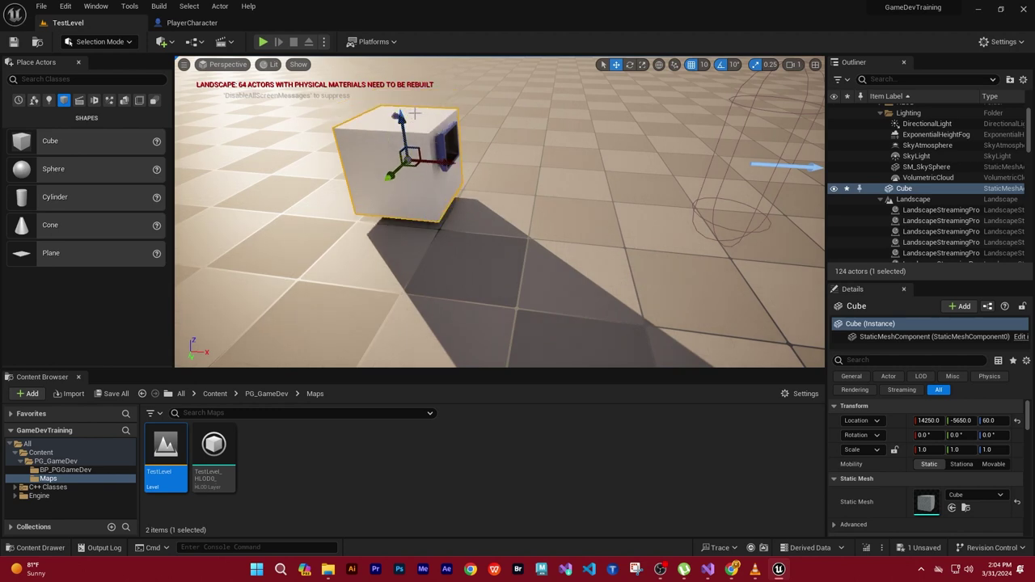
pyautogui.moveTo(400, 116); pyautogui.dragTo(401, 109)
pyautogui.moveTo(445, 155)
pyautogui.mouseDown()
pyautogui.moveTo(311, 168)
pyautogui.moveTo(328, 194)
pyautogui.moveTo(493, 224)
pyautogui.mouseUp()
pyautogui.moveTo(497, 154)
pyautogui.mouseDown()
pyautogui.moveTo(452, 154)
pyautogui.moveTo(476, 148)
pyautogui.mouseUp()
pyautogui.moveTo(421, 125)
pyautogui.mouseDown()
pyautogui.moveTo(497, 149)
pyautogui.moveTo(418, 163)
pyautogui.mouseUp()
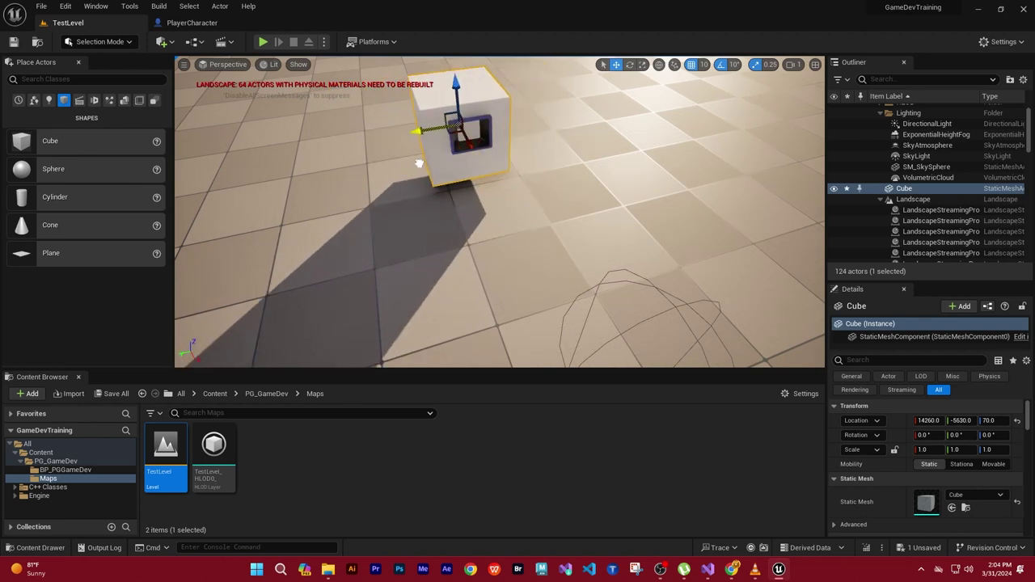
pyautogui.moveTo(419, 164)
pyautogui.keyDown('alt'); pyautogui.mouseDown()
pyautogui.moveTo(275, 166)
pyautogui.moveTo(587, 183)
pyautogui.moveTo(485, 186)
pyautogui.mouseUp(); pyautogui.keyUp('alt')
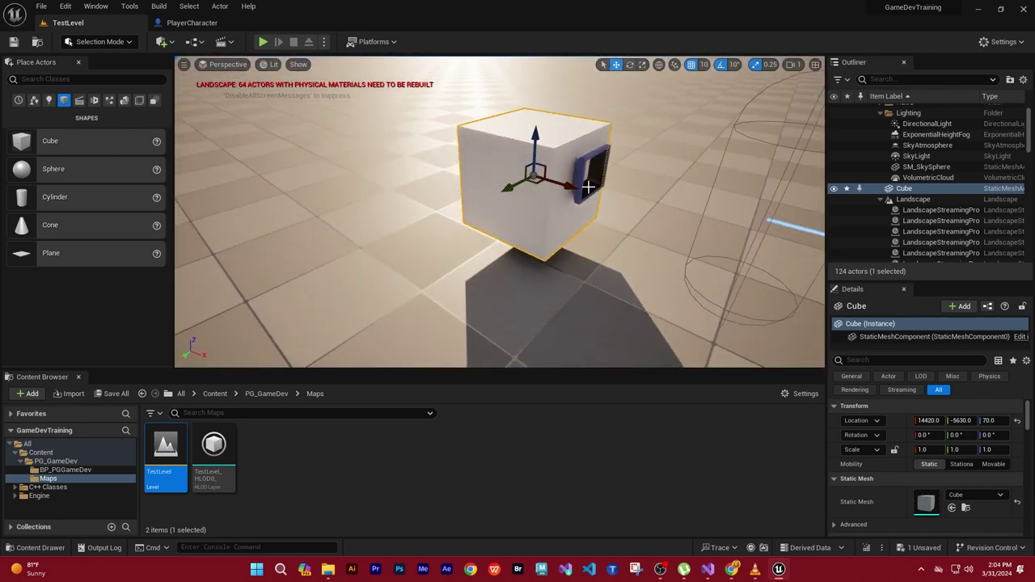
pyautogui.moveTo(566, 162)
pyautogui.mouseDown()
pyautogui.moveTo(293, 137)
pyautogui.moveTo(347, 113)
pyautogui.moveTo(405, 165)
pyautogui.moveTo(452, 173)
pyautogui.mouseUp()
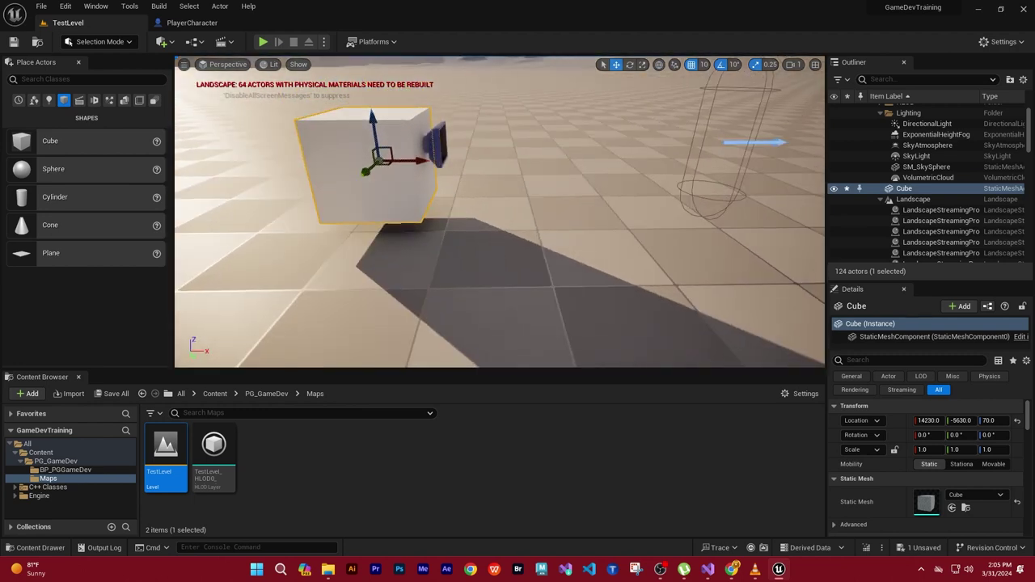